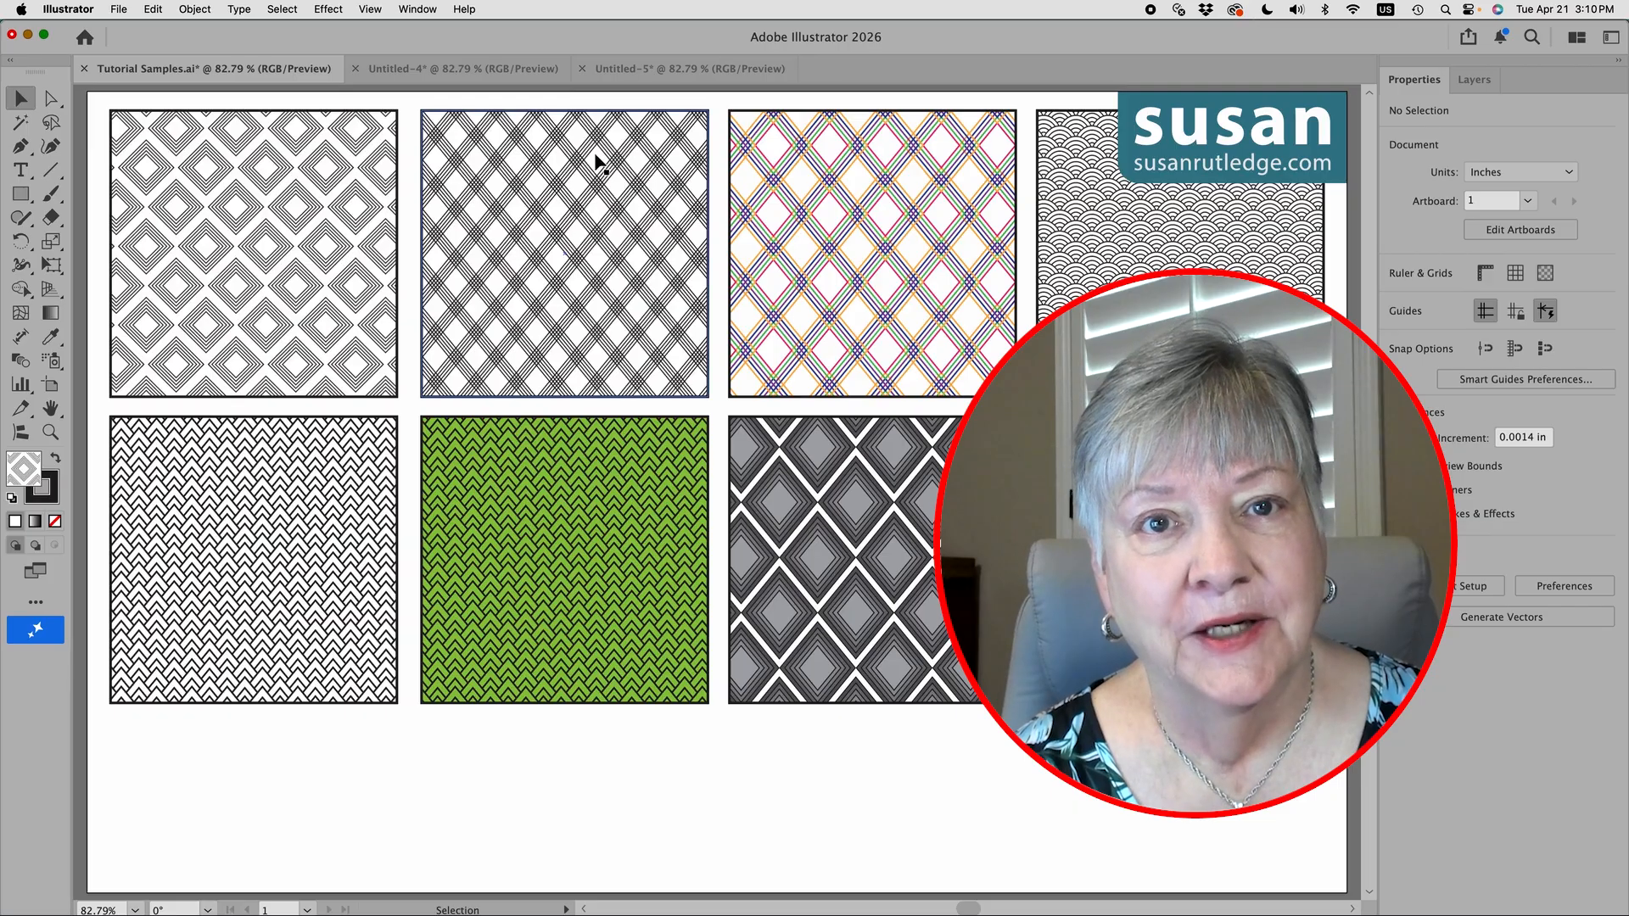
Switch to the blank Untitled-4 document and create a 1.5 by 1.5 in square near the middle of the artboard.
{"action": "left_click", "coordinate": [475, 70]}
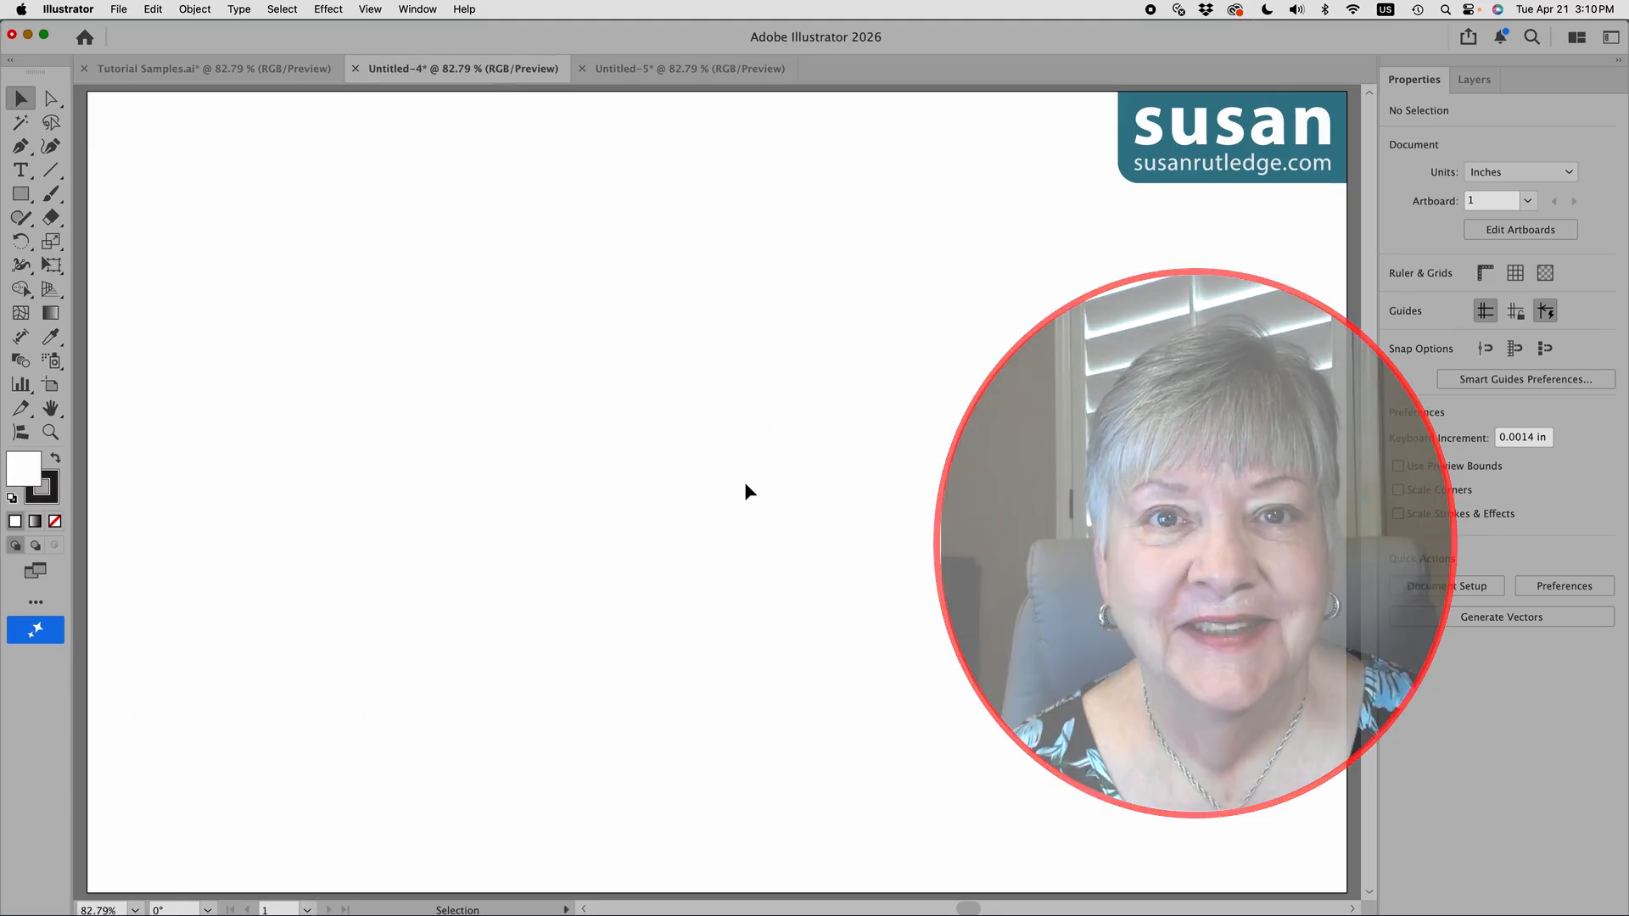
{"action": "left_click", "coordinate": [22, 195]}
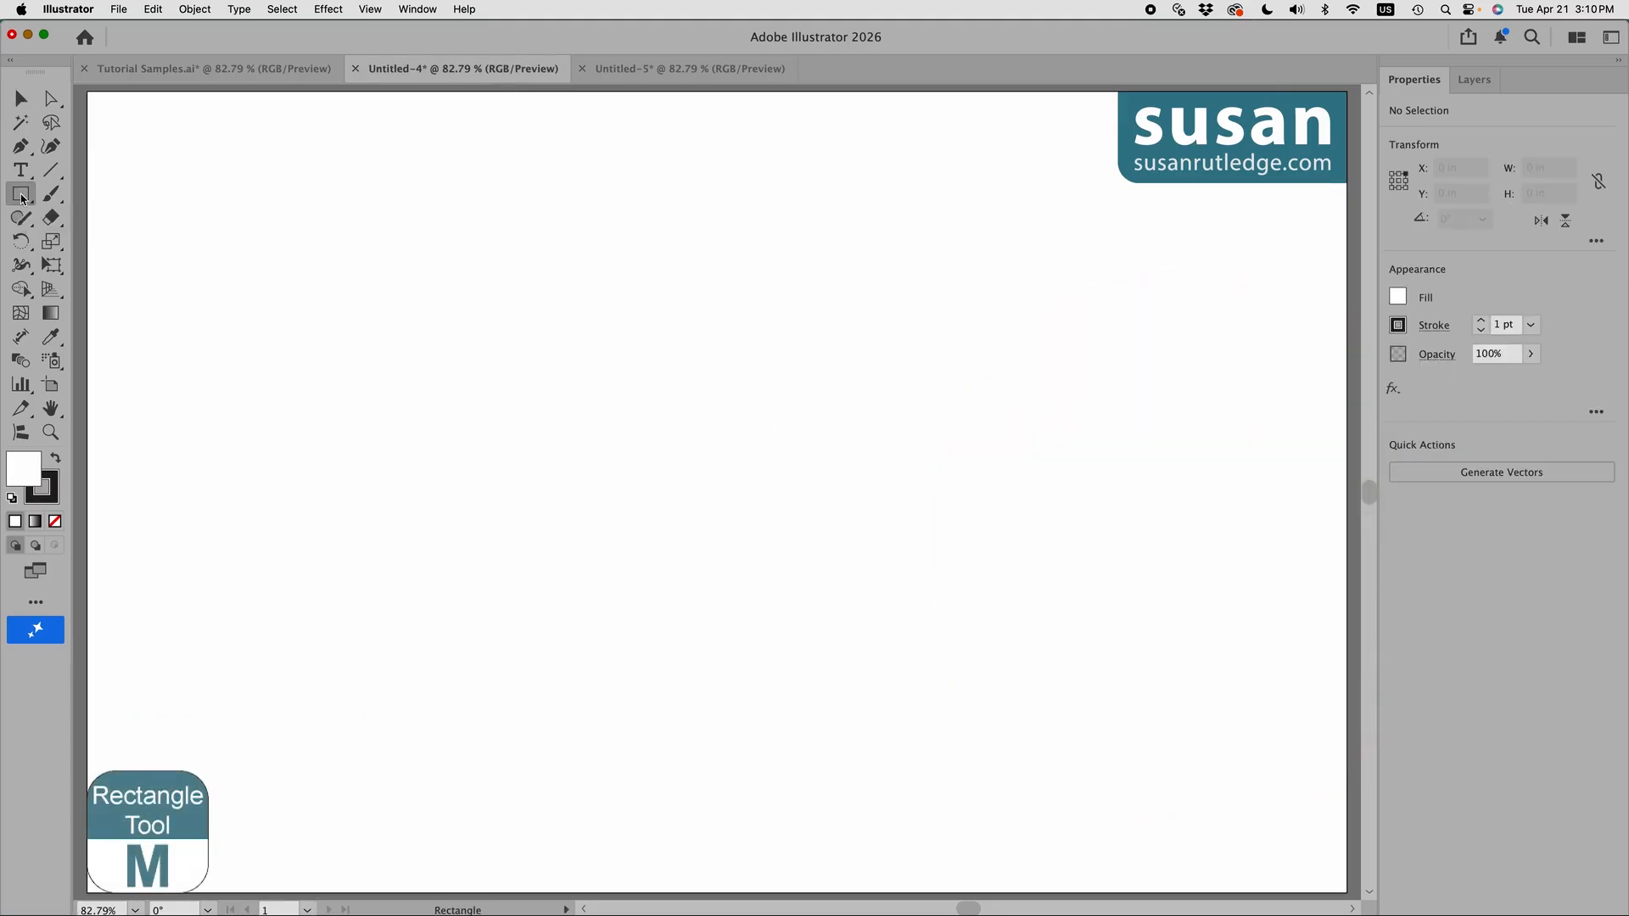
{"action": "left_click", "coordinate": [677, 370]}
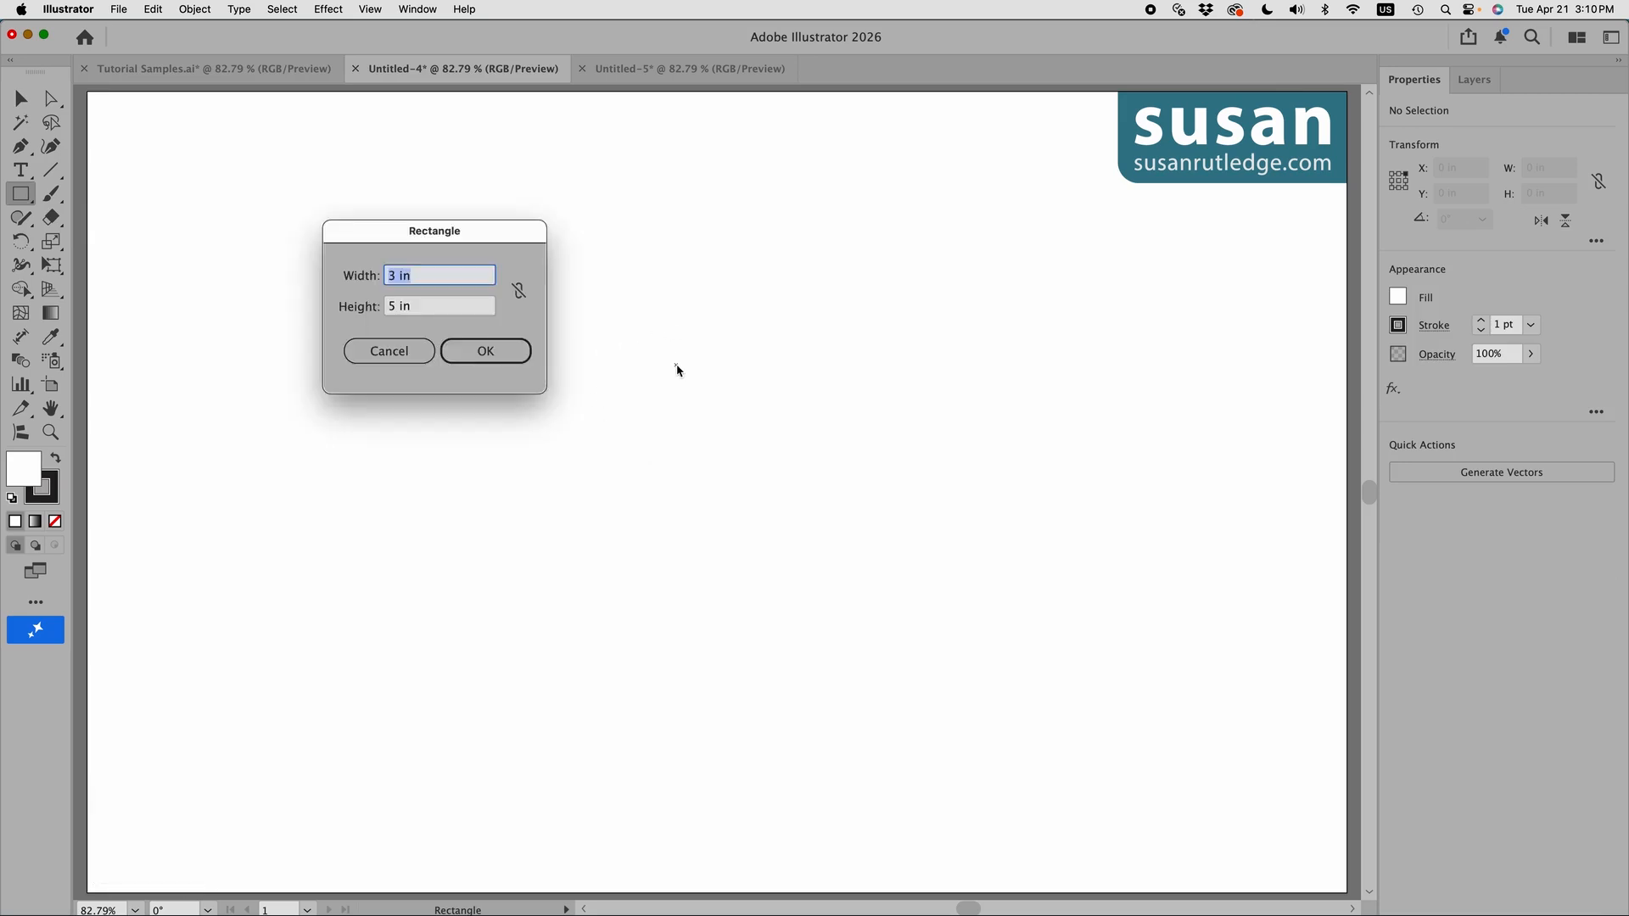
{"action": "type", "text": "1.5"}
{"action": "key", "text": "Tab"}
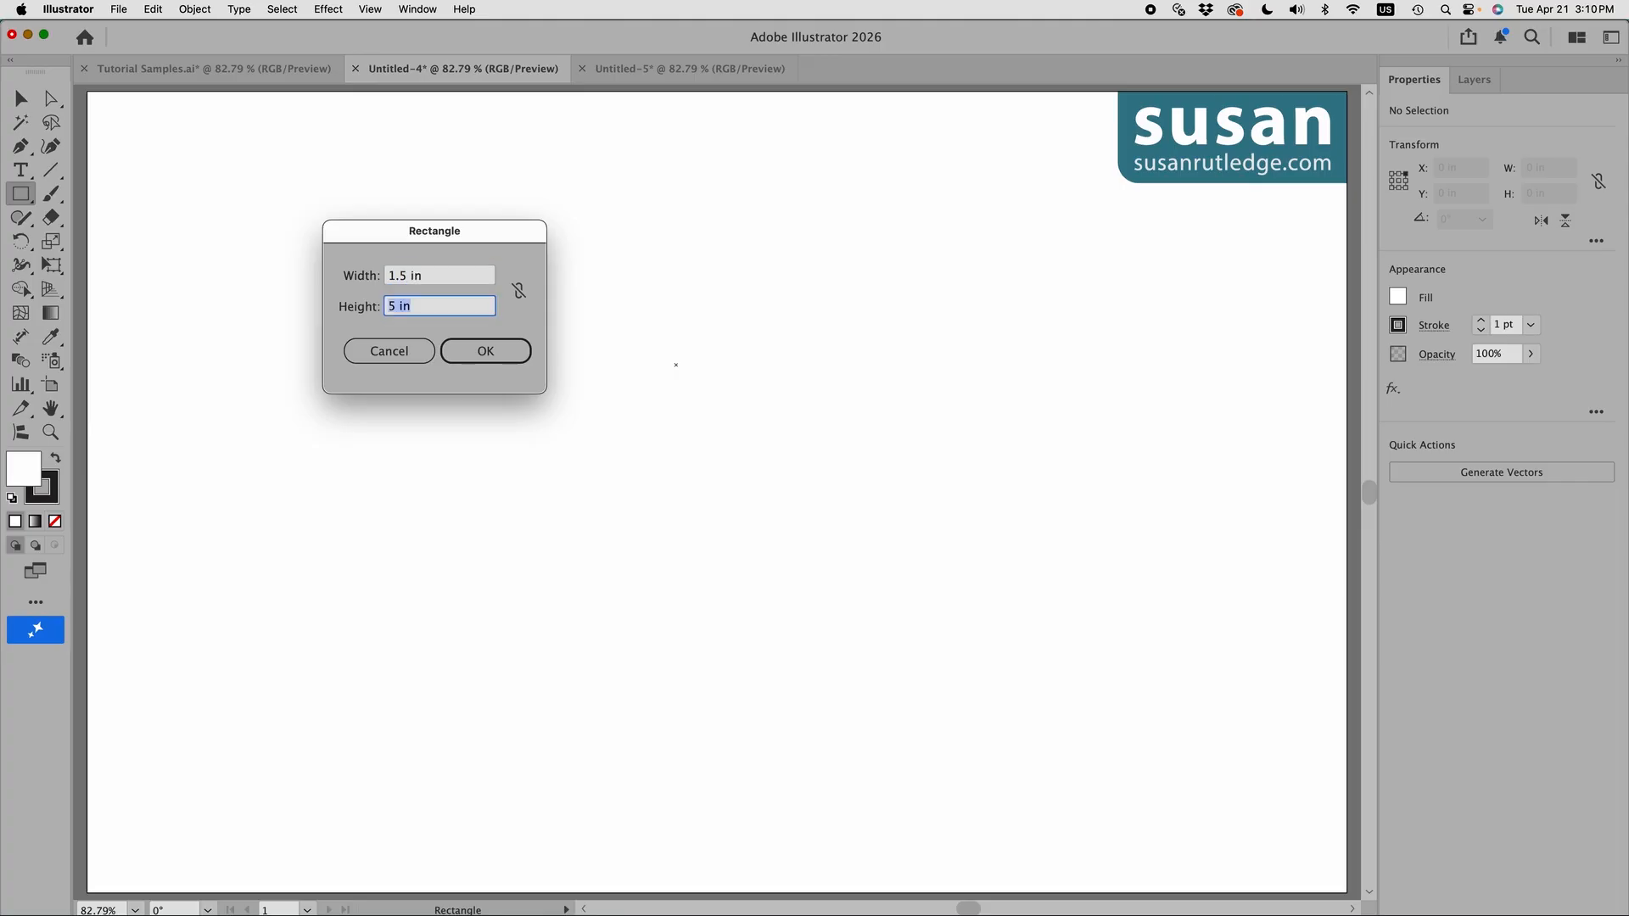
{"action": "type", "text": "1.5"}
{"action": "key", "text": "Return"}
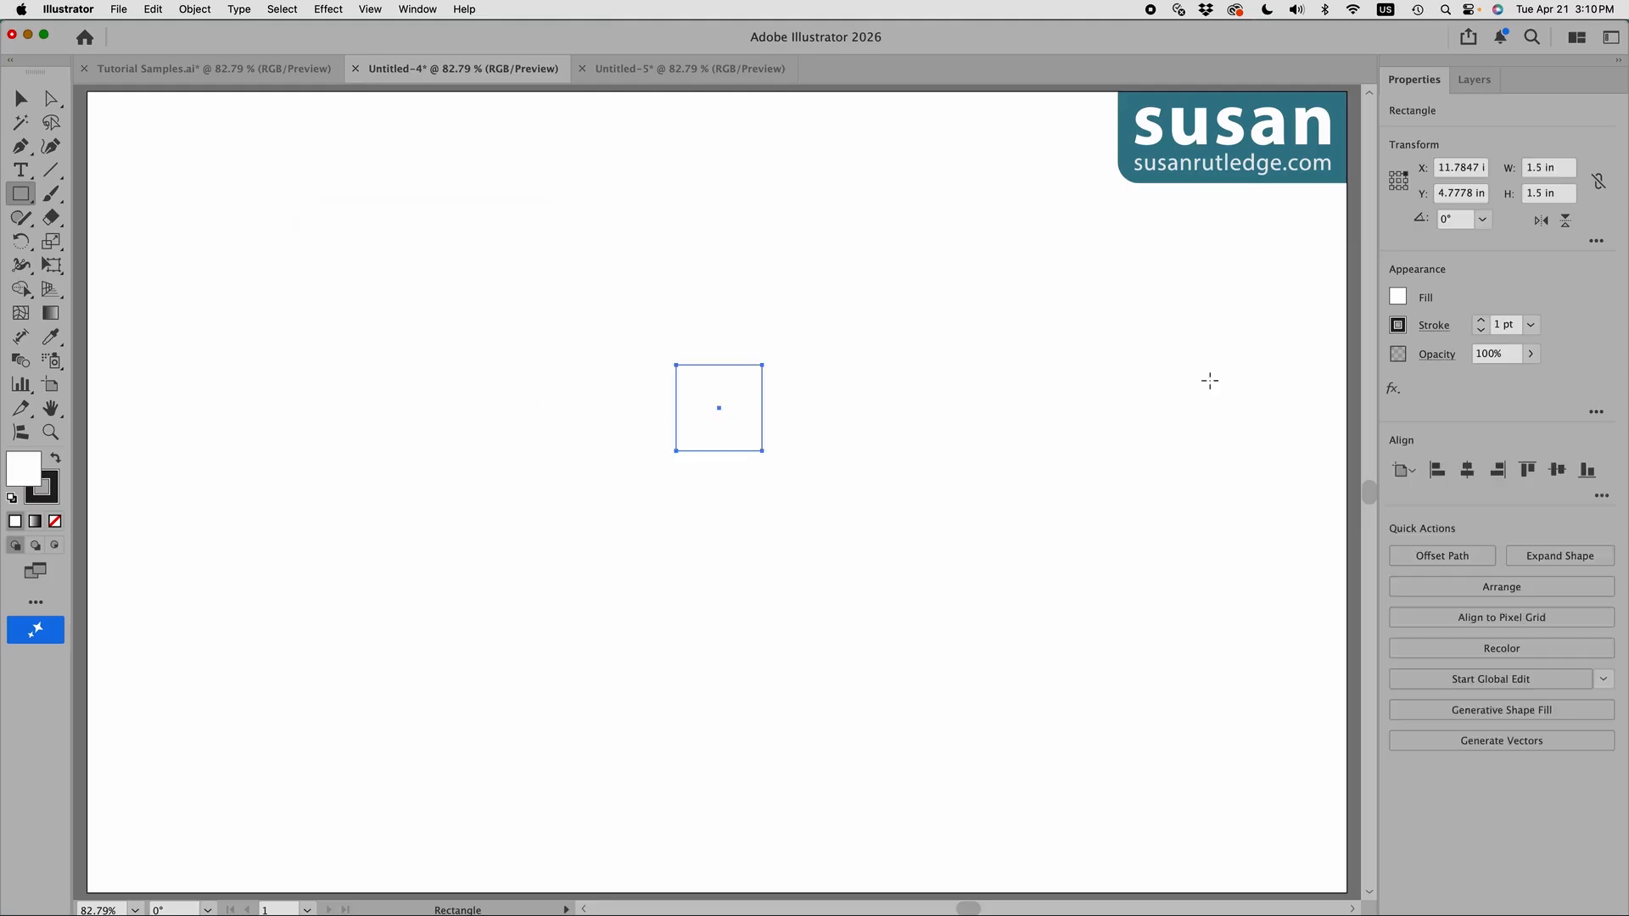
Set the square's stroke to 3 pt and its fill to None.
{"action": "left_click", "coordinate": [1479, 321]}
{"action": "left_click", "coordinate": [1397, 297]}
{"action": "left_click", "coordinate": [1189, 441]}
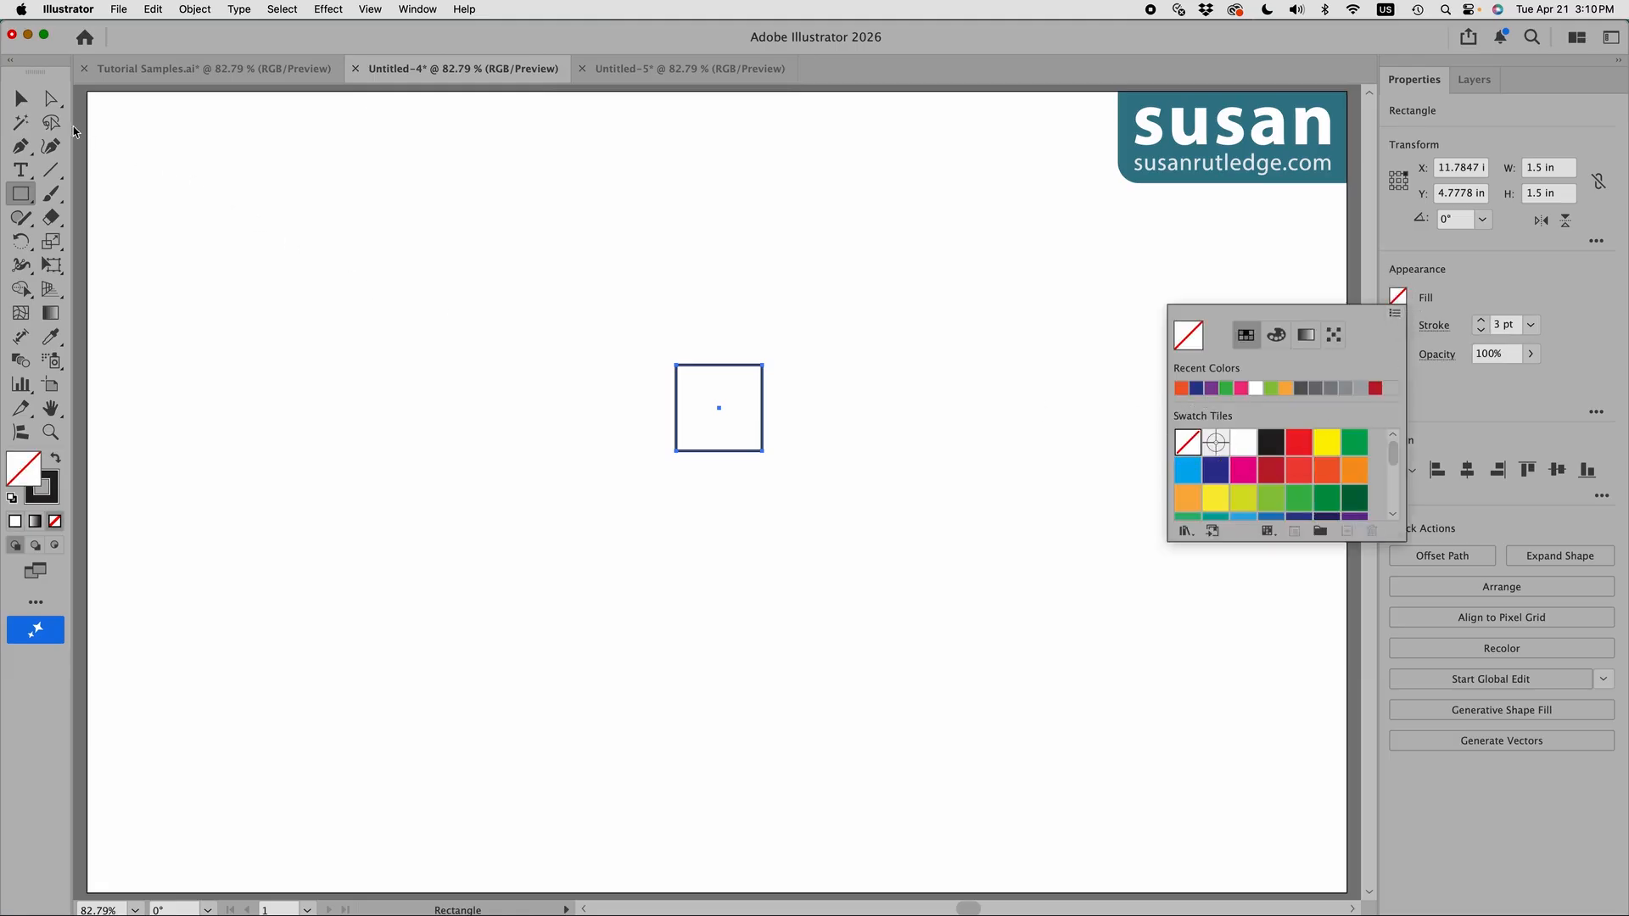
{"action": "left_click", "coordinate": [21, 101]}
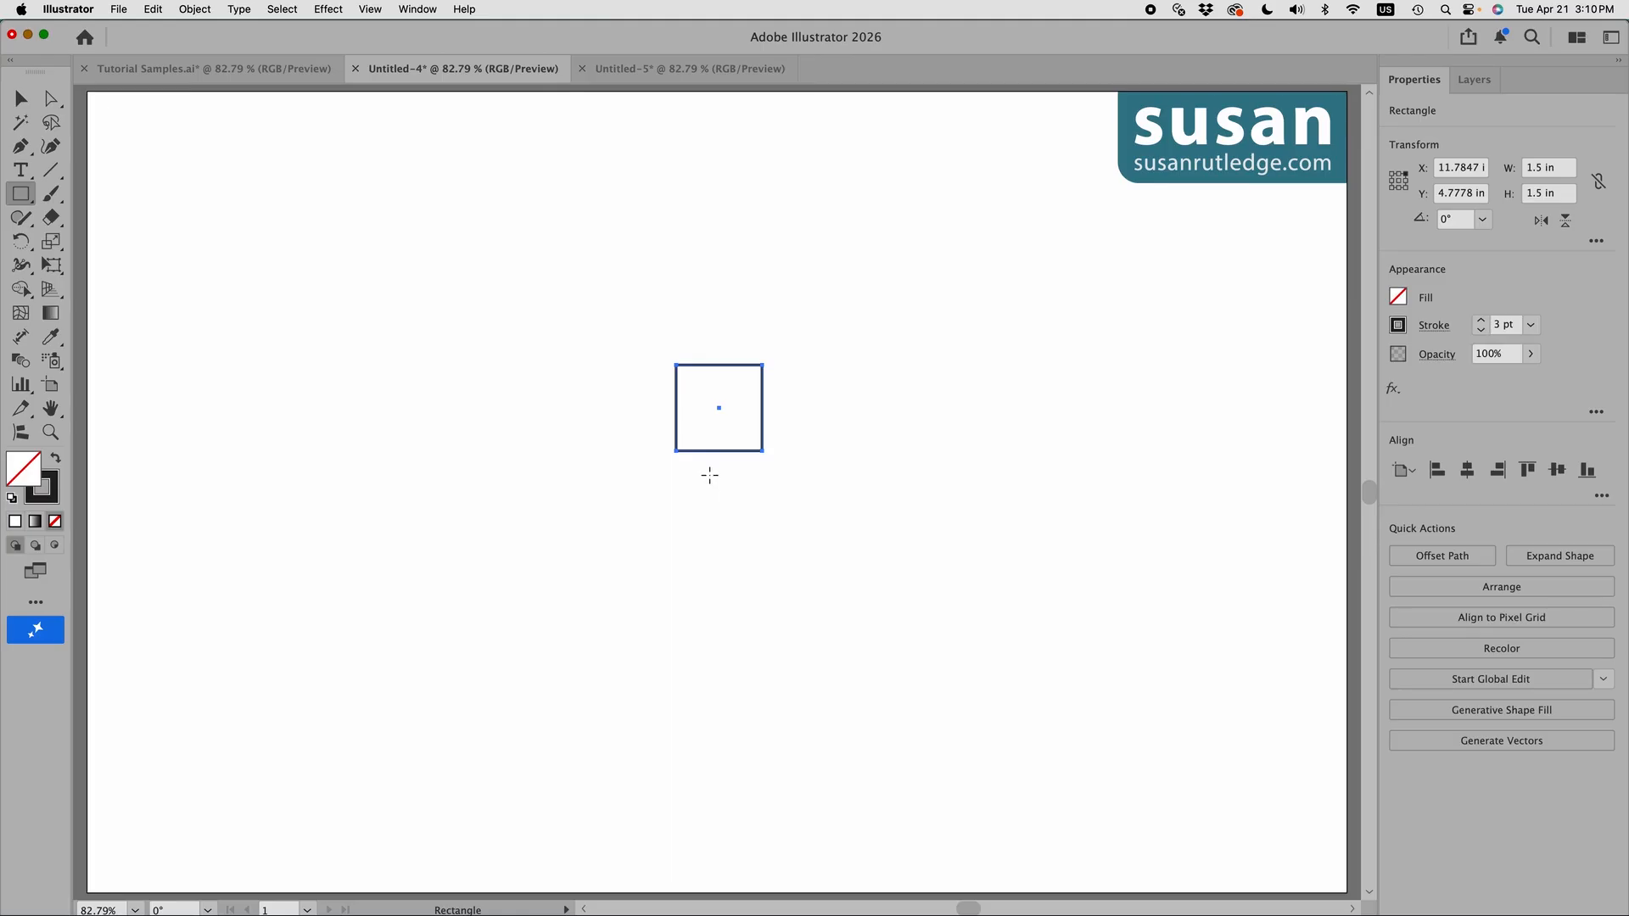
Offset the square's path outward by 0.2 in.
{"action": "left_click", "coordinate": [194, 10]}
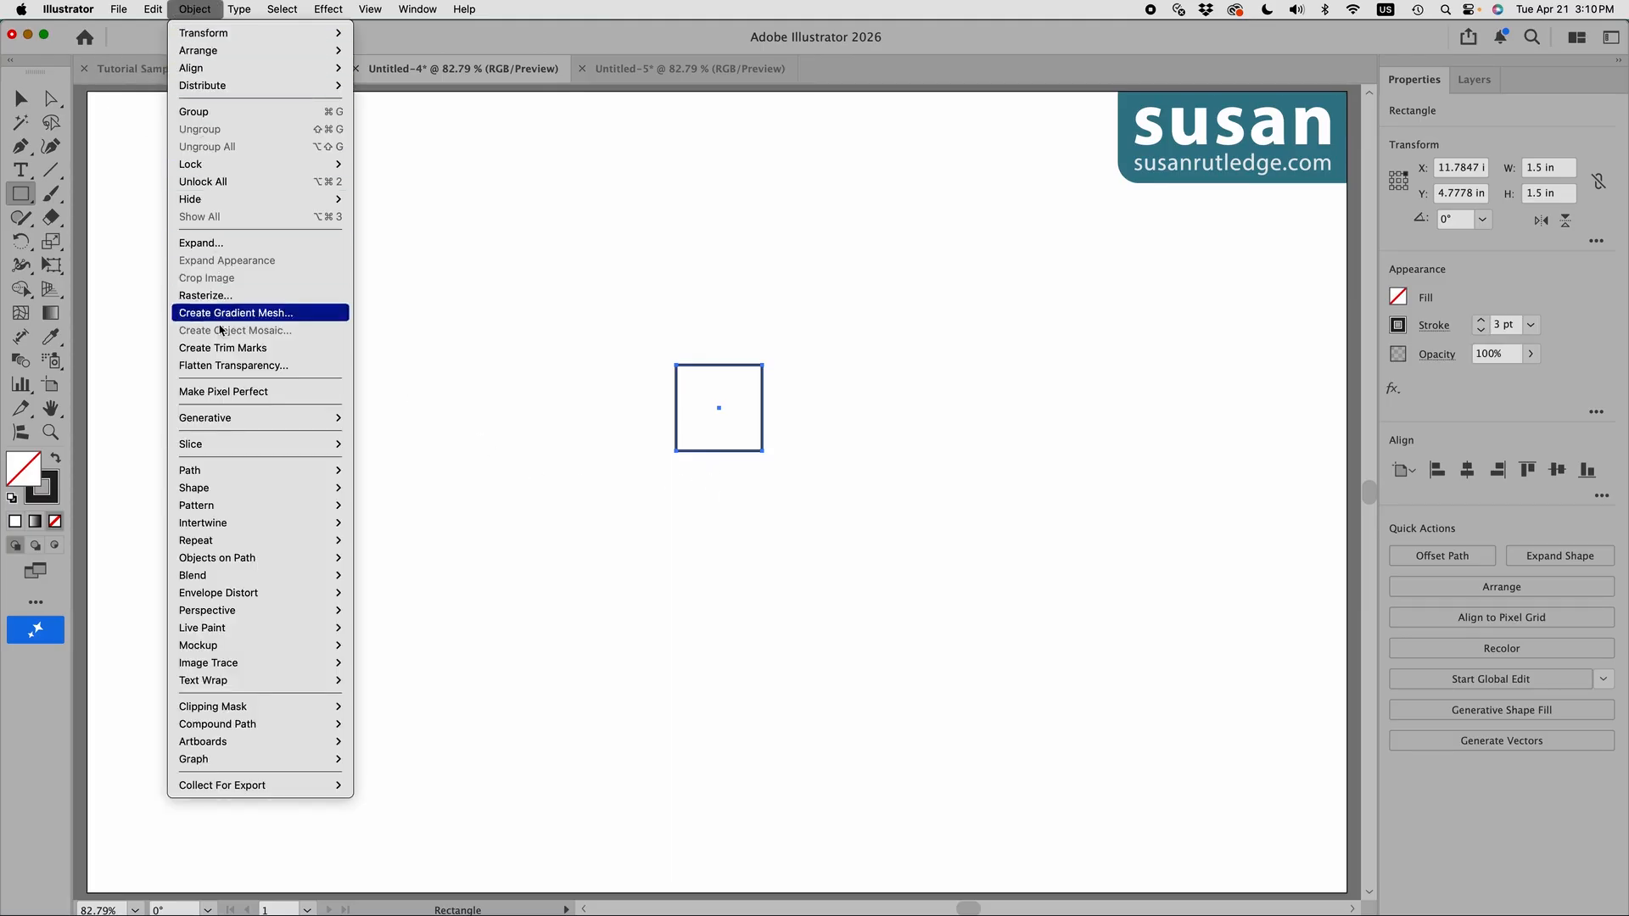
{"action": "mouse_move", "coordinate": [227, 472]}
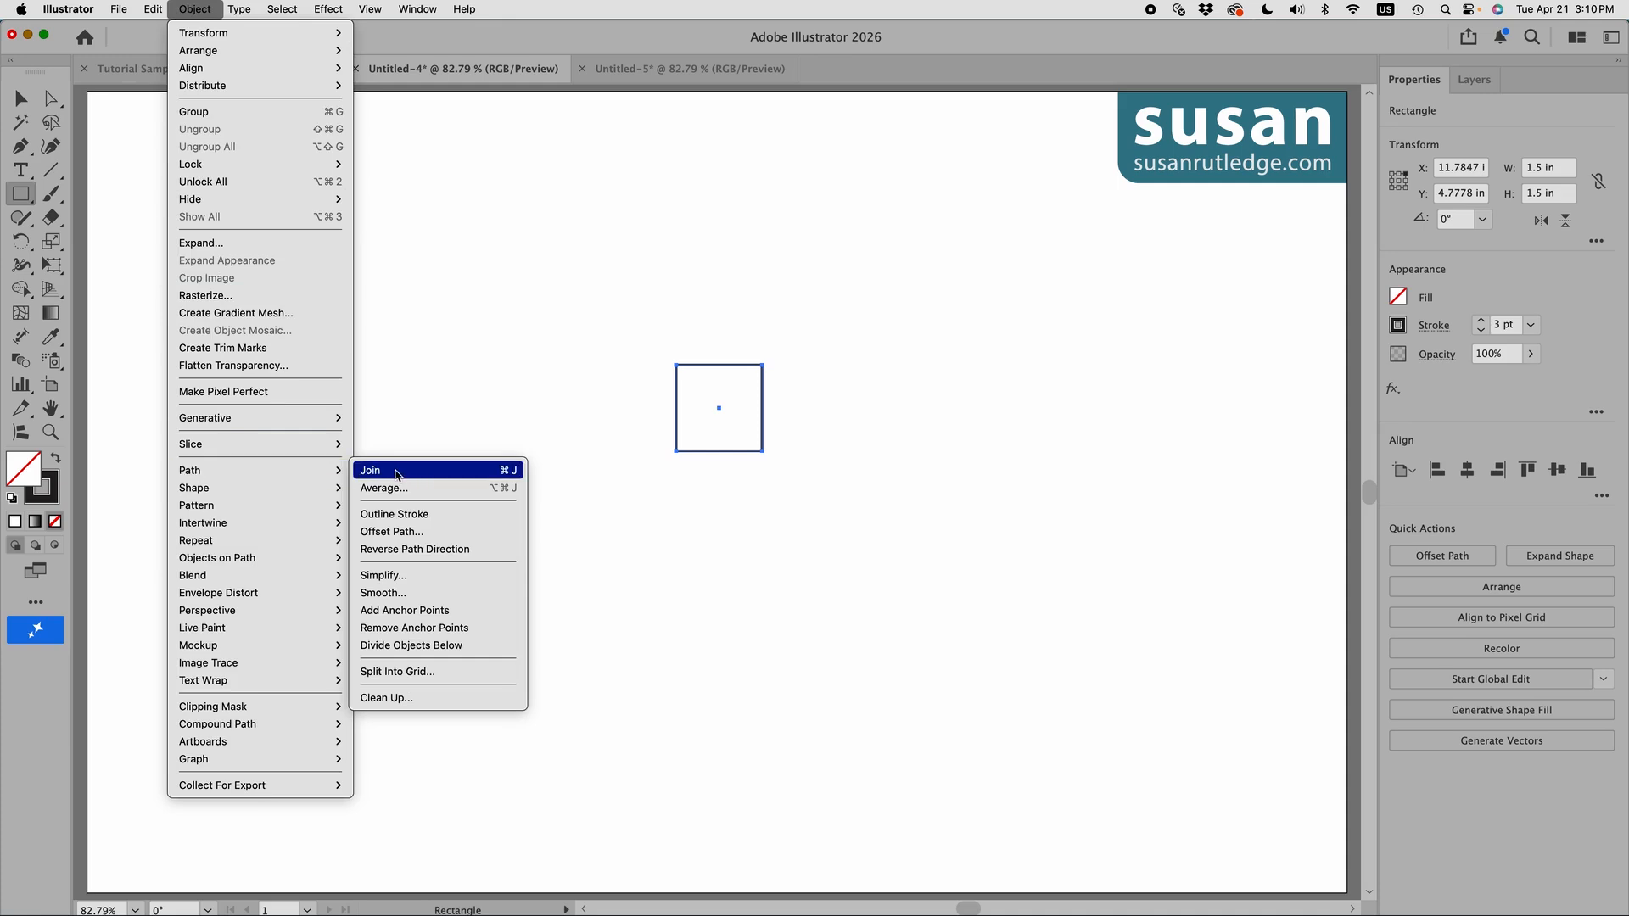
{"action": "left_click", "coordinate": [386, 533]}
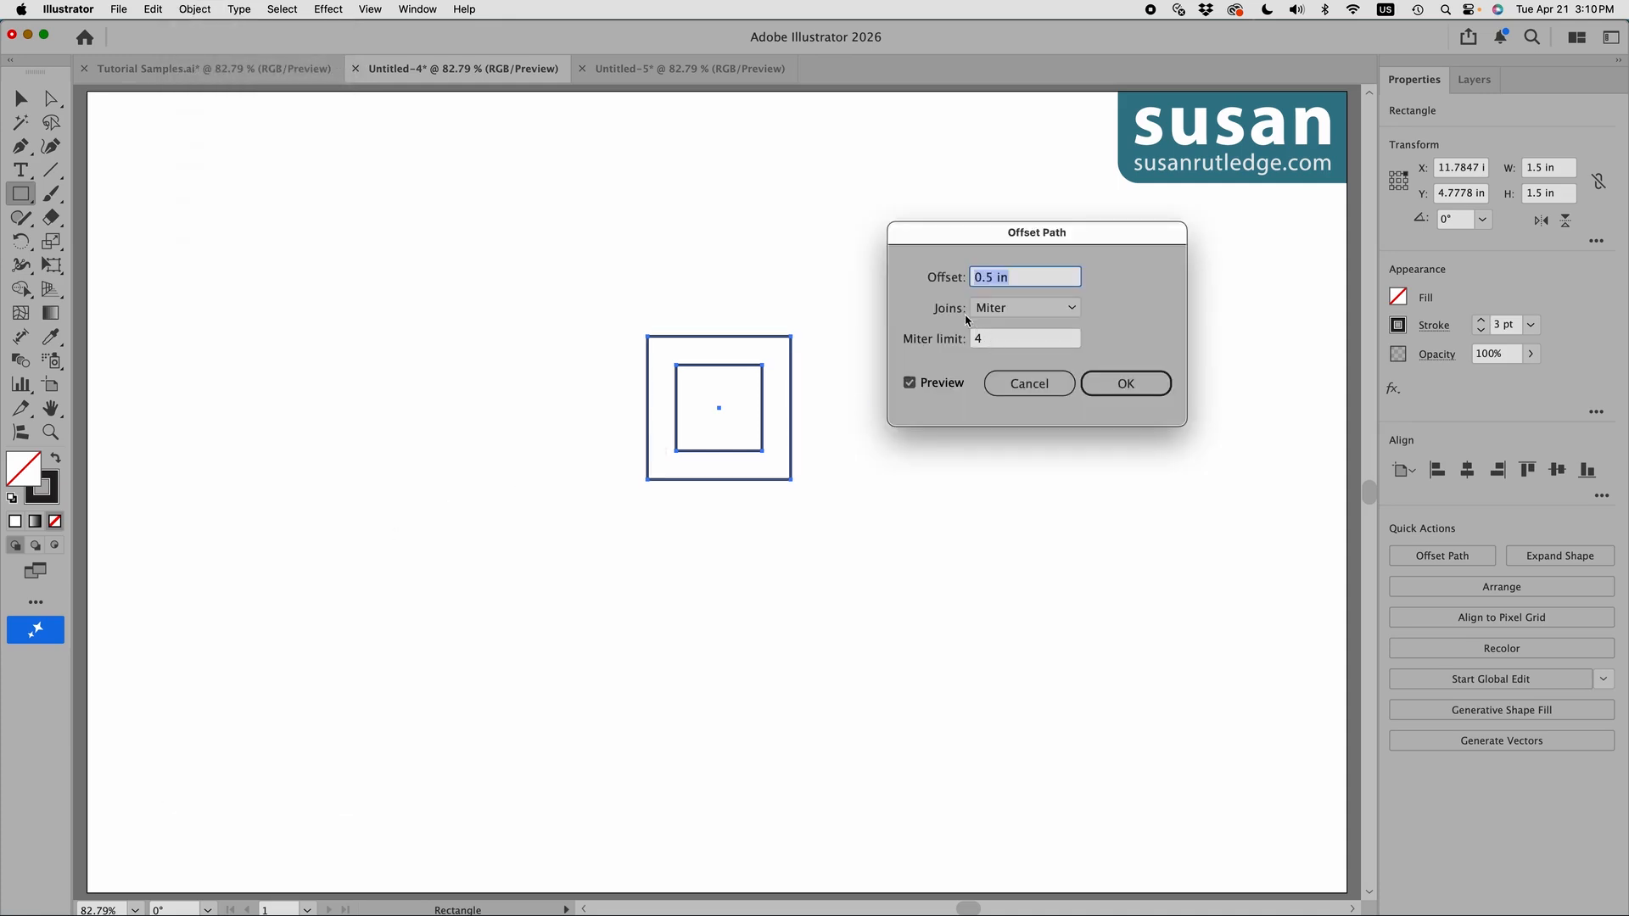
{"action": "left_click", "coordinate": [993, 277]}
{"action": "key", "text": "BackSpace"}
{"action": "type", "text": "2"}
{"action": "left_click", "coordinate": [1125, 383]}
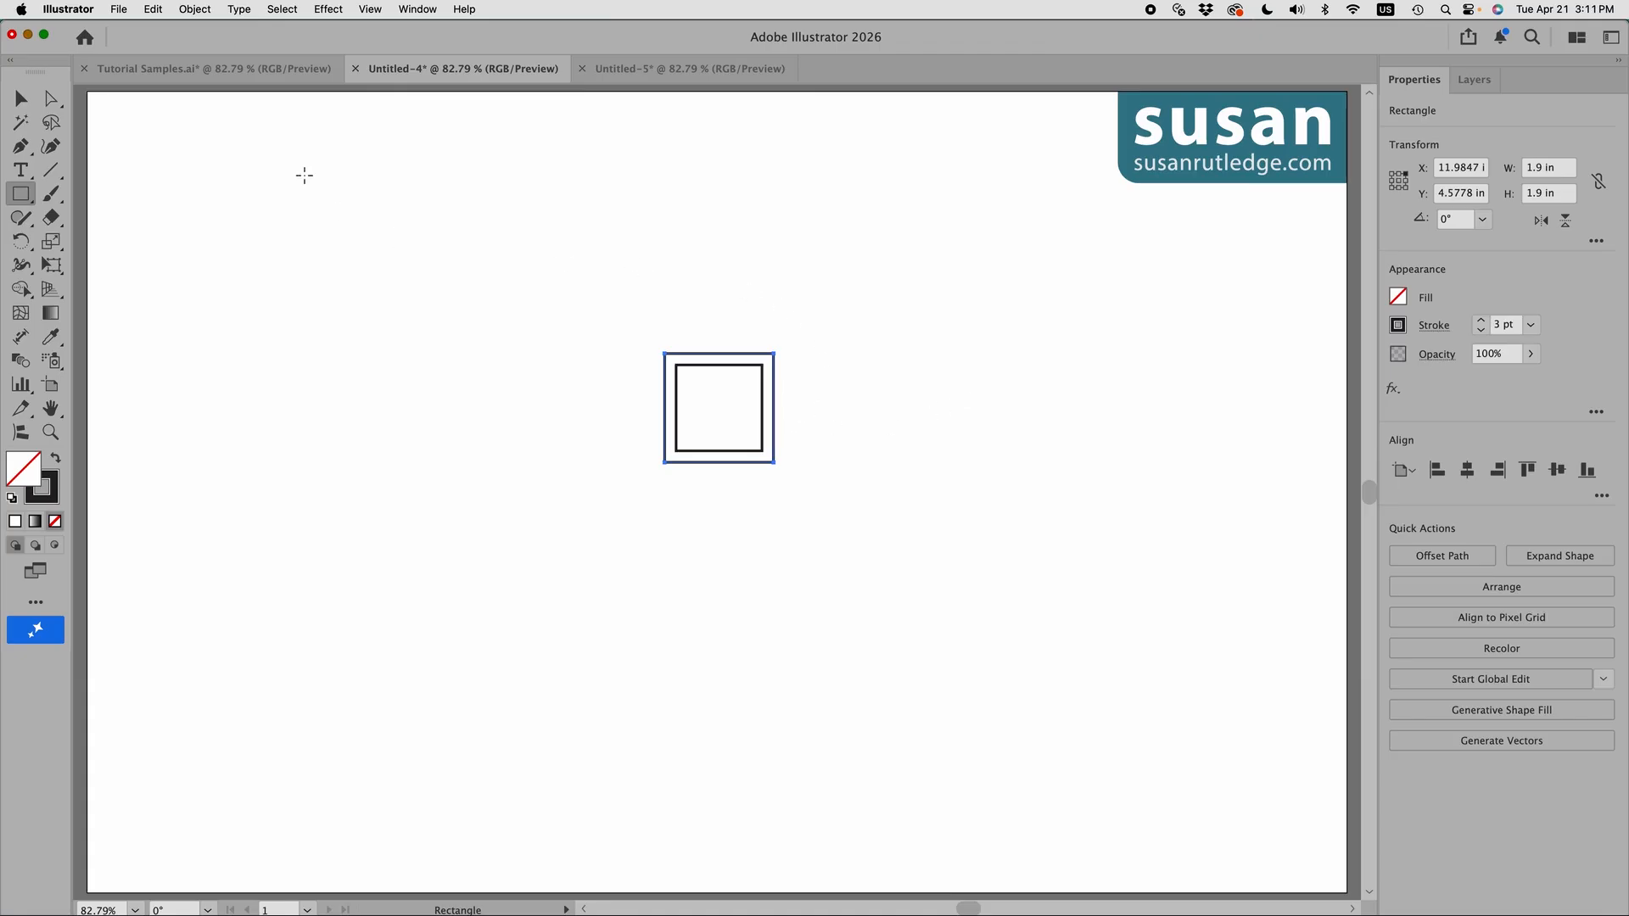
Add three more concentric squares by repeatedly offsetting the outermost square's path by 0.2 in.
{"action": "left_click", "coordinate": [197, 9]}
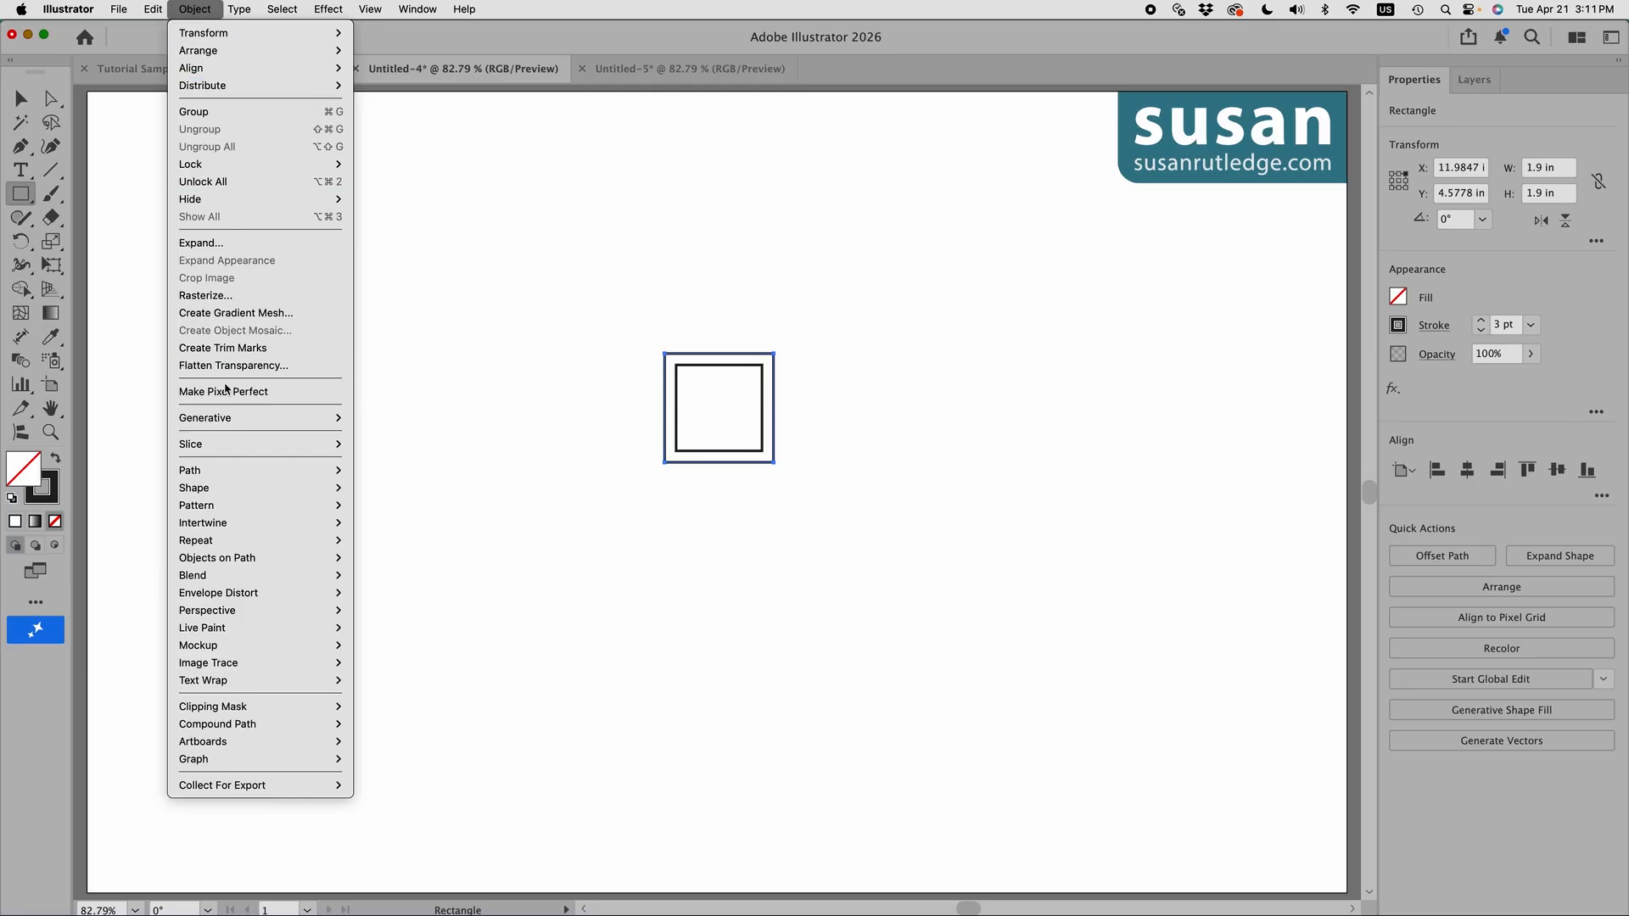
{"action": "mouse_move", "coordinate": [230, 470]}
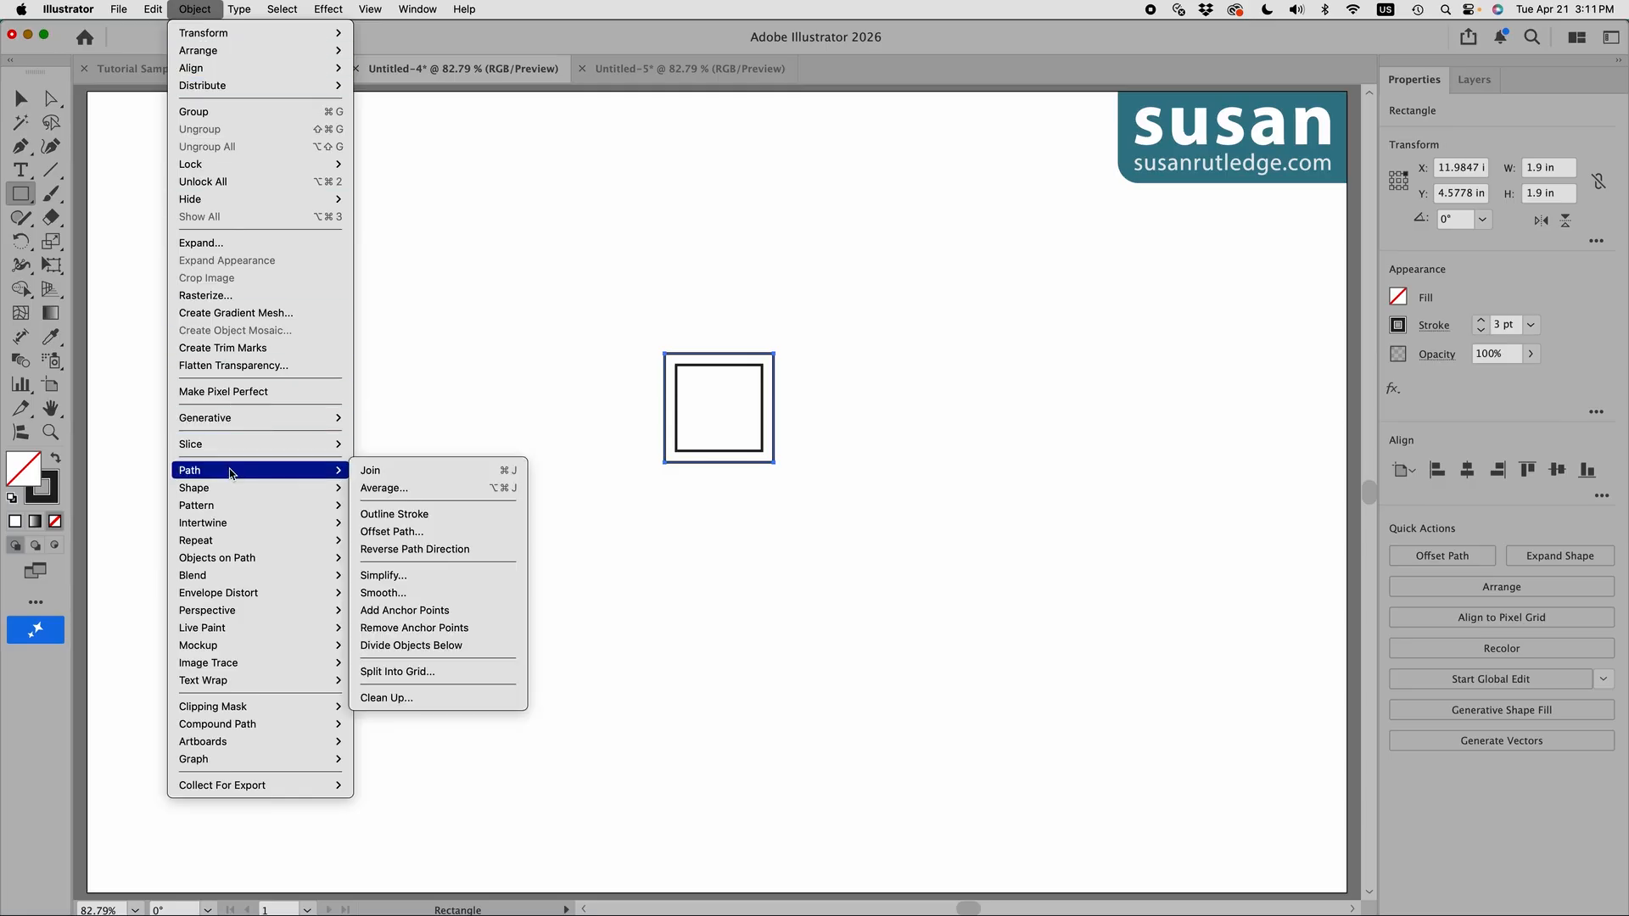
{"action": "left_click", "coordinate": [392, 532]}
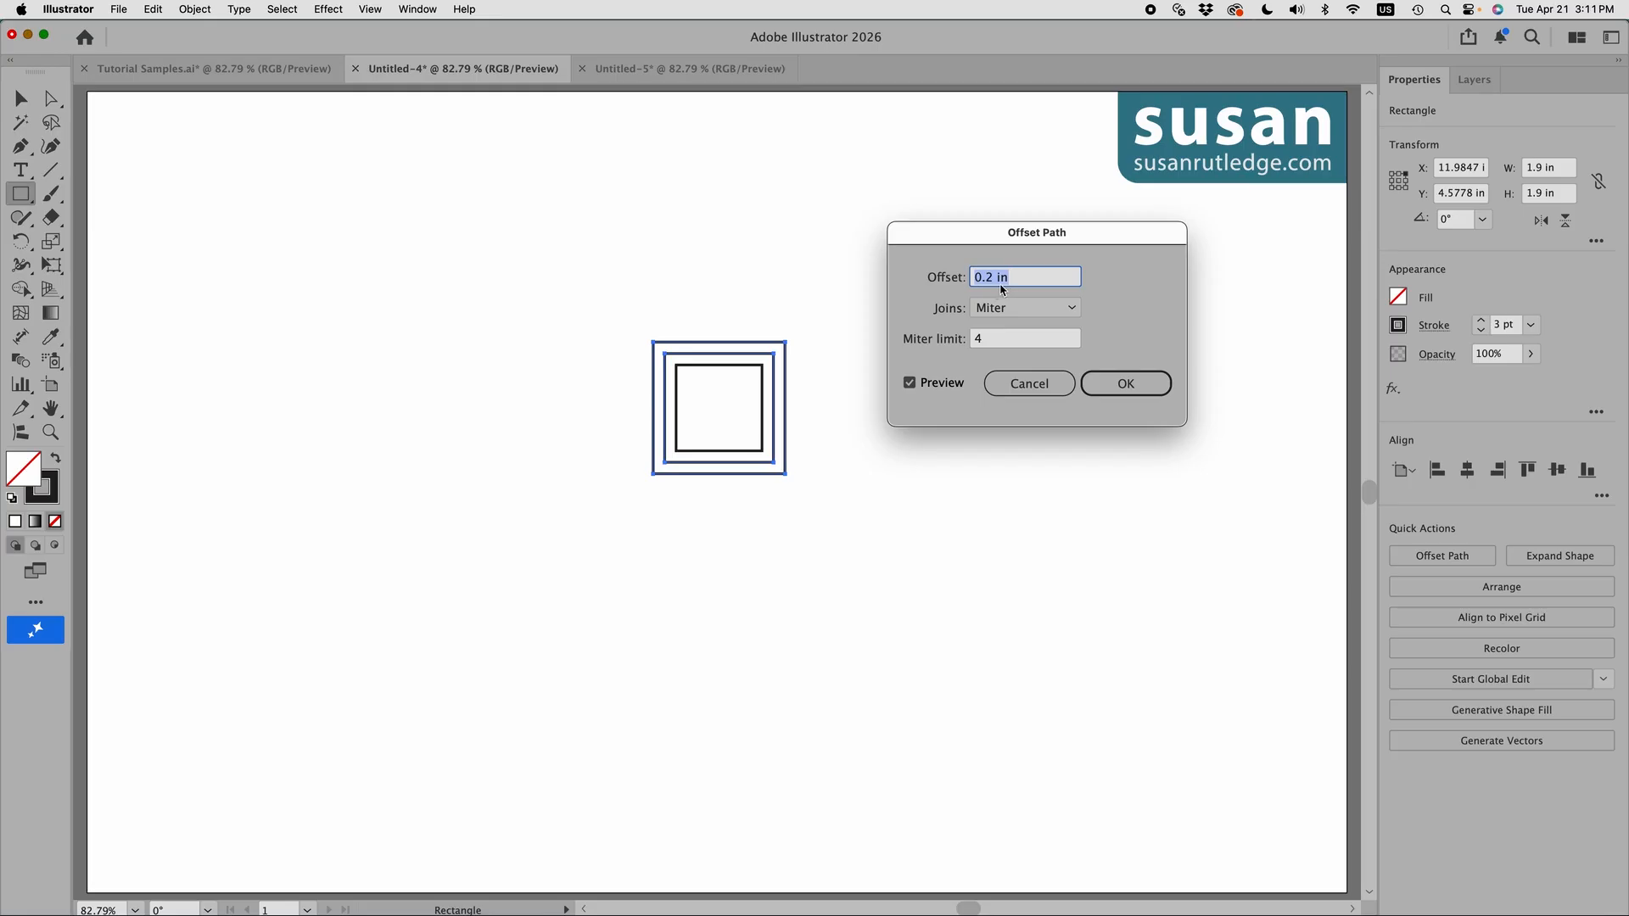
{"action": "left_click", "coordinate": [1133, 386]}
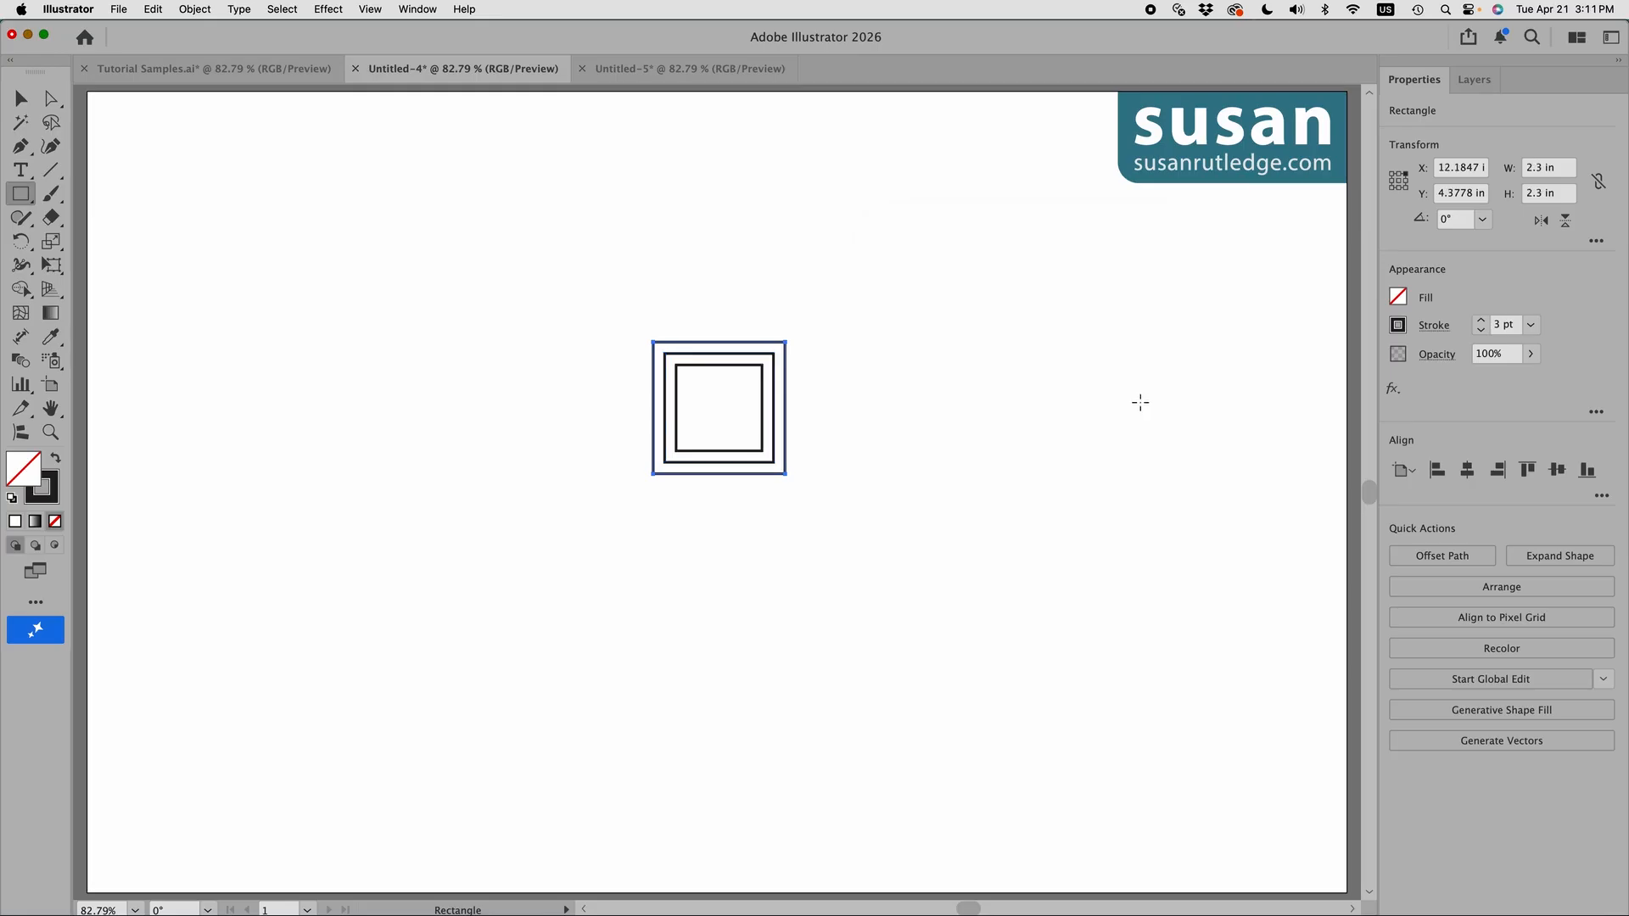
{"action": "left_click", "coordinate": [188, 12]}
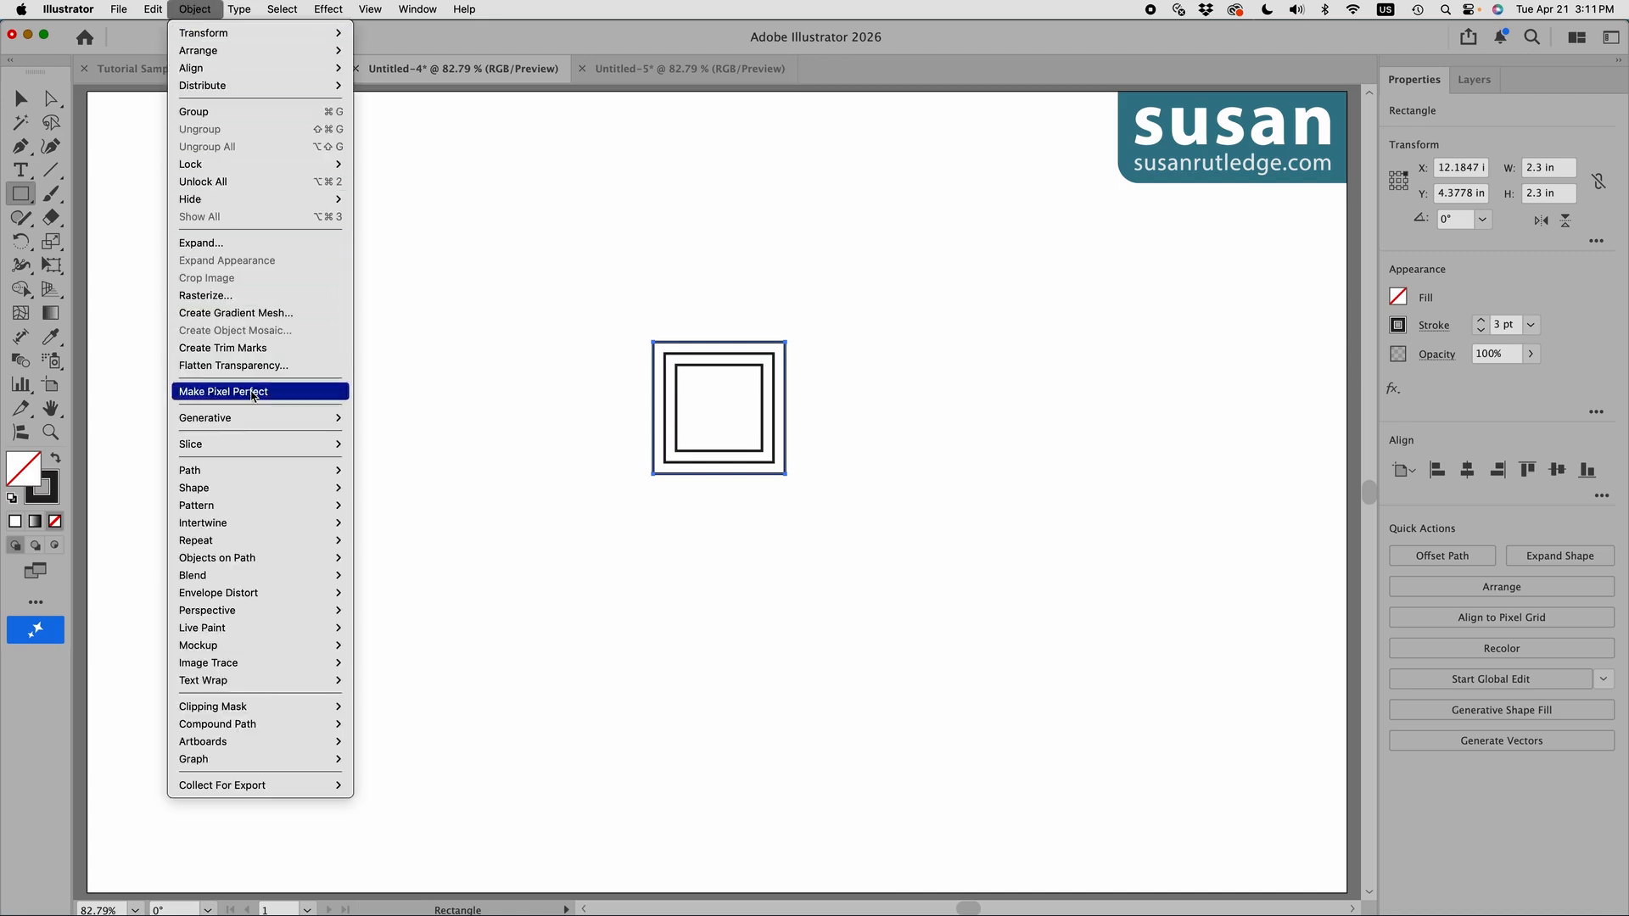
{"action": "mouse_move", "coordinate": [335, 472]}
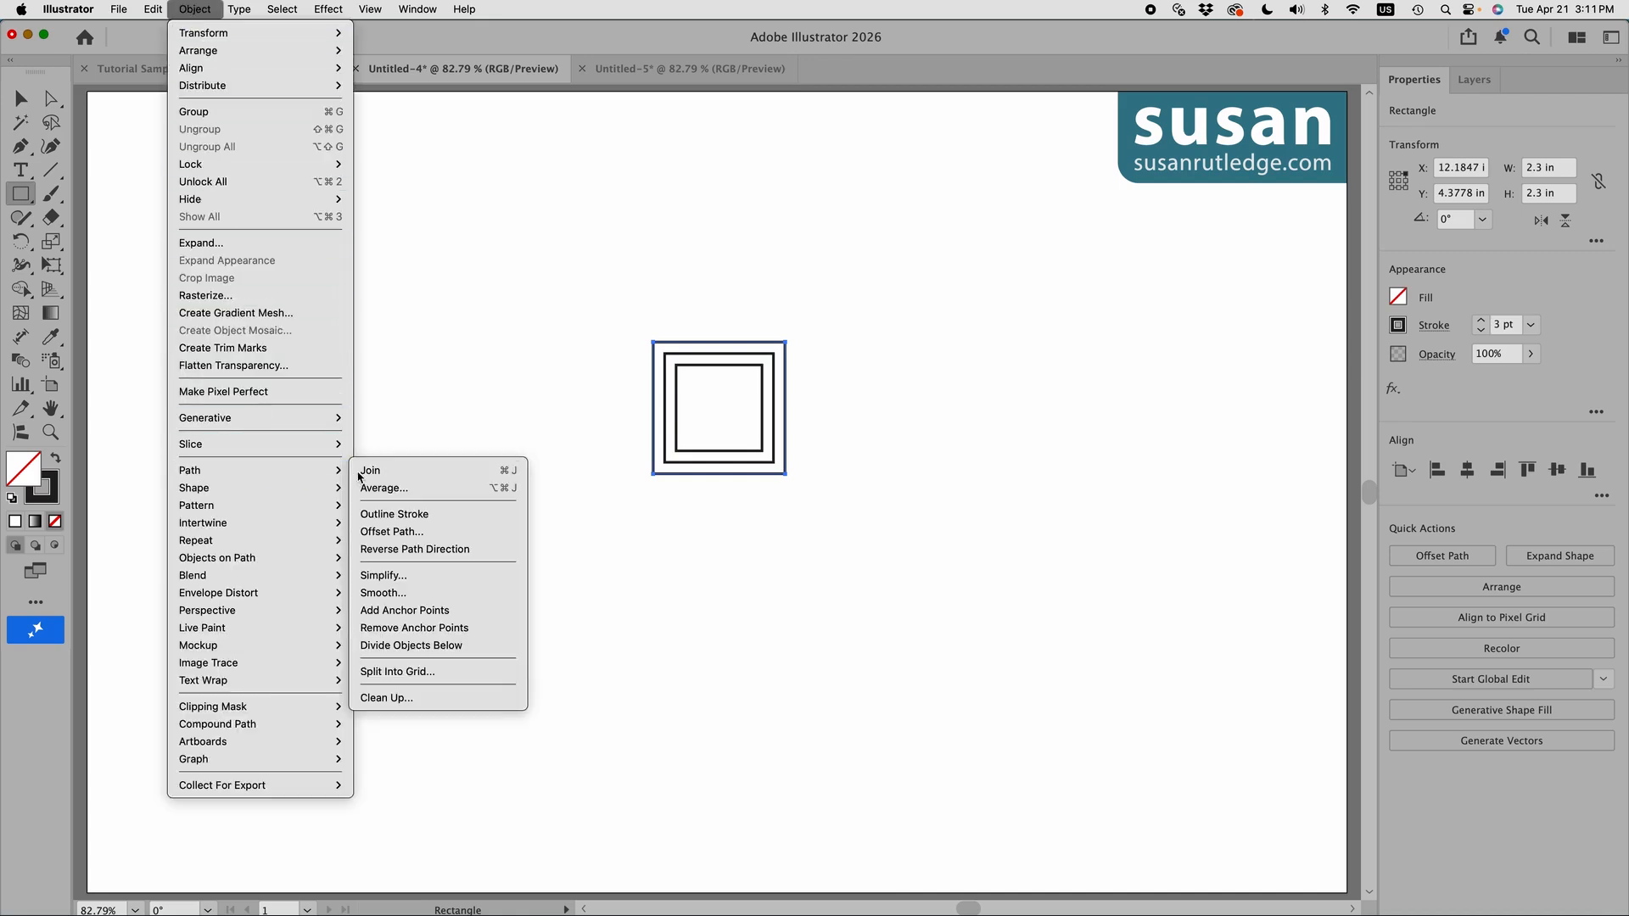
{"action": "left_click", "coordinate": [392, 531]}
{"action": "left_click", "coordinate": [1132, 387]}
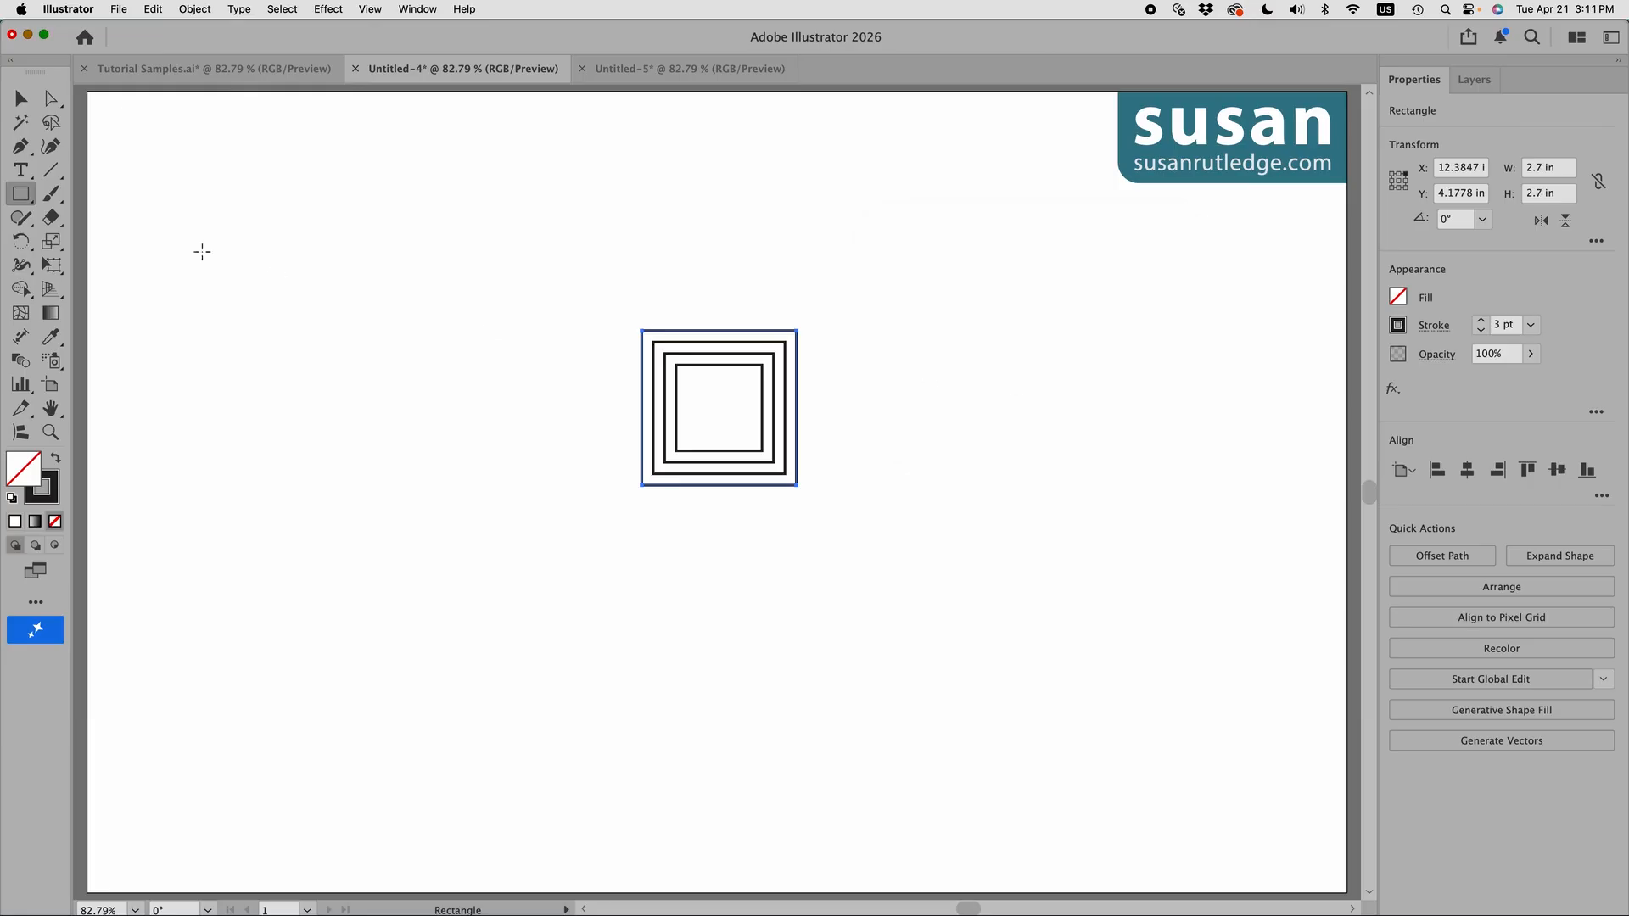
{"action": "left_click", "coordinate": [195, 10]}
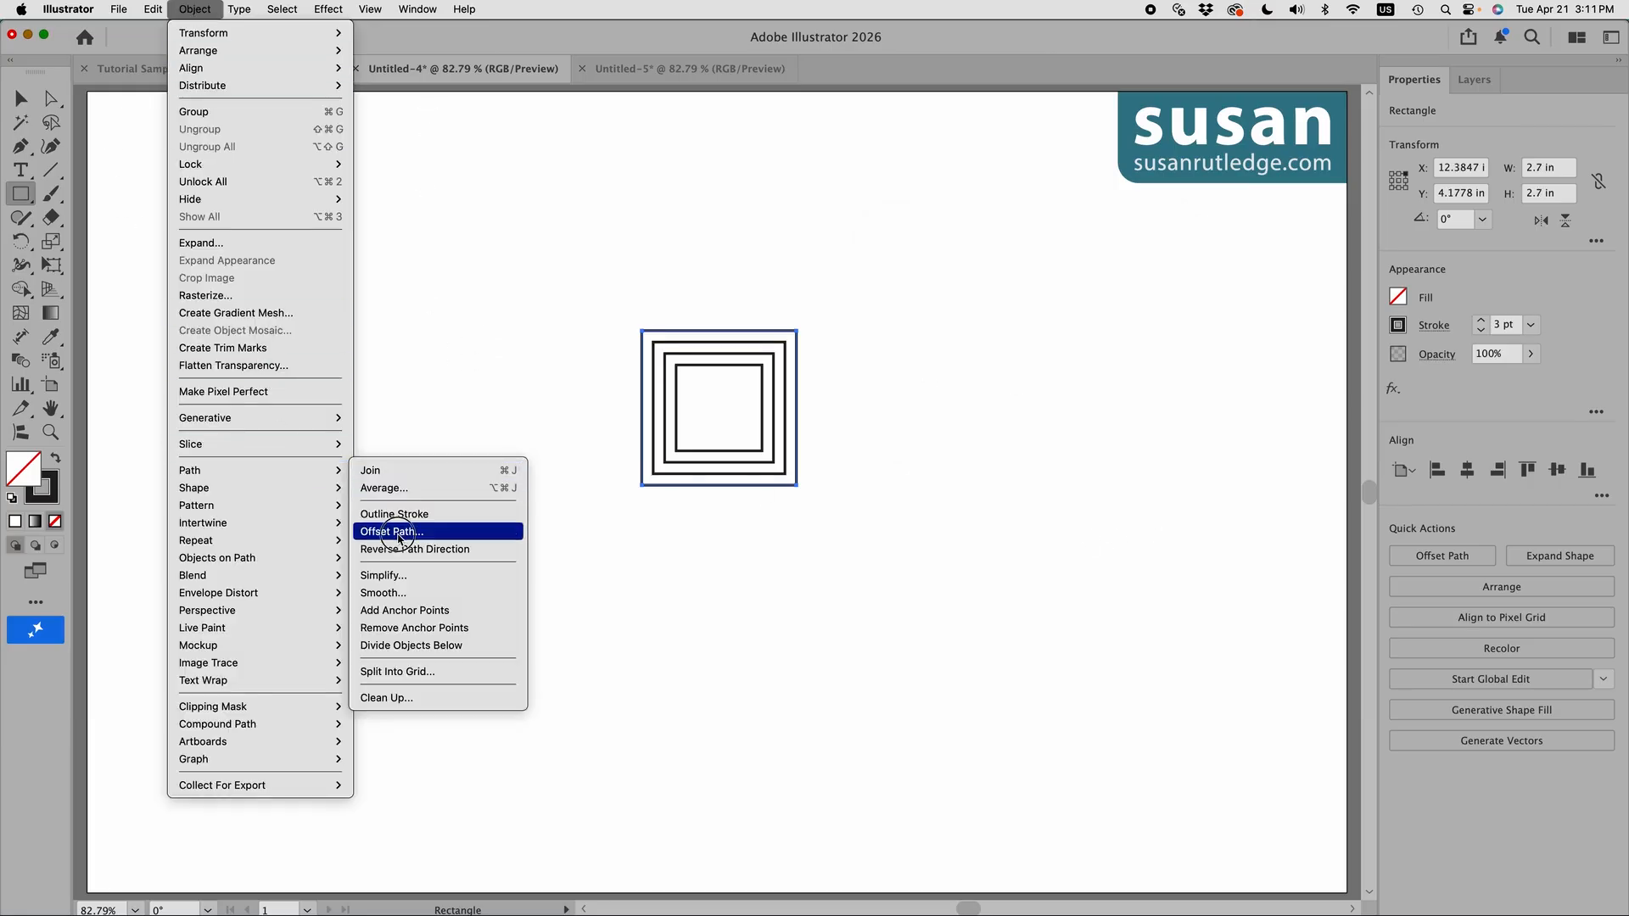
{"action": "left_click", "coordinate": [396, 533]}
{"action": "left_click", "coordinate": [1128, 385]}
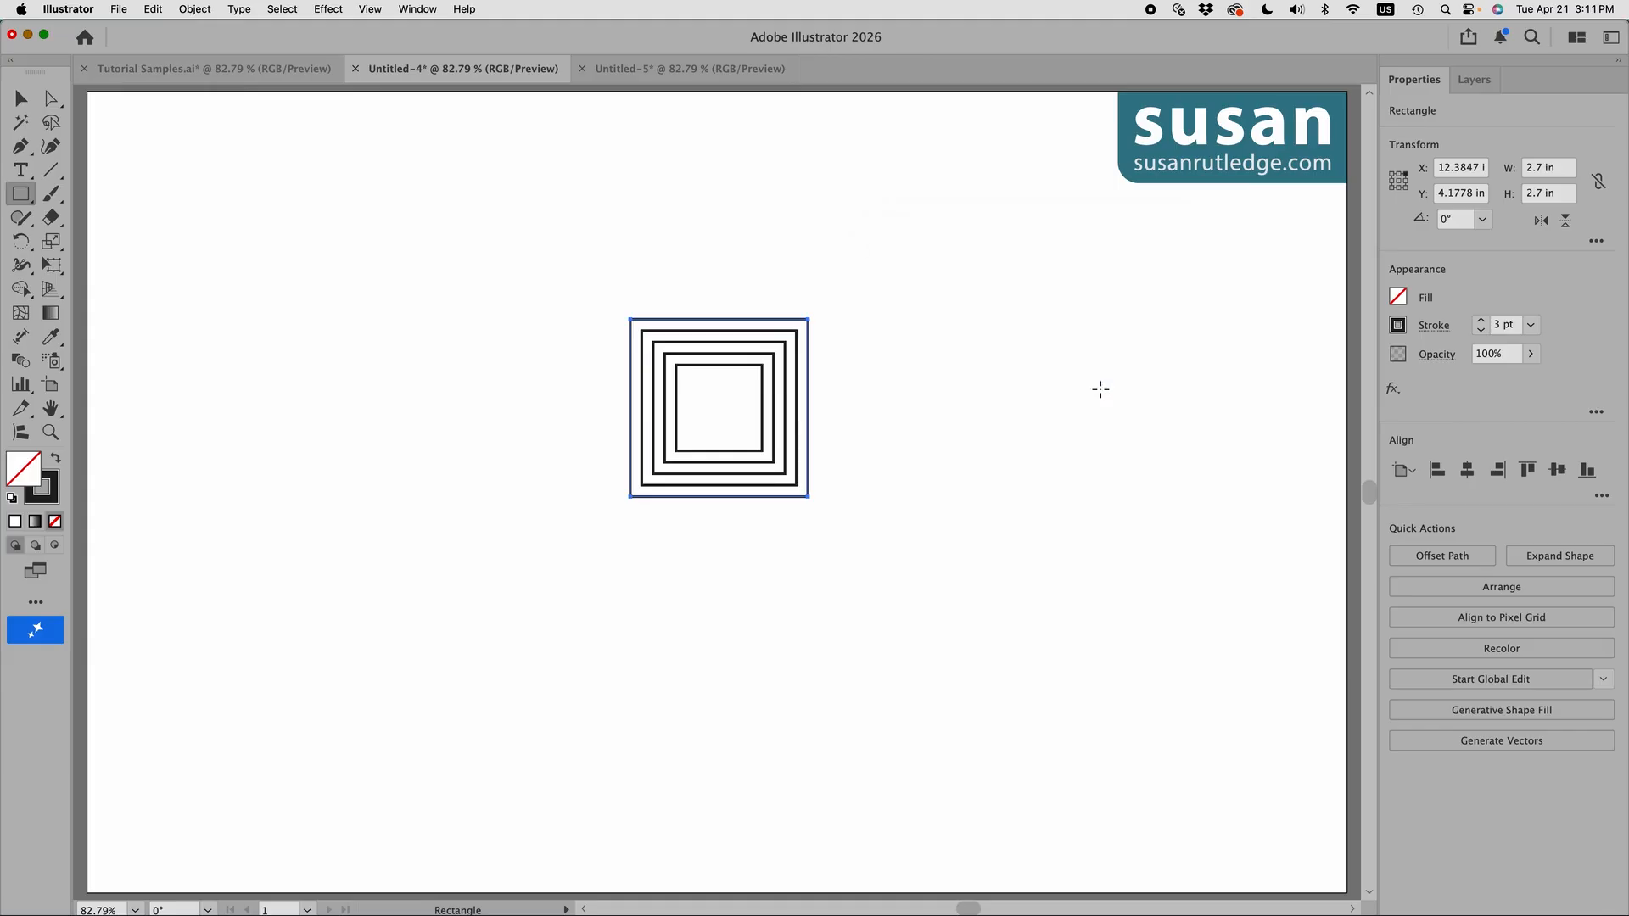
Select all five concentric squares and group them.
{"action": "left_click", "coordinate": [20, 98]}
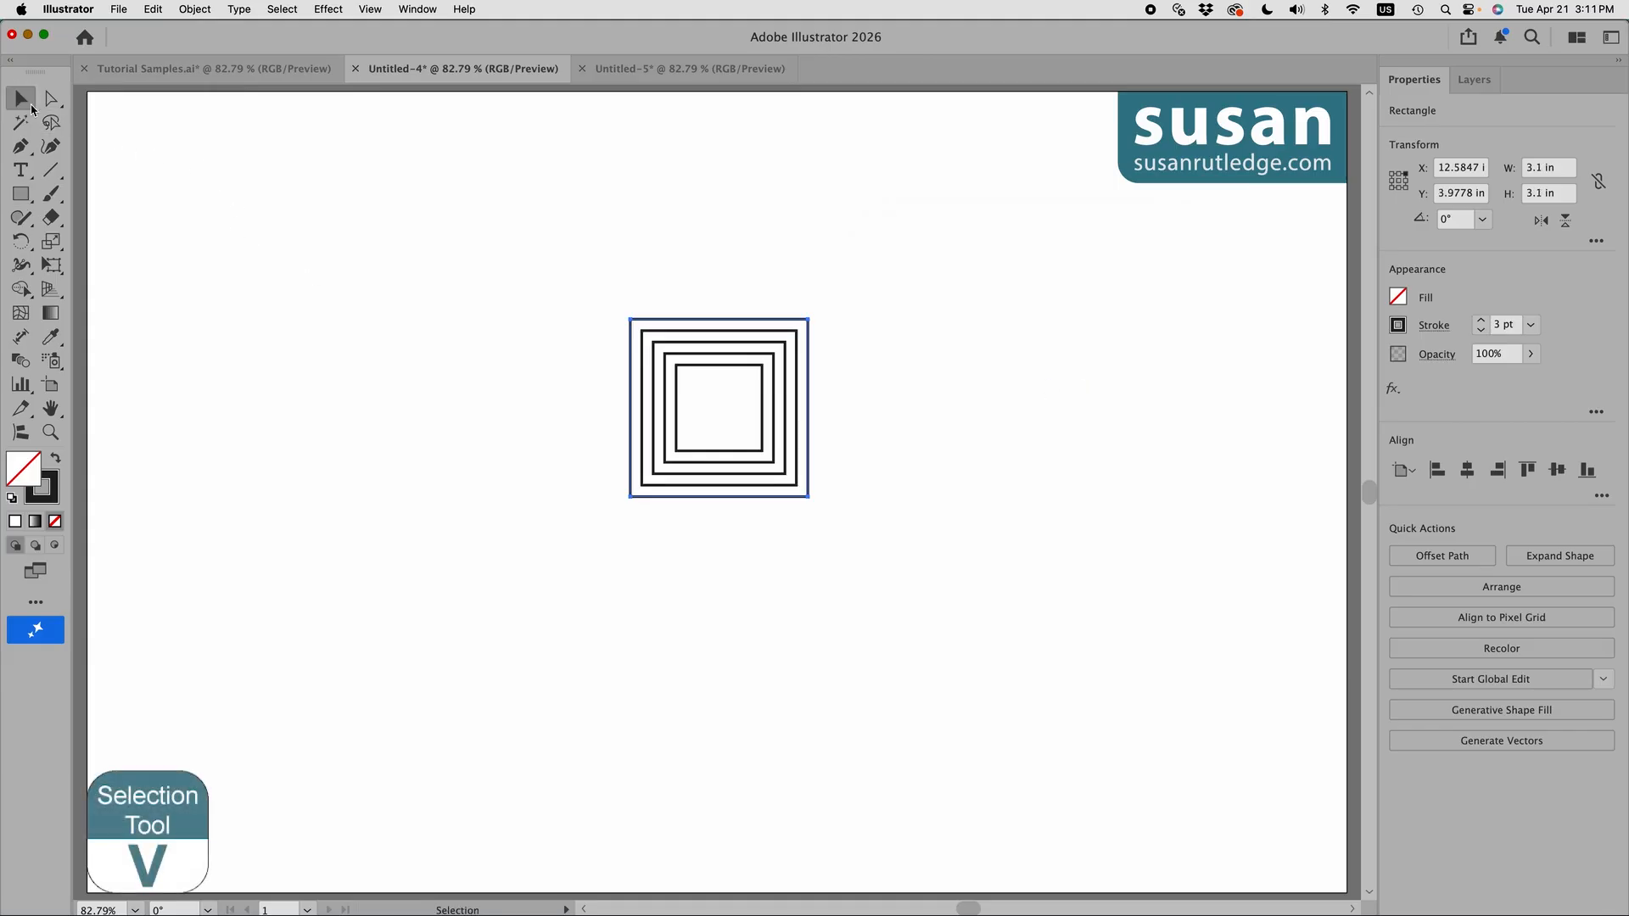
{"action": "left_click_drag", "start_coordinate": [680, 276], "coordinate": [710, 411]}
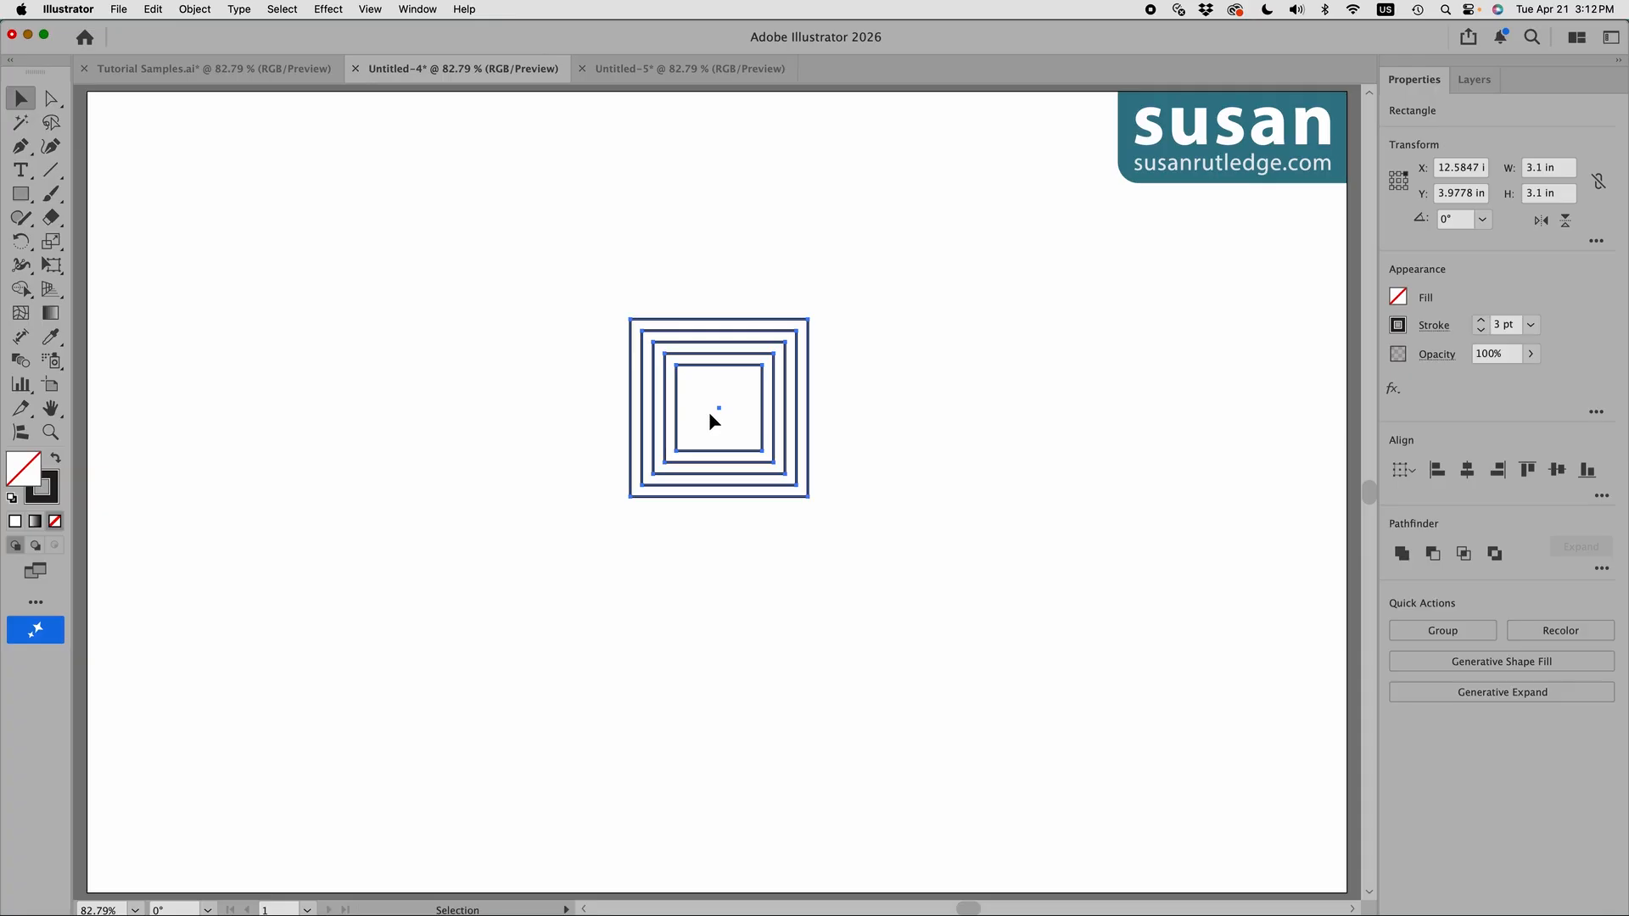
{"action": "left_click", "coordinate": [192, 10]}
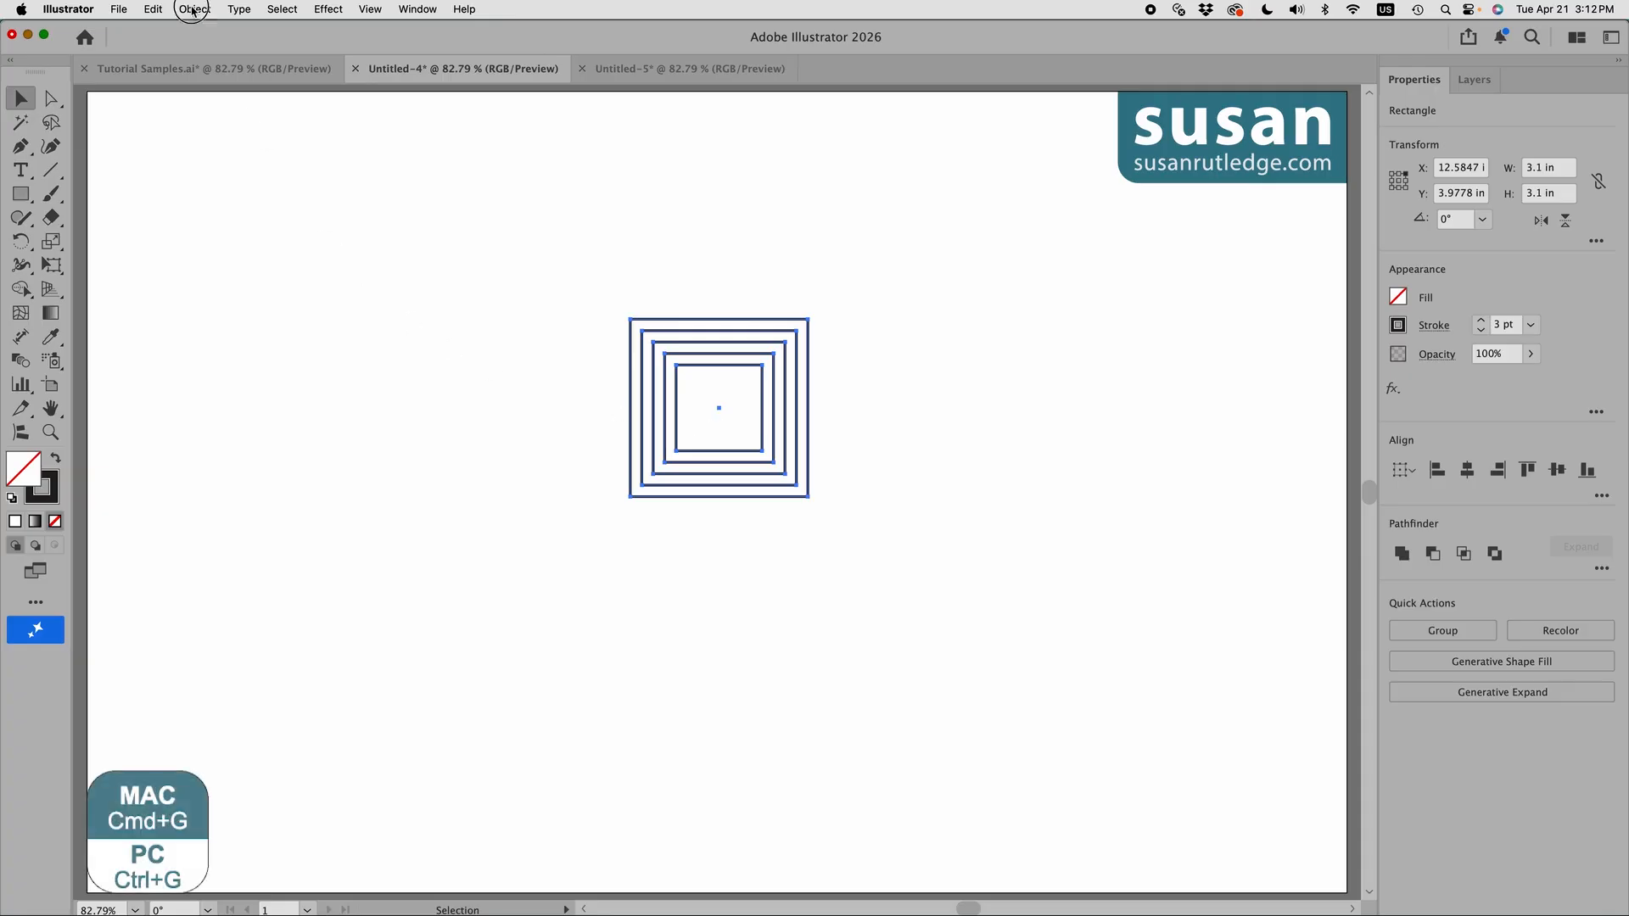
{"action": "left_click", "coordinate": [212, 113]}
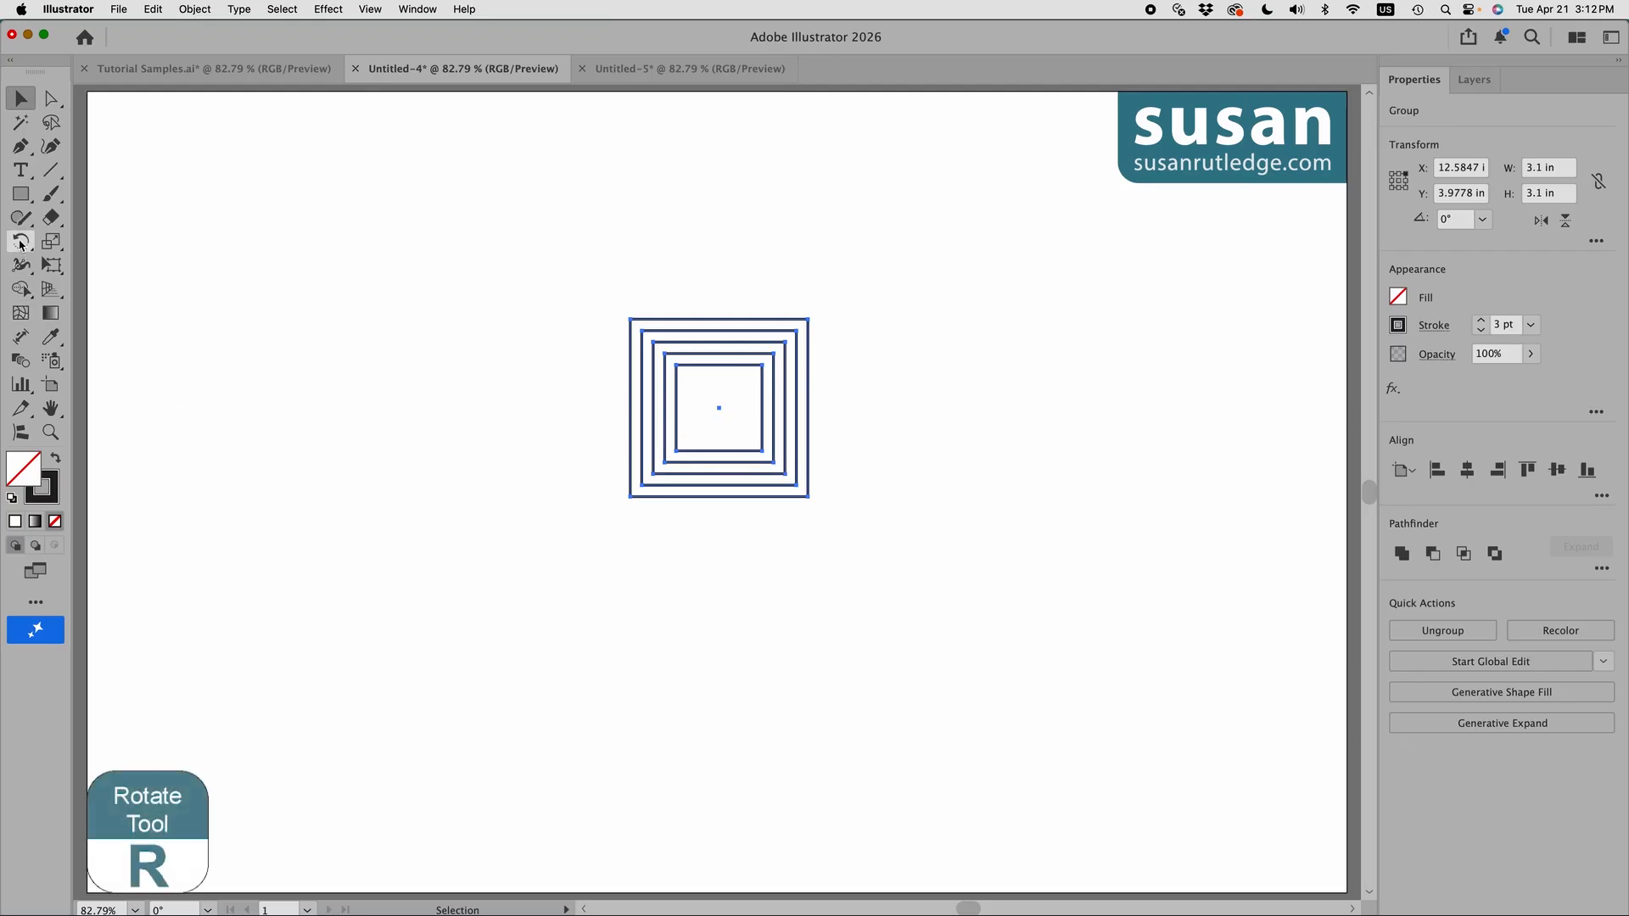
Rotate the grouped squares 45° into a diamond and move it to the artboard's upper-left corner.
{"action": "left_click", "coordinate": [20, 244]}
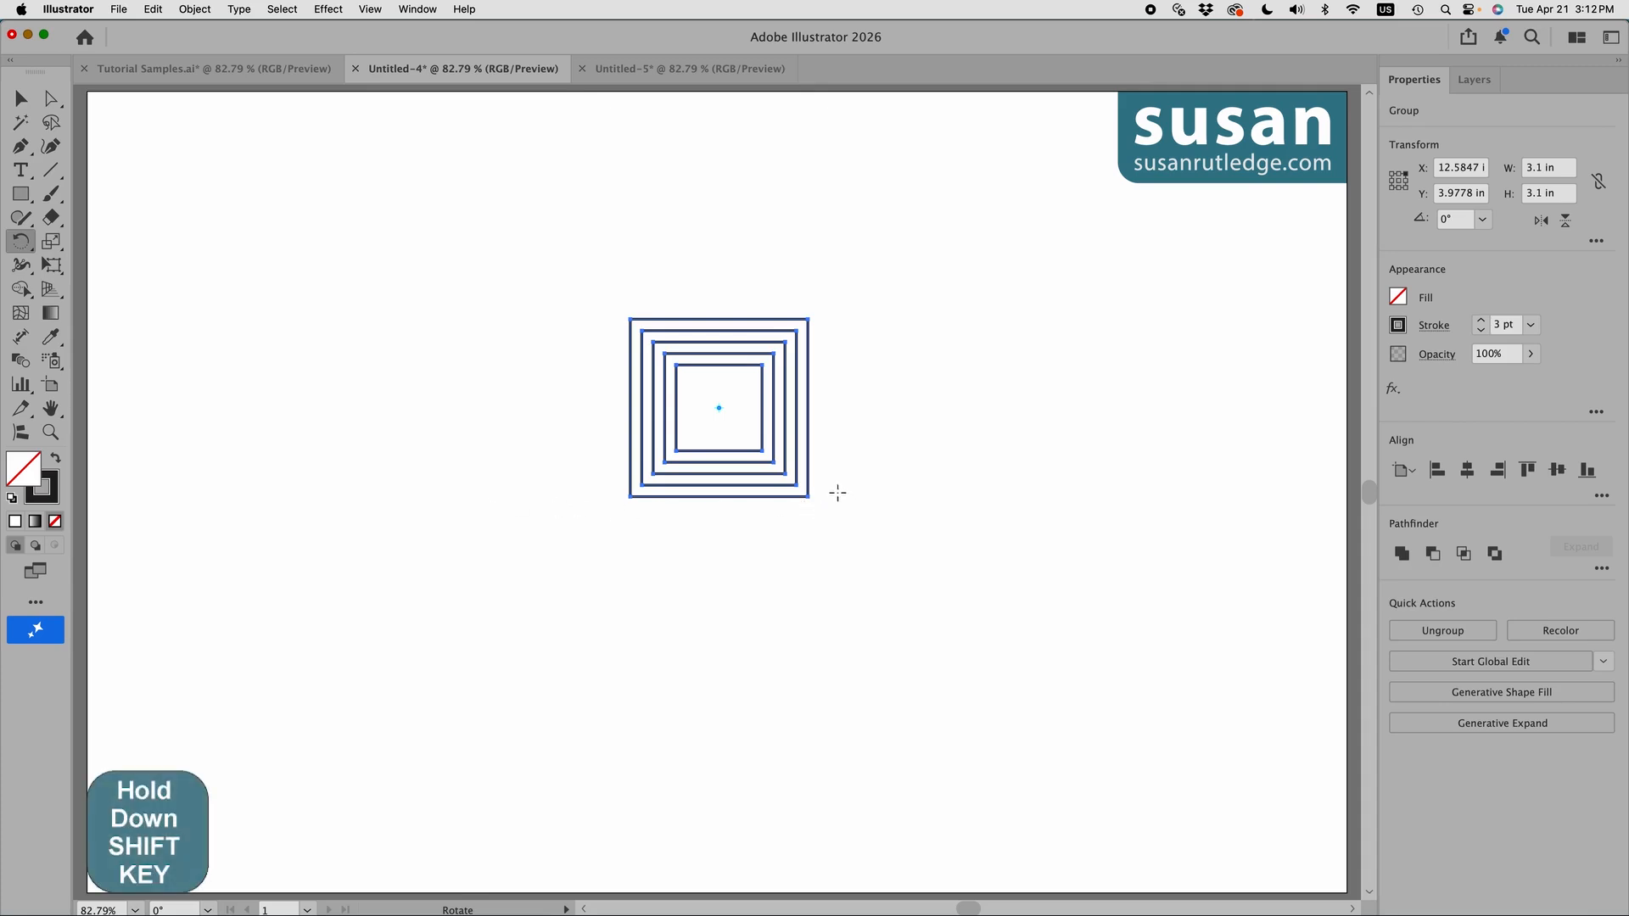
{"action": "left_click_drag", "start_coordinate": [827, 484], "coordinate": [869, 434]}
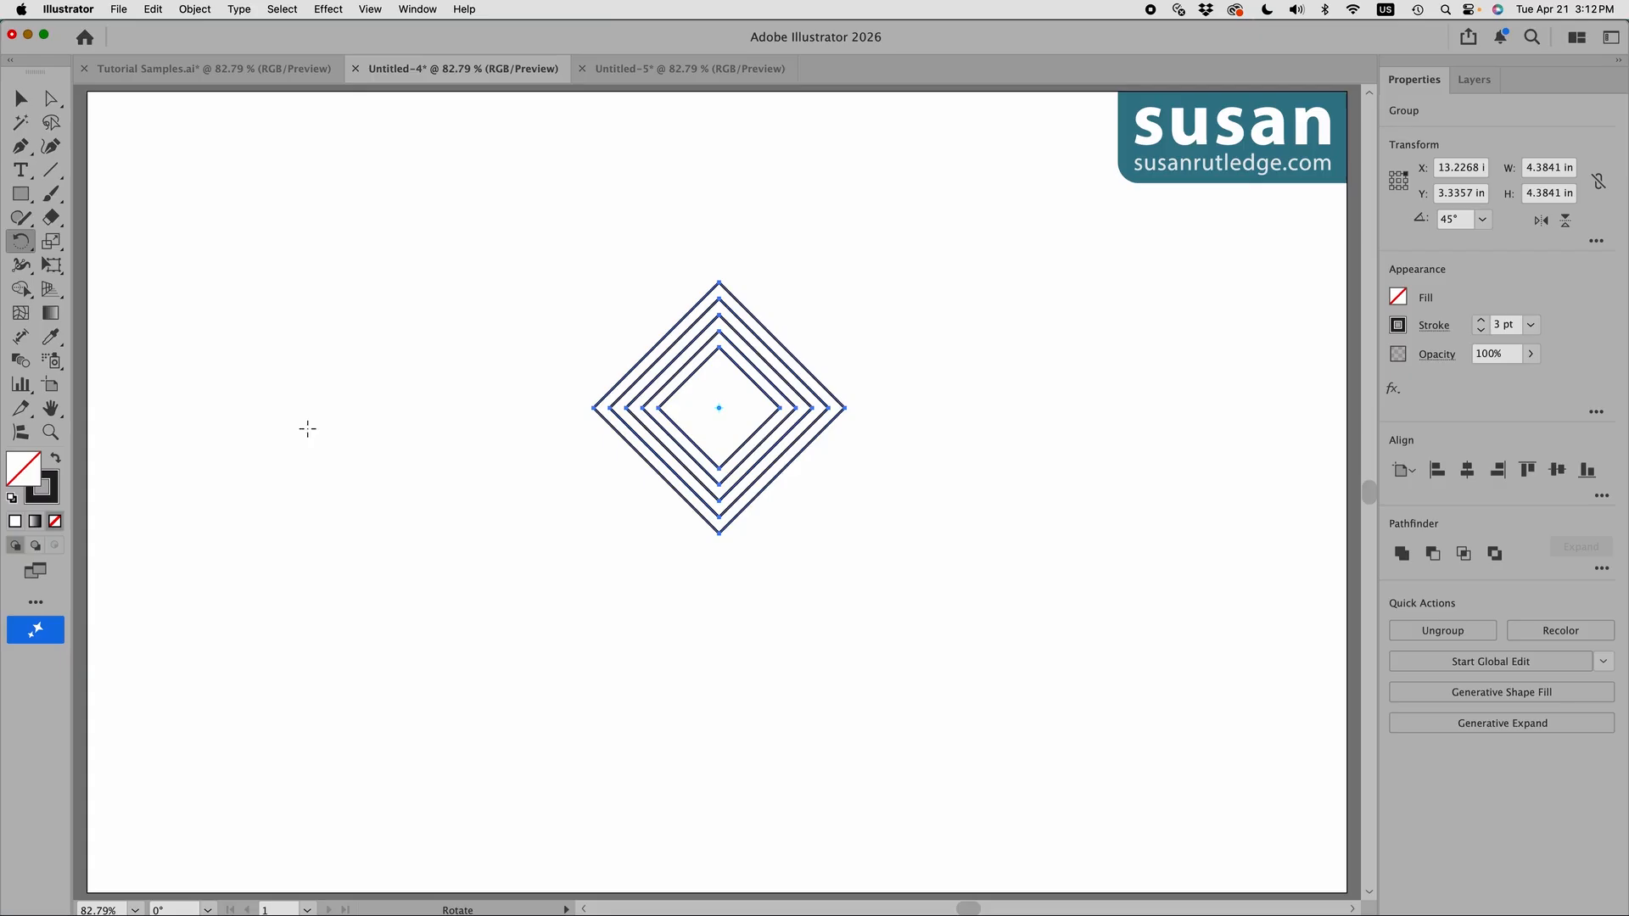
{"action": "left_click", "coordinate": [21, 98]}
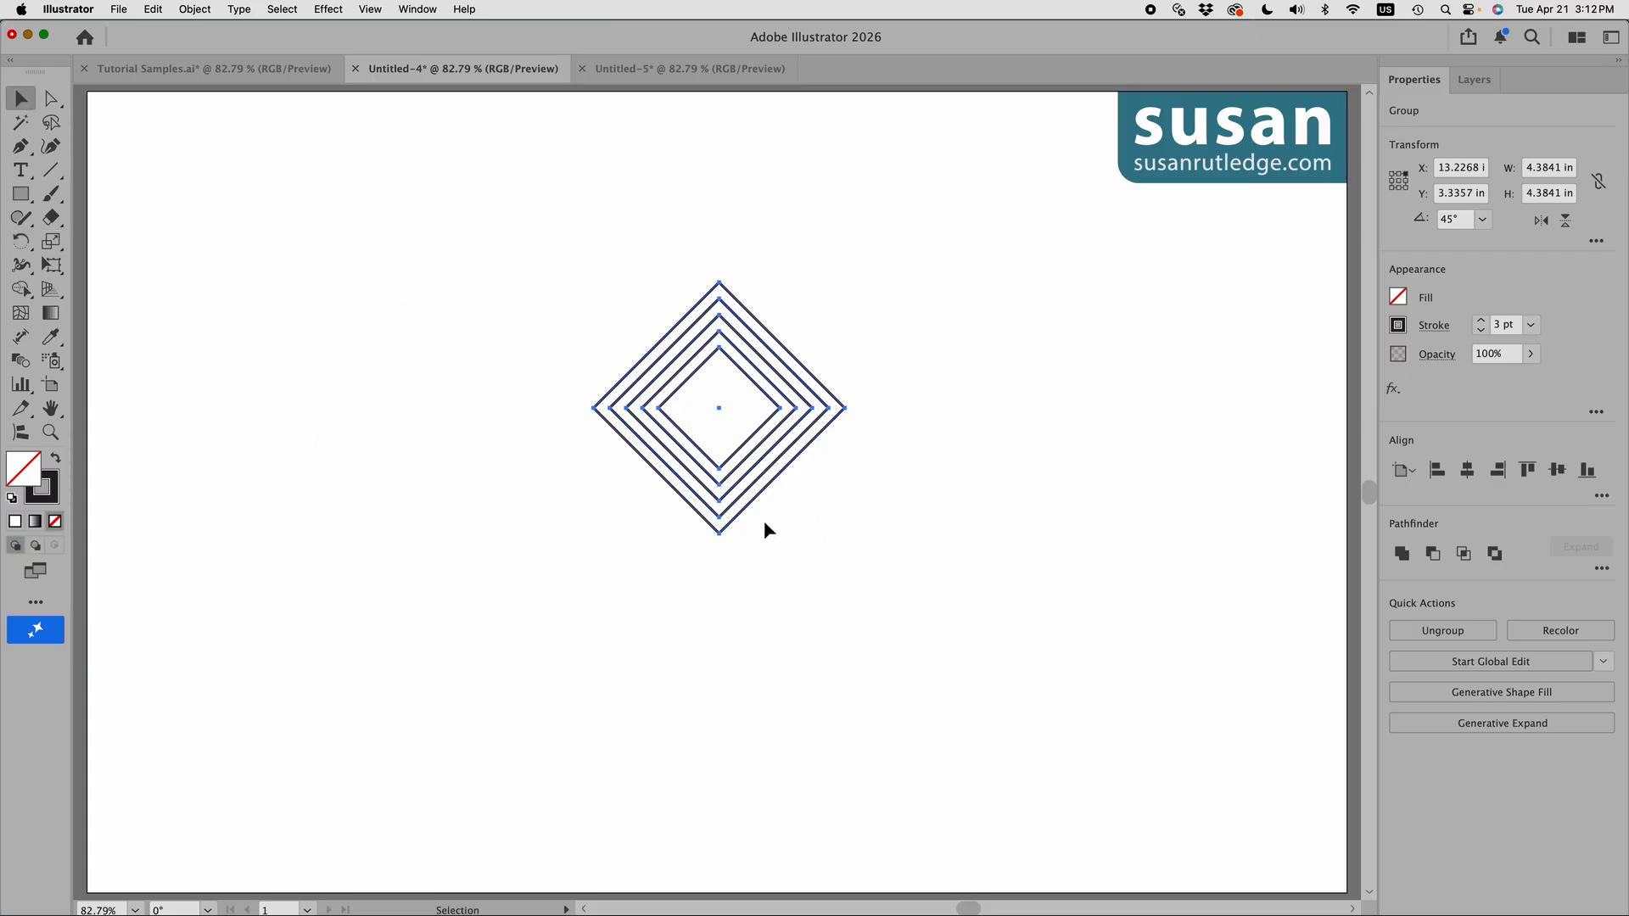
{"action": "left_click_drag", "start_coordinate": [769, 490], "coordinate": [287, 326]}
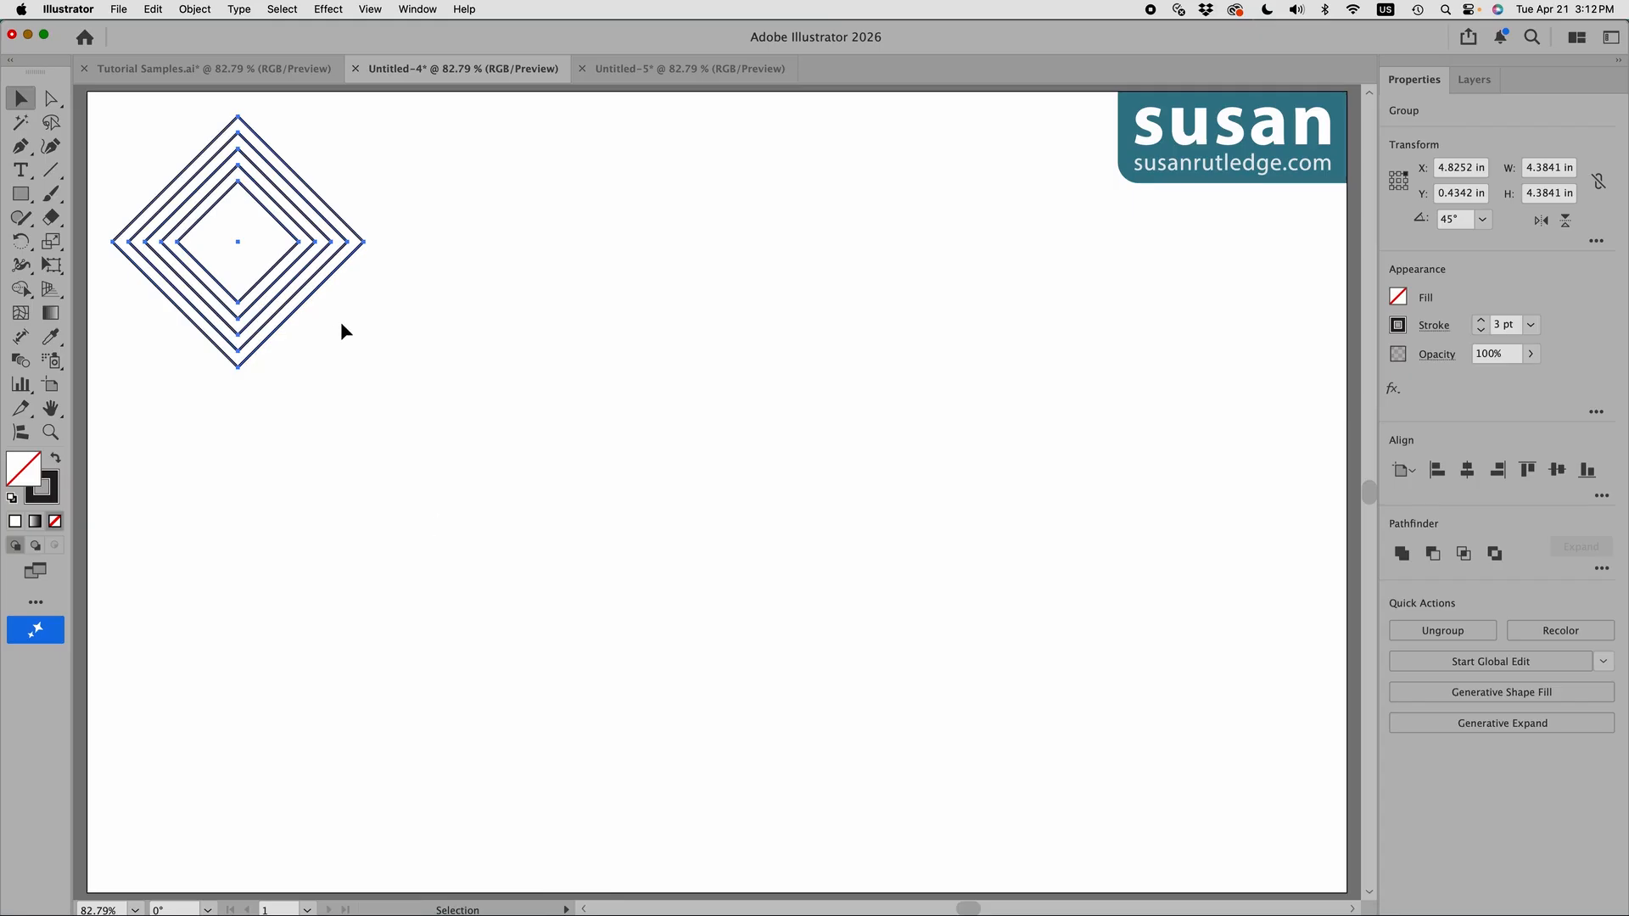
Make a new pattern from the grouped diamond.
{"action": "left_click", "coordinate": [195, 11]}
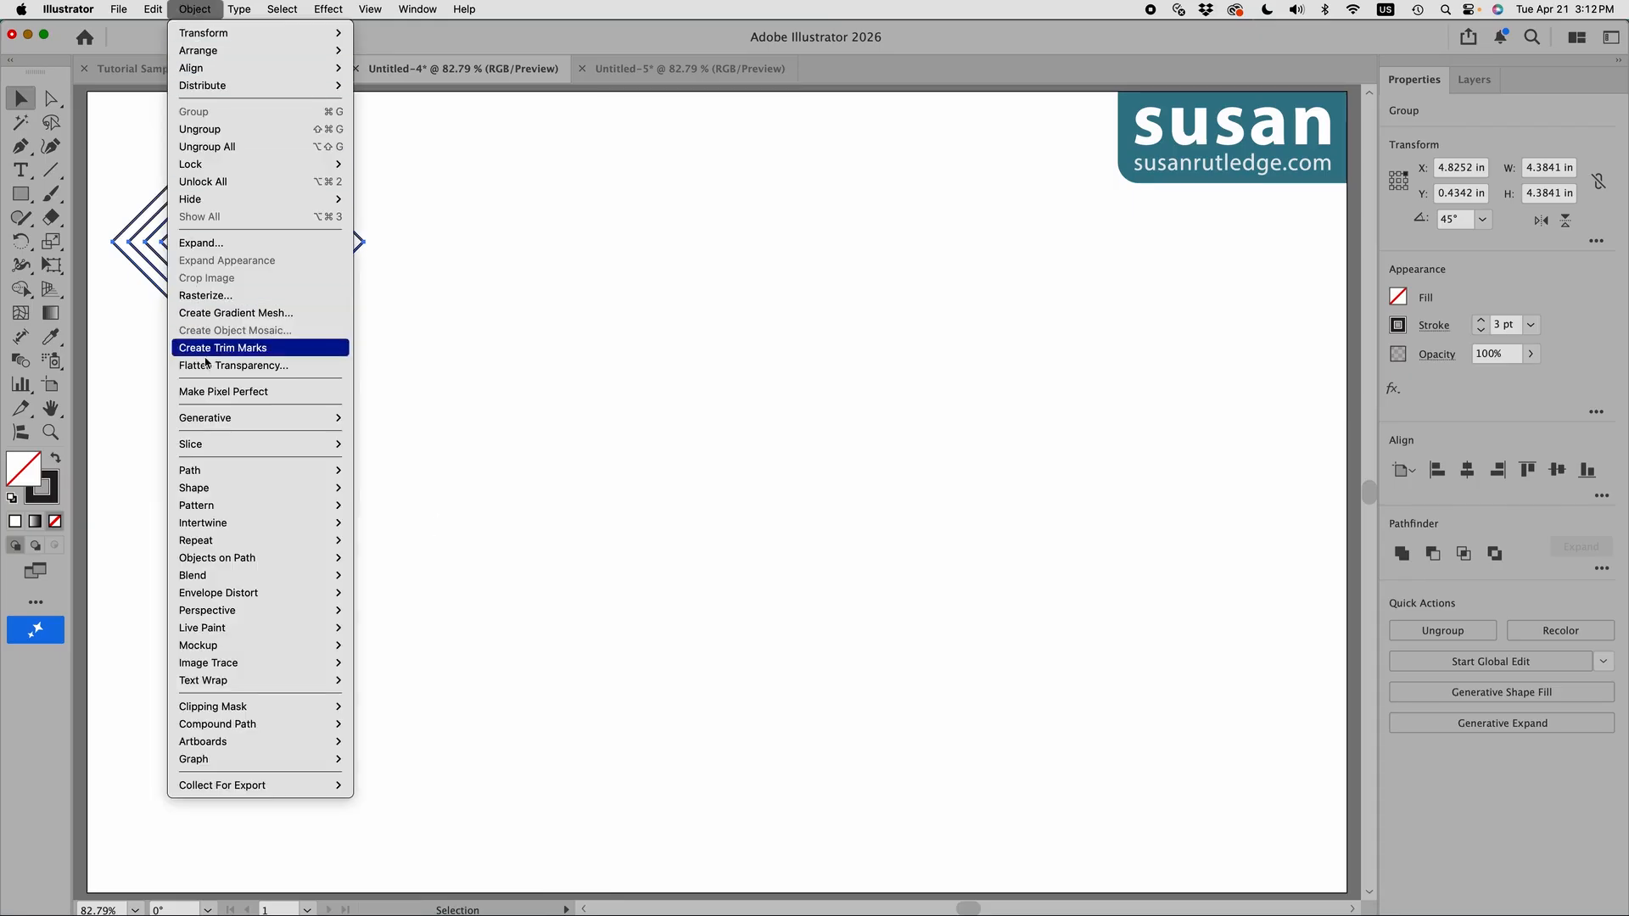
{"action": "mouse_move", "coordinate": [225, 509]}
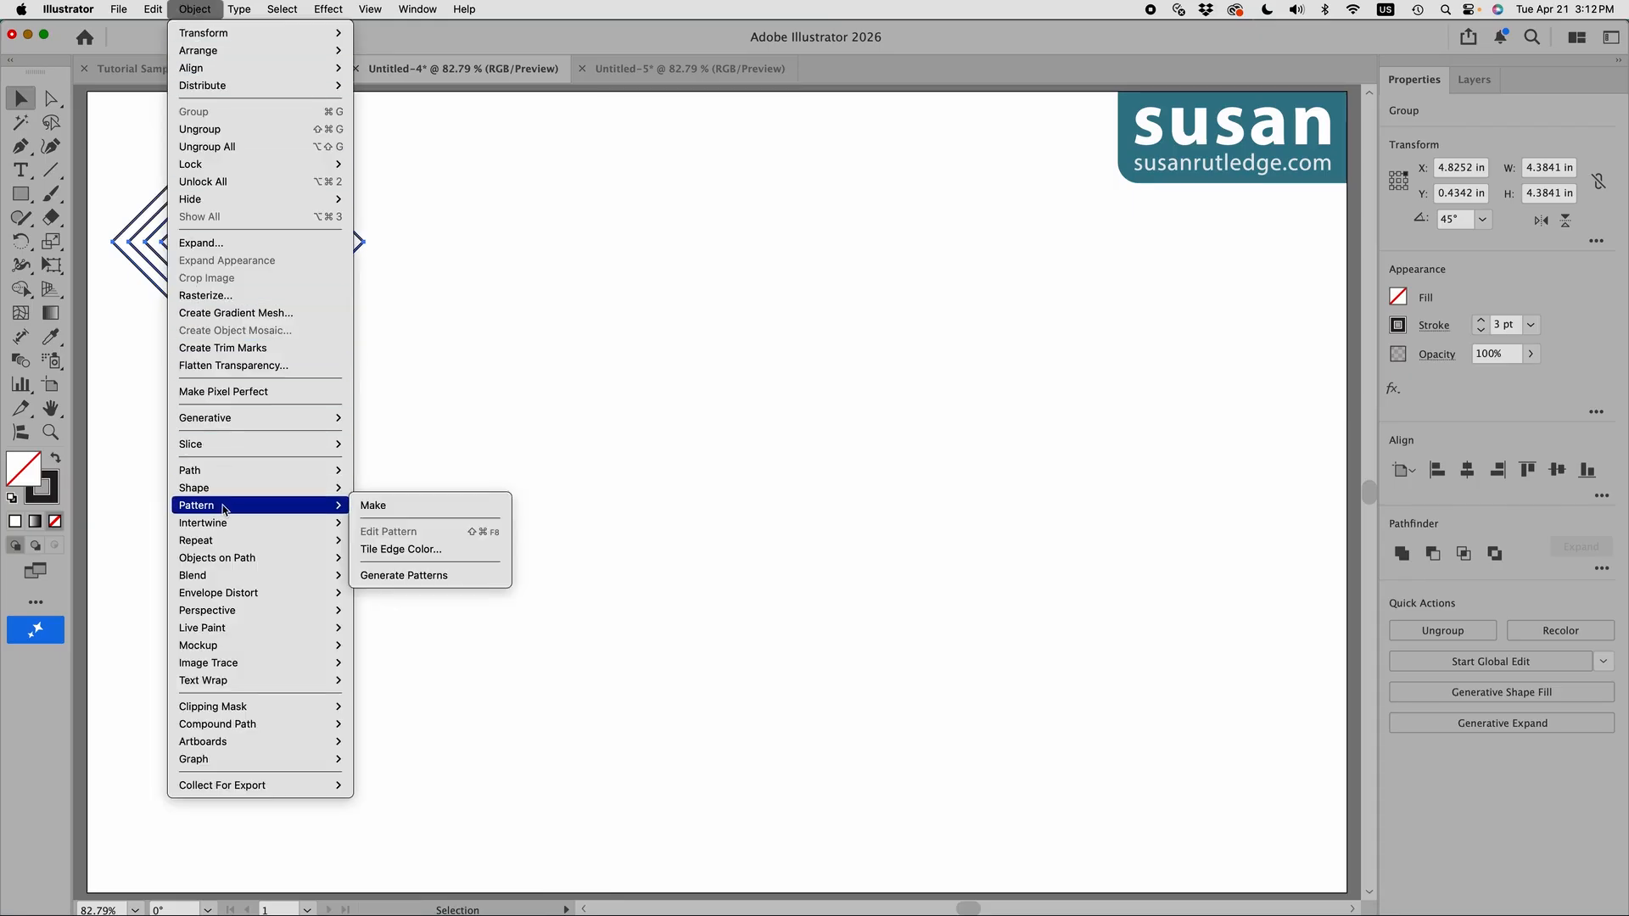
{"action": "left_click", "coordinate": [388, 507]}
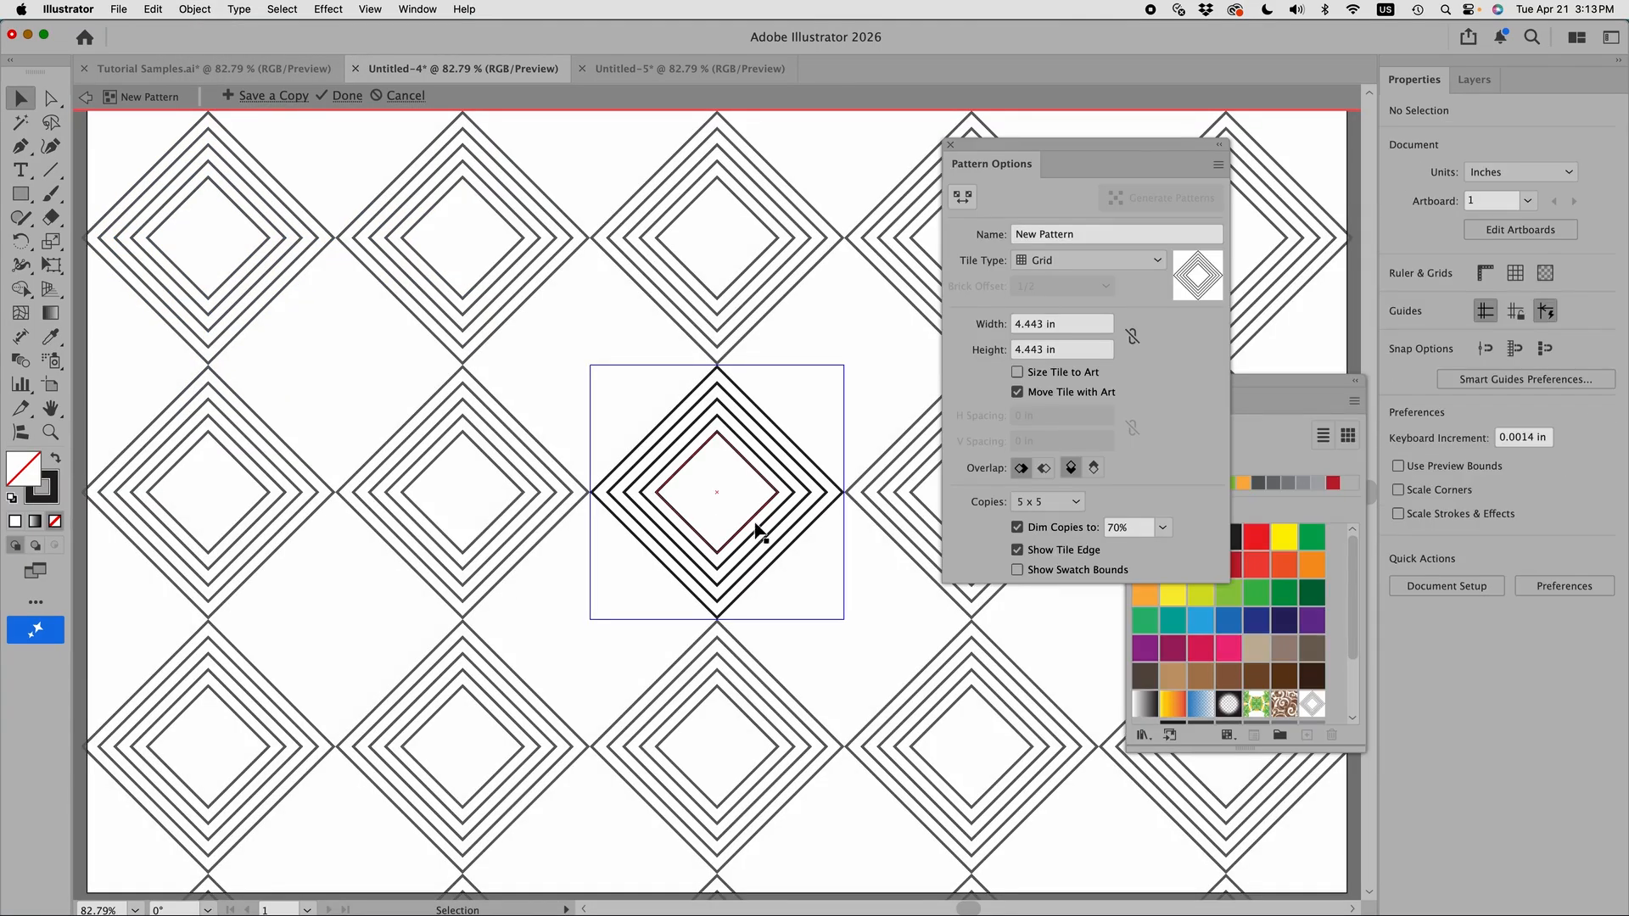
Dock the floating Swatches panel beside Layers and reposition Pattern Options clear of the central pattern tile.
{"action": "left_click_drag", "start_coordinate": [1061, 142], "coordinate": [956, 112]}
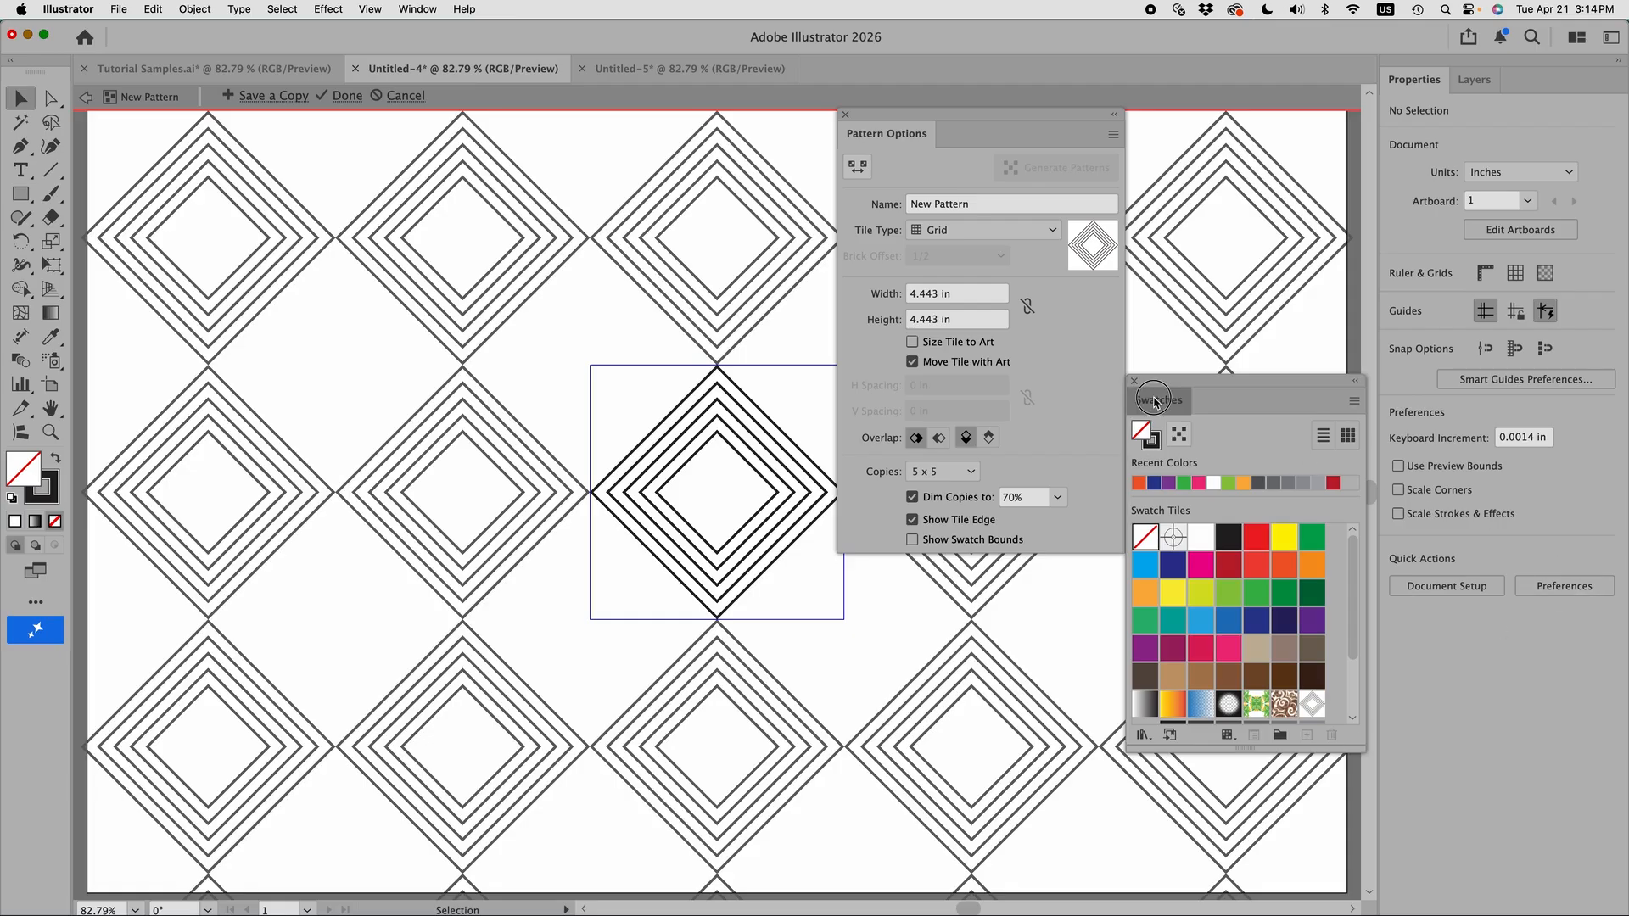
{"action": "left_click_drag", "start_coordinate": [1156, 402], "coordinate": [1524, 83]}
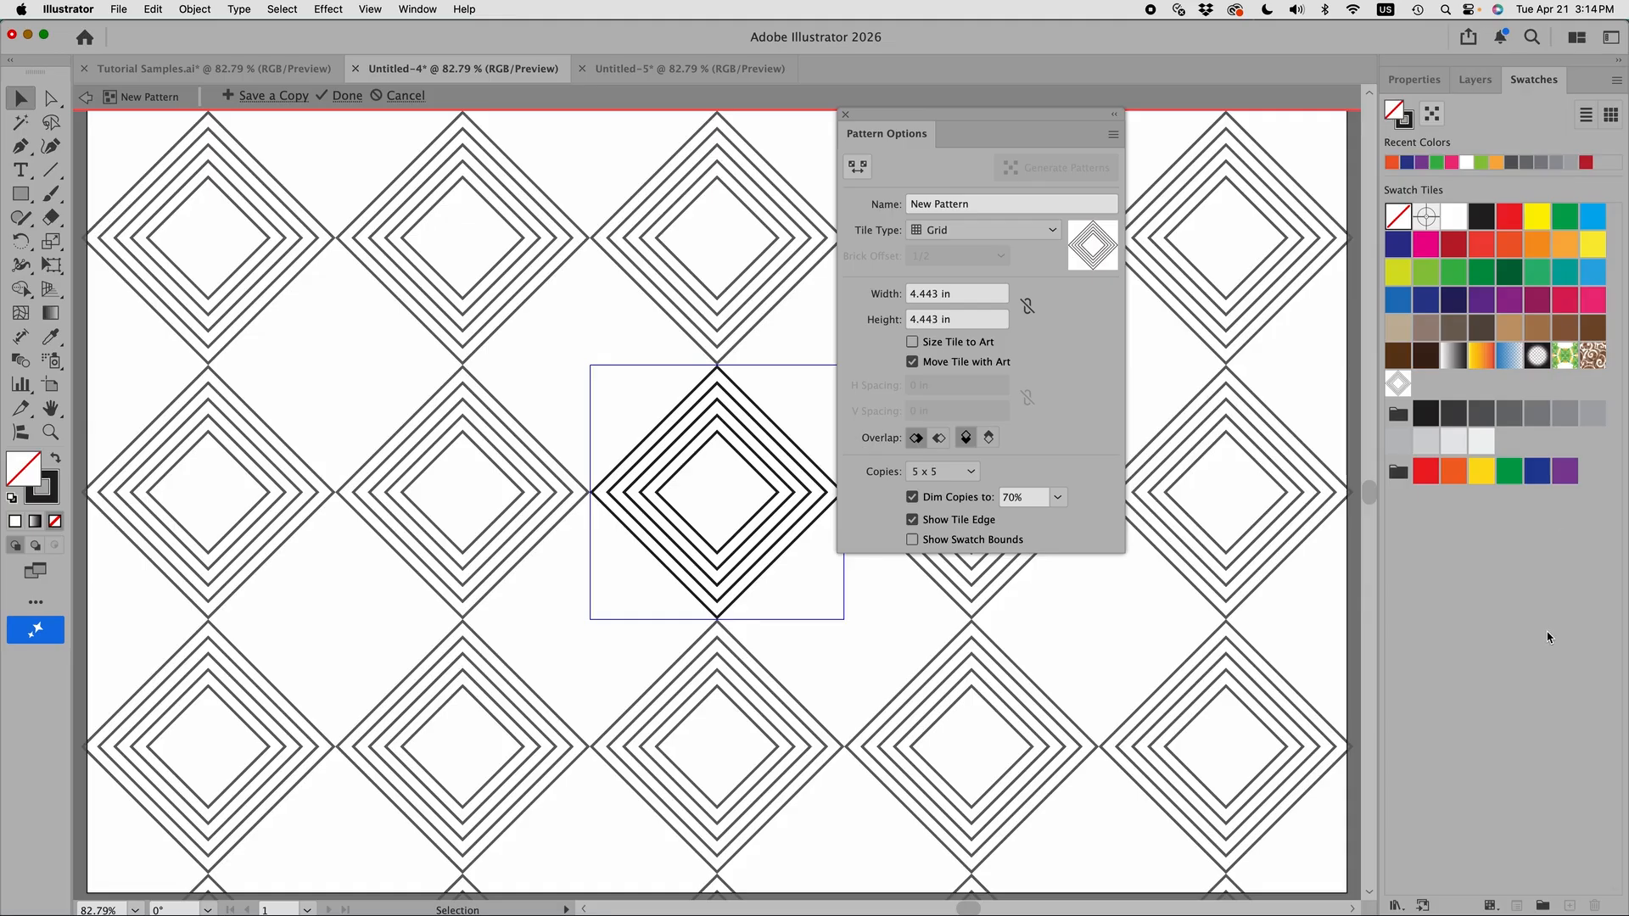
{"action": "left_click_drag", "start_coordinate": [871, 120], "coordinate": [987, 150]}
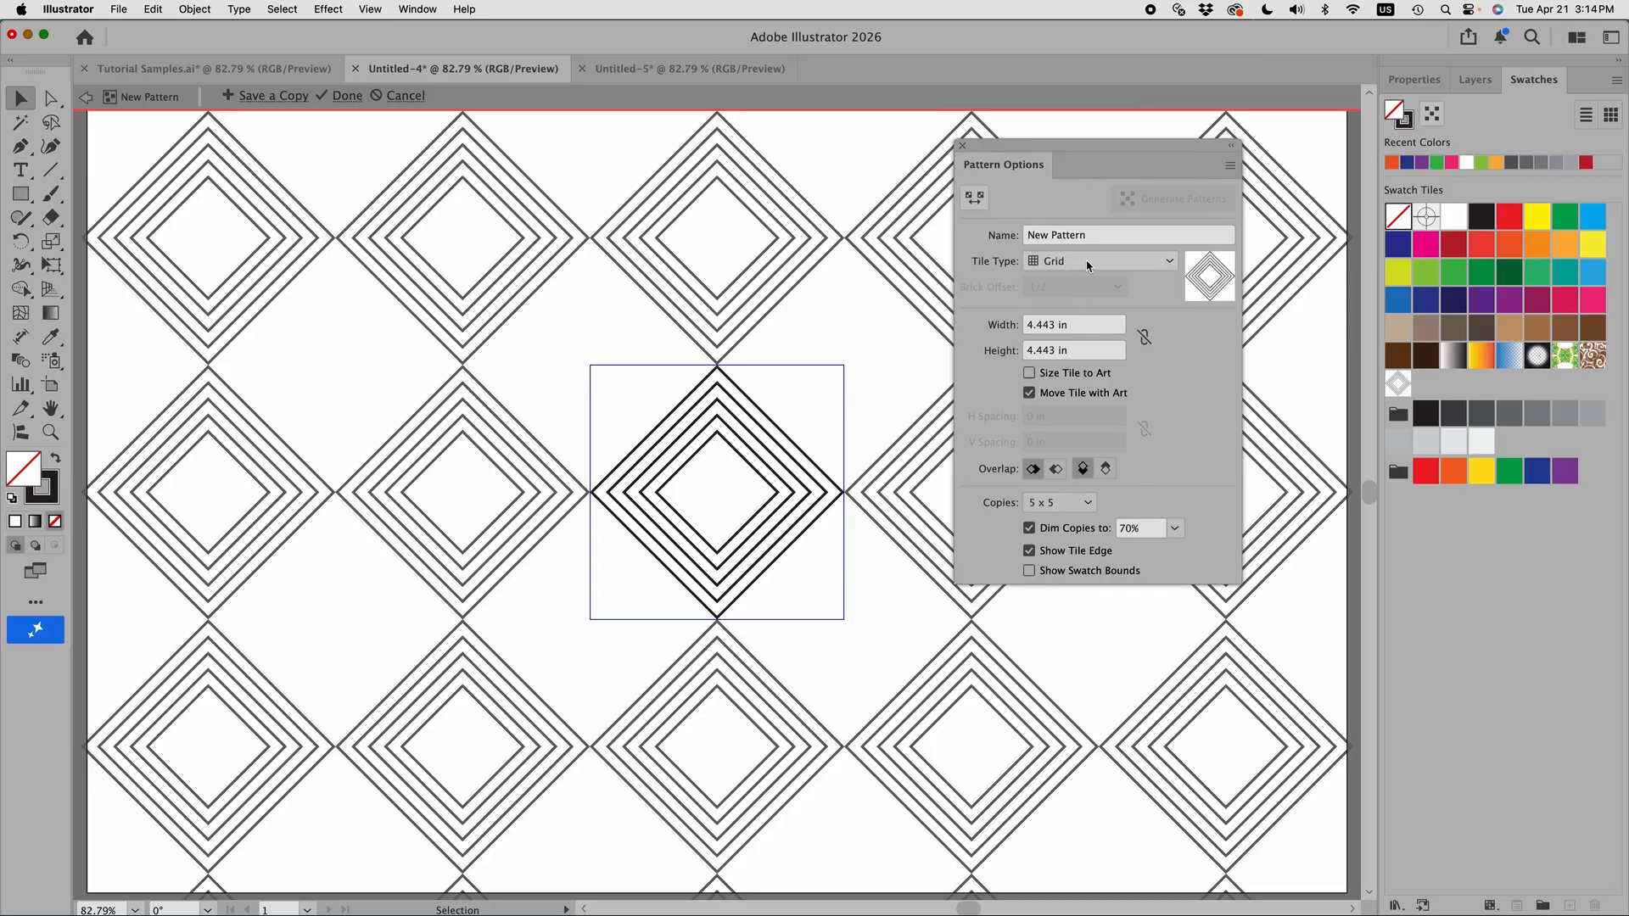
Try the Brick by Row, Brick by Column, Hex by Column and Hex by Row tile types on the diamond pattern.
{"action": "left_click", "coordinate": [1171, 264]}
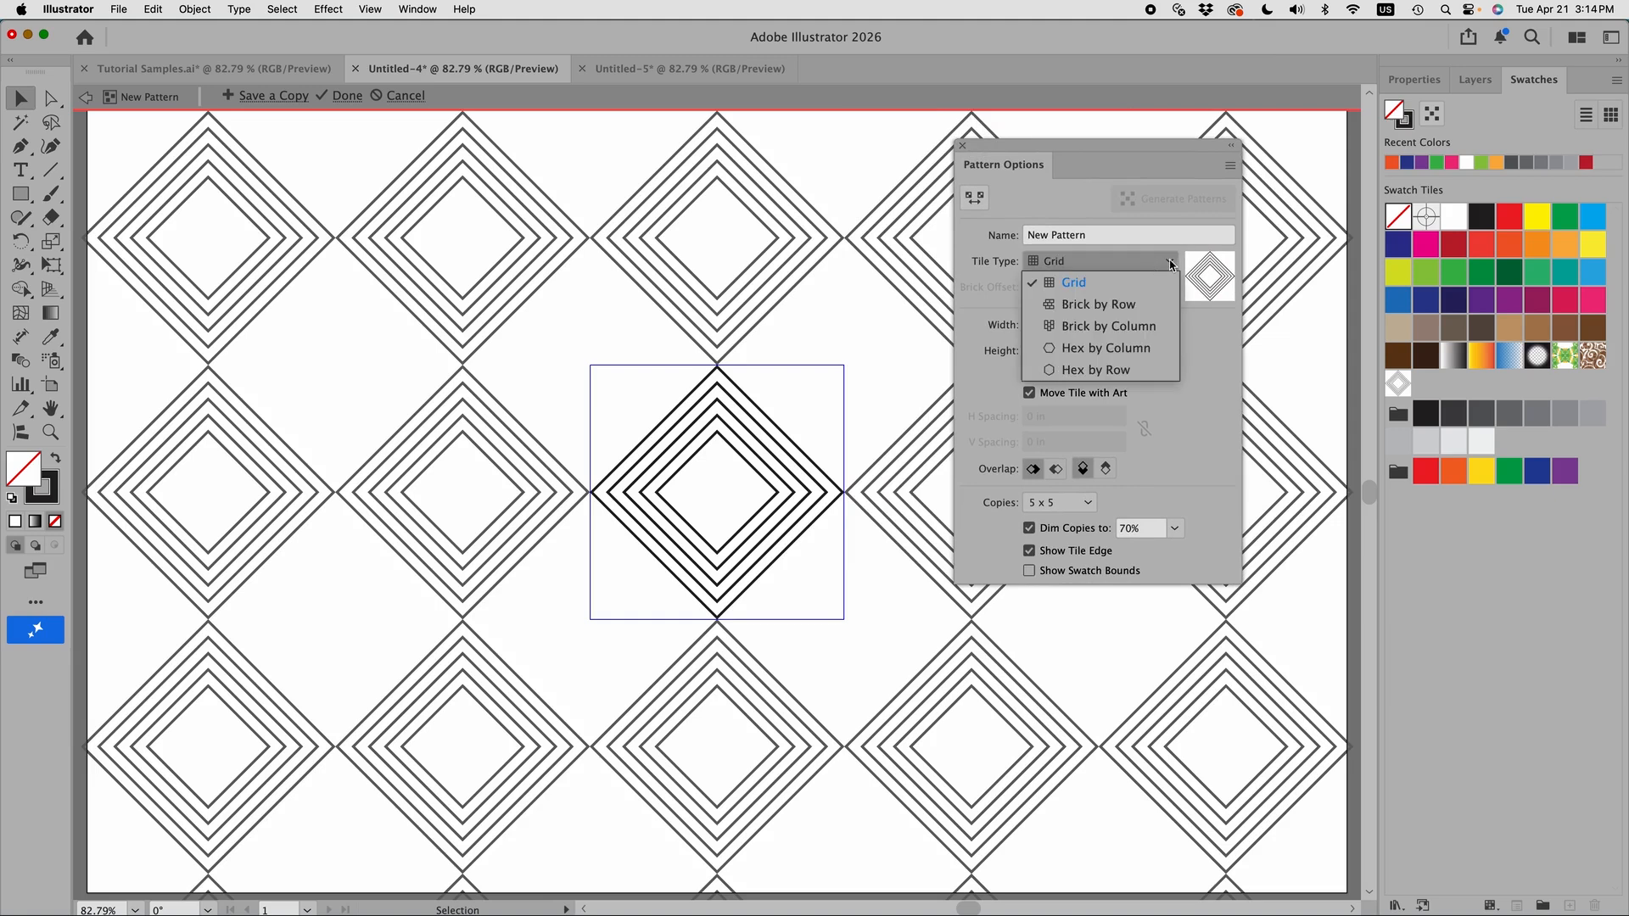
{"action": "left_click", "coordinate": [1127, 307]}
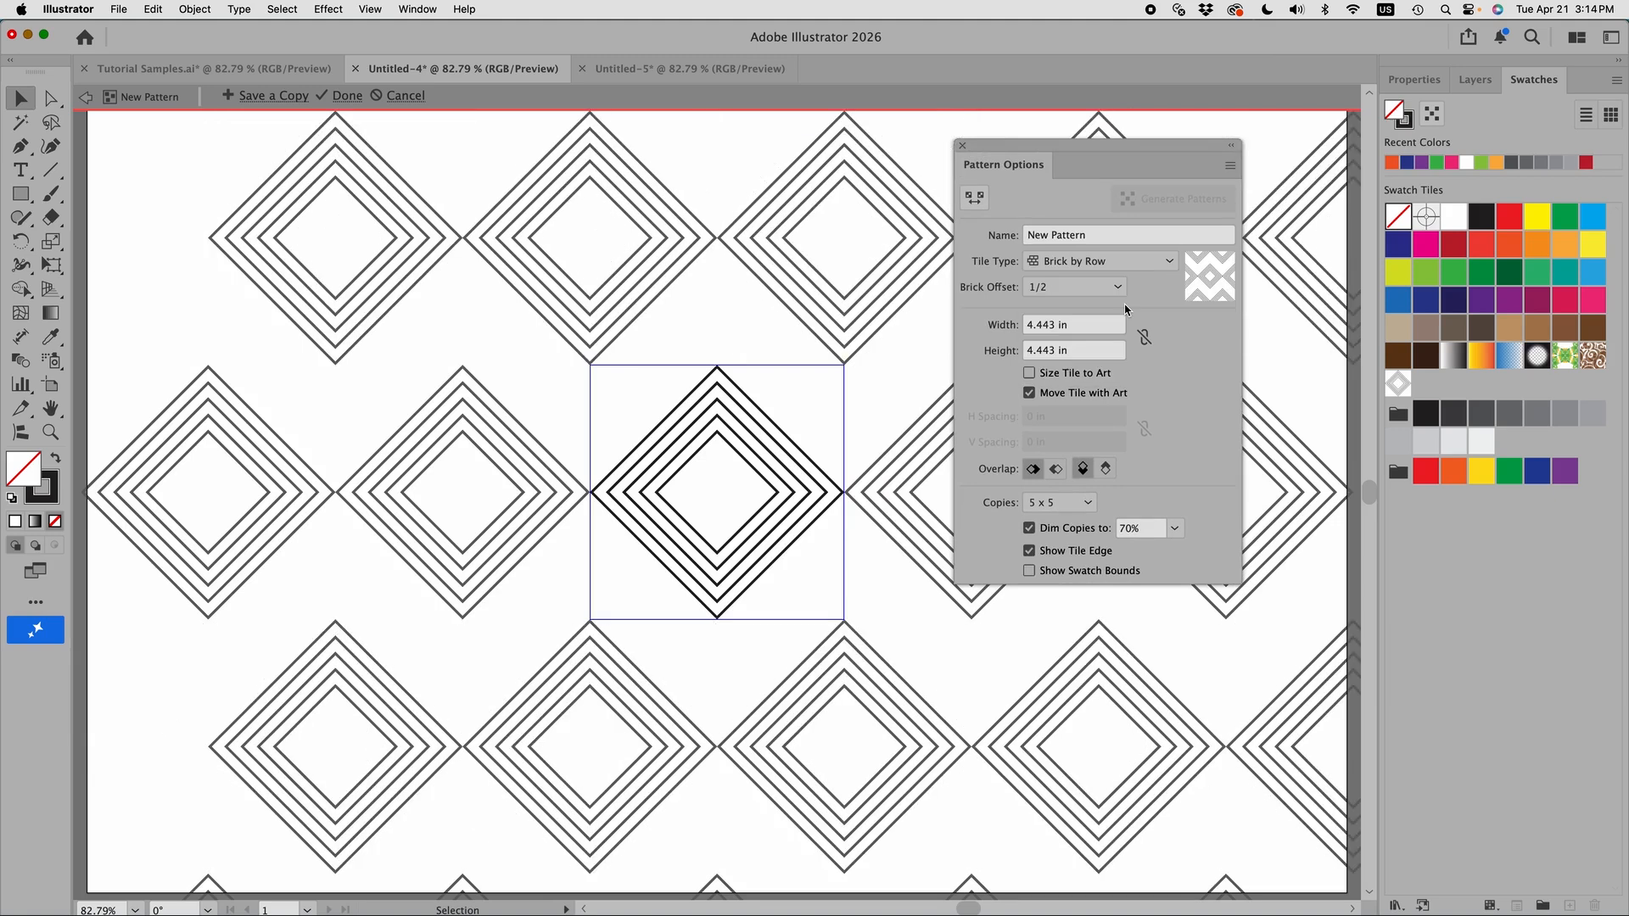
{"action": "left_click", "coordinate": [1149, 261]}
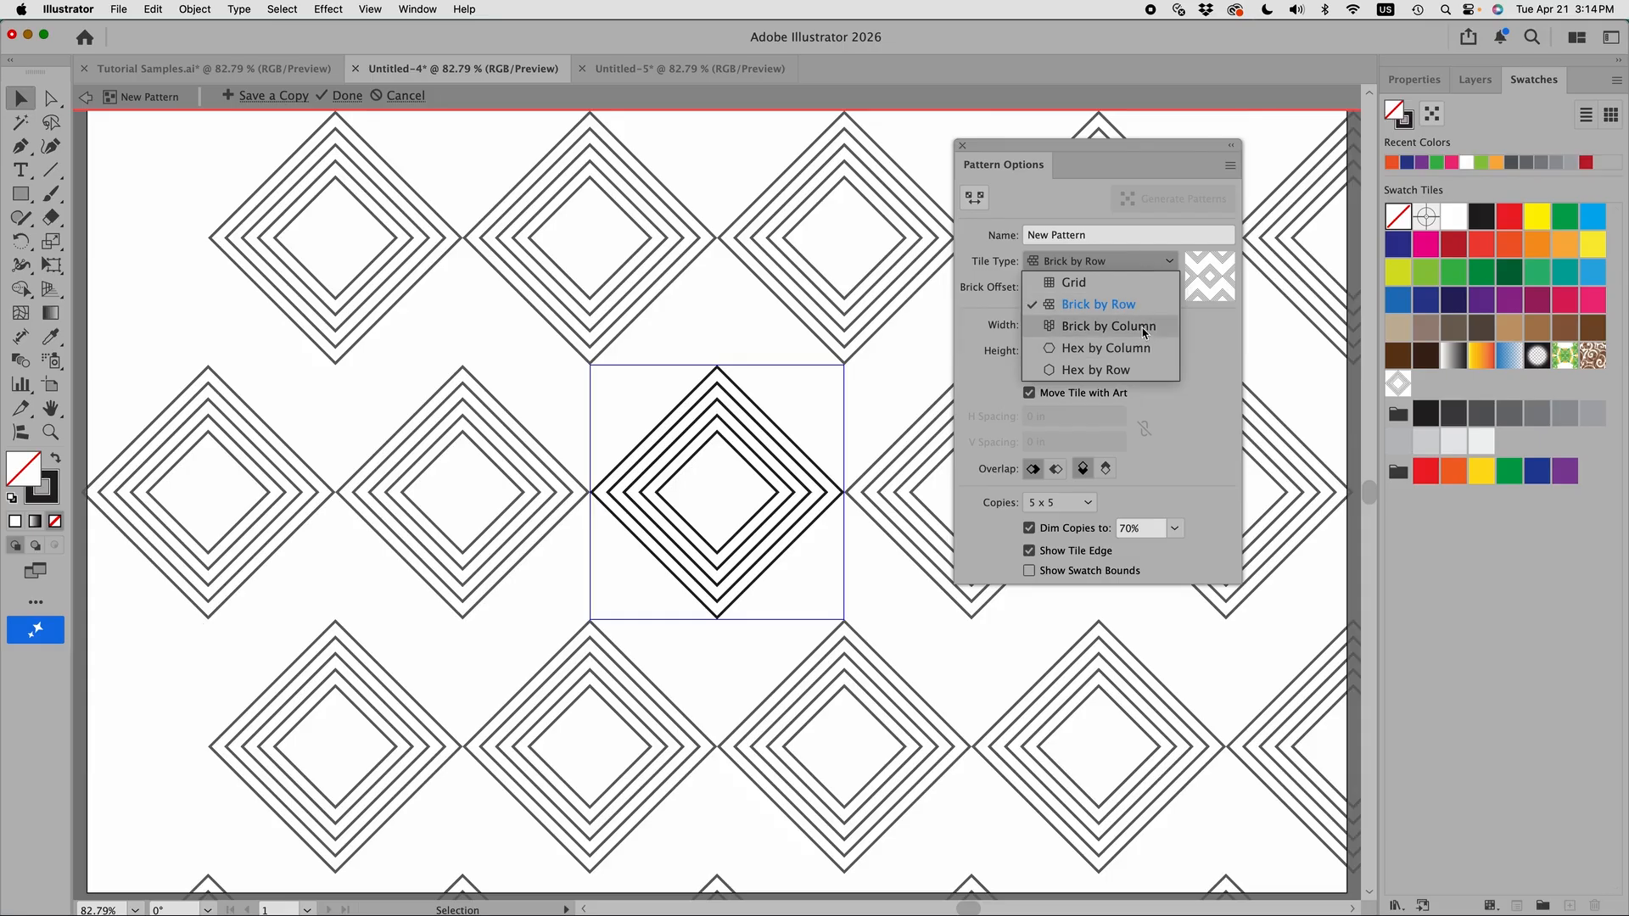
{"action": "left_click", "coordinate": [1145, 330]}
{"action": "left_click", "coordinate": [1133, 263]}
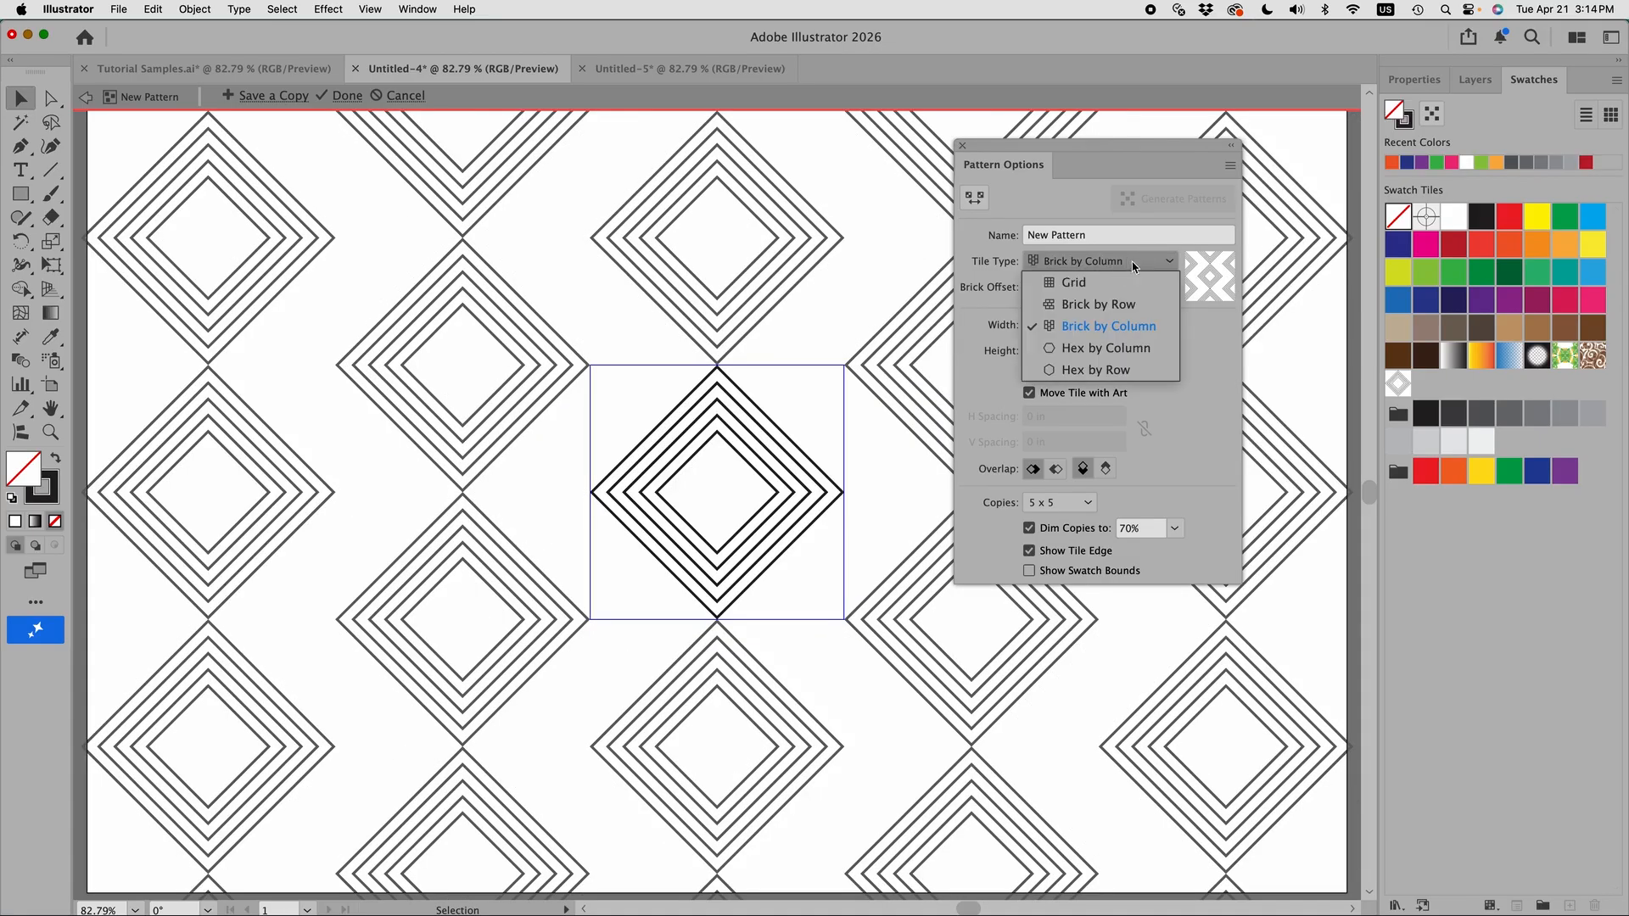
{"action": "left_click", "coordinate": [1149, 355]}
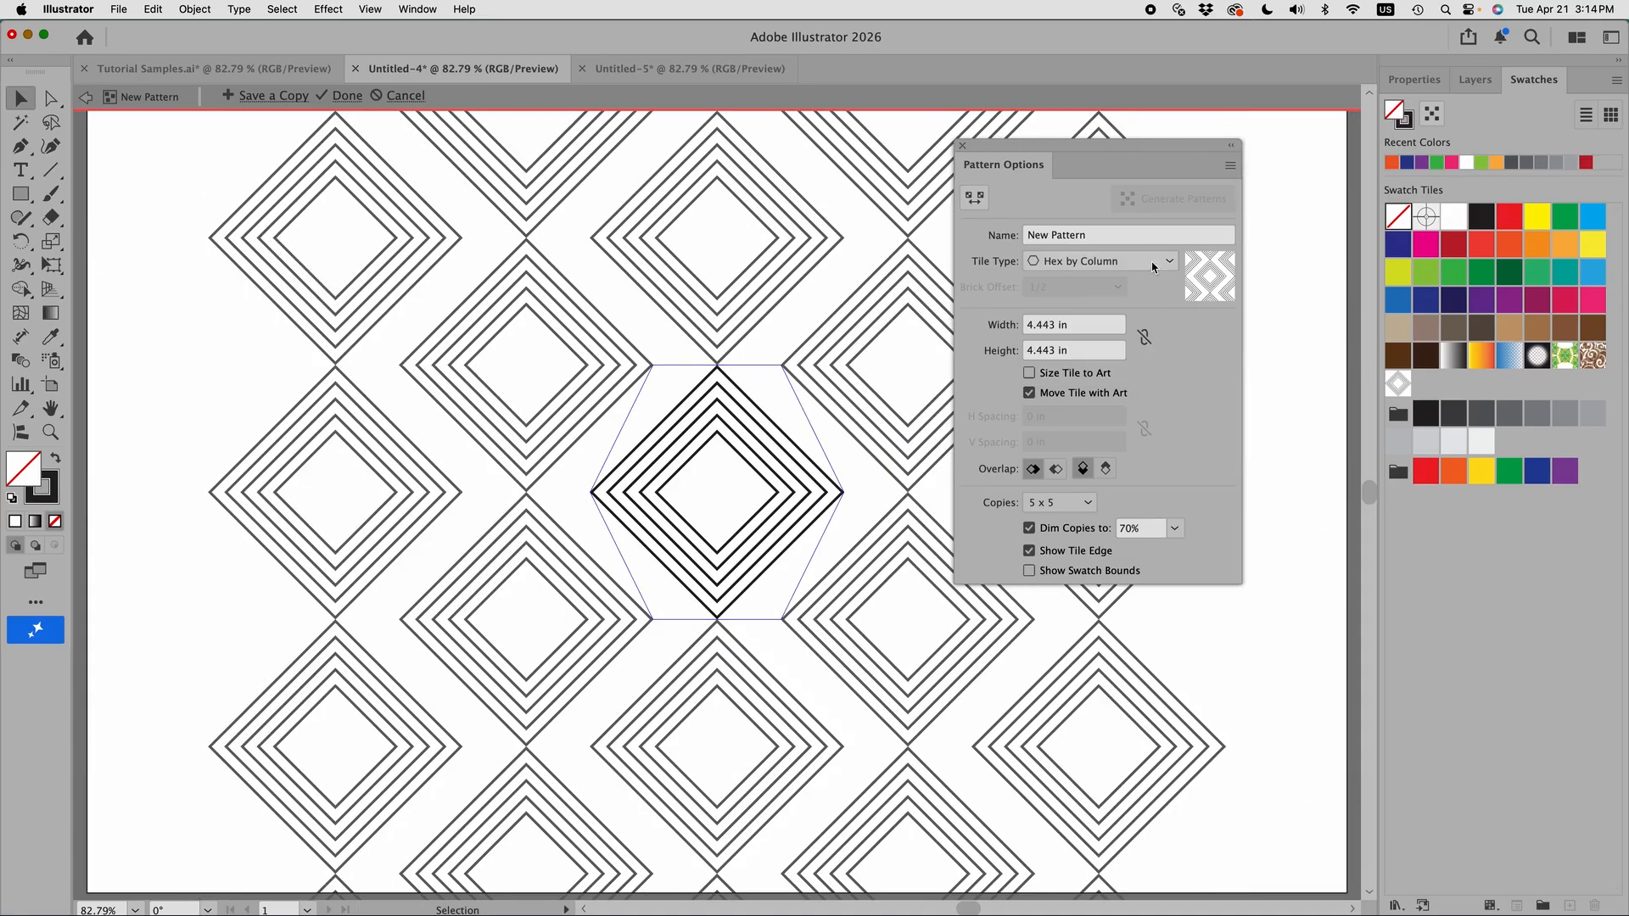
{"action": "left_click", "coordinate": [1146, 261]}
{"action": "left_click", "coordinate": [1141, 370]}
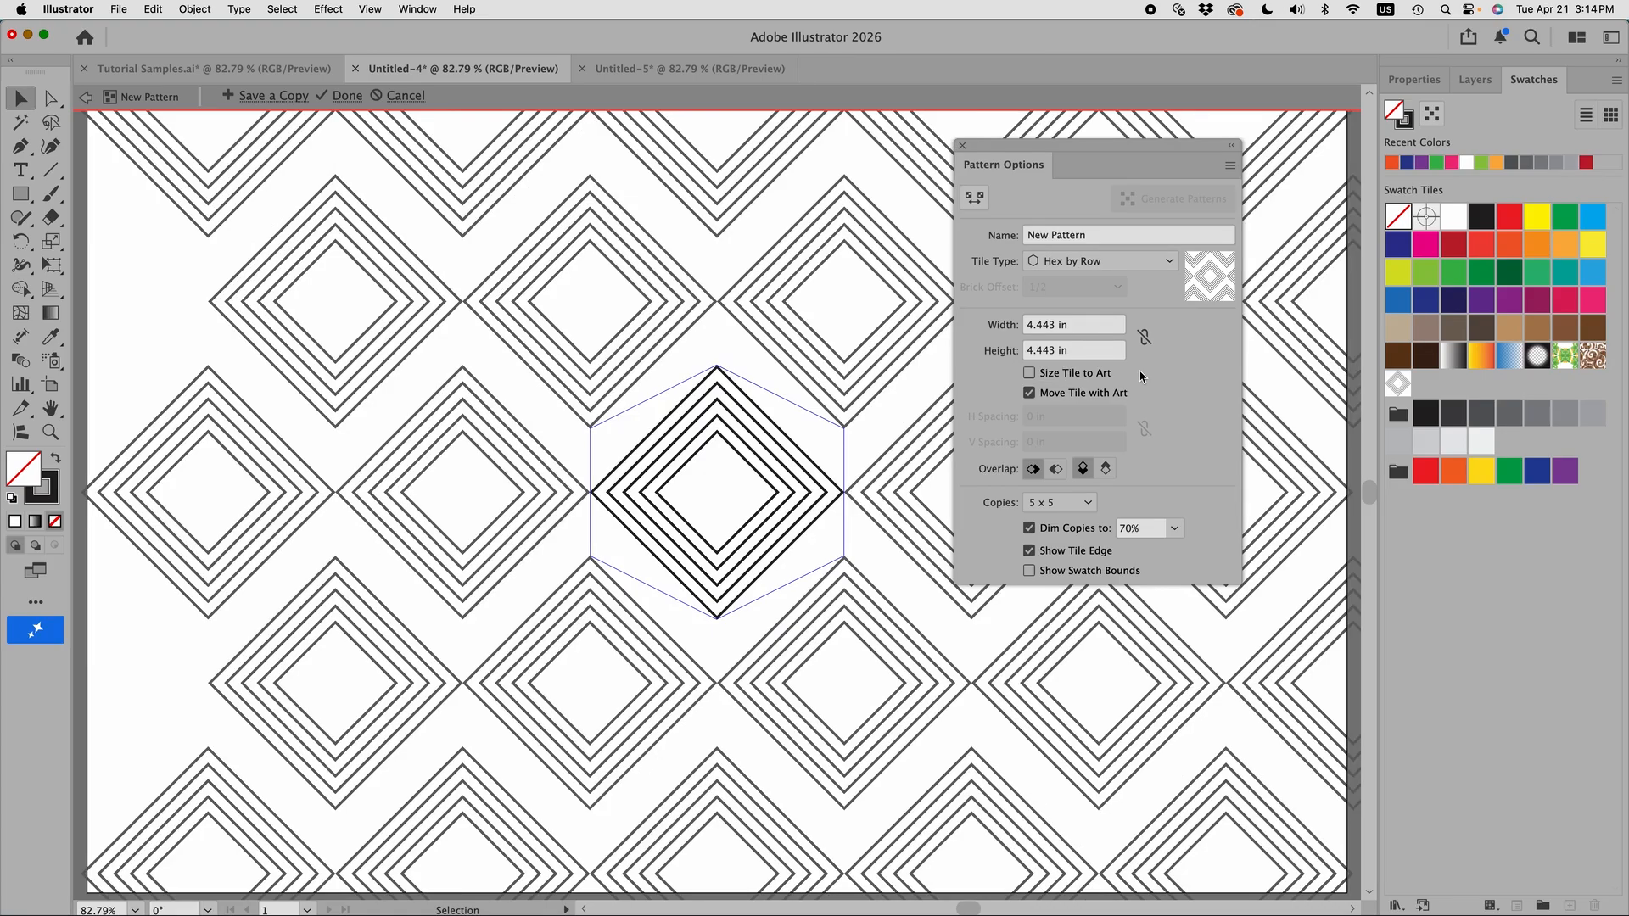
Set the pattern's tile type to Brick by Row and its tile width to 4.75 in.
{"action": "left_click", "coordinate": [1166, 262]}
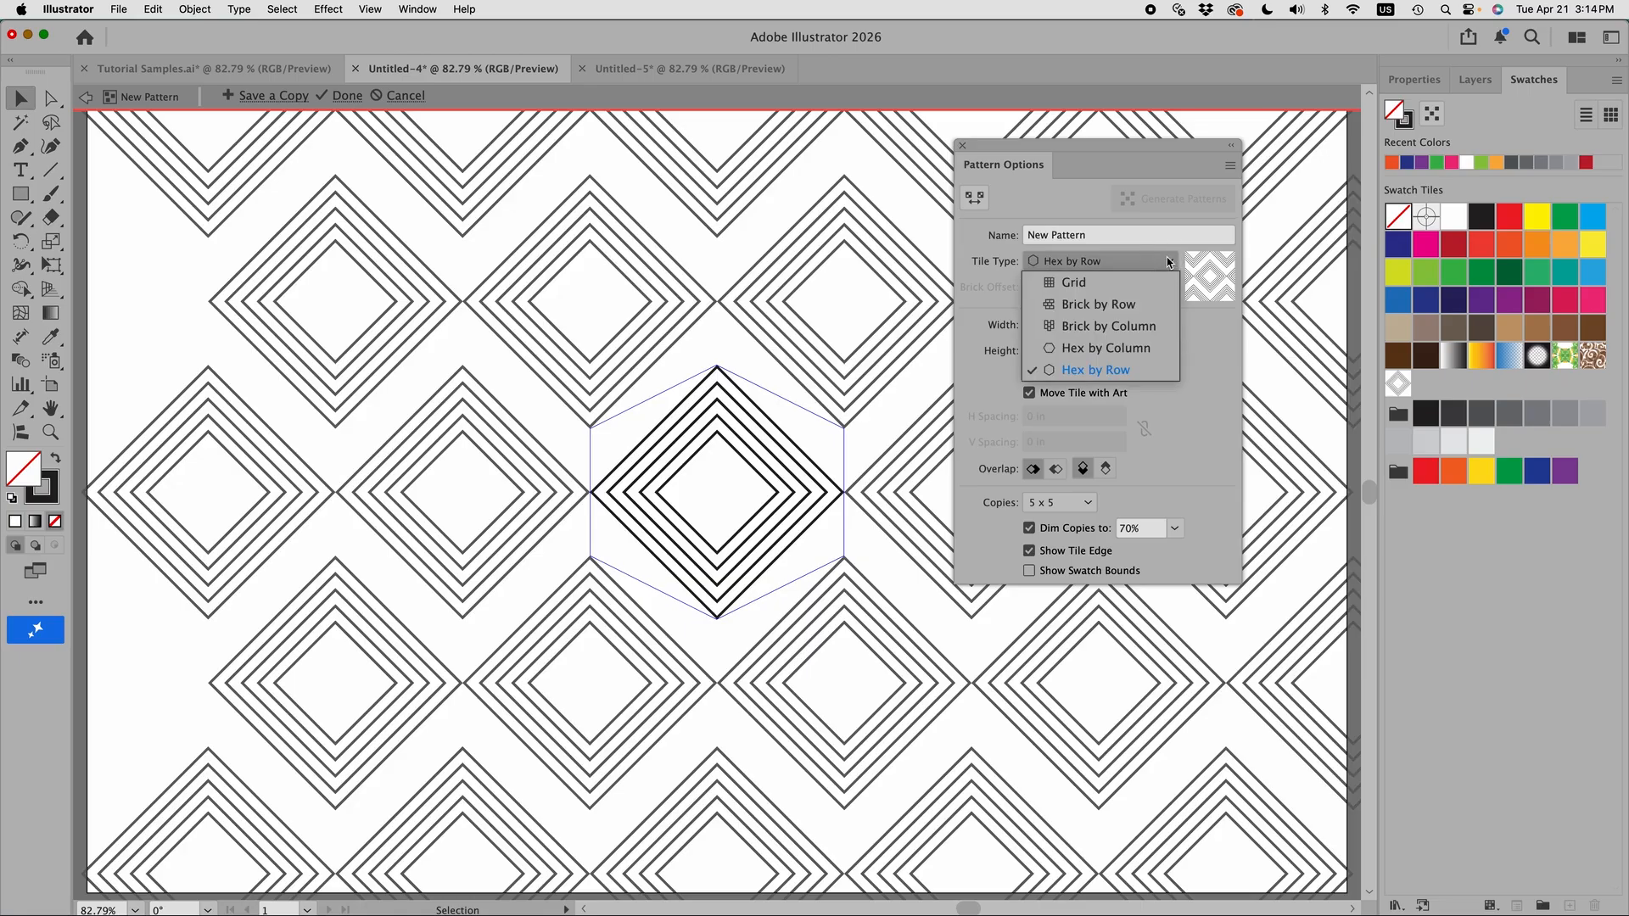
{"action": "left_click", "coordinate": [1141, 309]}
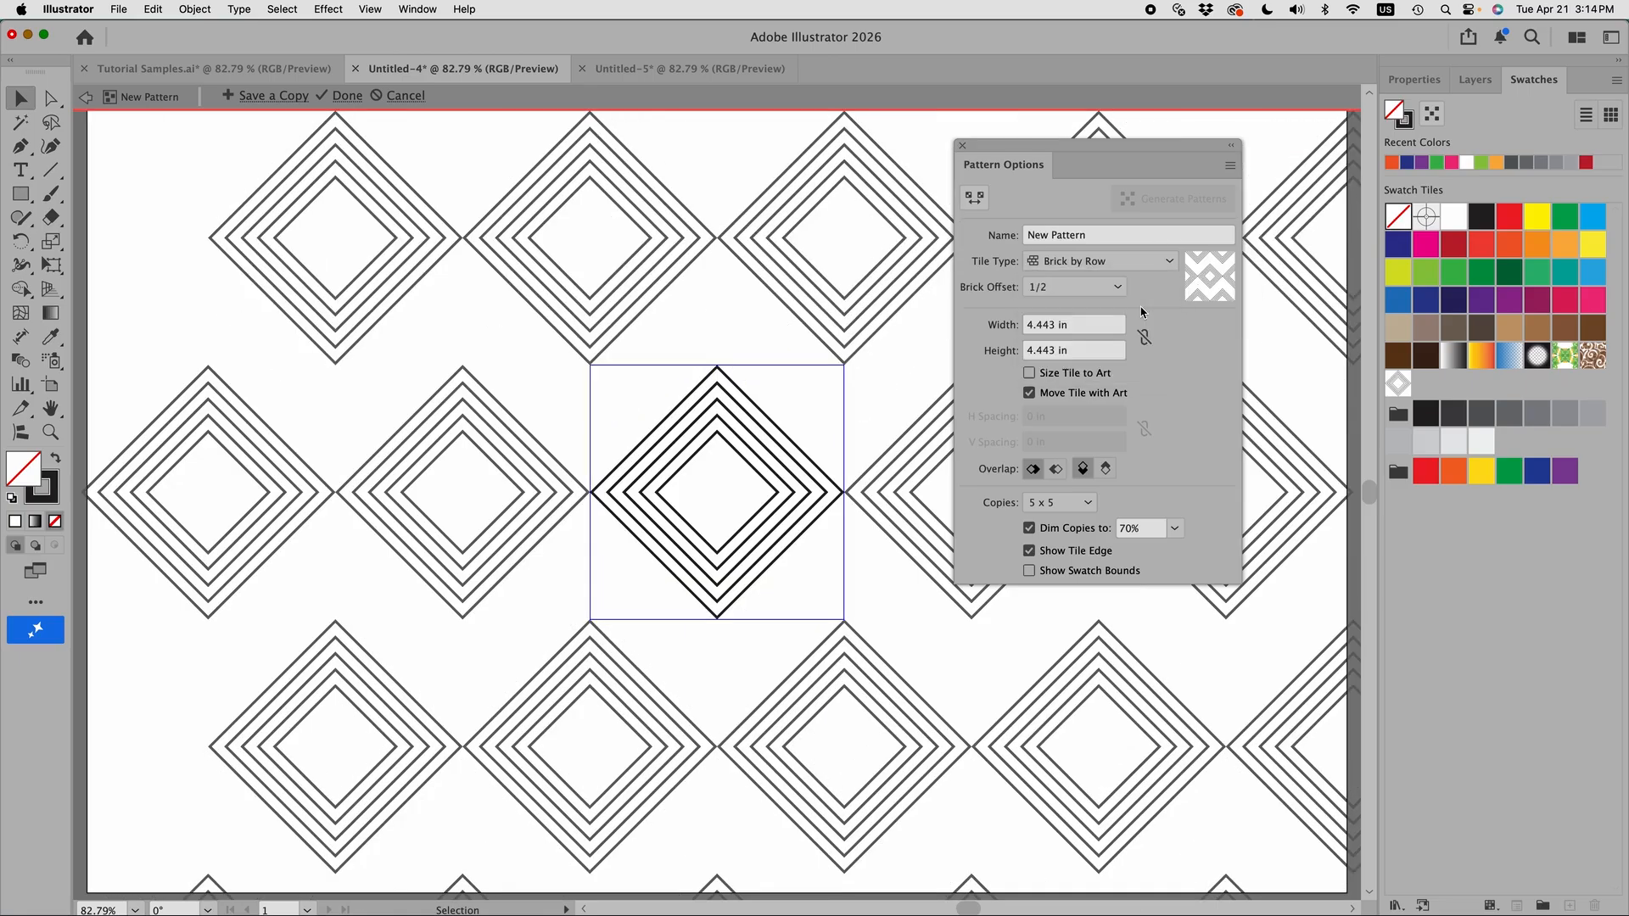
{"action": "left_click", "coordinate": [1087, 323]}
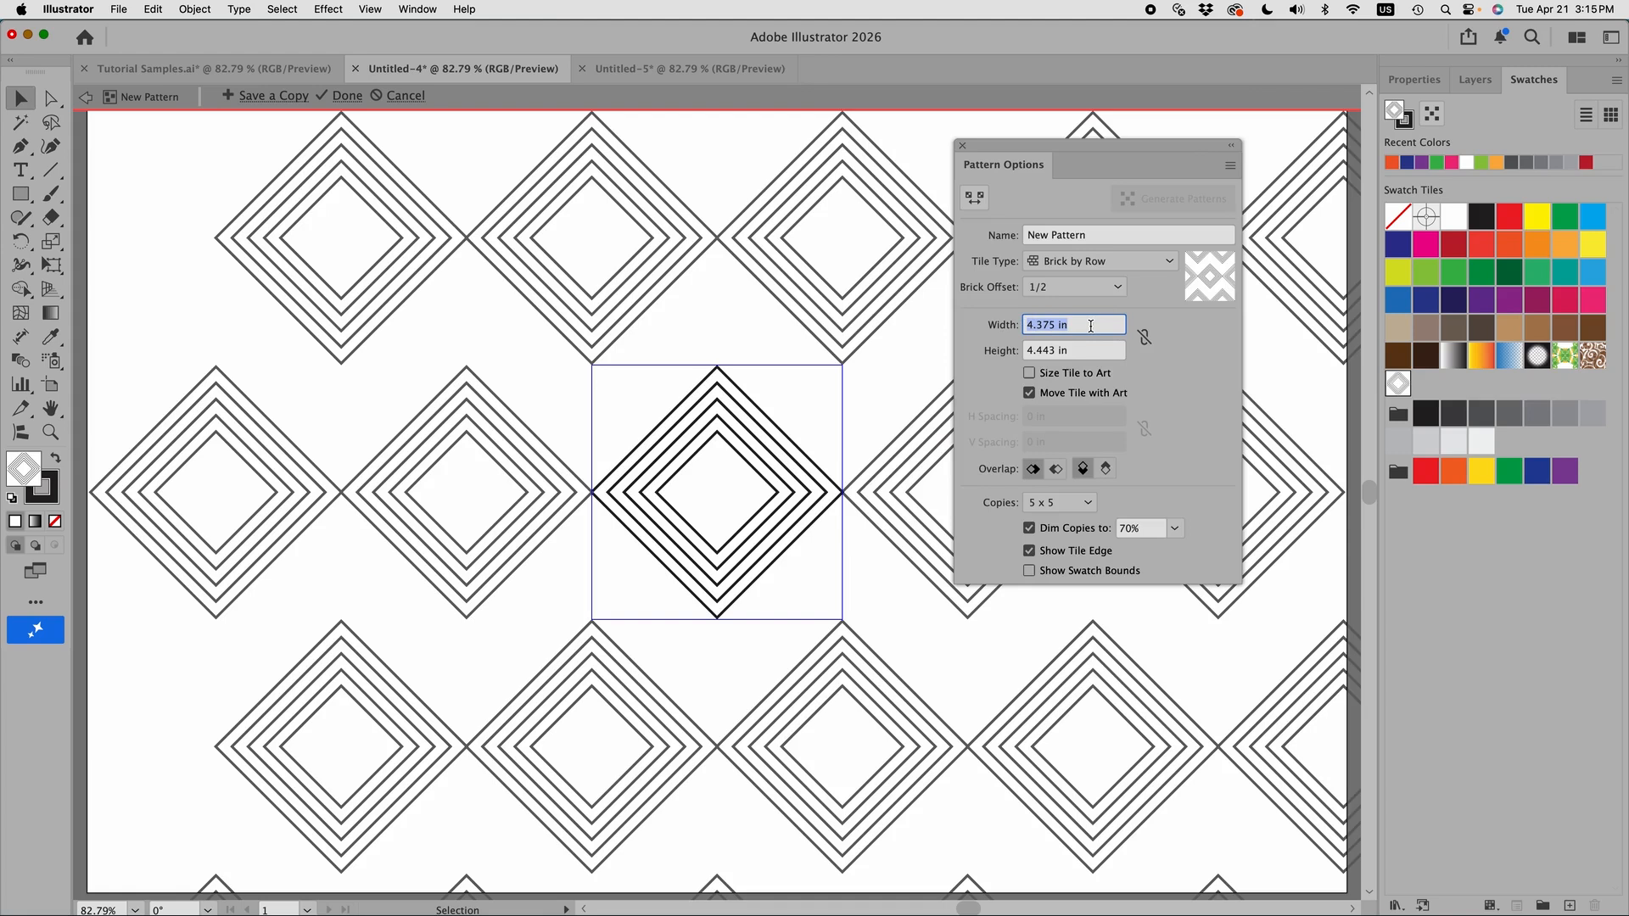
{"action": "type", "text": "4.75"}
{"action": "key", "text": "Return"}
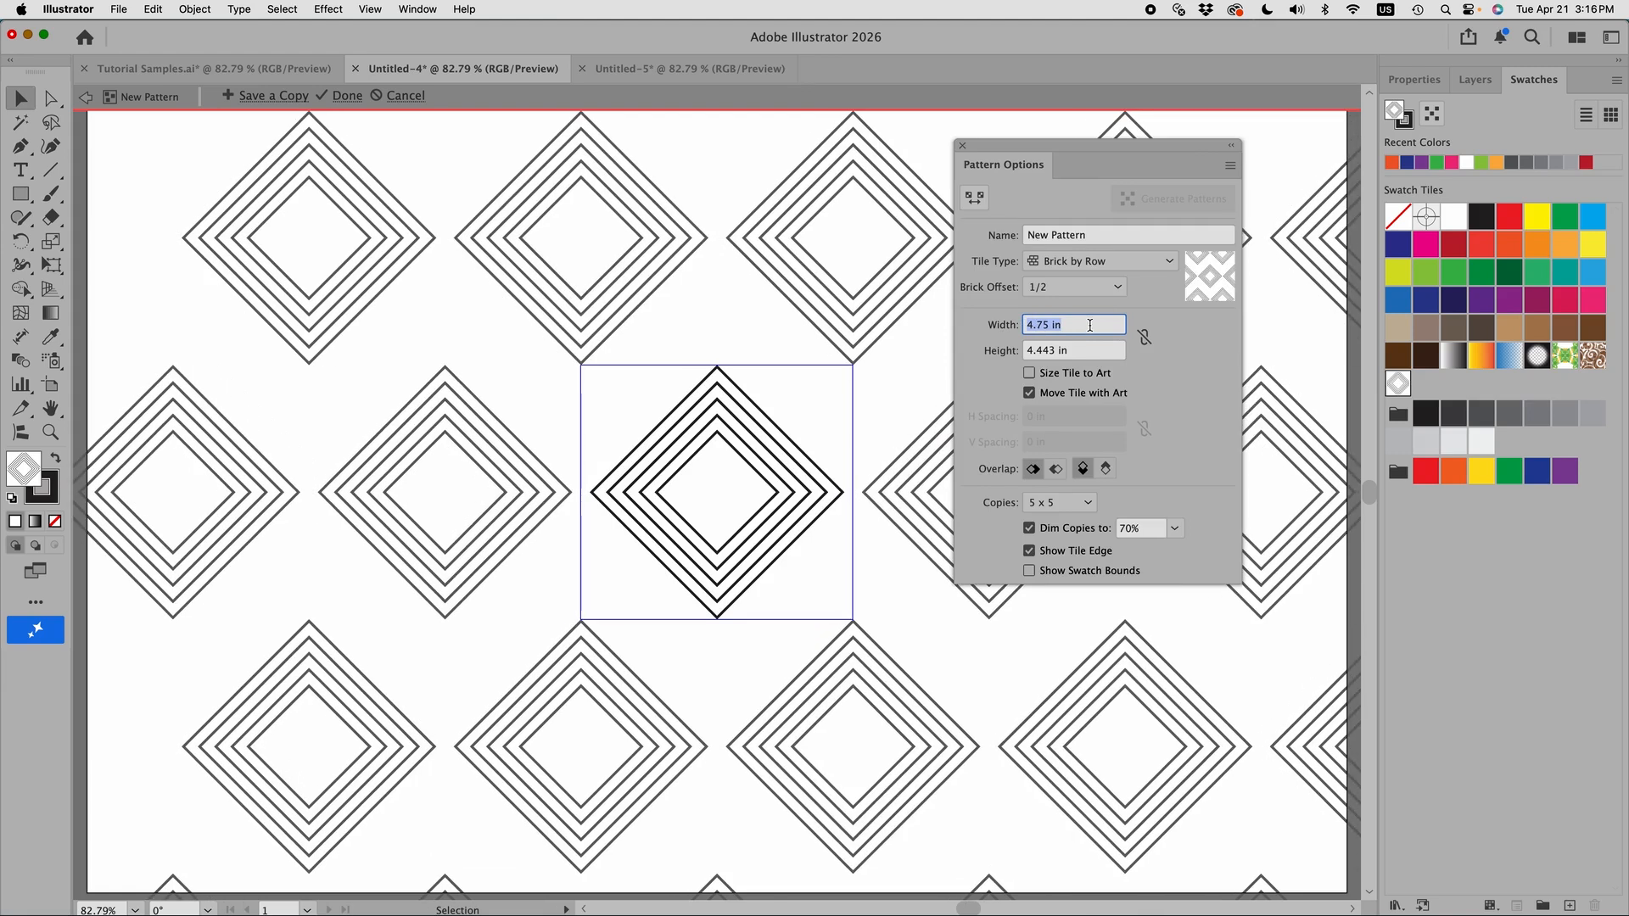
Reduce the pattern's tile height to 3.125 in and exit pattern editing, keeping the changes.
{"action": "left_click", "coordinate": [1074, 350]}
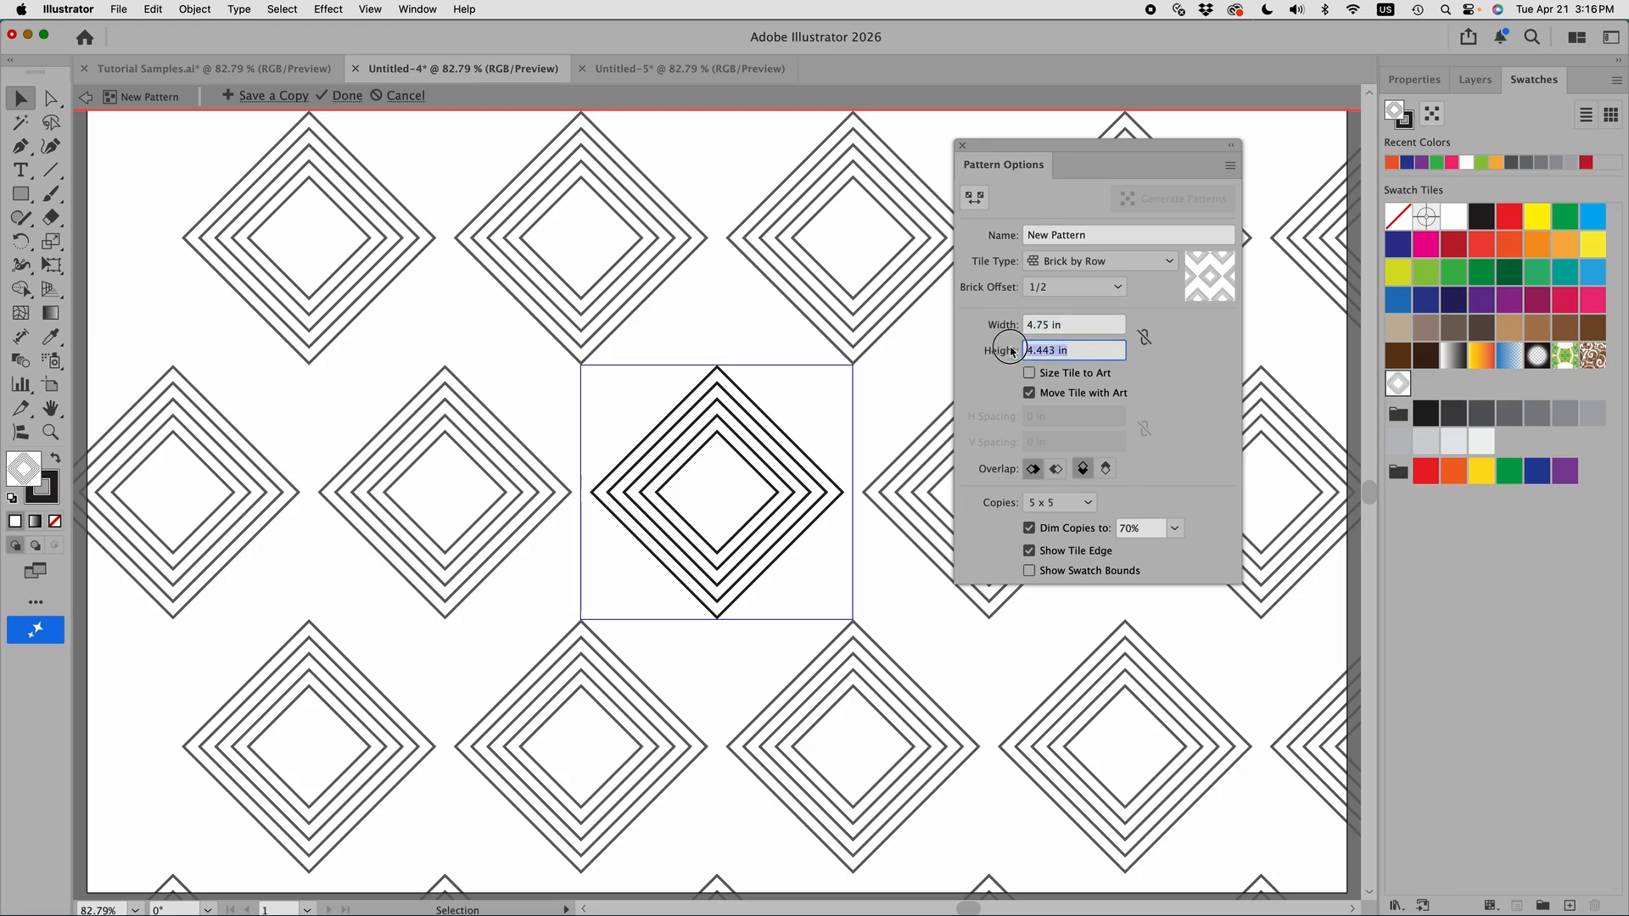
{"action": "key", "text": "Down"}
{"action": "key", "text": "Down"}
{"action": "key", "text": "Down"}
{"action": "key", "text": "Down"}
{"action": "key", "text": "Down"}
{"action": "key", "text": "Down"}
{"action": "key", "text": "Down"}
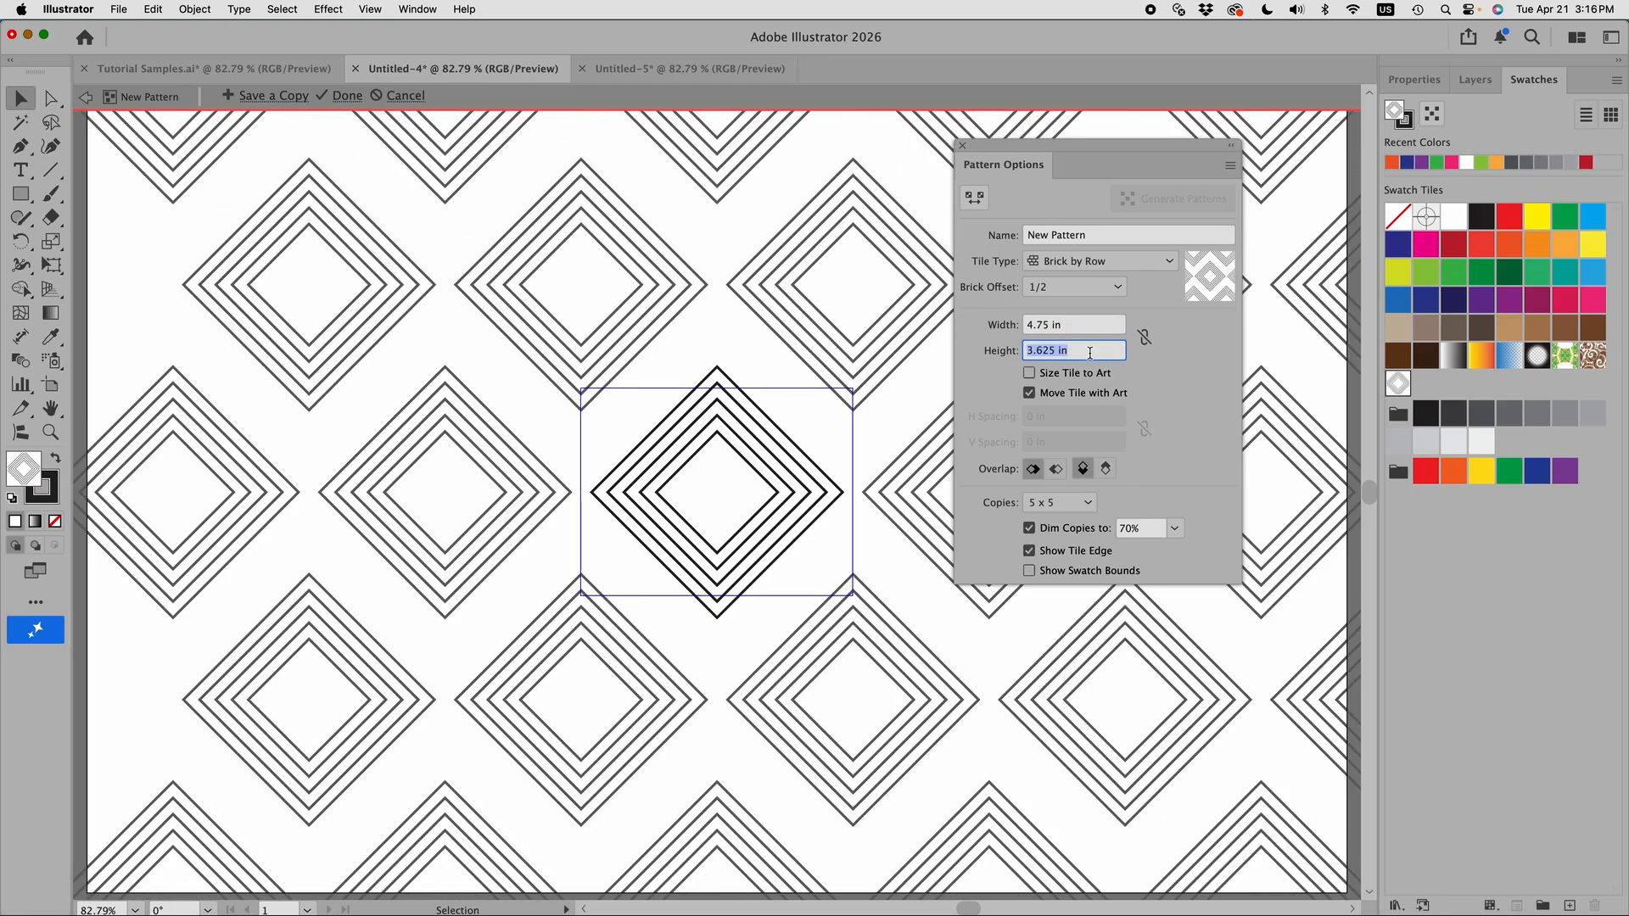
{"action": "key", "text": "Down"}
{"action": "key", "text": "Down"}
{"action": "key", "text": "Down"}
{"action": "key", "text": "Down"}
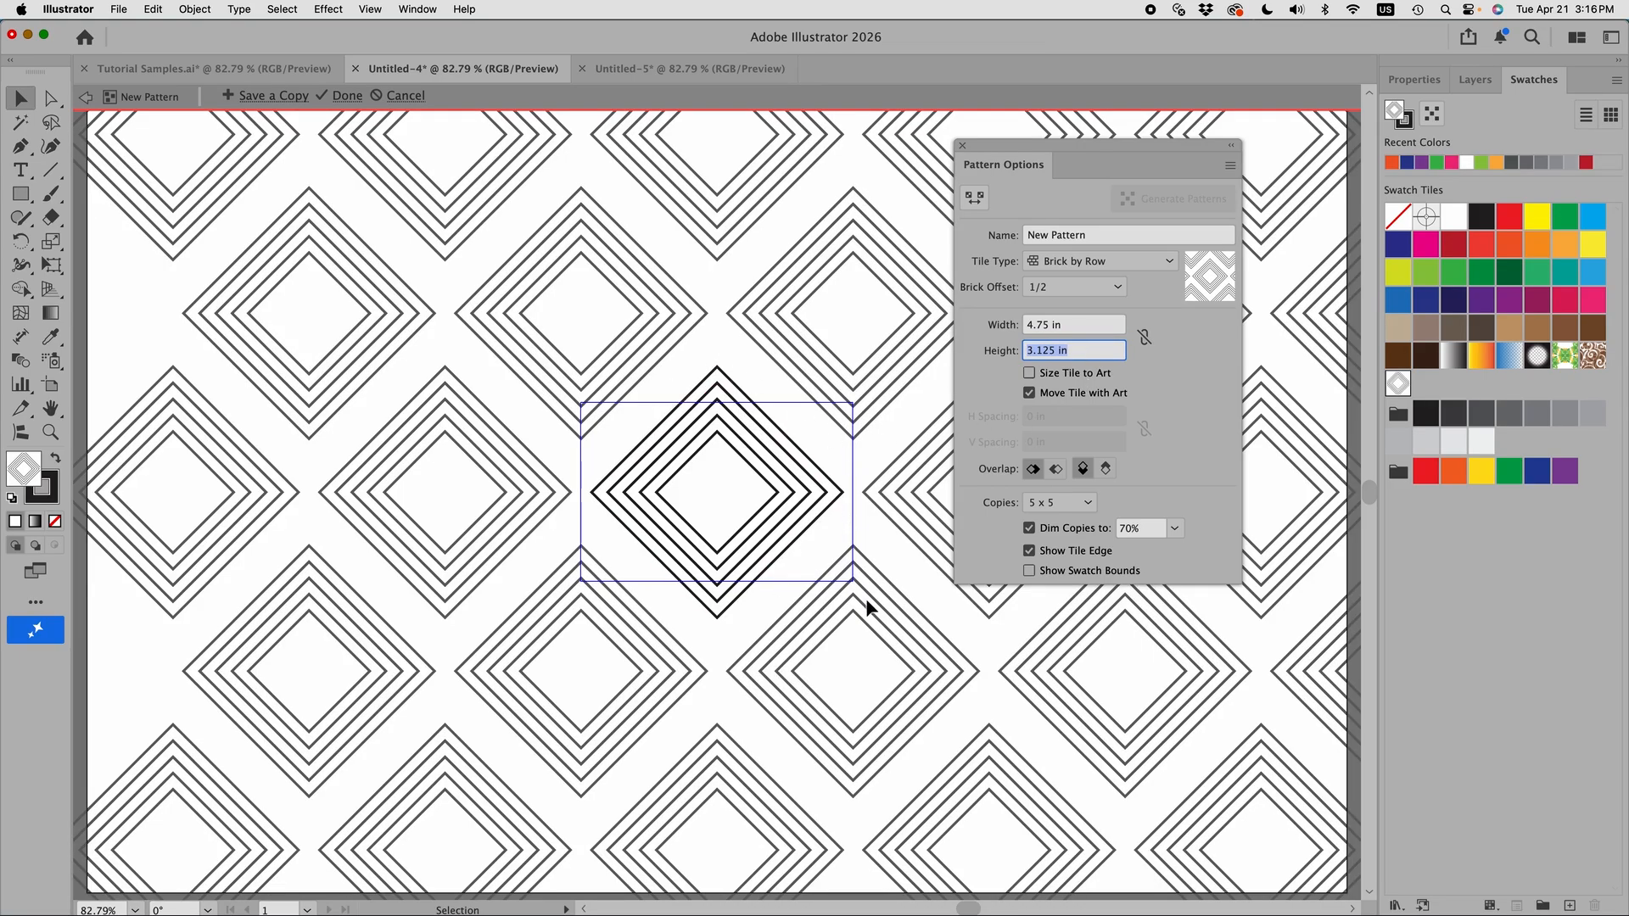
{"action": "left_click", "coordinate": [963, 147]}
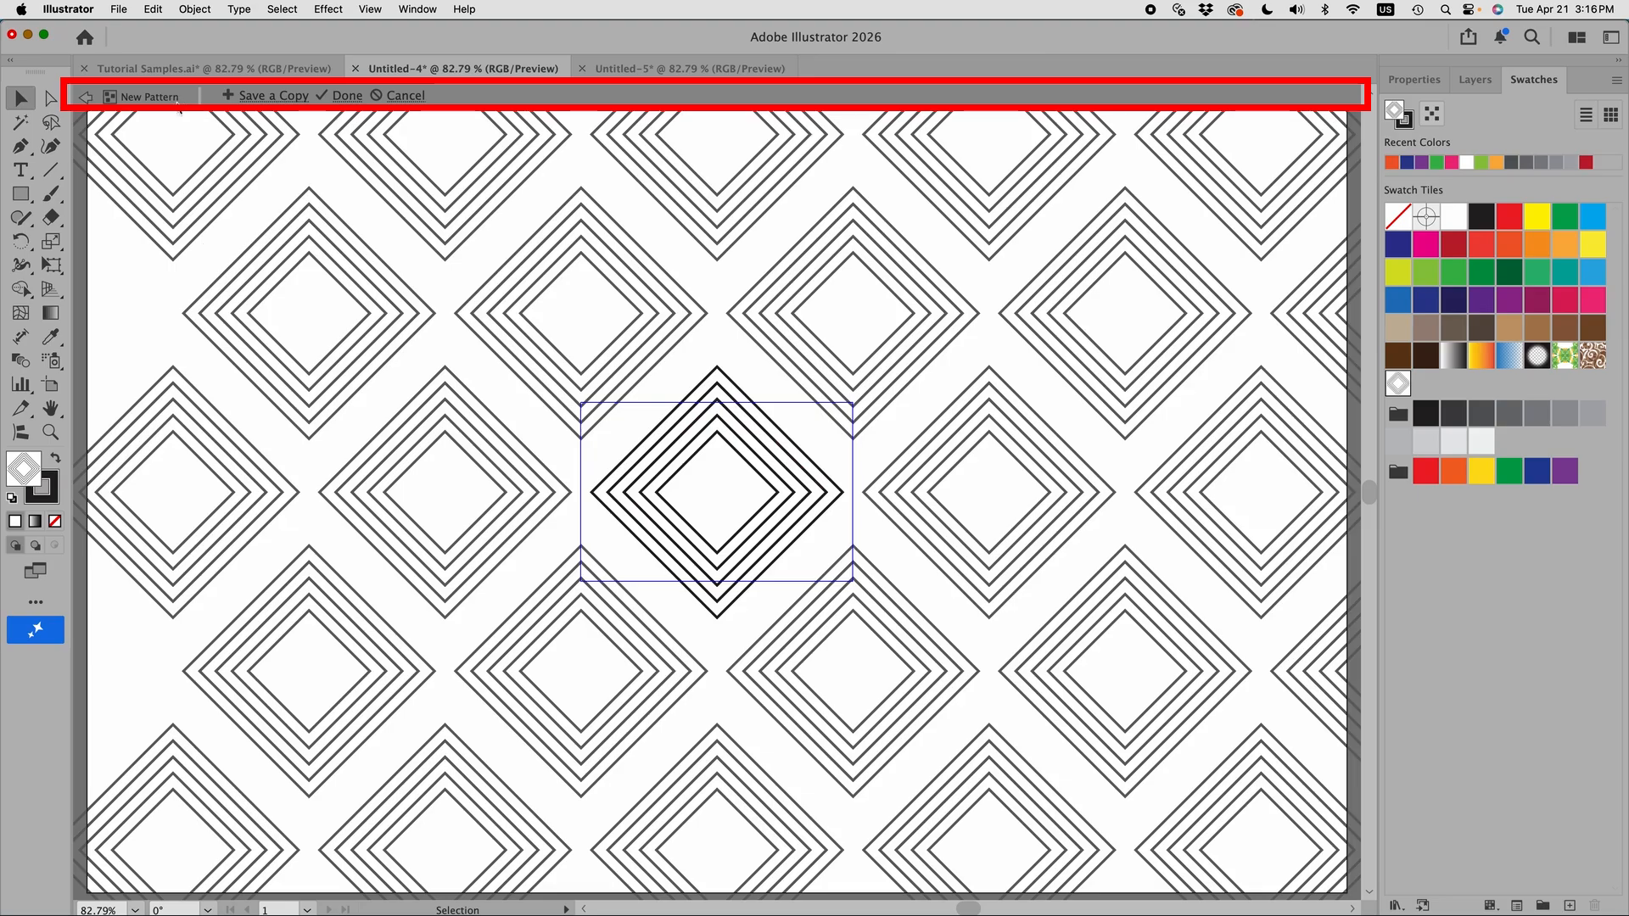
{"action": "left_click", "coordinate": [85, 100]}
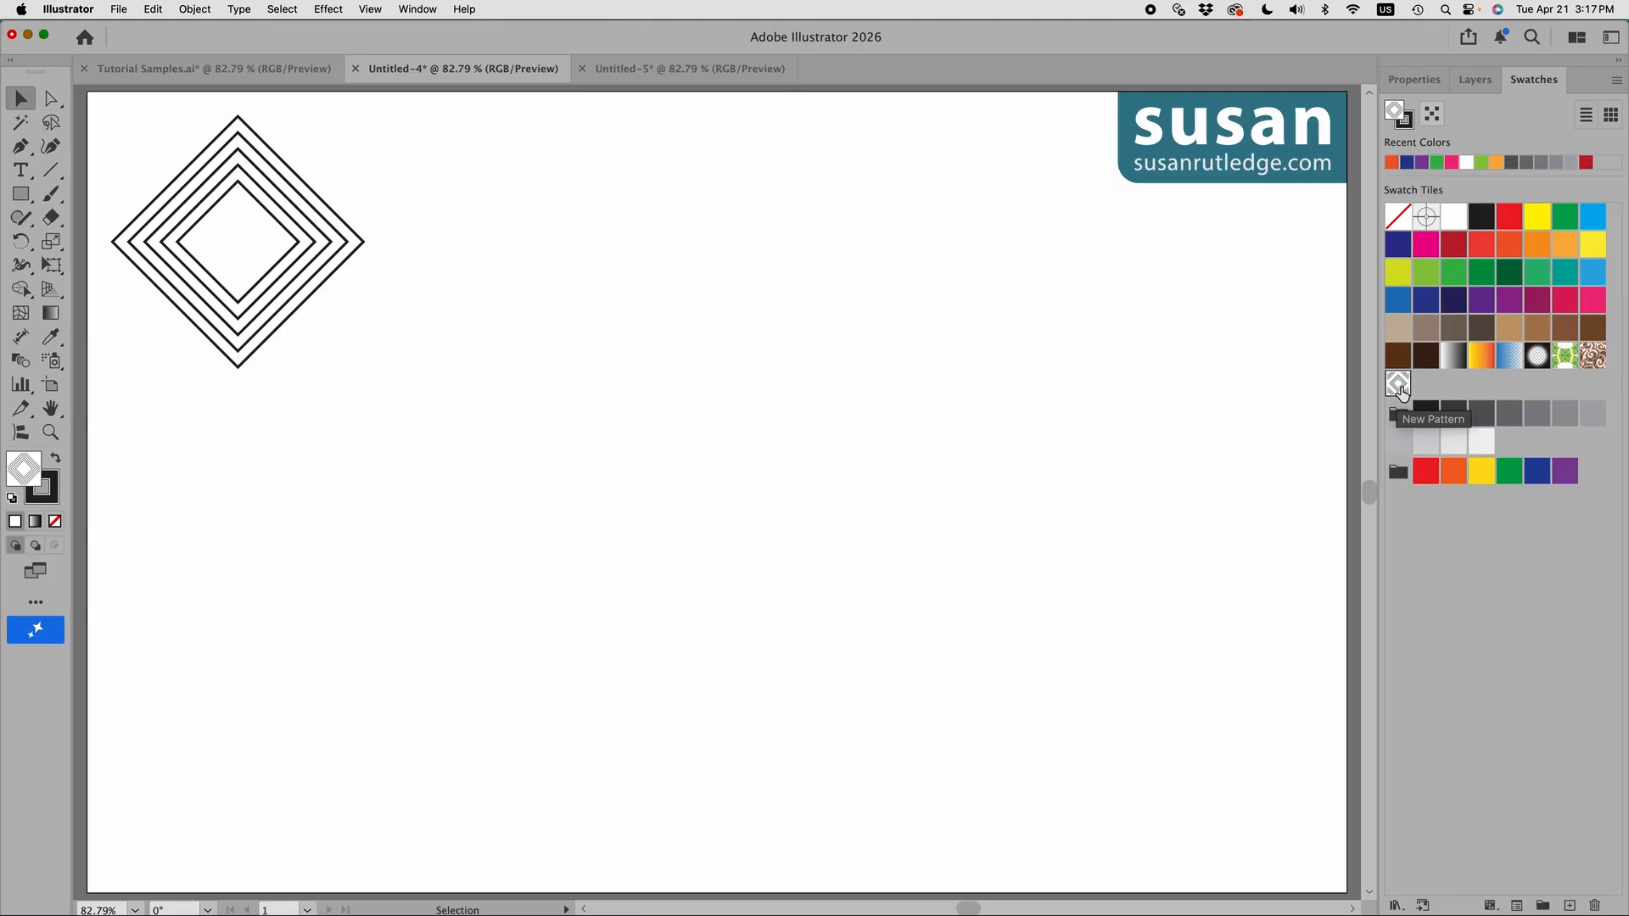
Check the saved pattern swatch, examine the crossing-line sample in the Tutorial Samples document, and return to Untitled-4.
{"action": "left_click", "coordinate": [1397, 389]}
{"action": "left_click", "coordinate": [194, 68]}
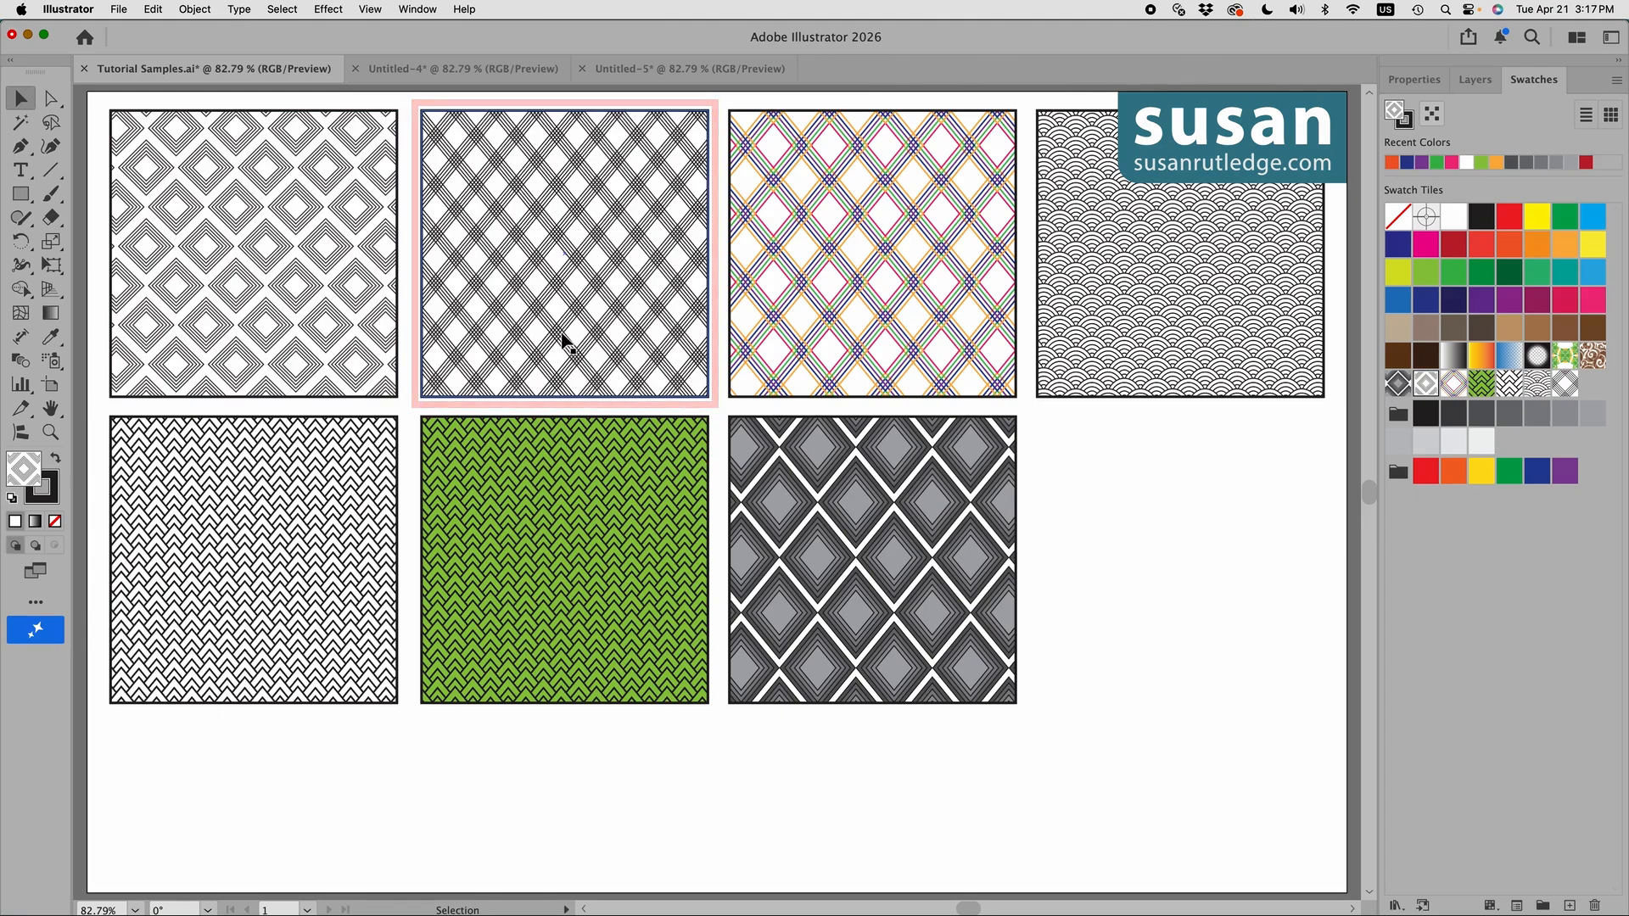
{"action": "left_click", "coordinate": [485, 74]}
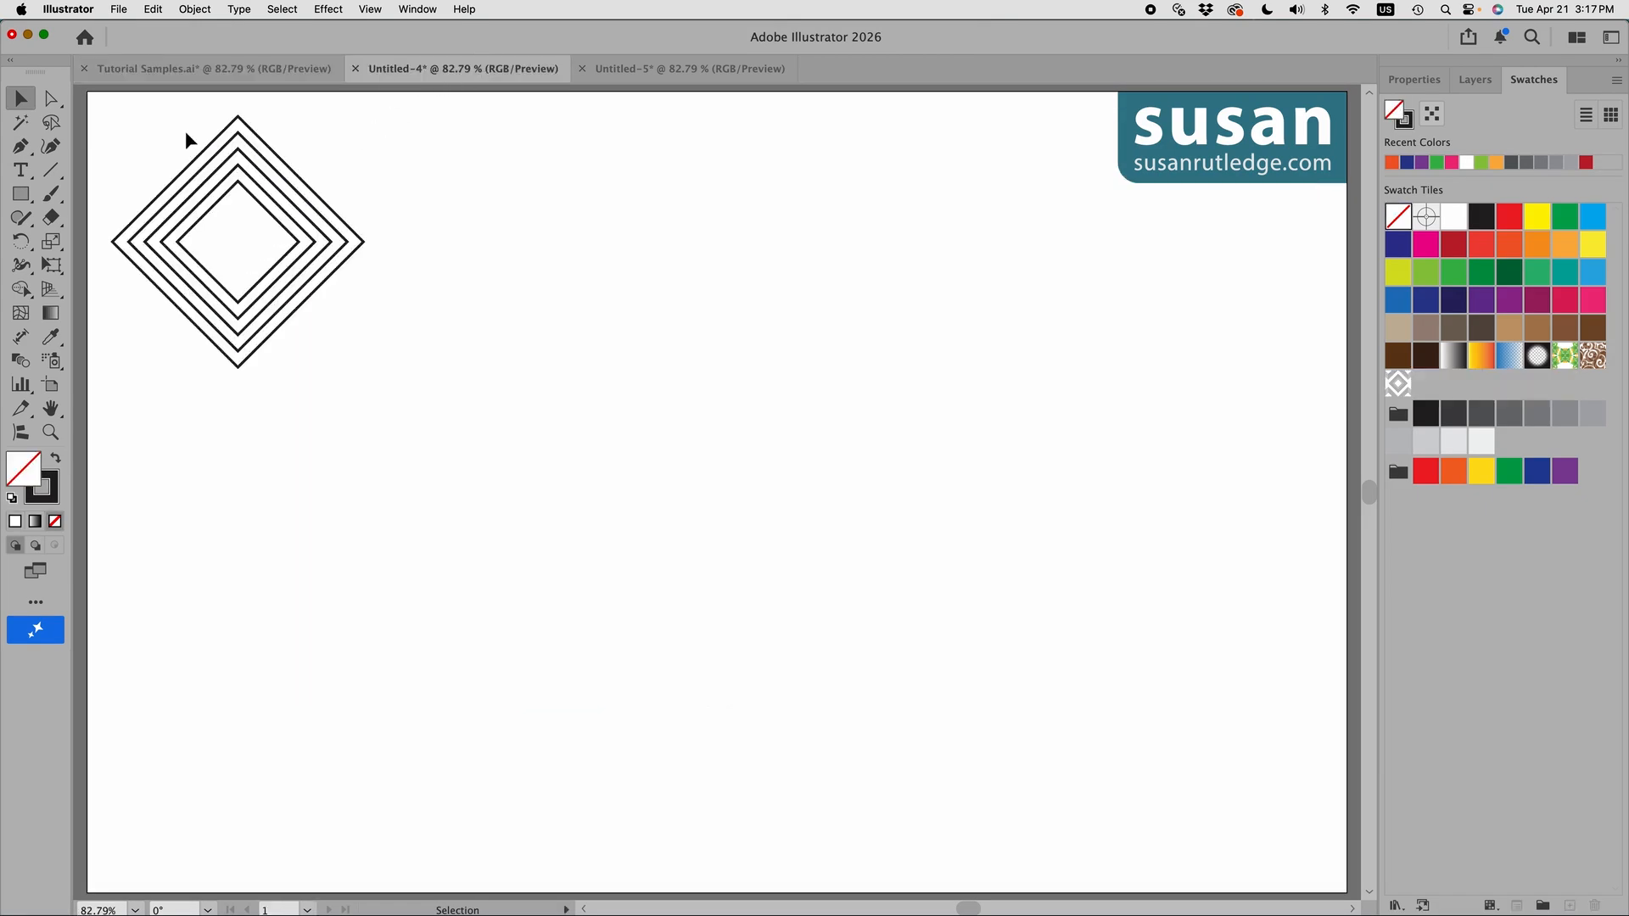
Make a second pattern from the grouped diamond on the artboard.
{"action": "left_click", "coordinate": [237, 219]}
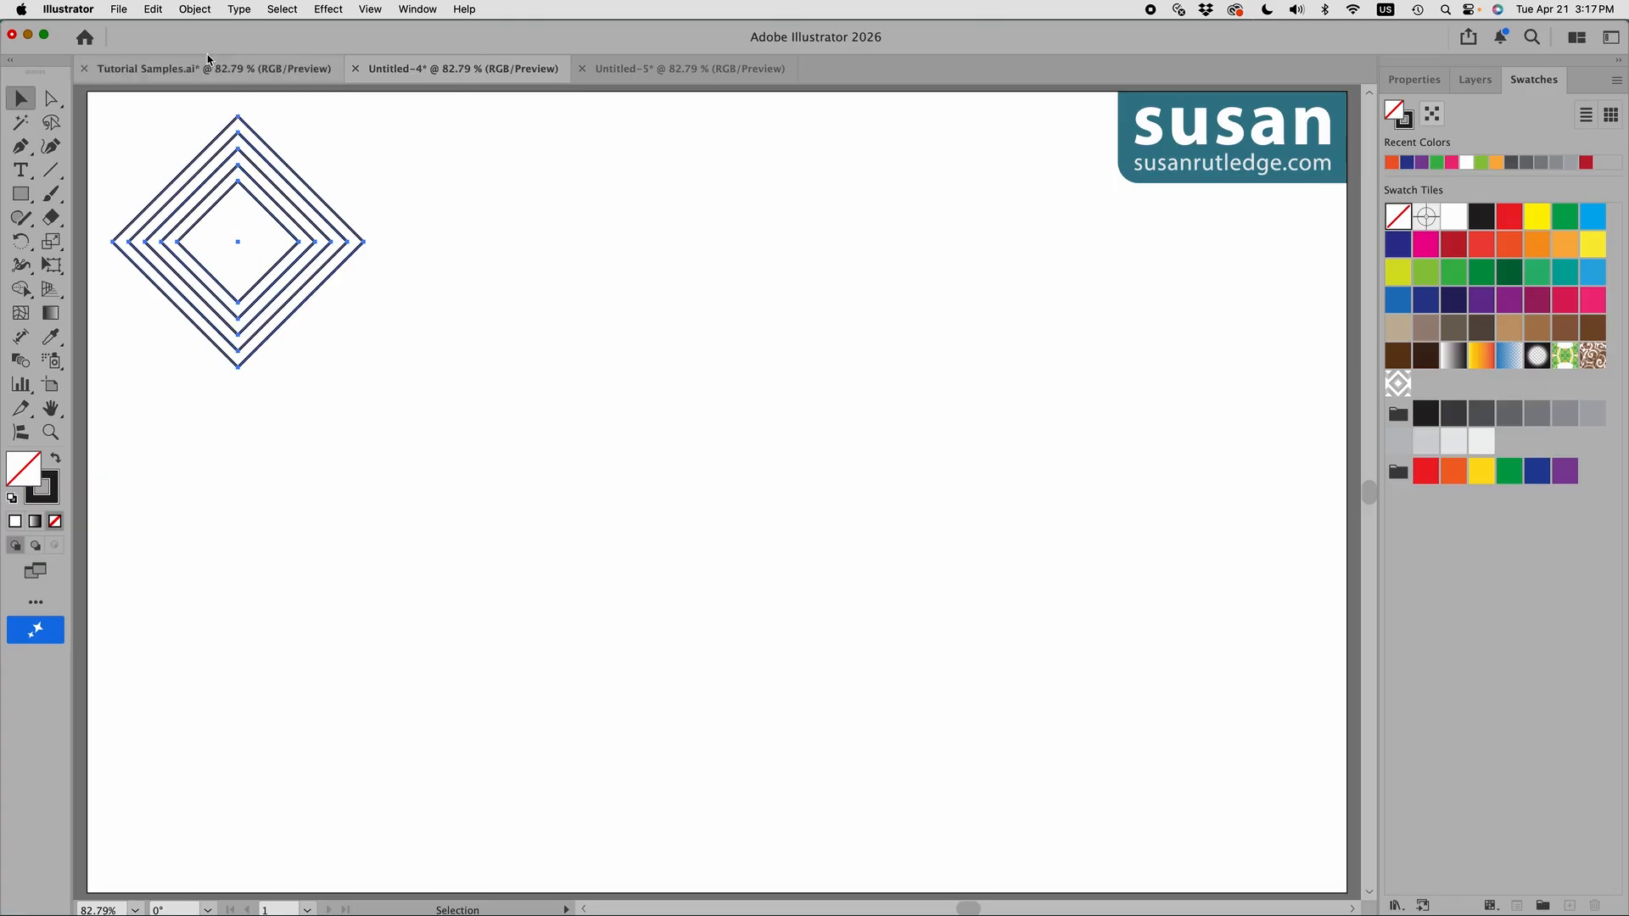
{"action": "left_click", "coordinate": [194, 10]}
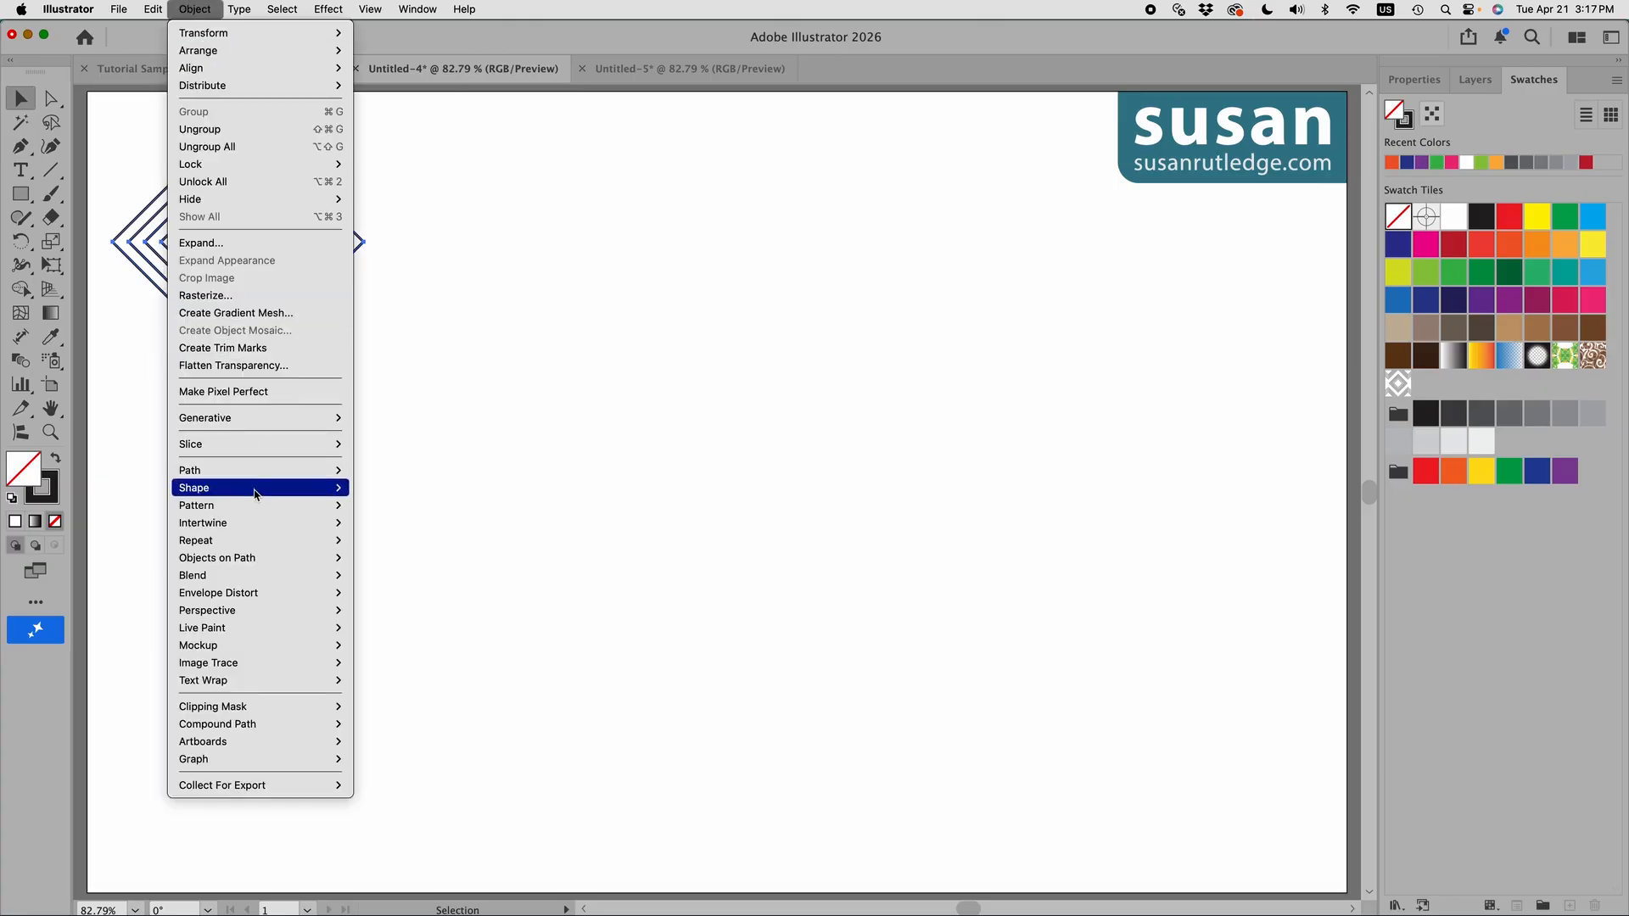
{"action": "mouse_move", "coordinate": [257, 507]}
{"action": "left_click", "coordinate": [391, 510]}
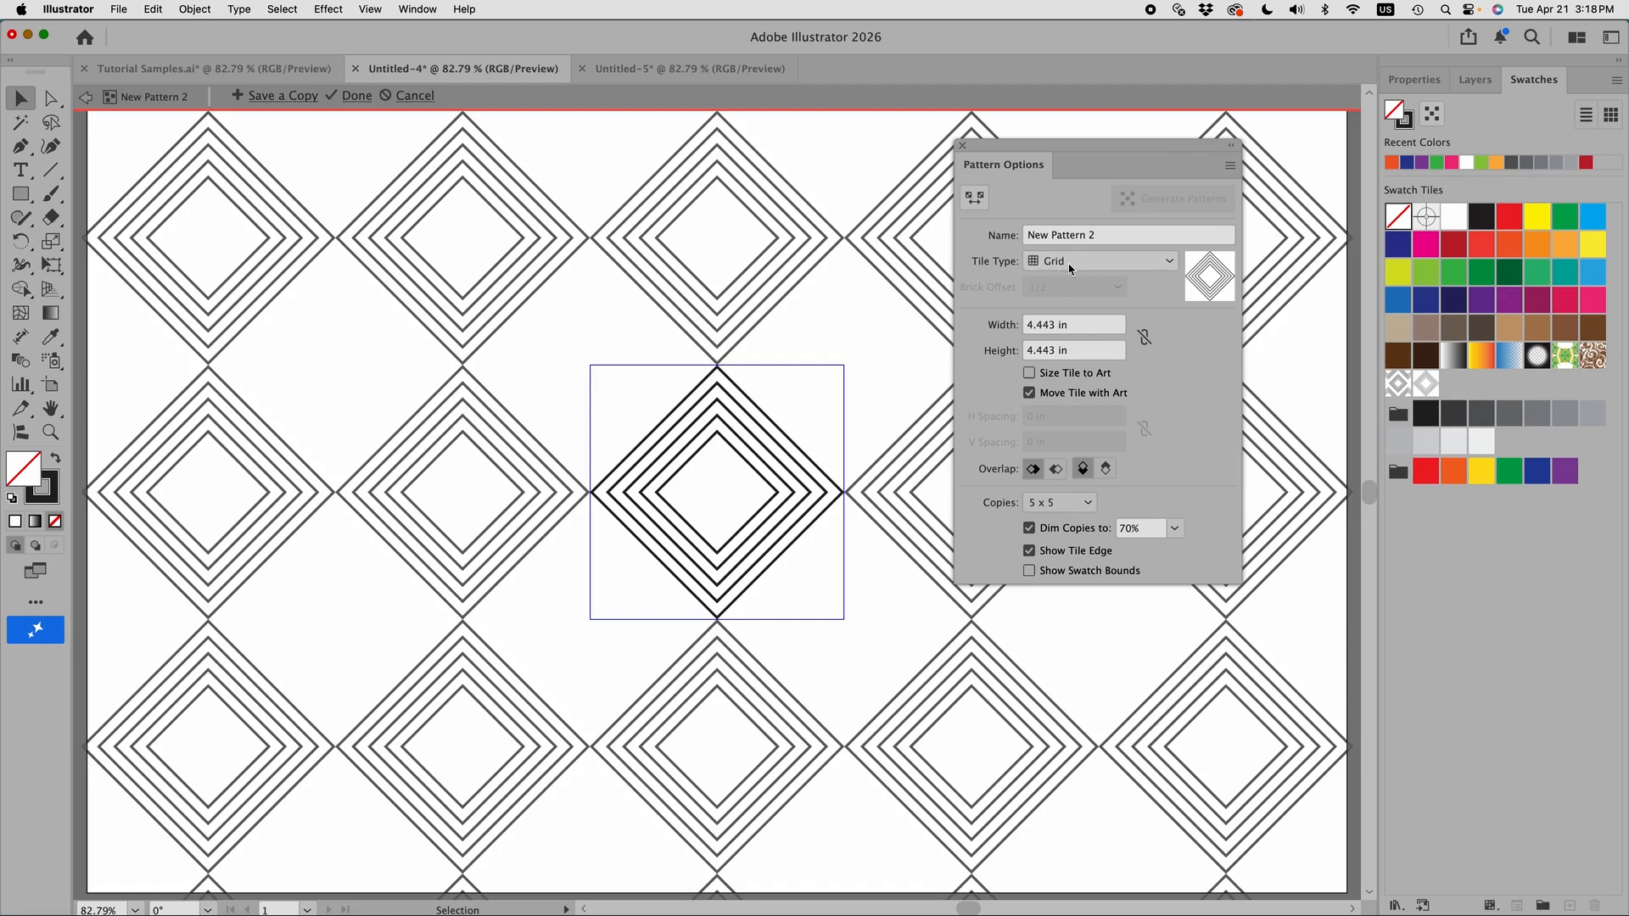
Reduce the second pattern's tile width to 3.25 in so neighbouring diamonds overlap horizontally.
{"action": "left_click", "coordinate": [1083, 326]}
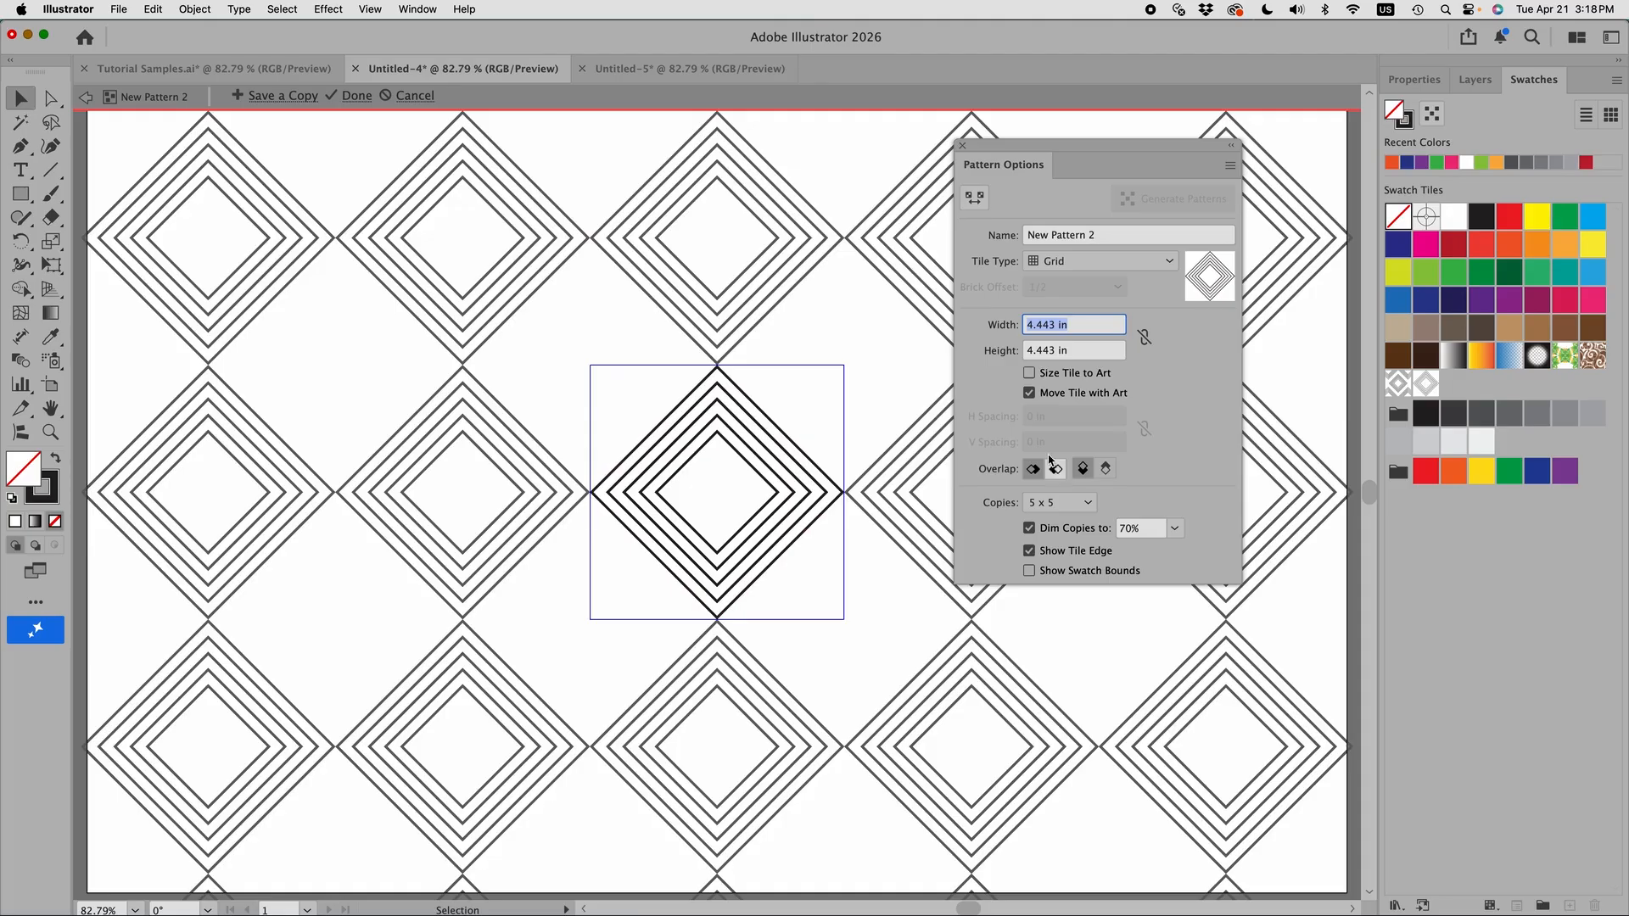
{"action": "key", "text": "Down"}
{"action": "key", "text": "Down"}
{"action": "key", "text": "Down"}
{"action": "key", "text": "Down"}
{"action": "key", "text": "Down"}
{"action": "key", "text": "Down"}
{"action": "key", "text": "Down"}
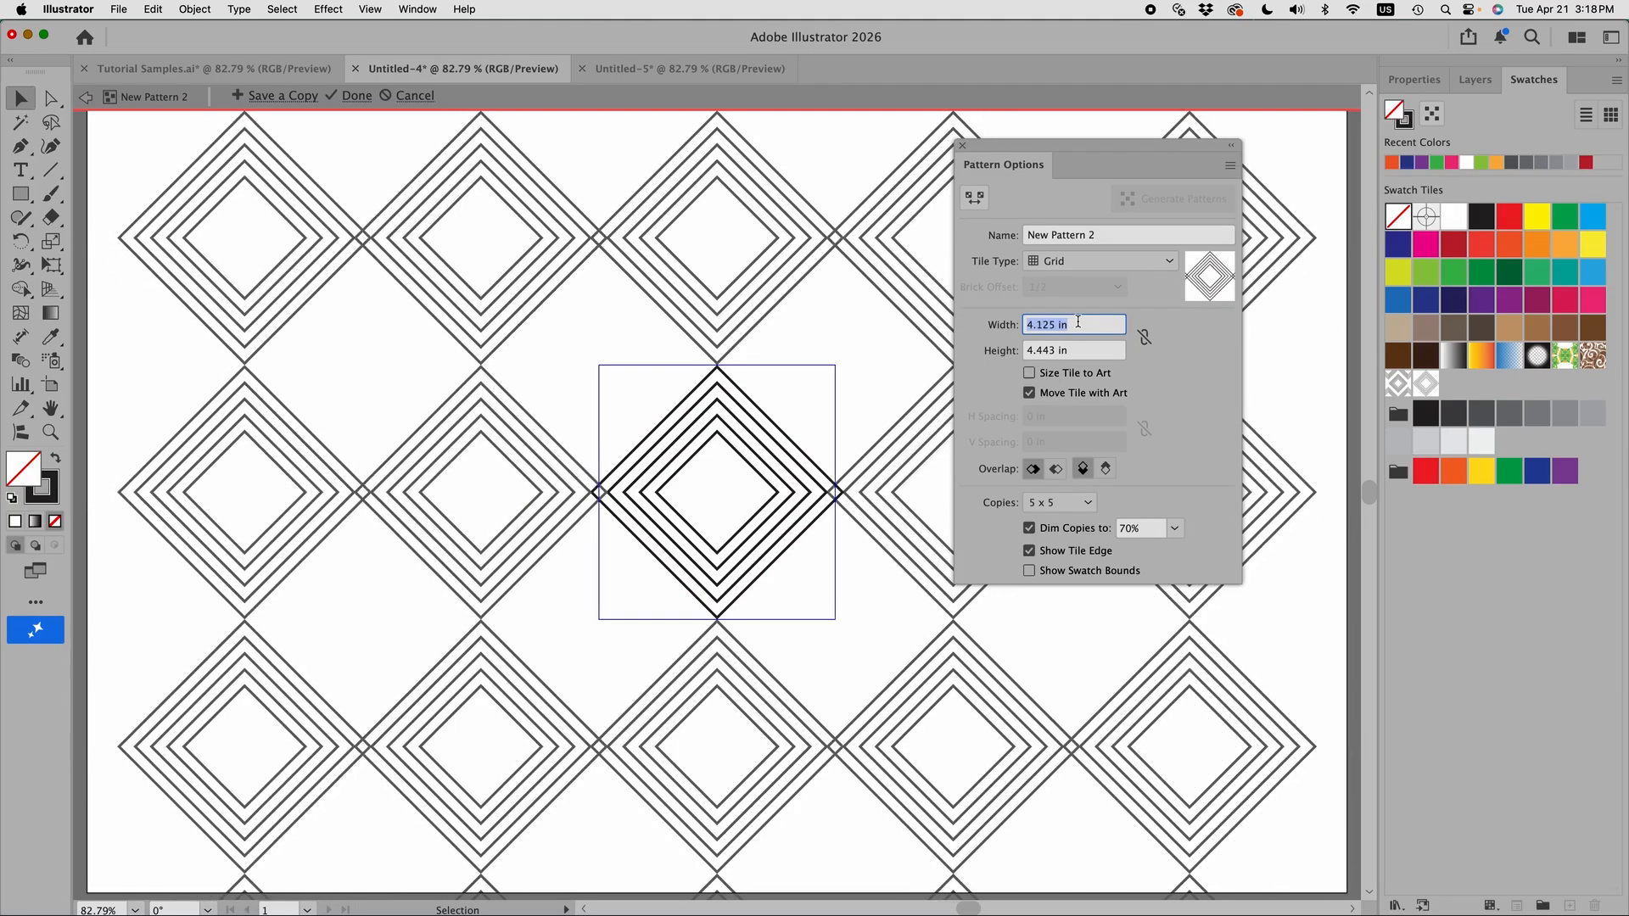
{"action": "key", "text": "Down"}
{"action": "key", "text": "Down"}
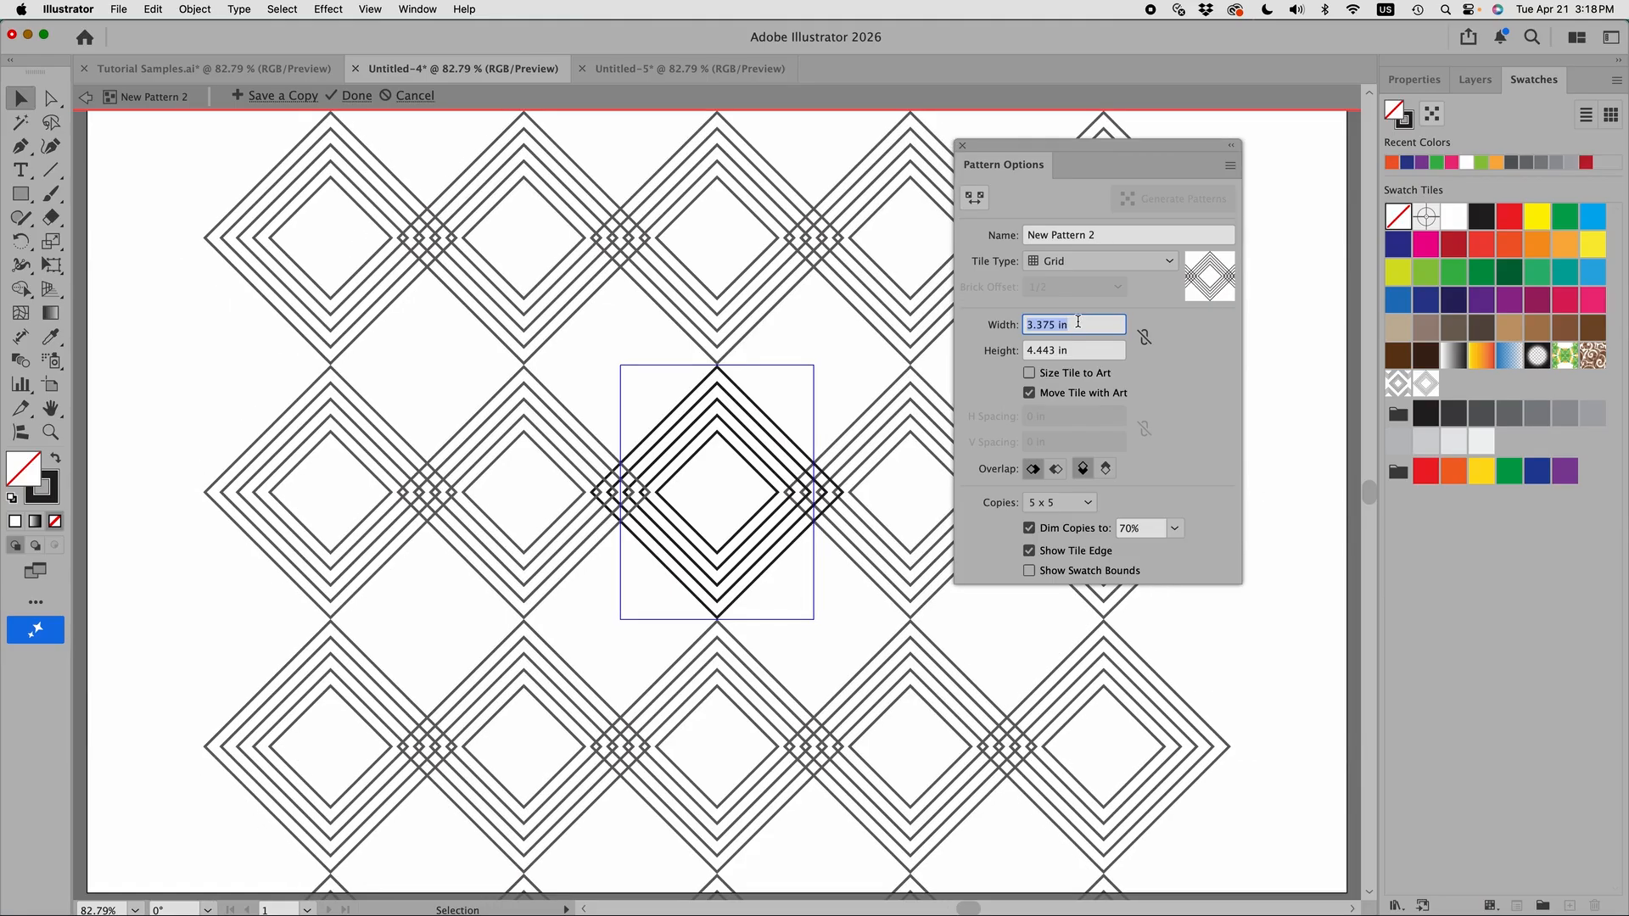
{"action": "key", "text": "Down"}
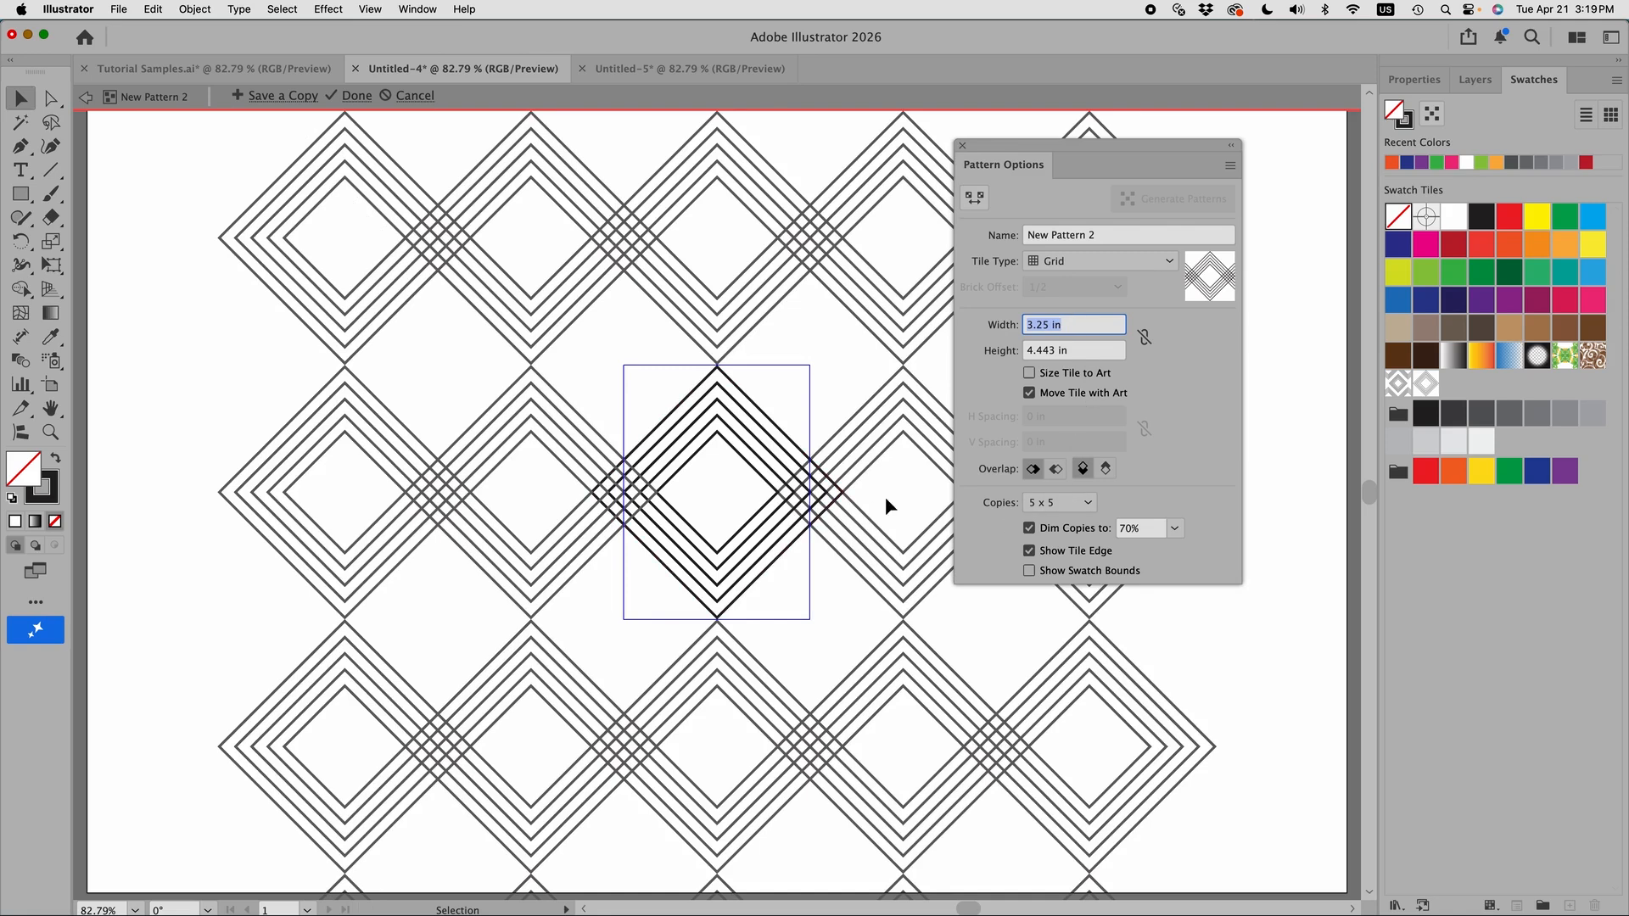
Set the second pattern's tile height to 3.25 in and exit pattern editing, keeping the changes.
{"action": "left_click", "coordinate": [1094, 351]}
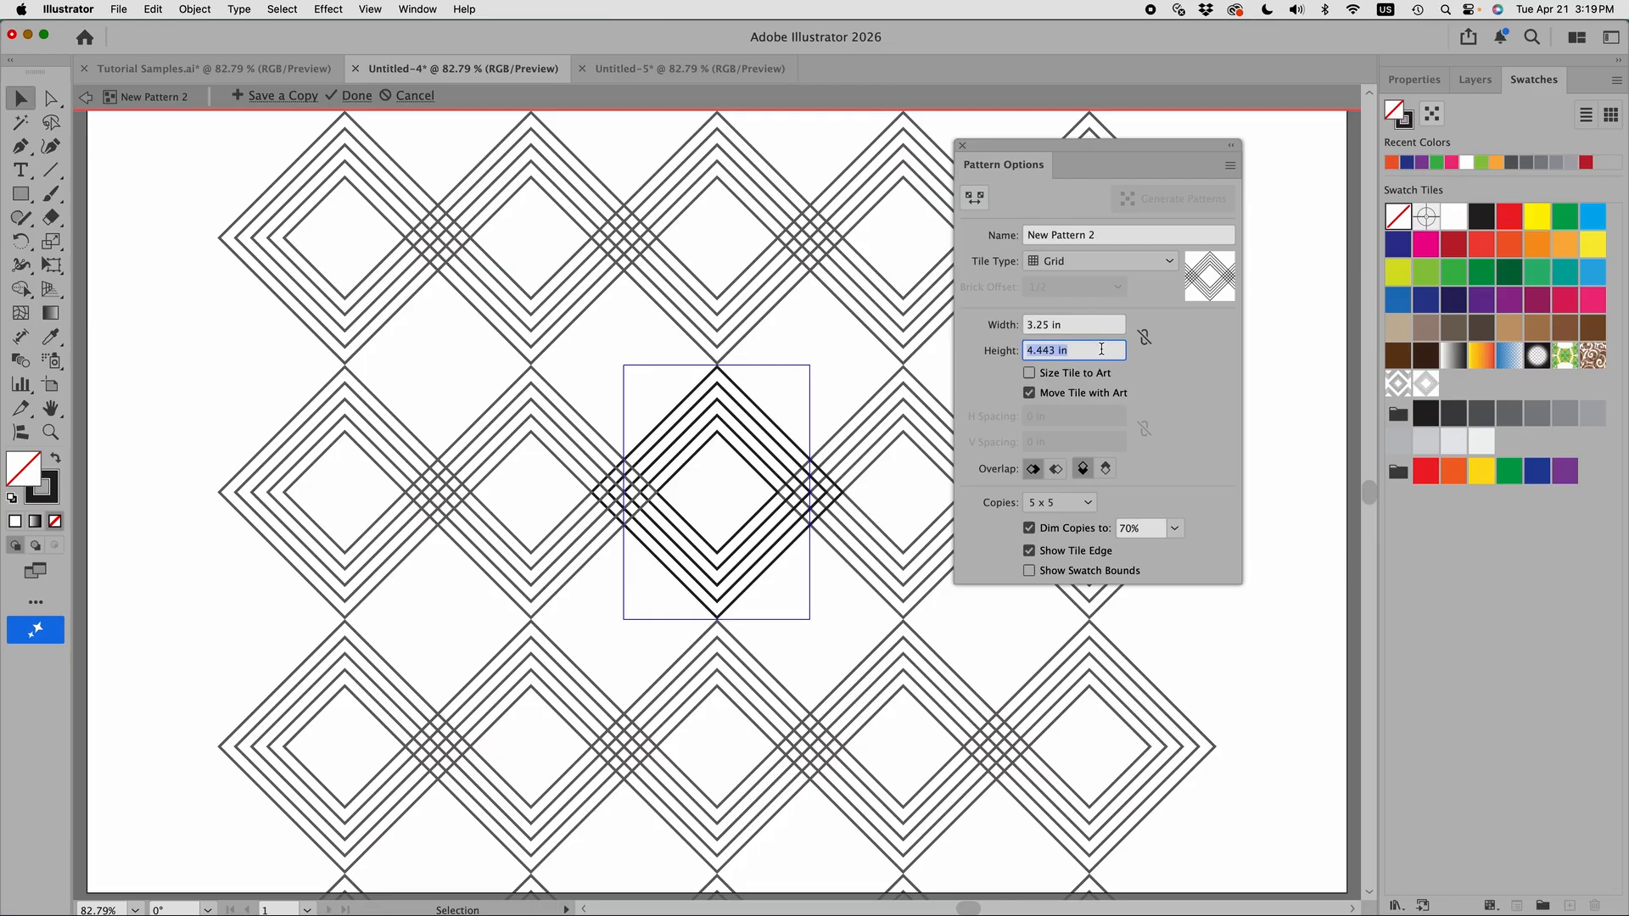
{"action": "type", "text": "3.5"}
{"action": "key", "text": "Return"}
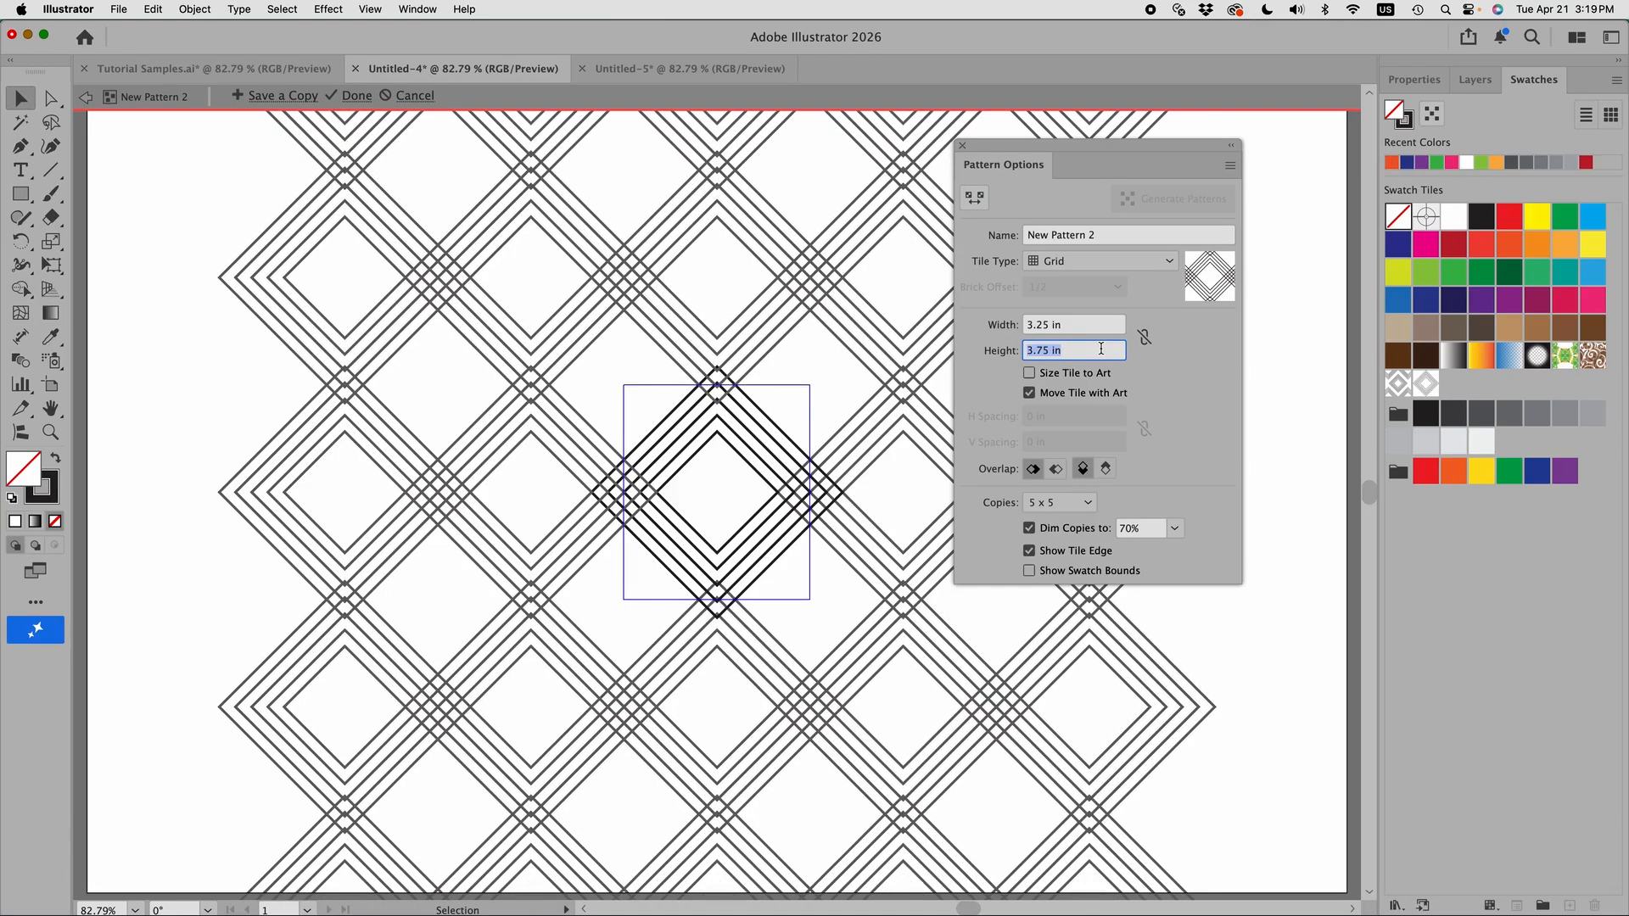
{"action": "key", "text": "Down"}
{"action": "key", "text": "Down"}
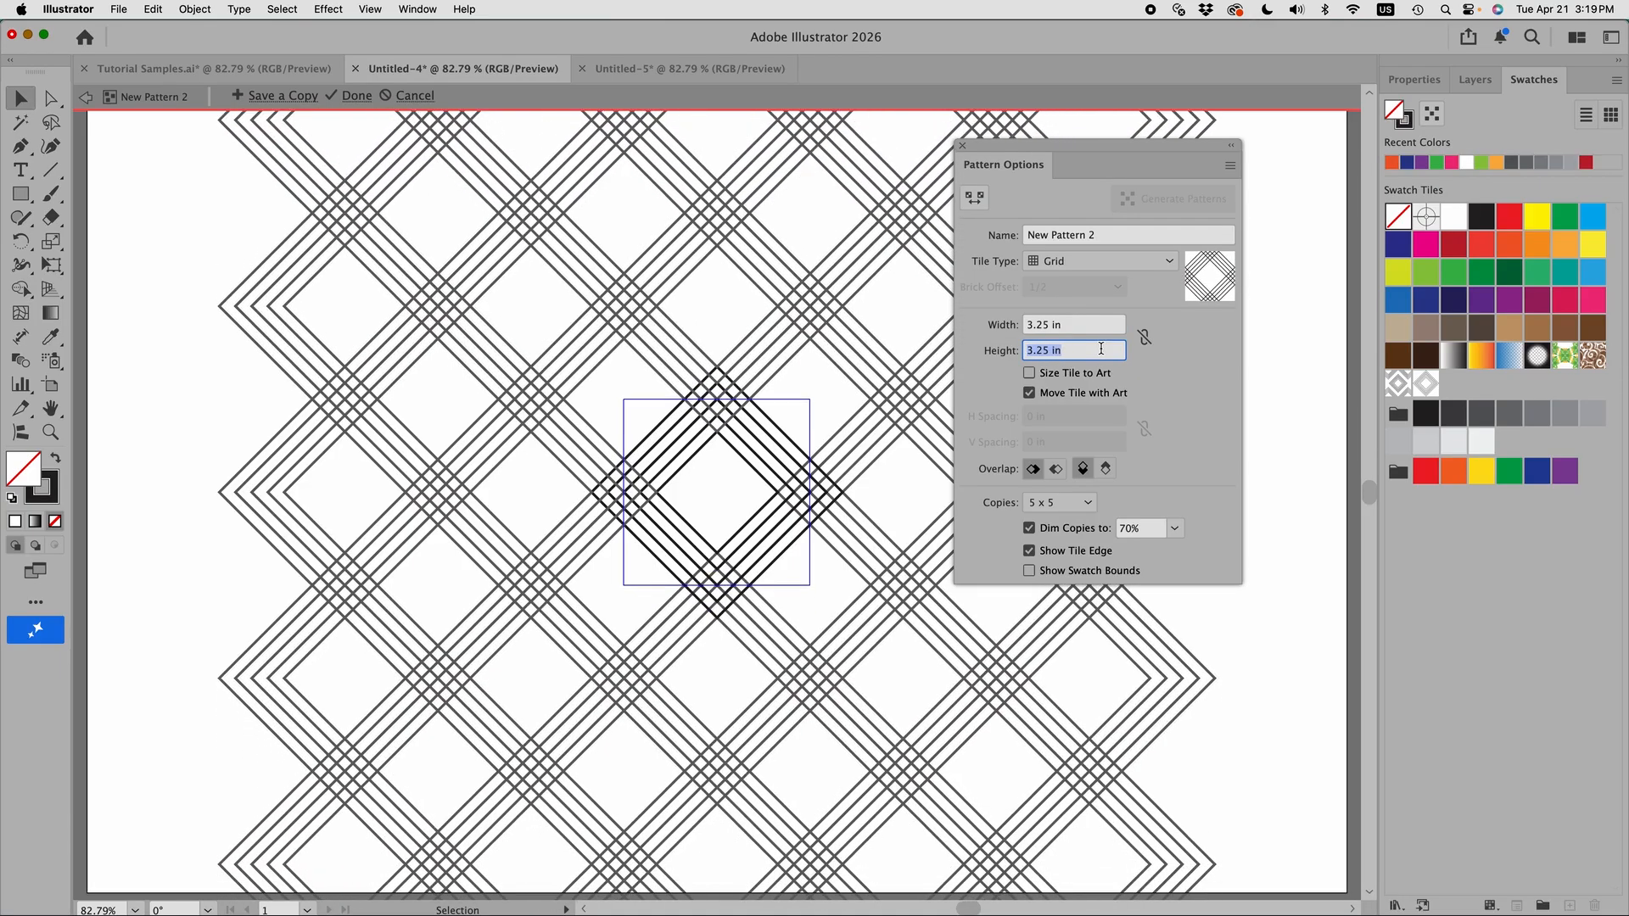
{"action": "left_click", "coordinate": [963, 149]}
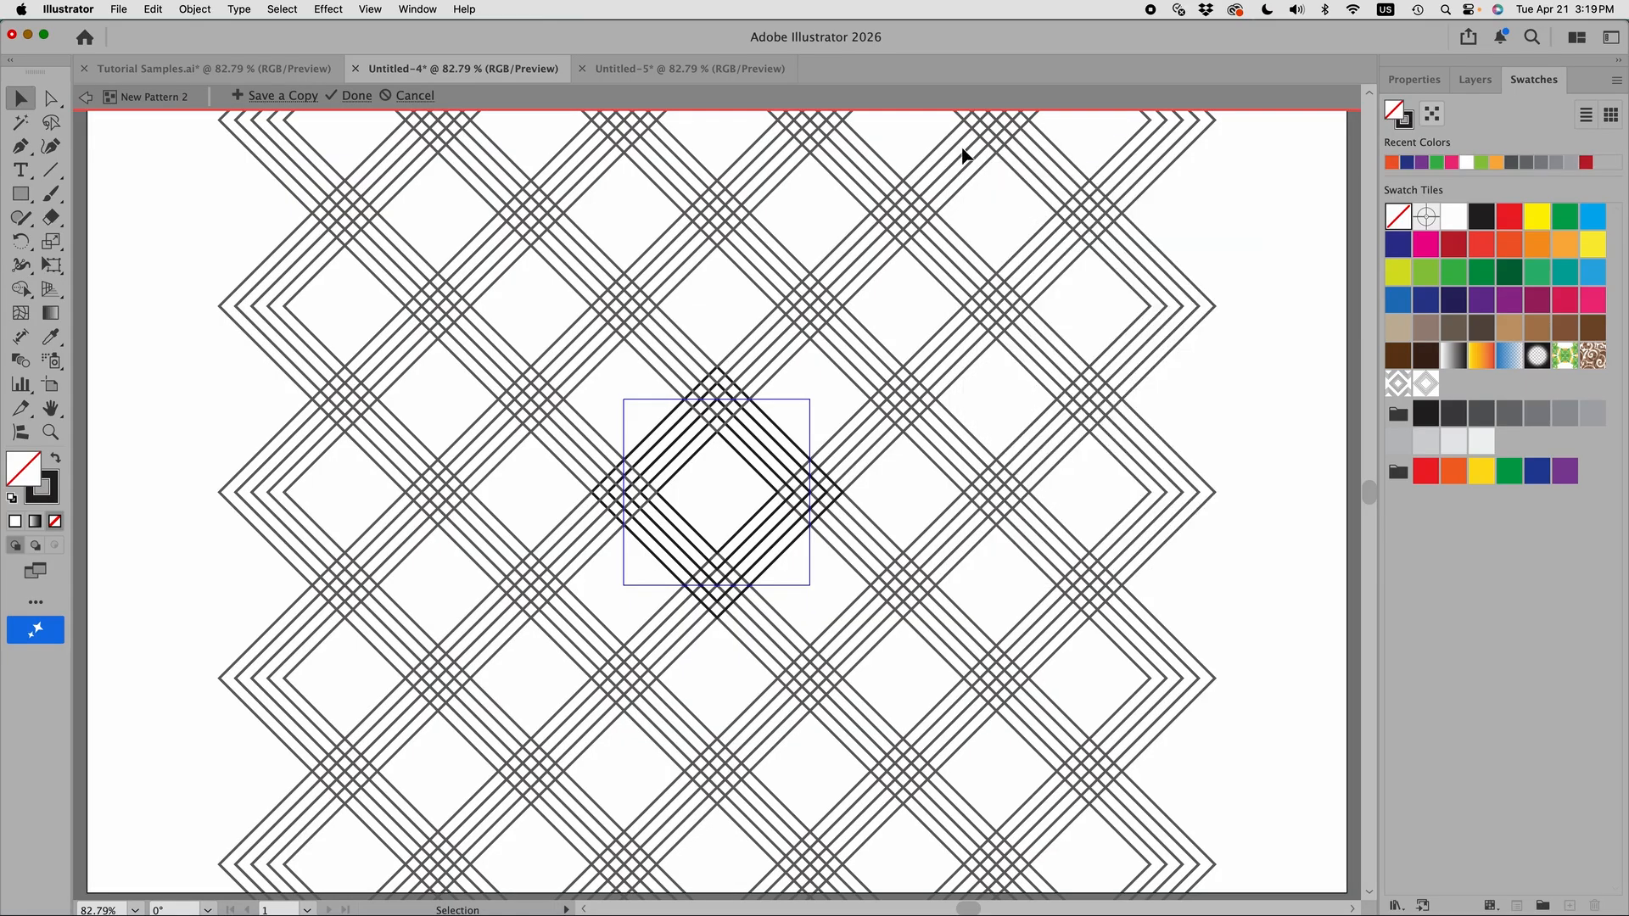
{"action": "left_click", "coordinate": [85, 101]}
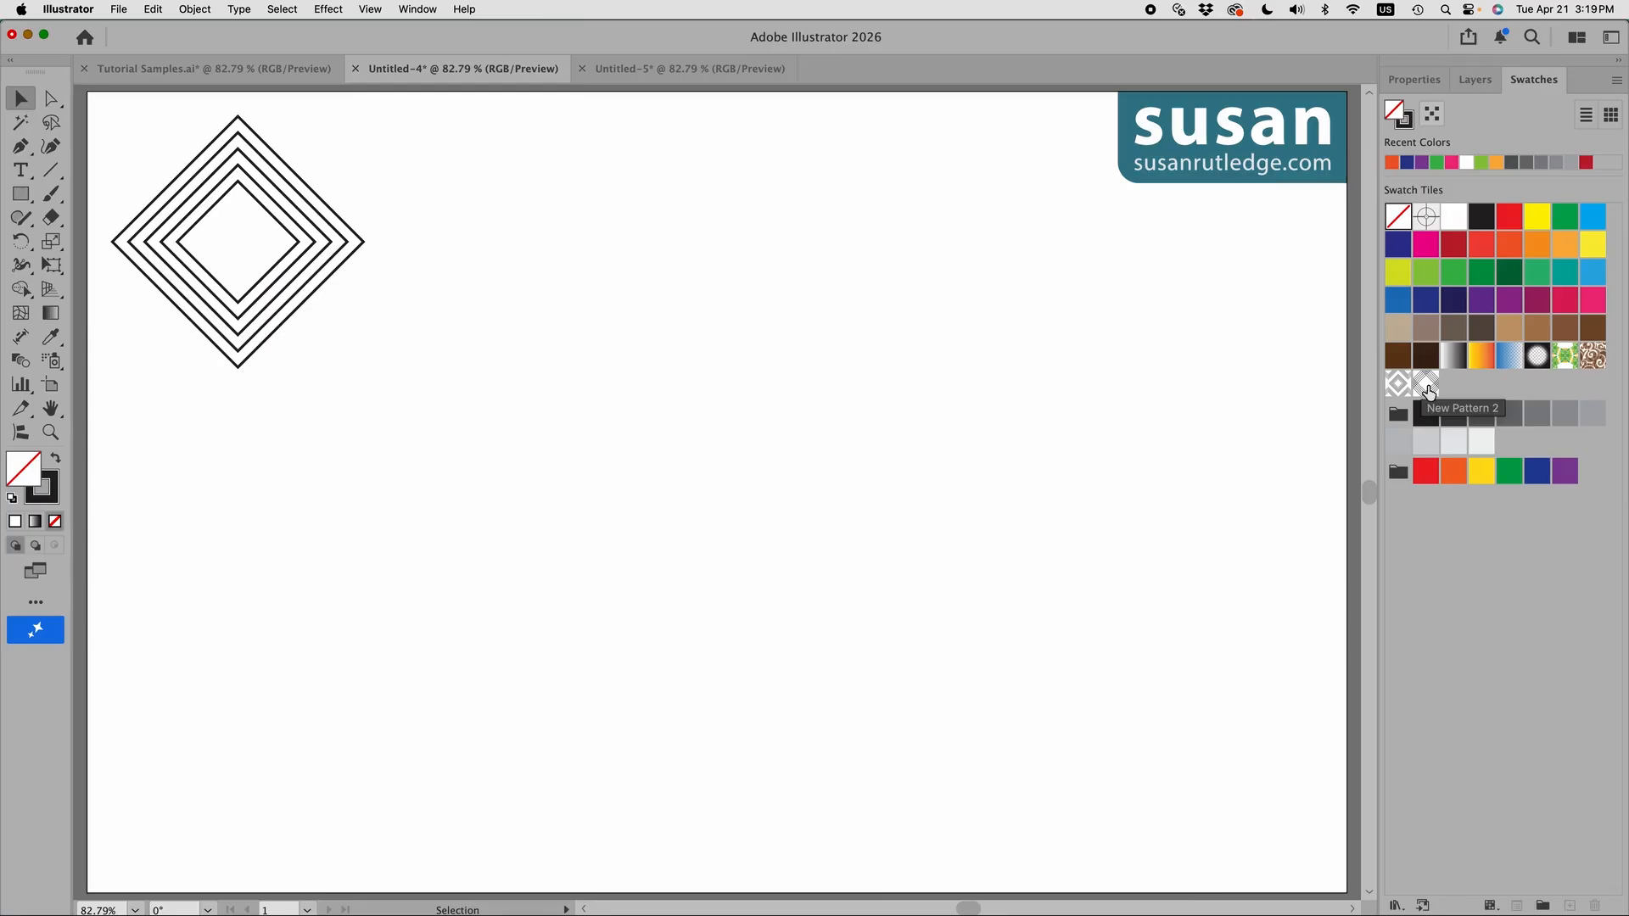
Examine the black crossing-line and multicoloured plaid samples in the Tutorial Samples document, and return to Untitled-4.
{"action": "left_click", "coordinate": [327, 68]}
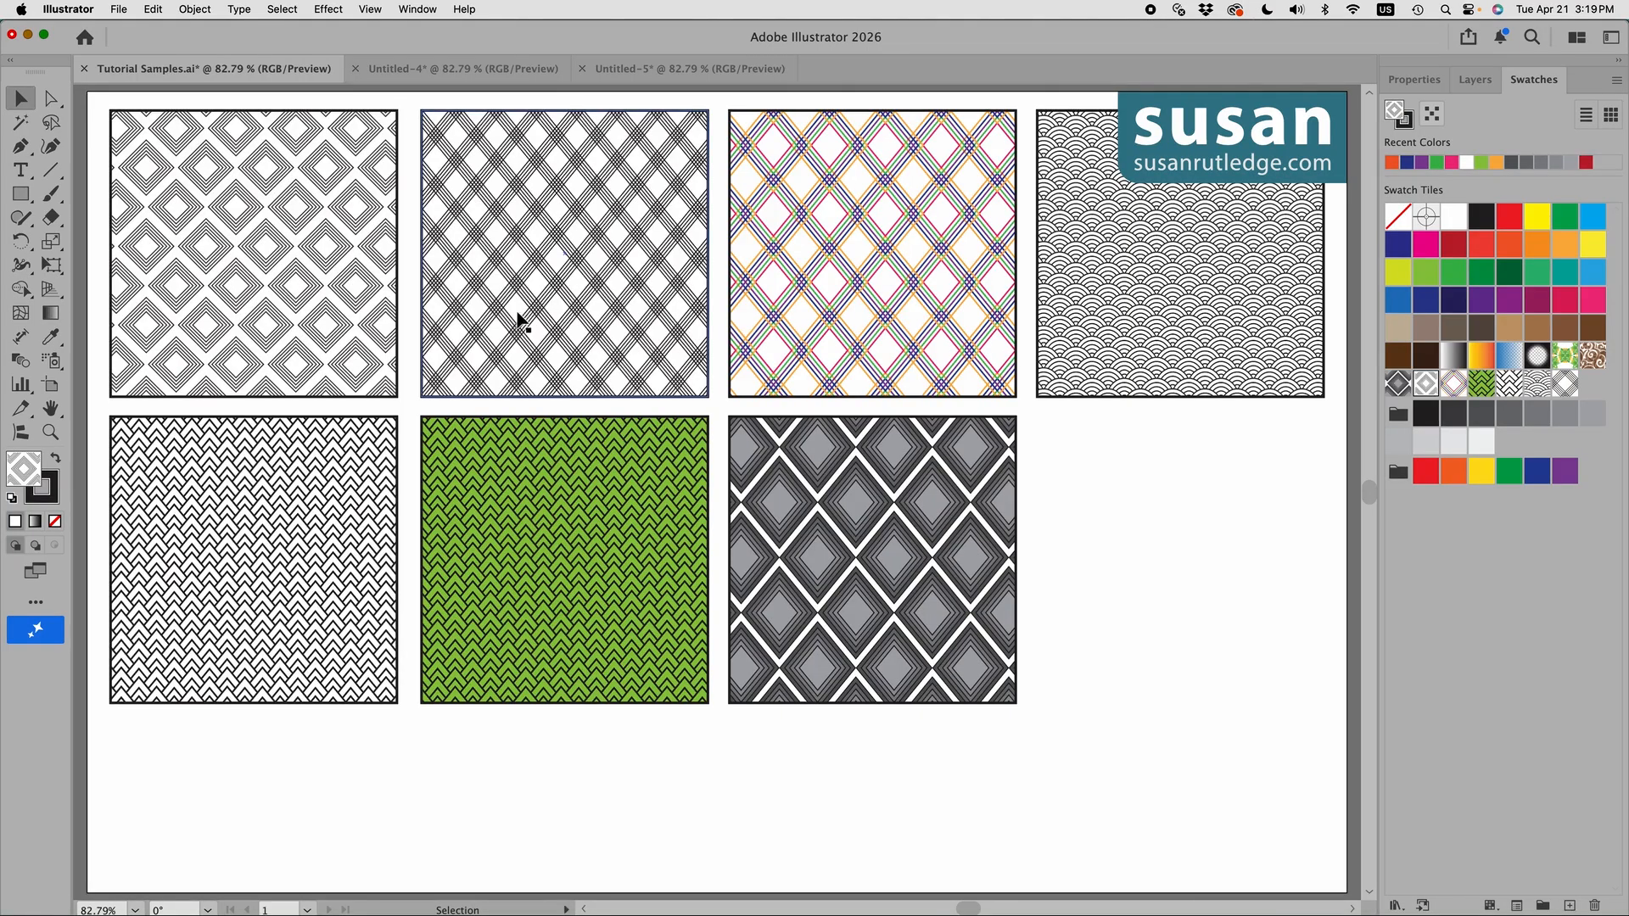
{"action": "left_click", "coordinate": [533, 176]}
{"action": "left_click", "coordinate": [816, 293]}
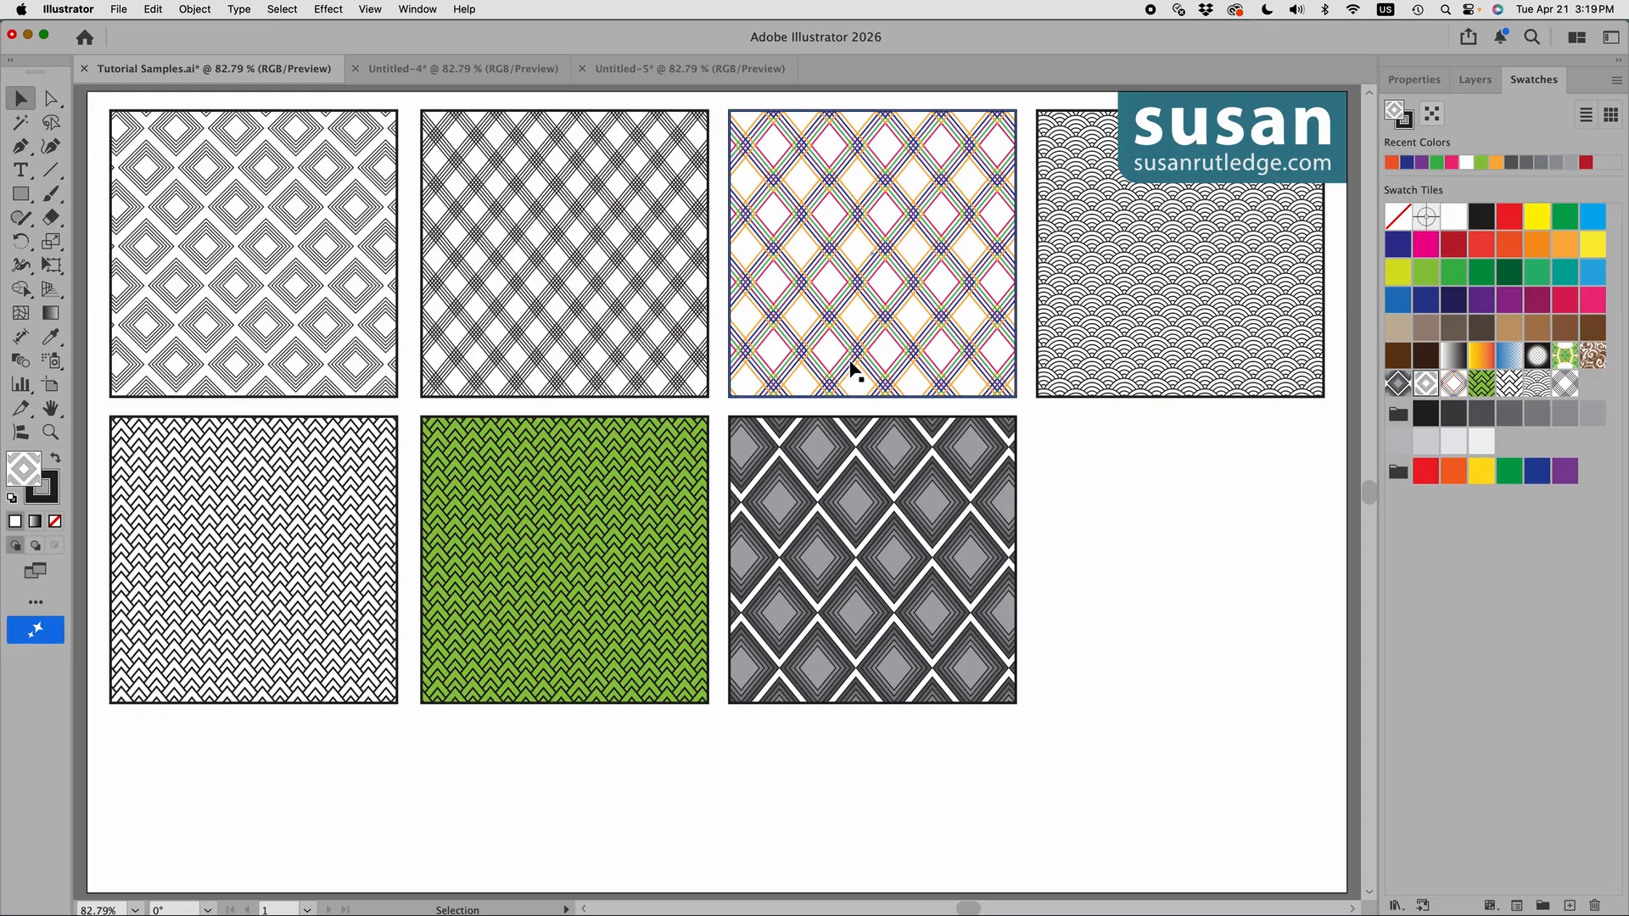
{"action": "left_click", "coordinate": [458, 71]}
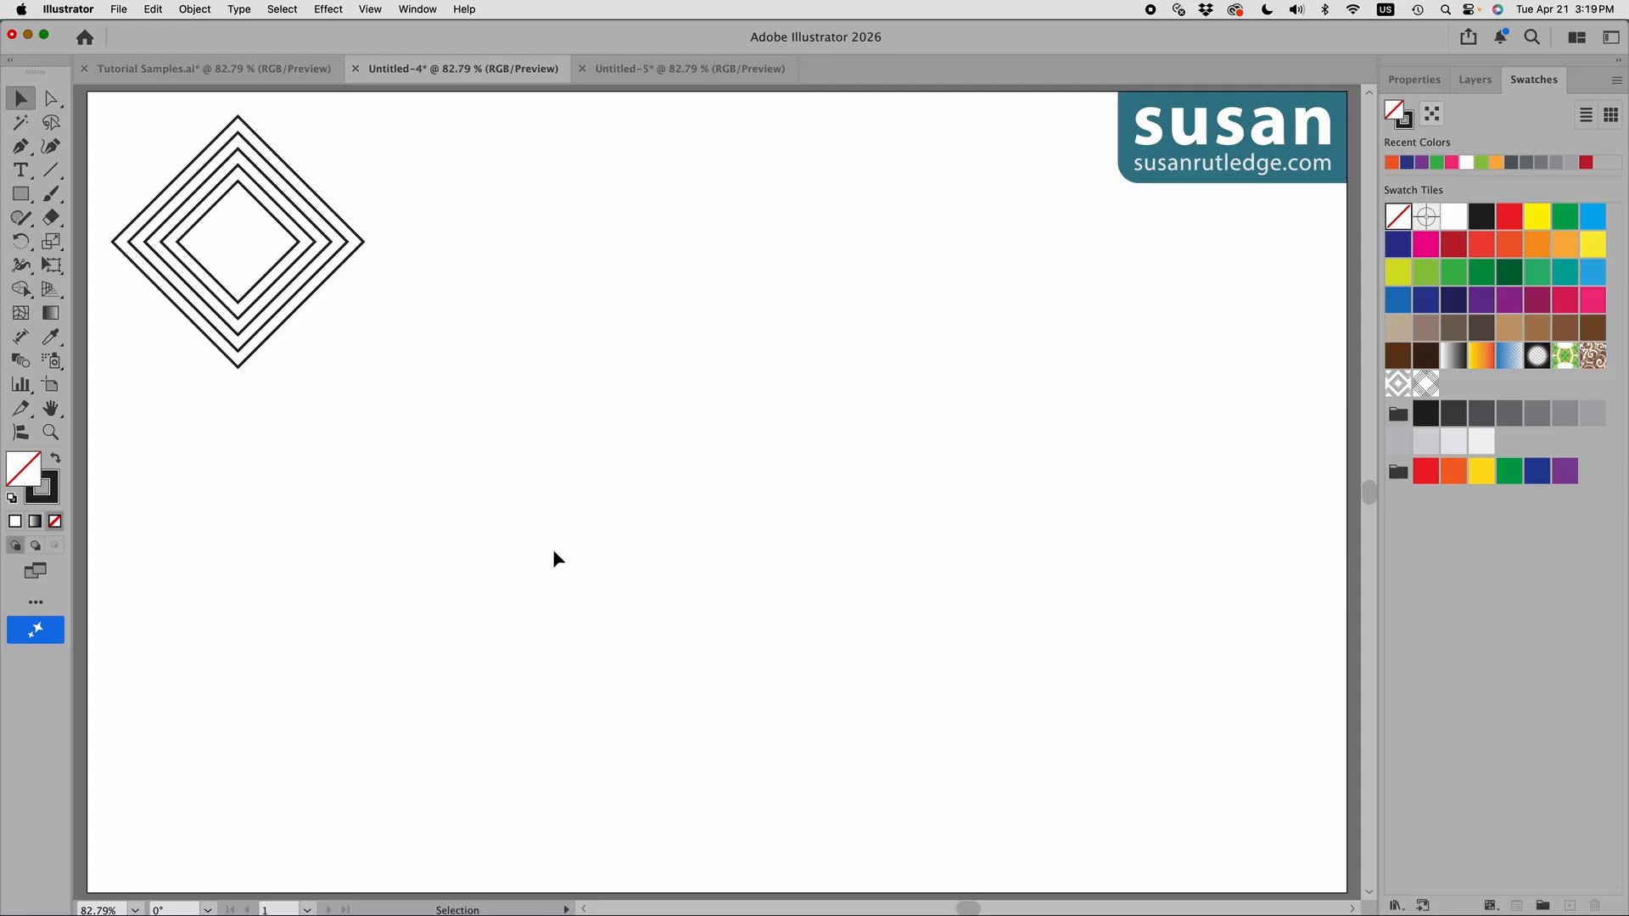
Reopen the New Pattern 2 swatch for editing and save a copy of it under the default name.
{"action": "double_click", "coordinate": [1427, 388]}
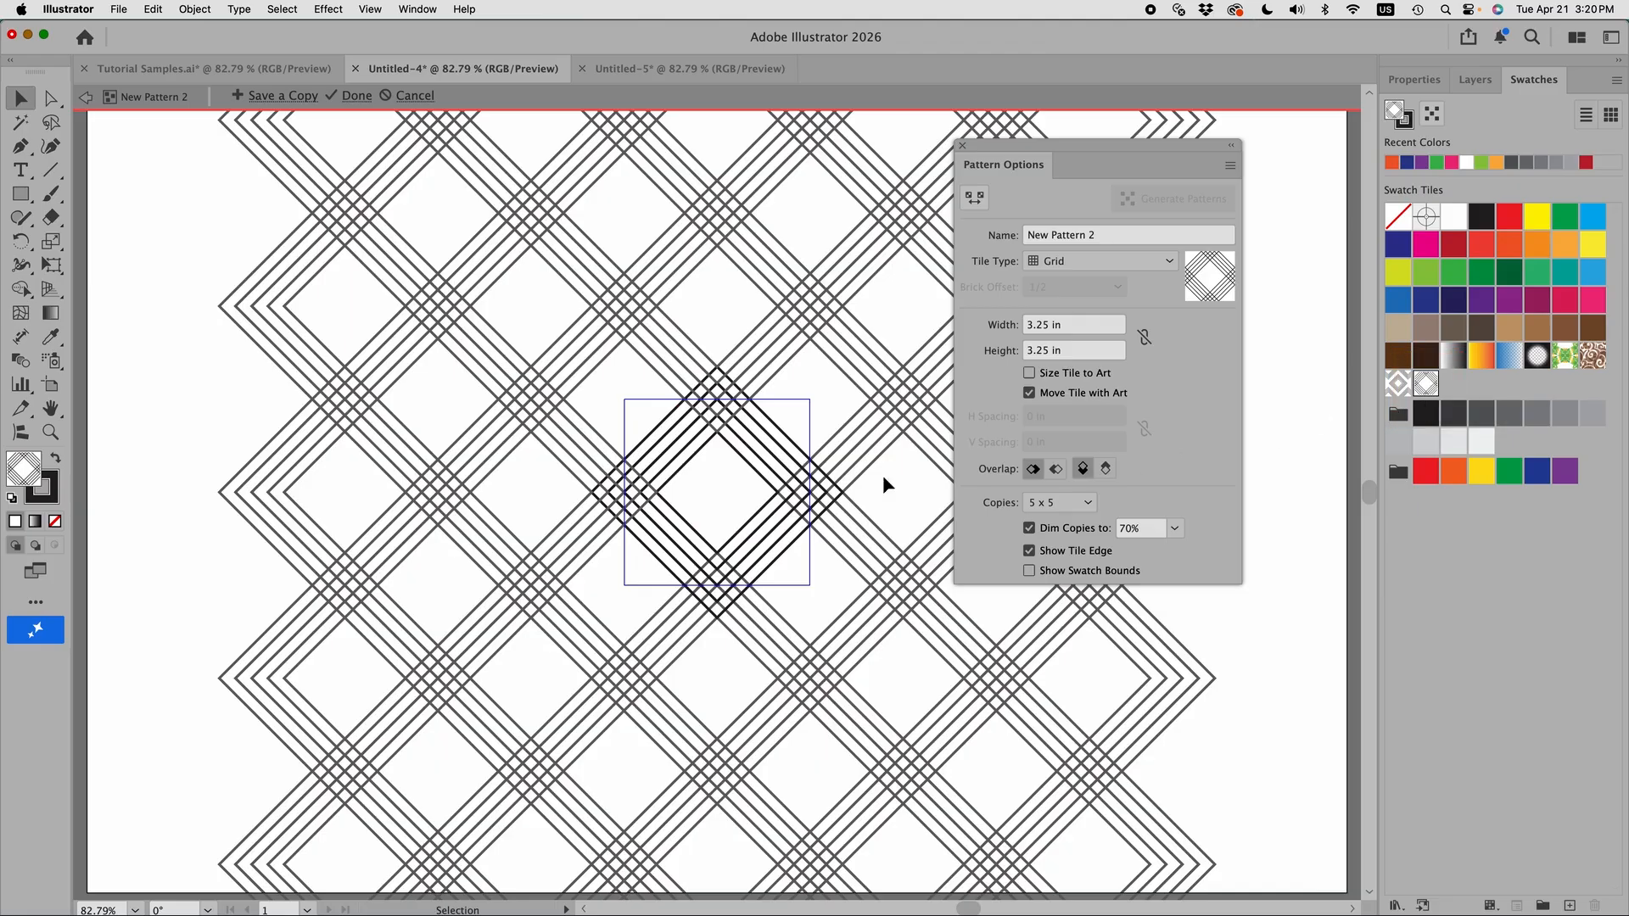
{"action": "left_click", "coordinate": [282, 98]}
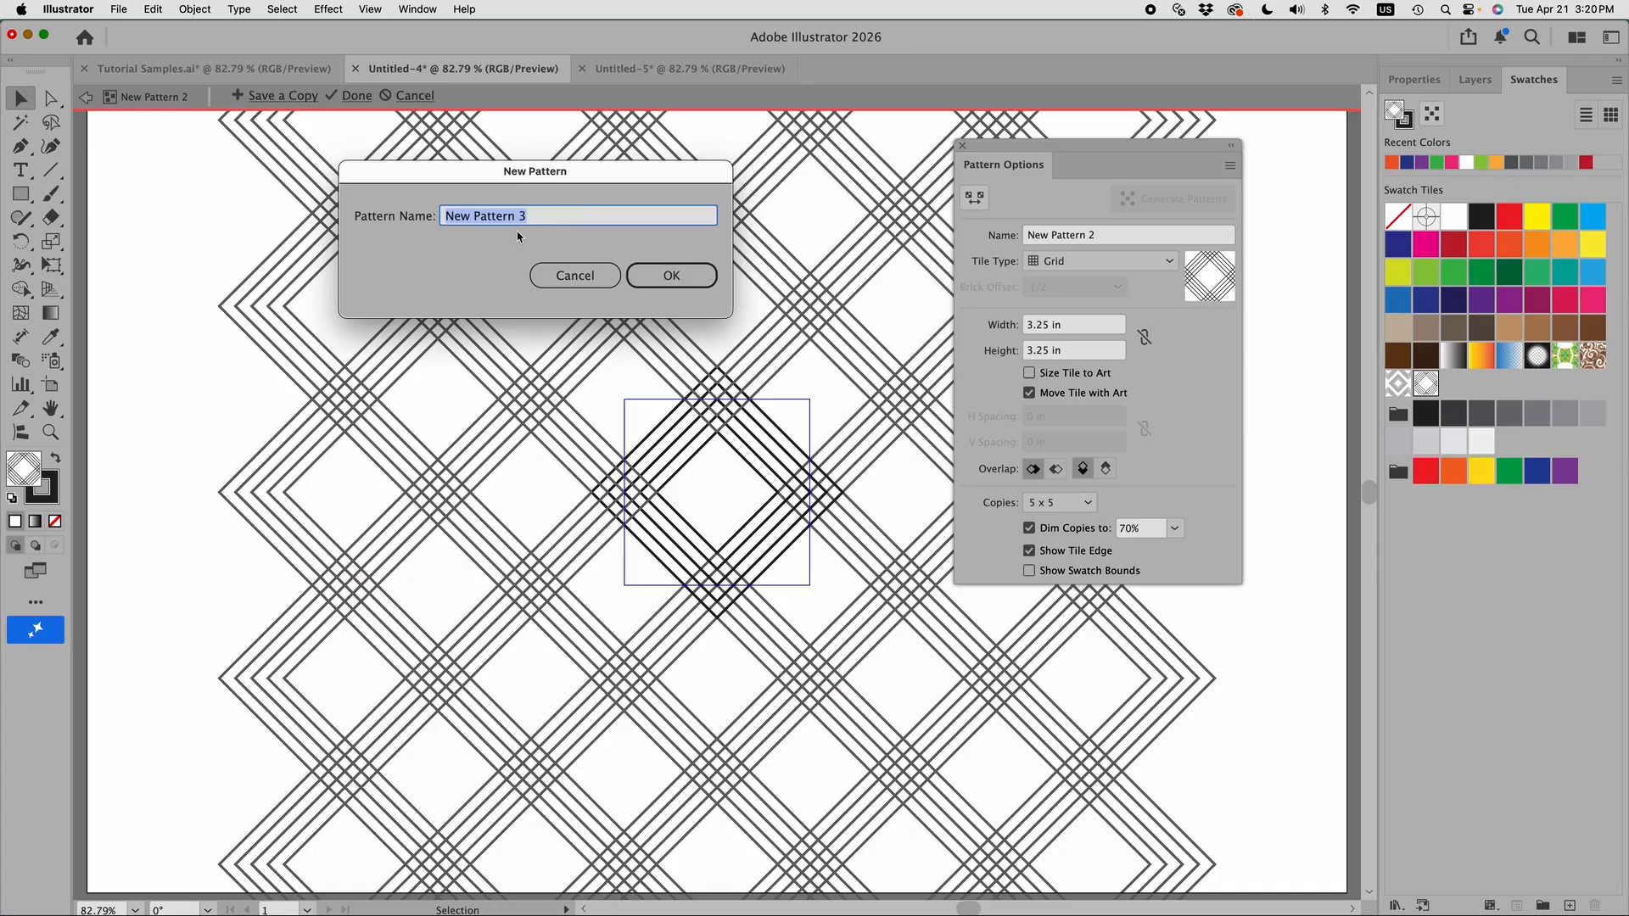
{"action": "left_click", "coordinate": [678, 280]}
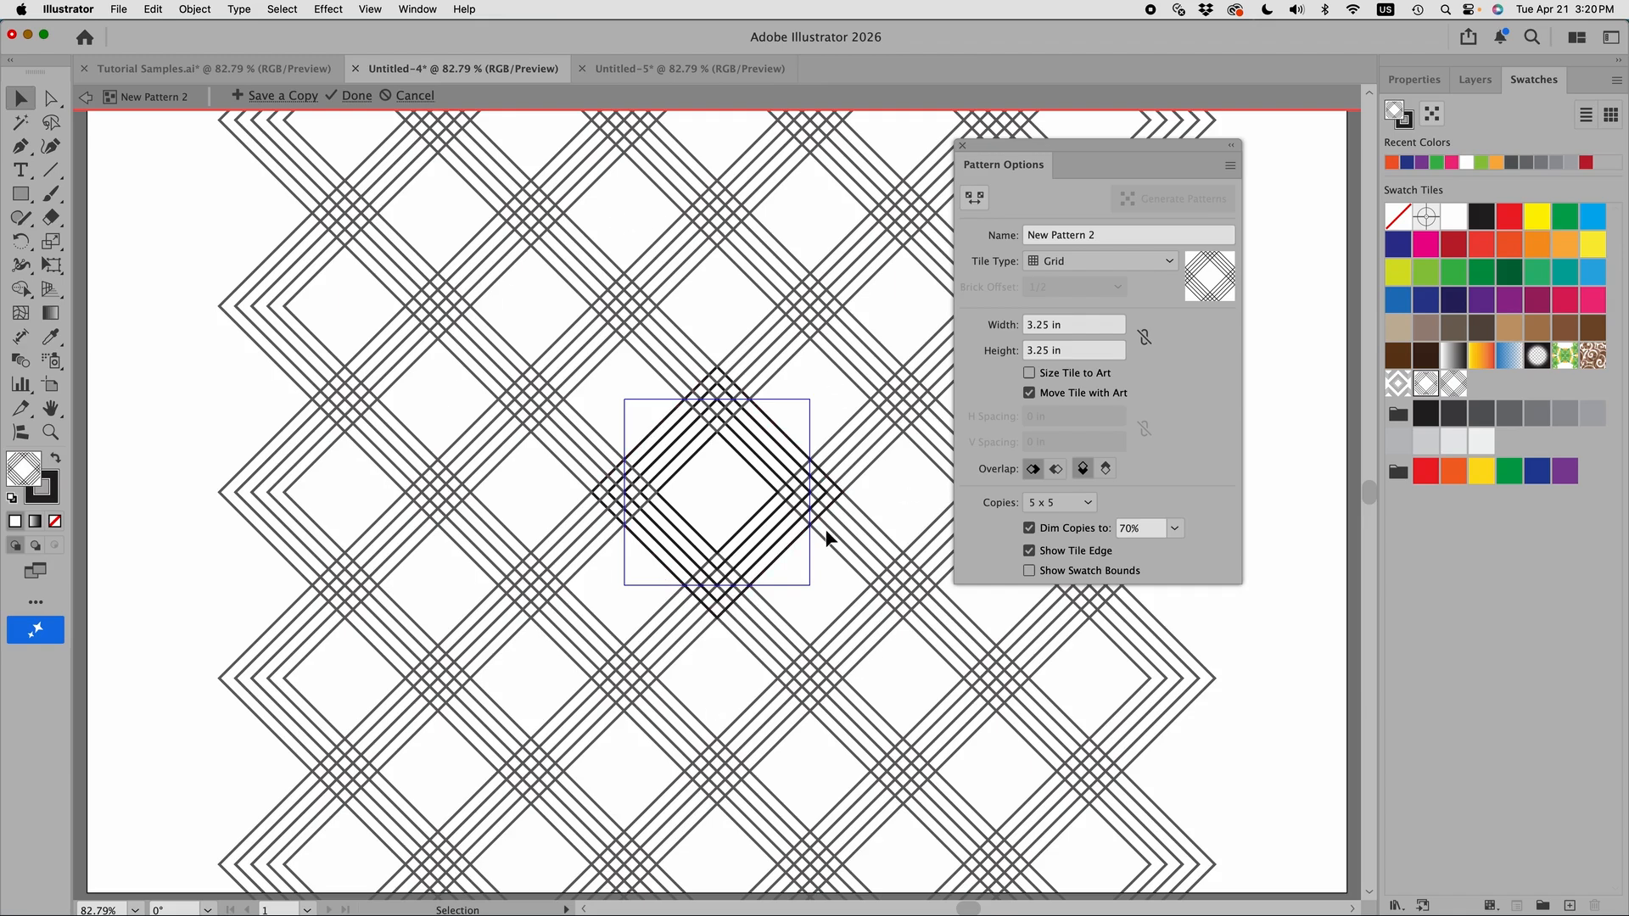
Stroke the innermost diamond of the pattern tile in pink #ee2a7b and the second diamond in green #39b54a.
{"action": "left_click", "coordinate": [692, 464]}
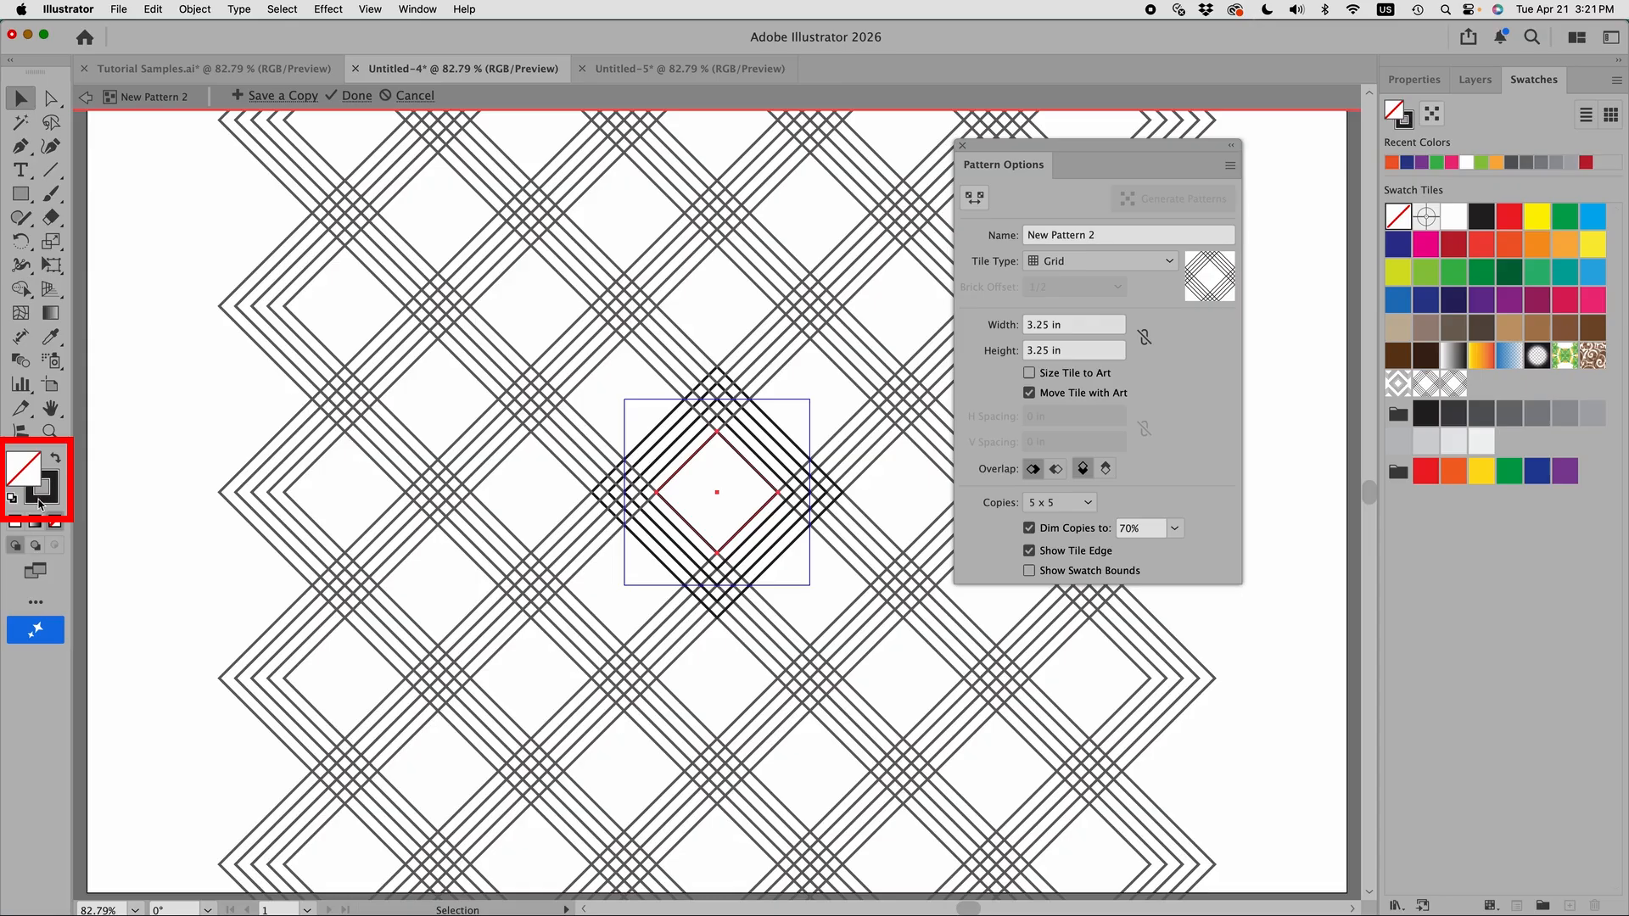
{"action": "left_click", "coordinate": [42, 505]}
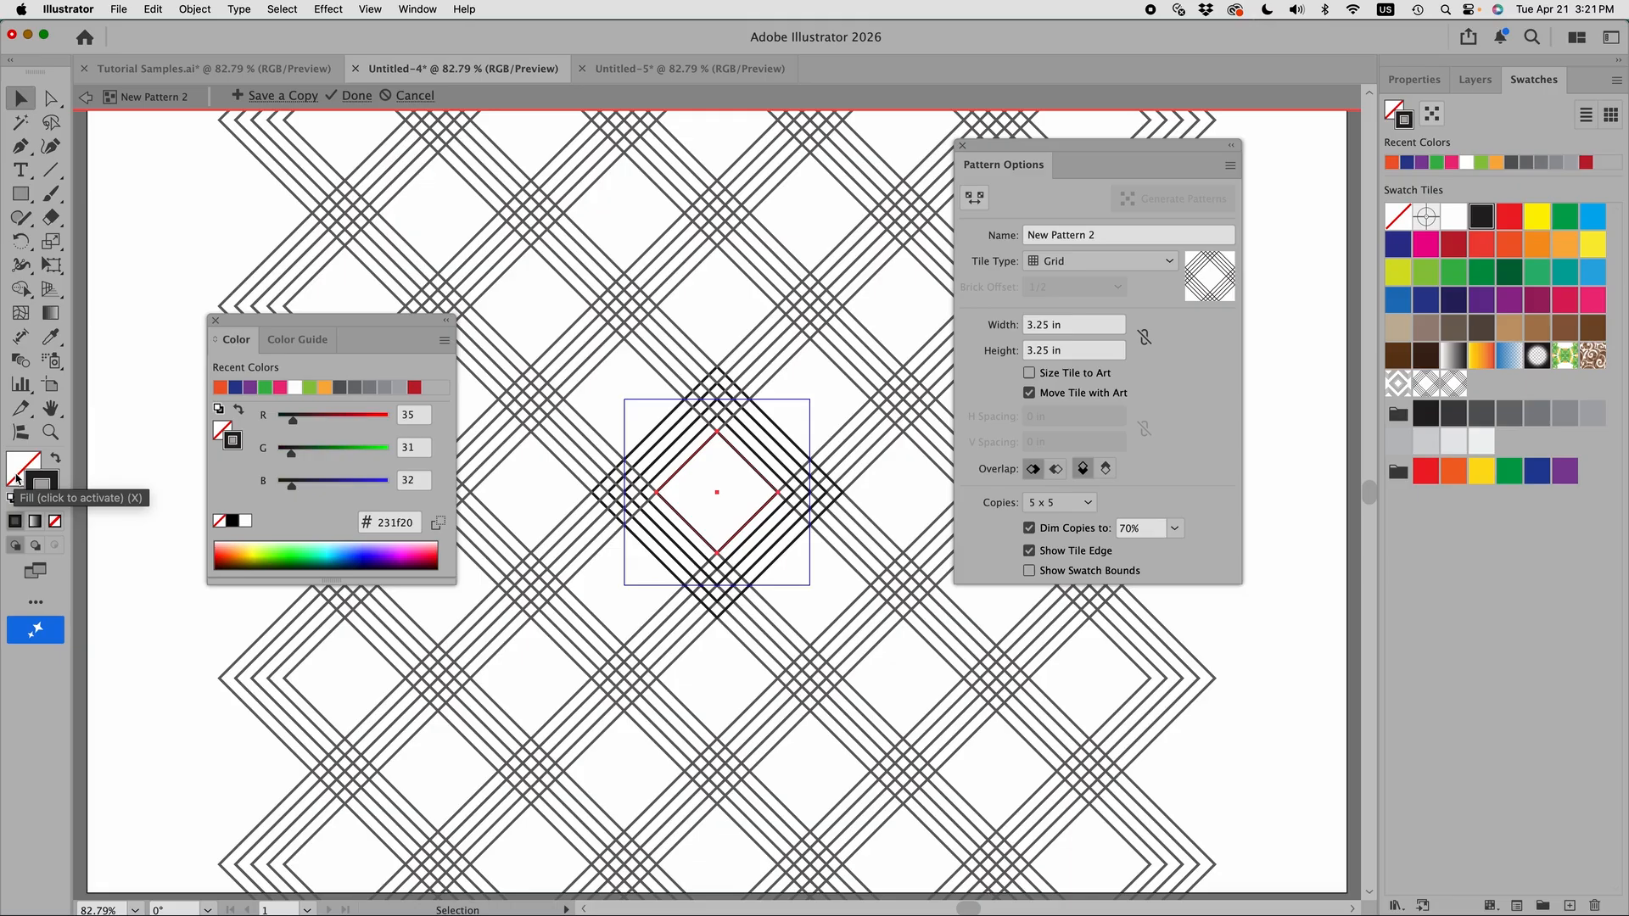
{"action": "left_click", "coordinate": [281, 390]}
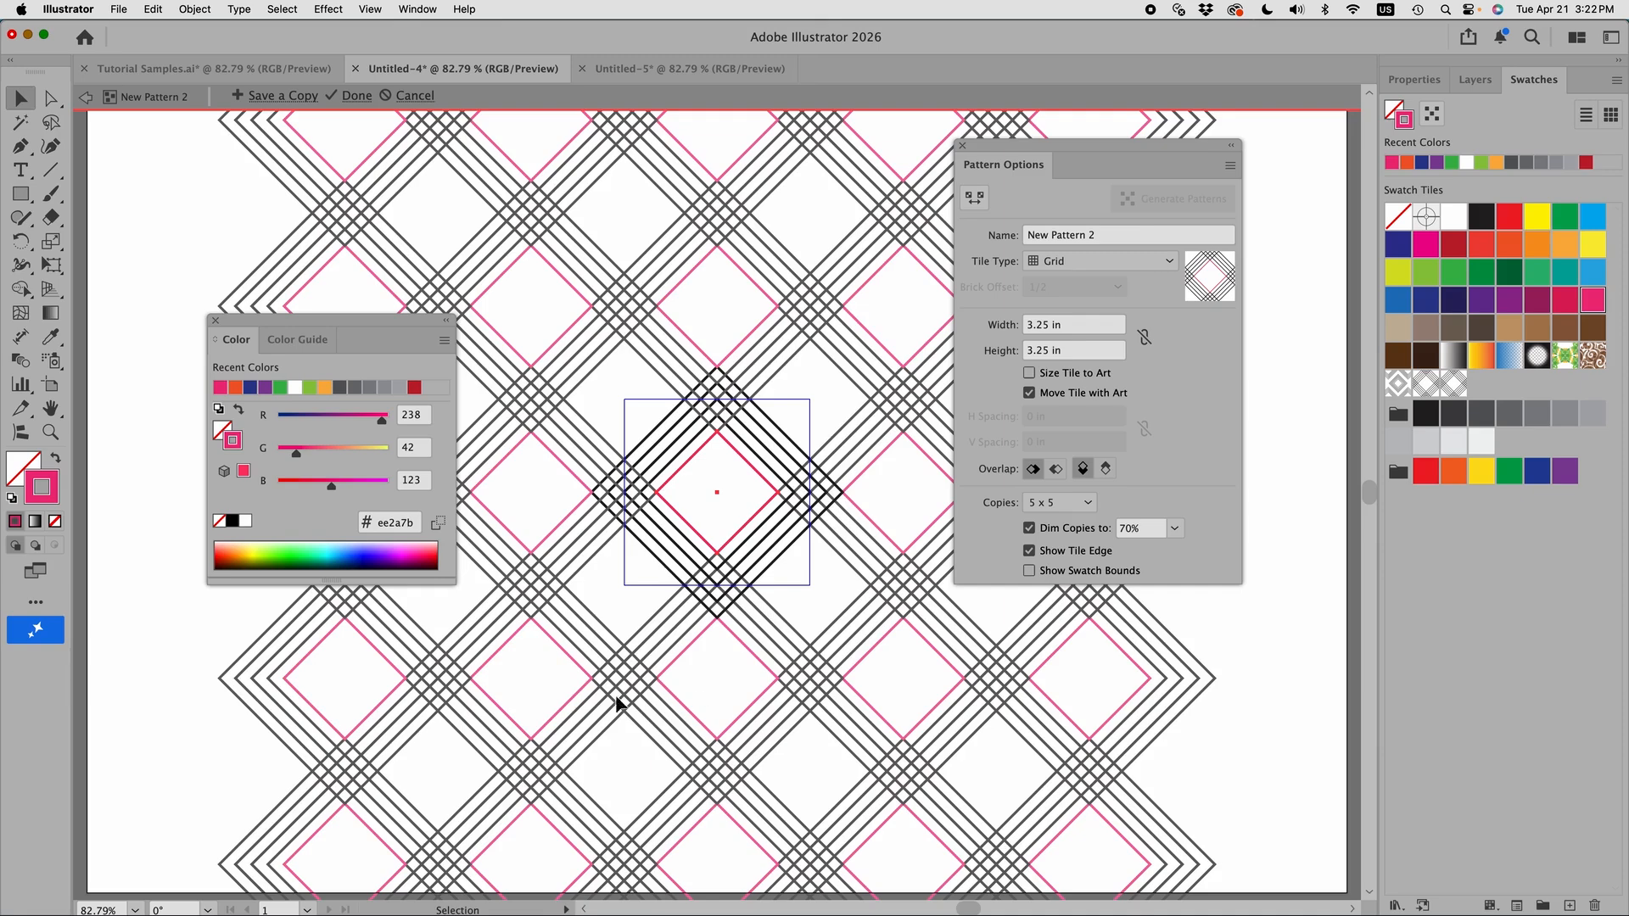
{"action": "left_click", "coordinate": [677, 464]}
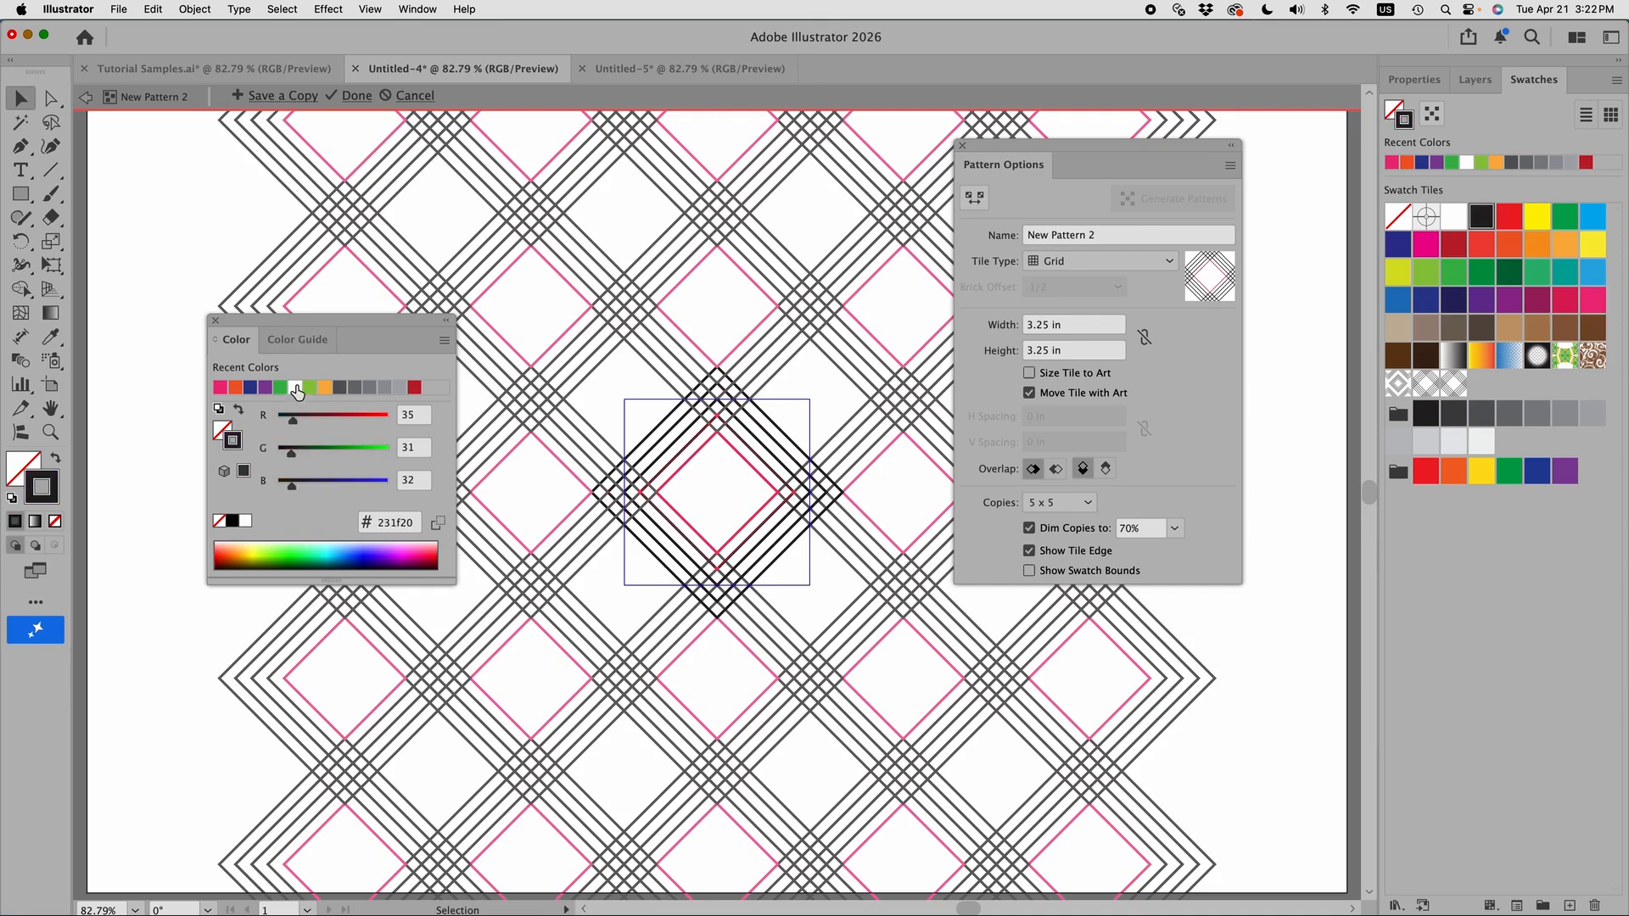
{"action": "left_click", "coordinate": [280, 387]}
Stroke the third diamond from the centre in purple #7f3f98 and the fourth in dark blue #2b3990.
{"action": "left_click", "coordinate": [676, 444]}
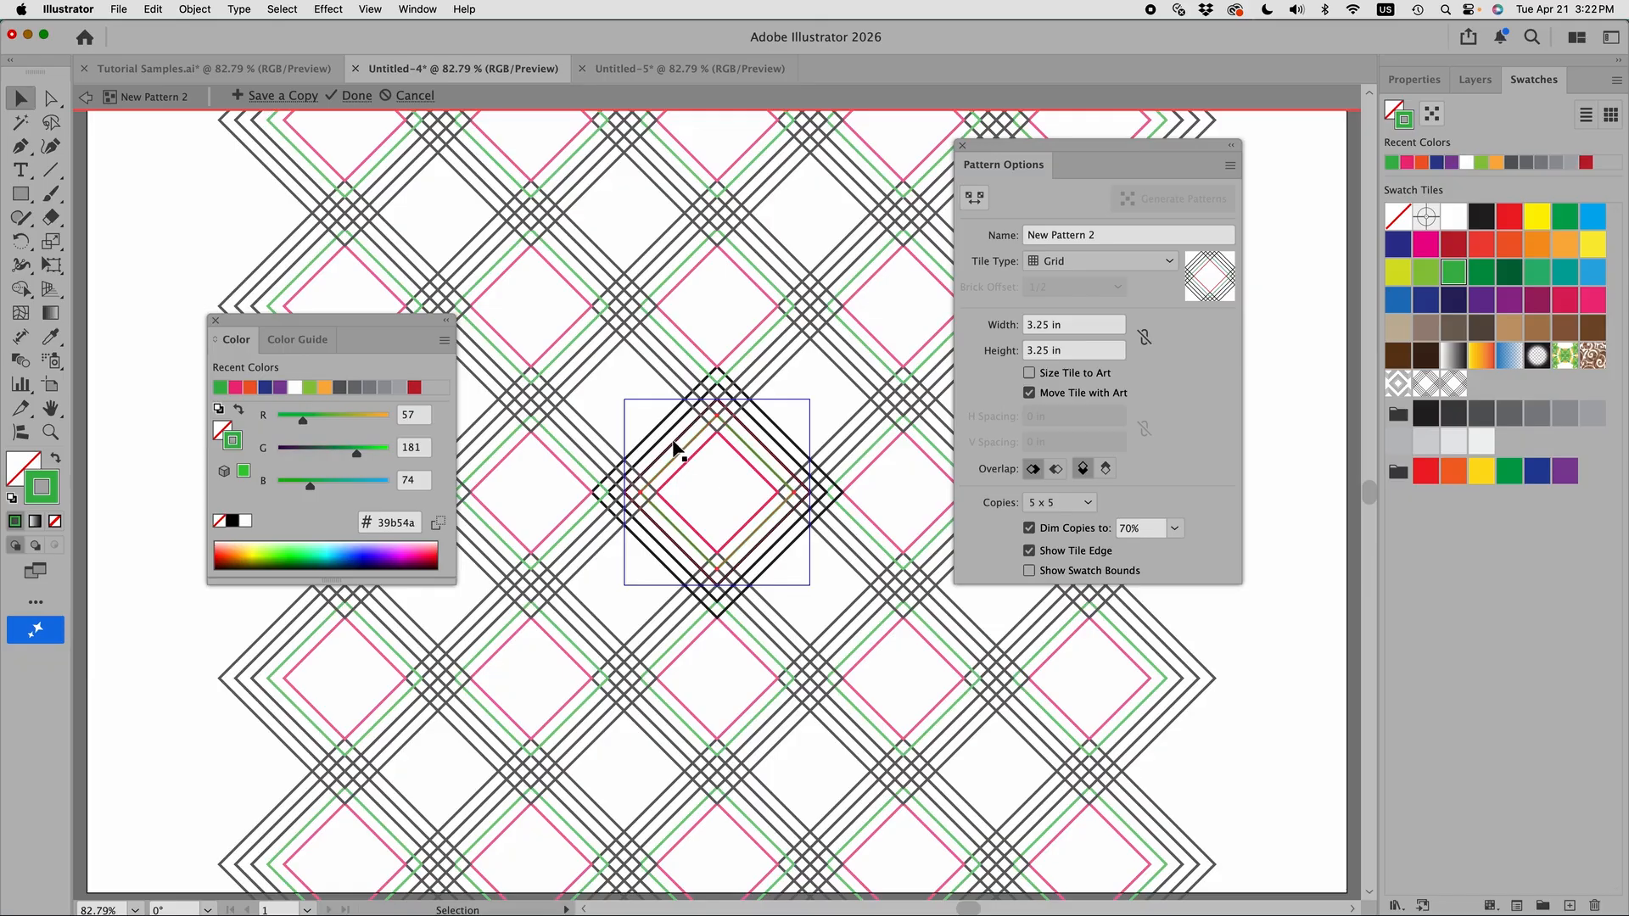
{"action": "left_click", "coordinate": [674, 450]}
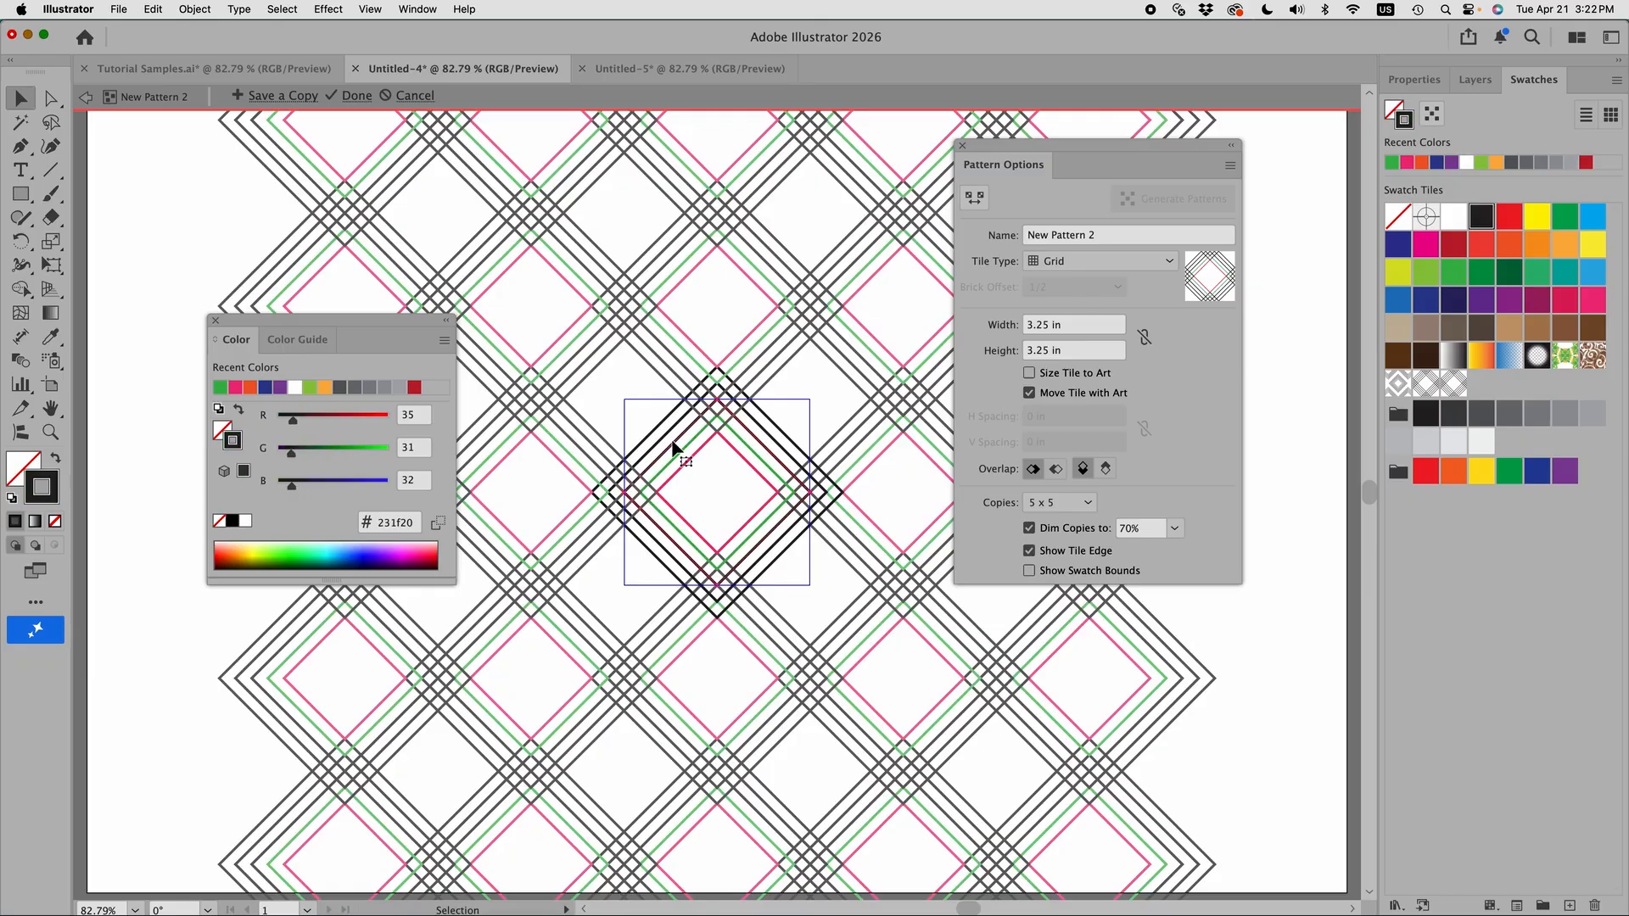
{"action": "left_click", "coordinate": [280, 387]}
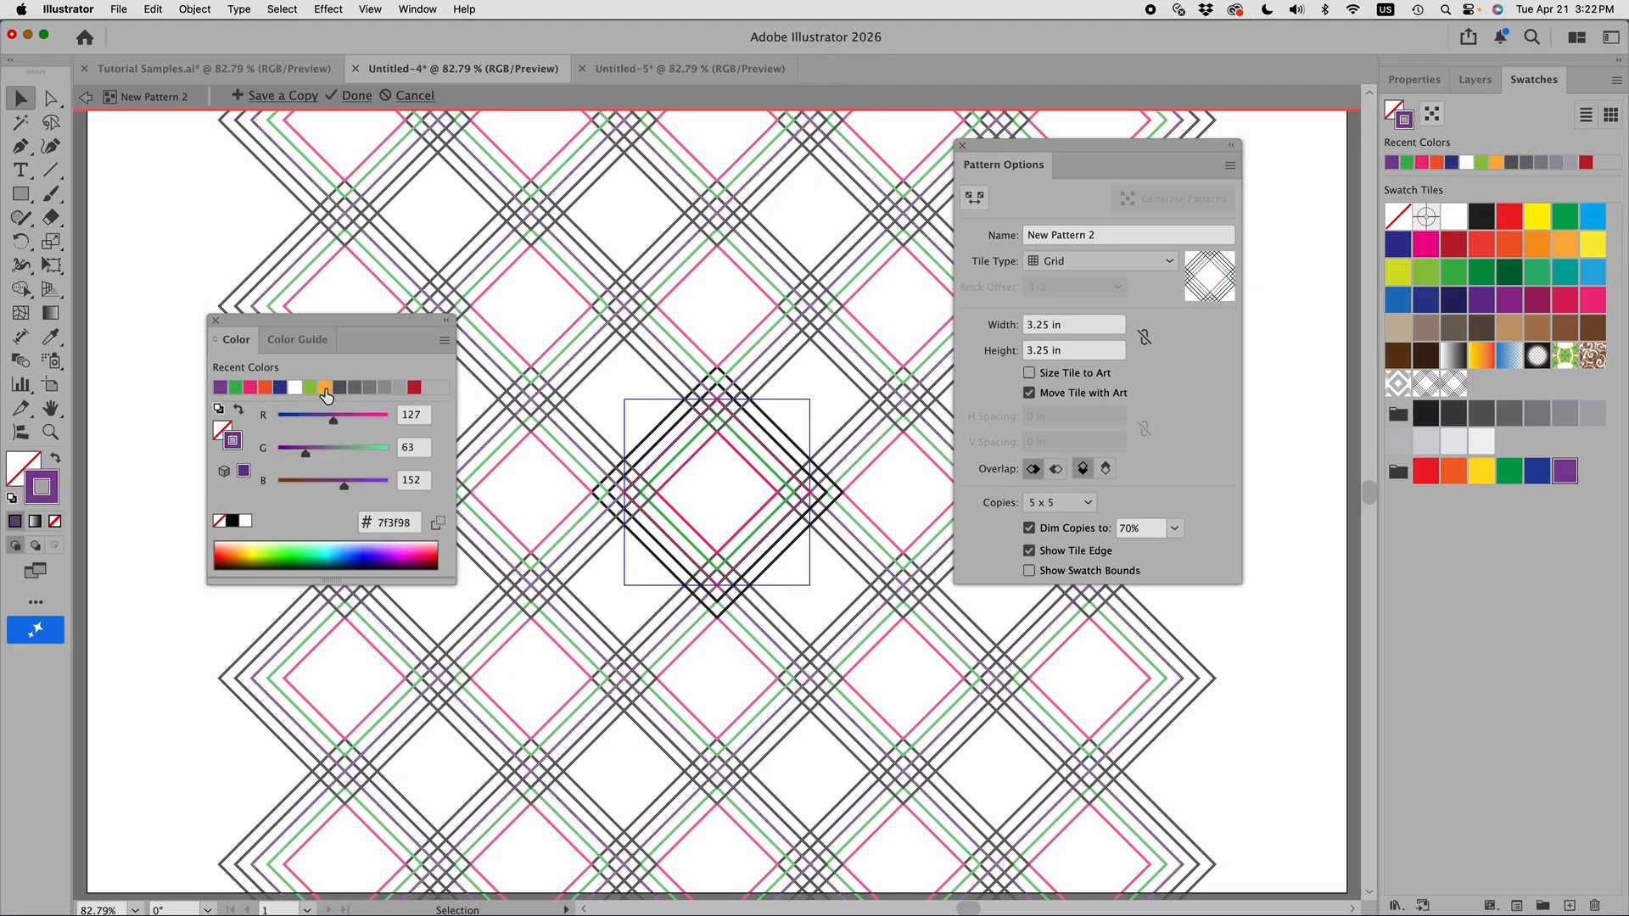
{"action": "left_click", "coordinate": [709, 447]}
{"action": "left_click", "coordinate": [667, 443]}
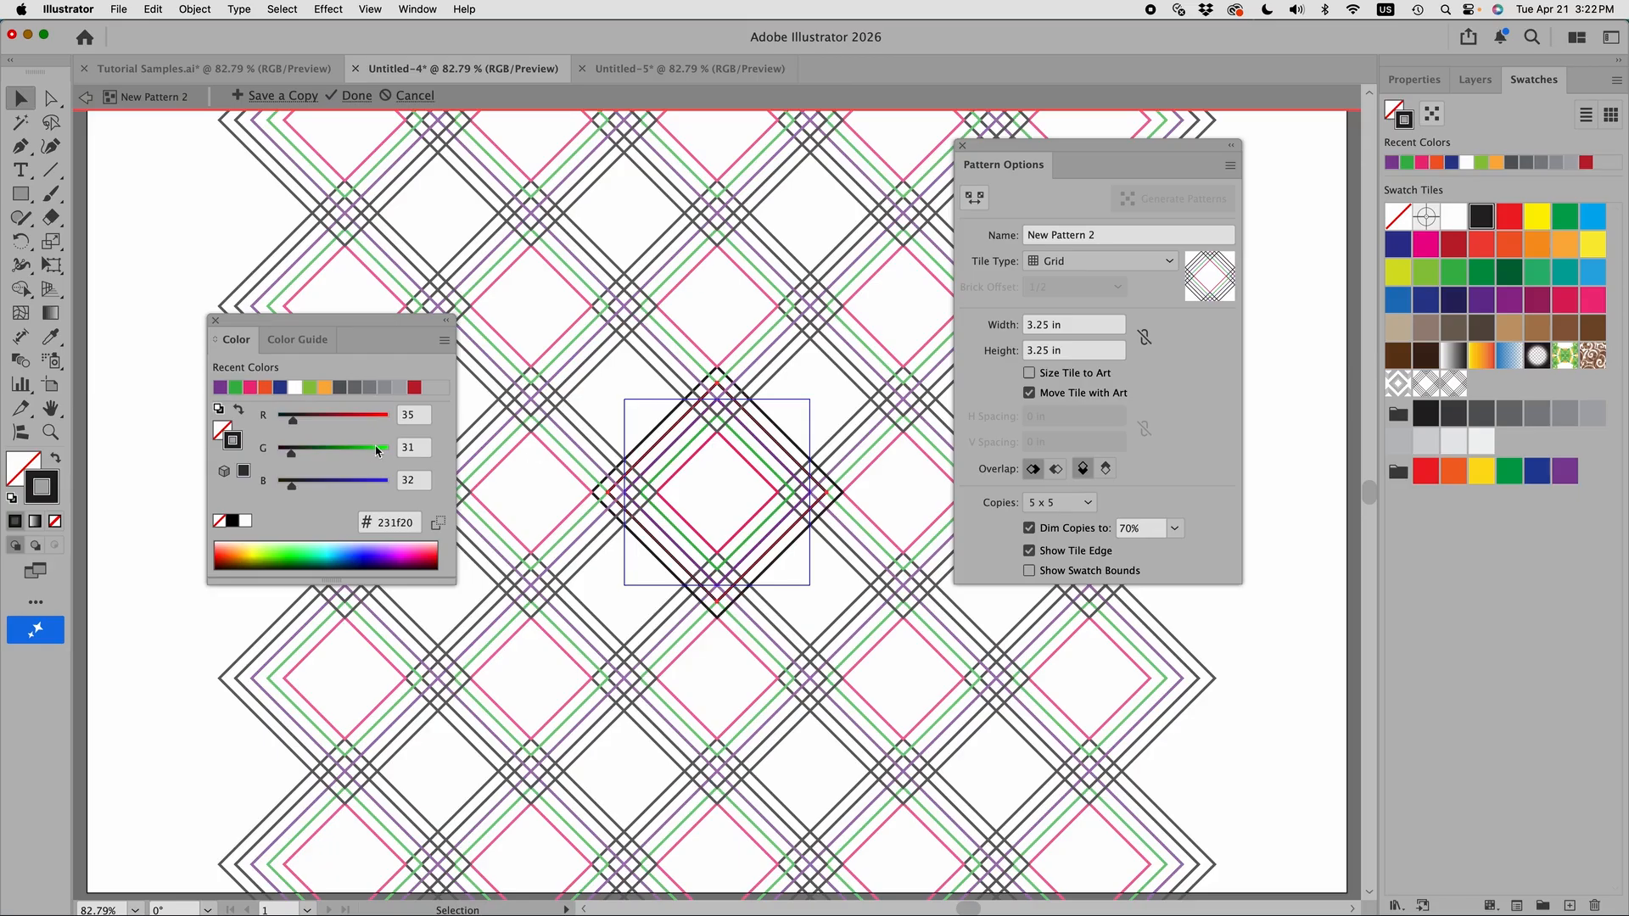
{"action": "left_click", "coordinate": [280, 387]}
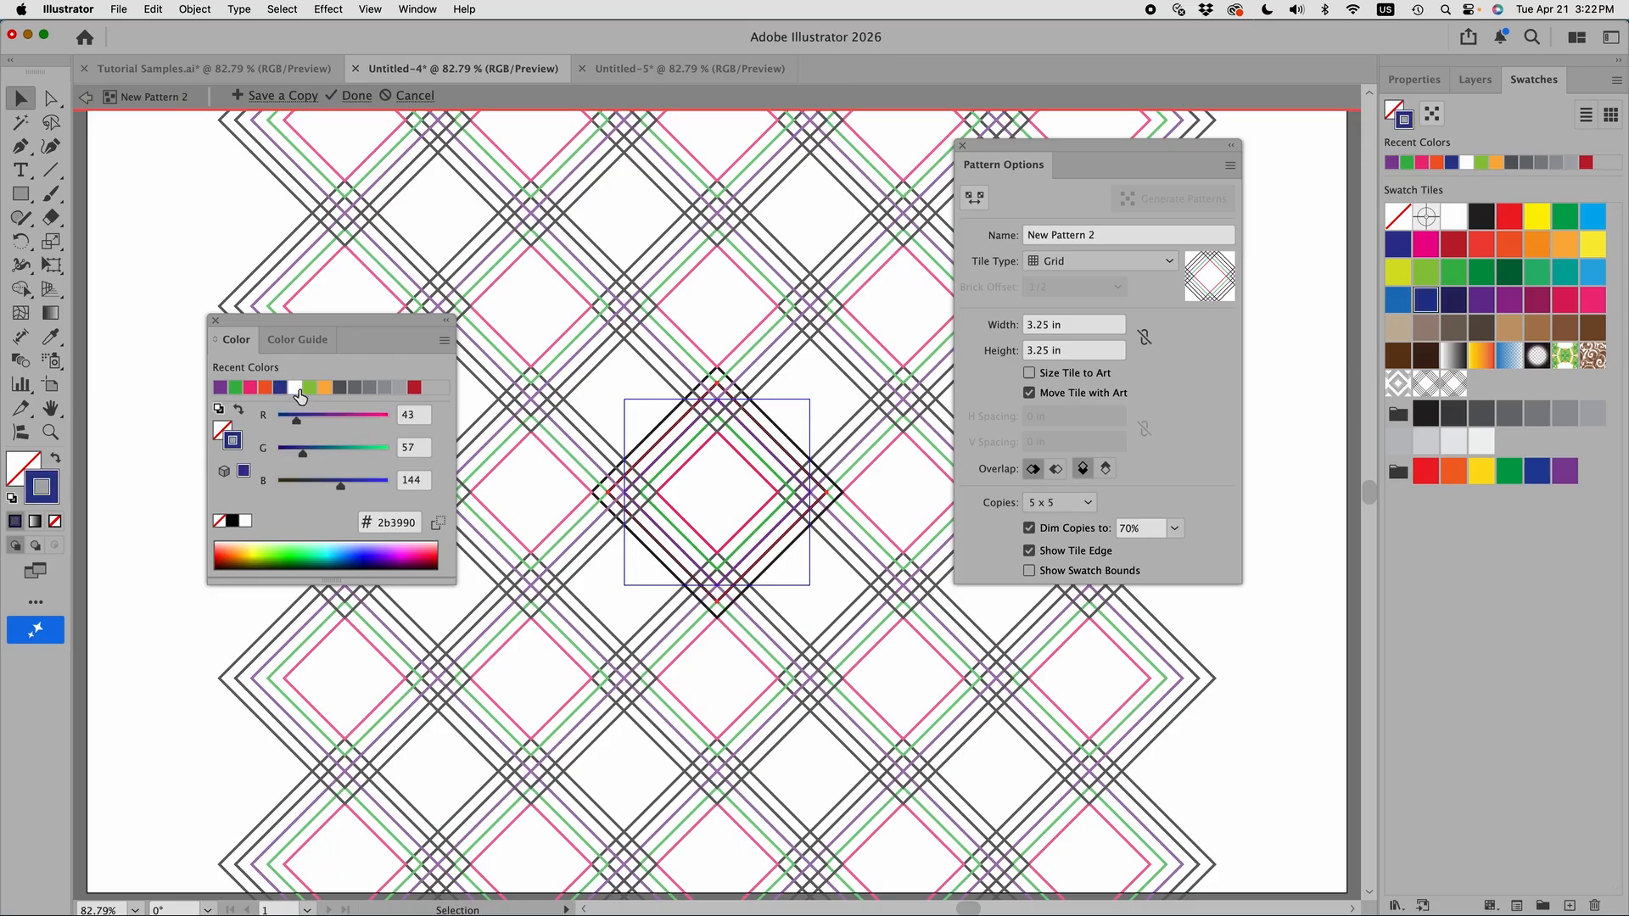
Stroke the outermost diamond of the tile in orange #fbb040 and close the colour settings.
{"action": "left_click", "coordinate": [664, 433]}
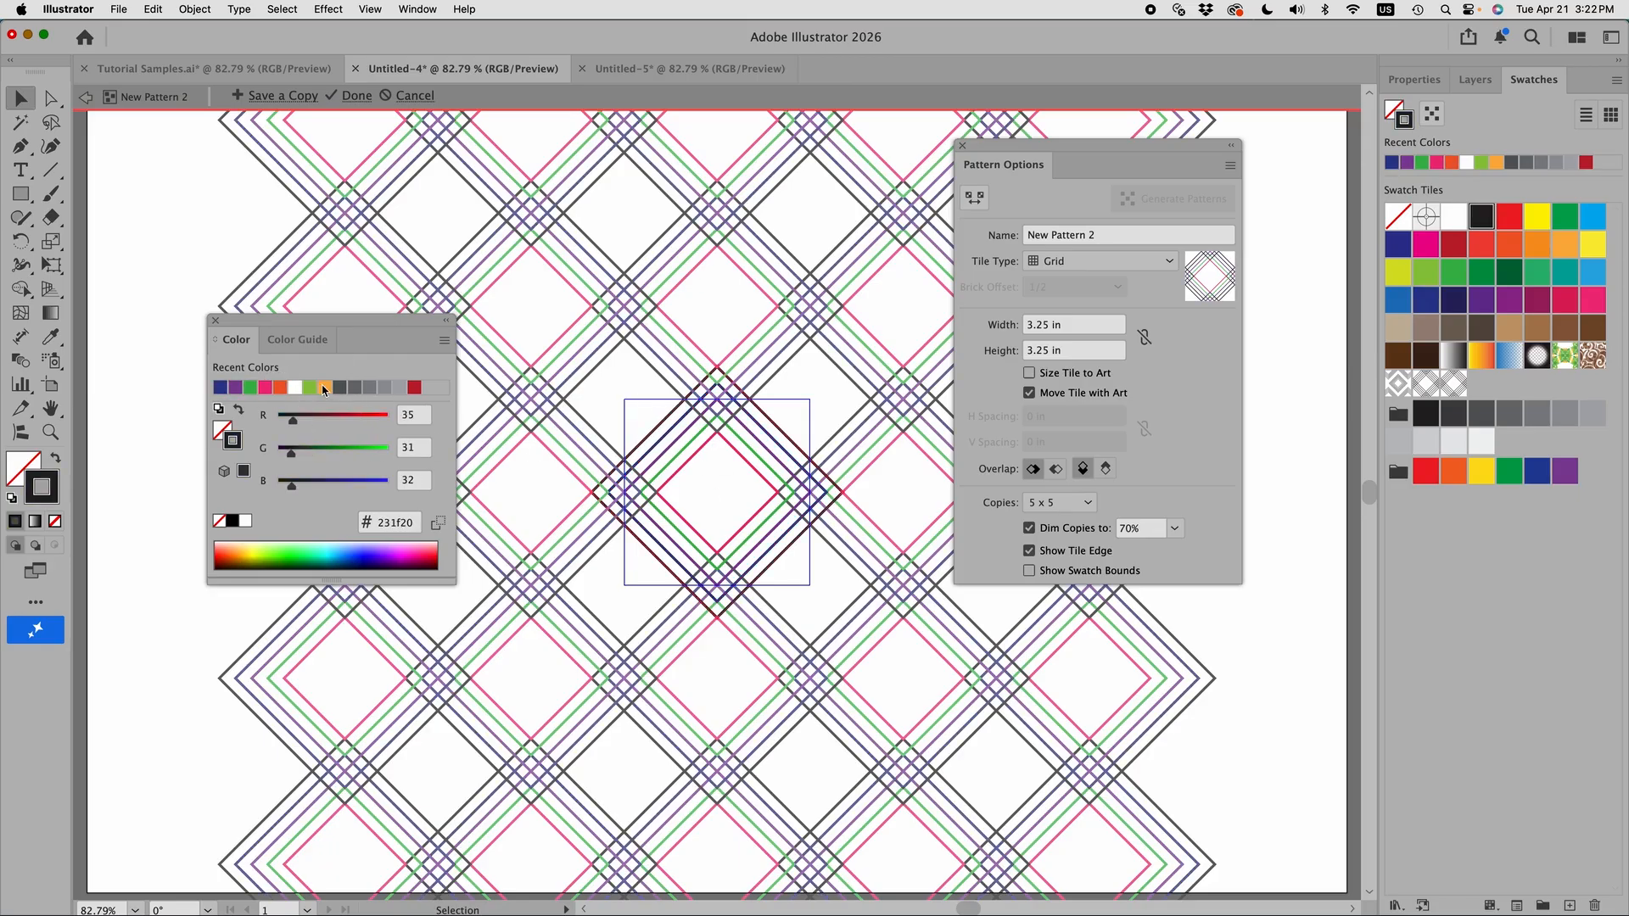
{"action": "left_click", "coordinate": [324, 388]}
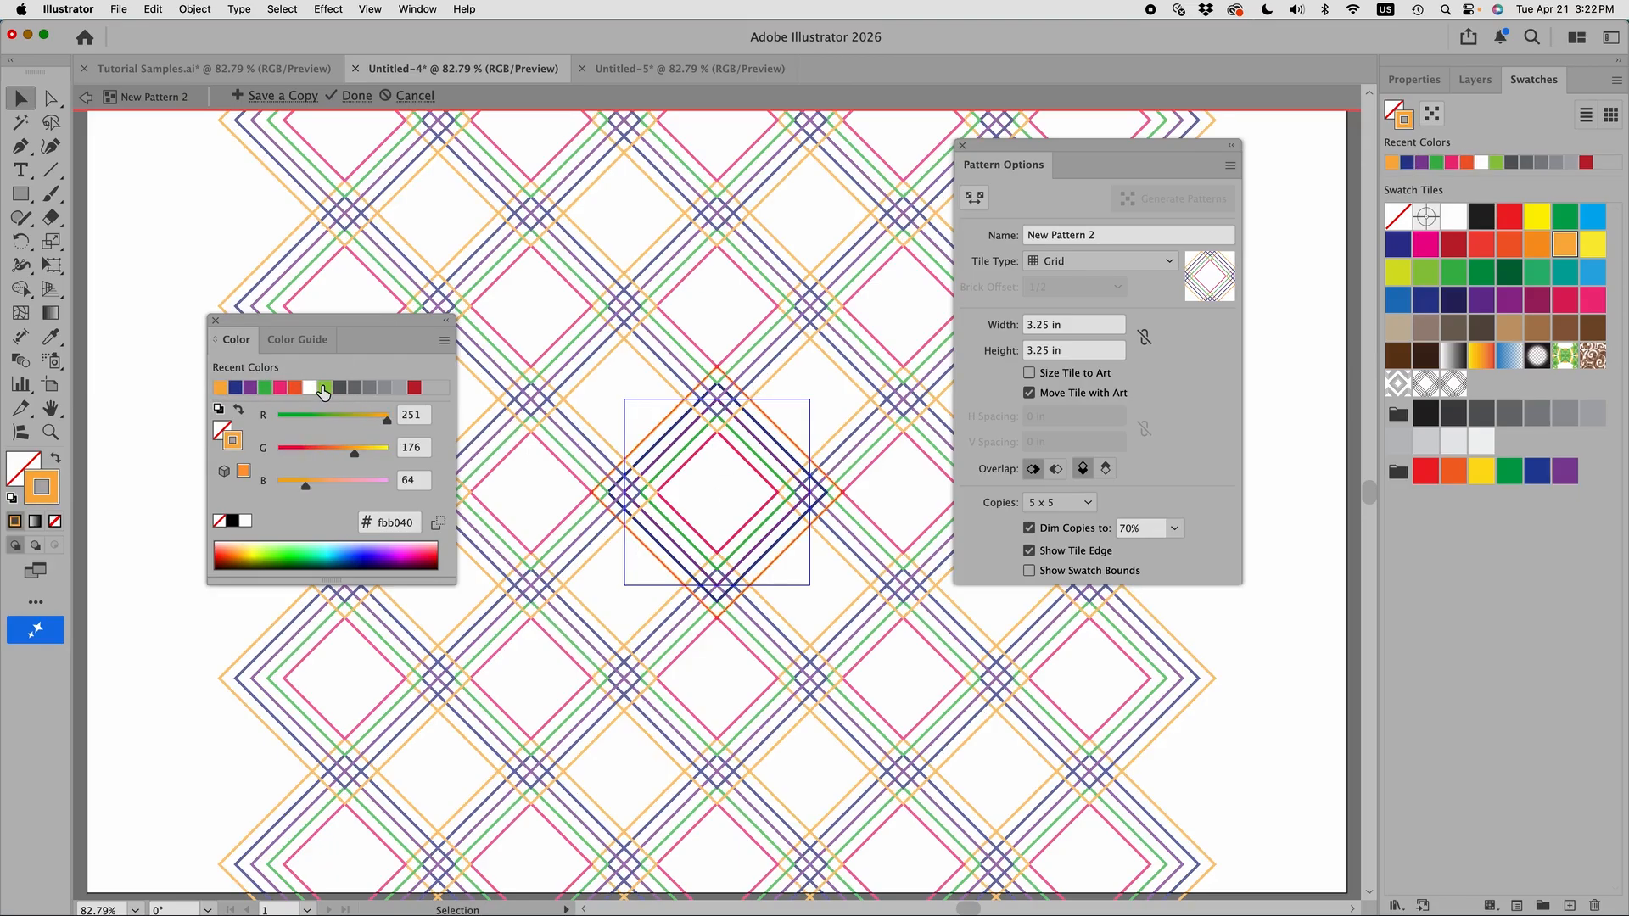
{"action": "left_click", "coordinate": [215, 321]}
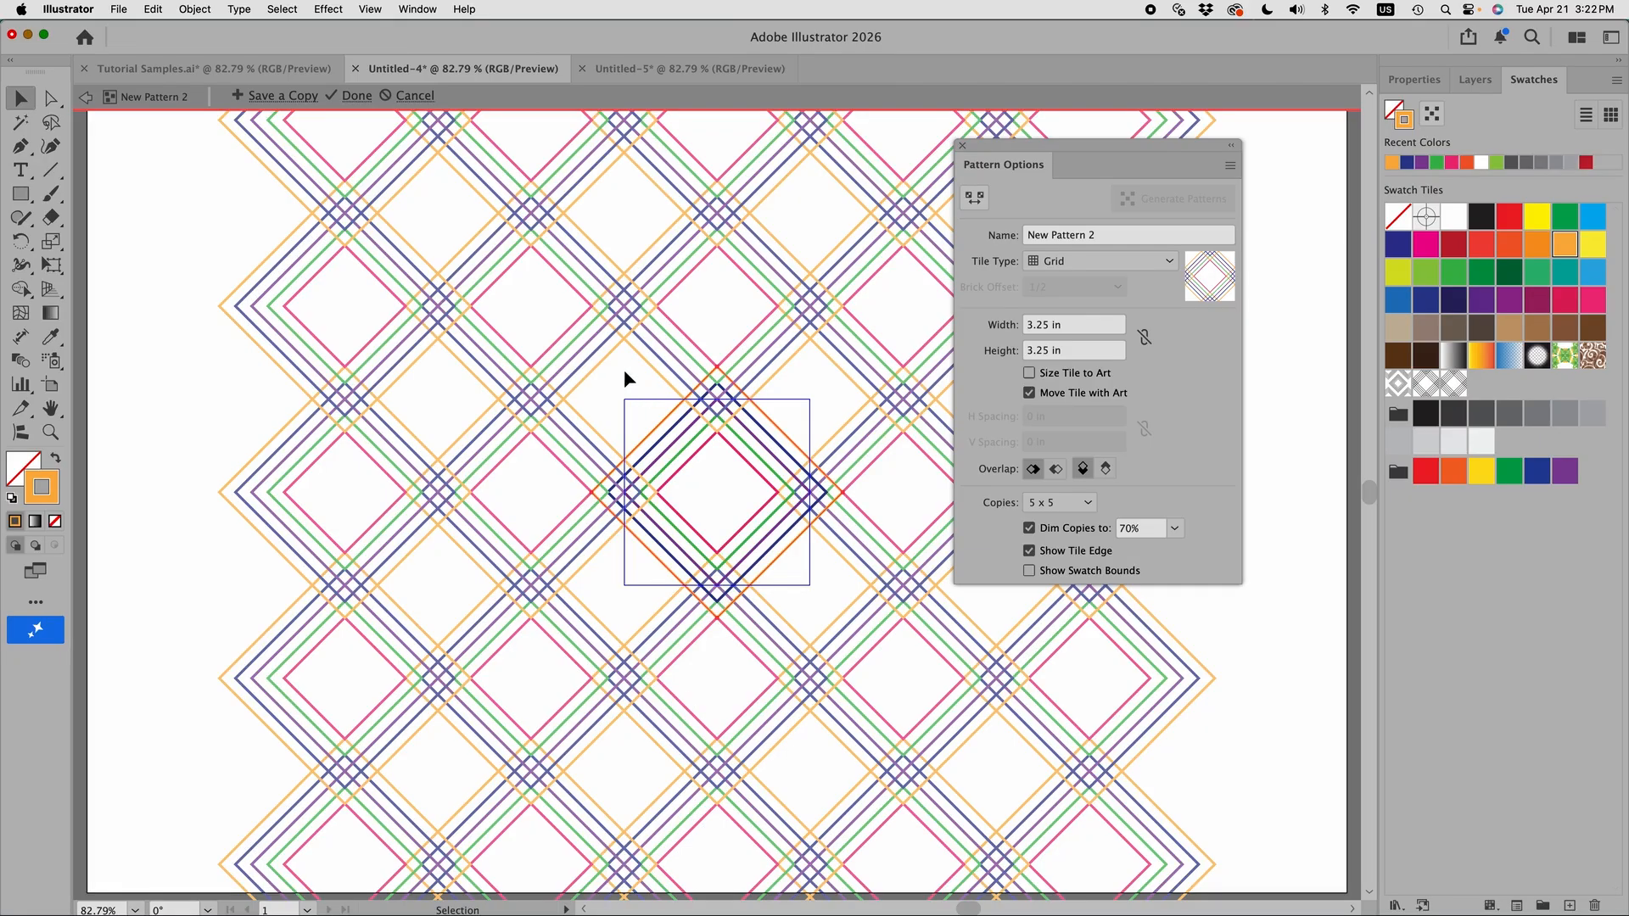
Set the stroke weight of all five diamonds to 4 pt and exit pattern editing, keeping the changes.
{"action": "mouse_move", "coordinate": [625, 370]}
{"action": "left_mouse_down"}
{"action": "mouse_move", "coordinate": [716, 440]}
{"action": "mouse_move", "coordinate": [802, 619]}
{"action": "left_mouse_up"}
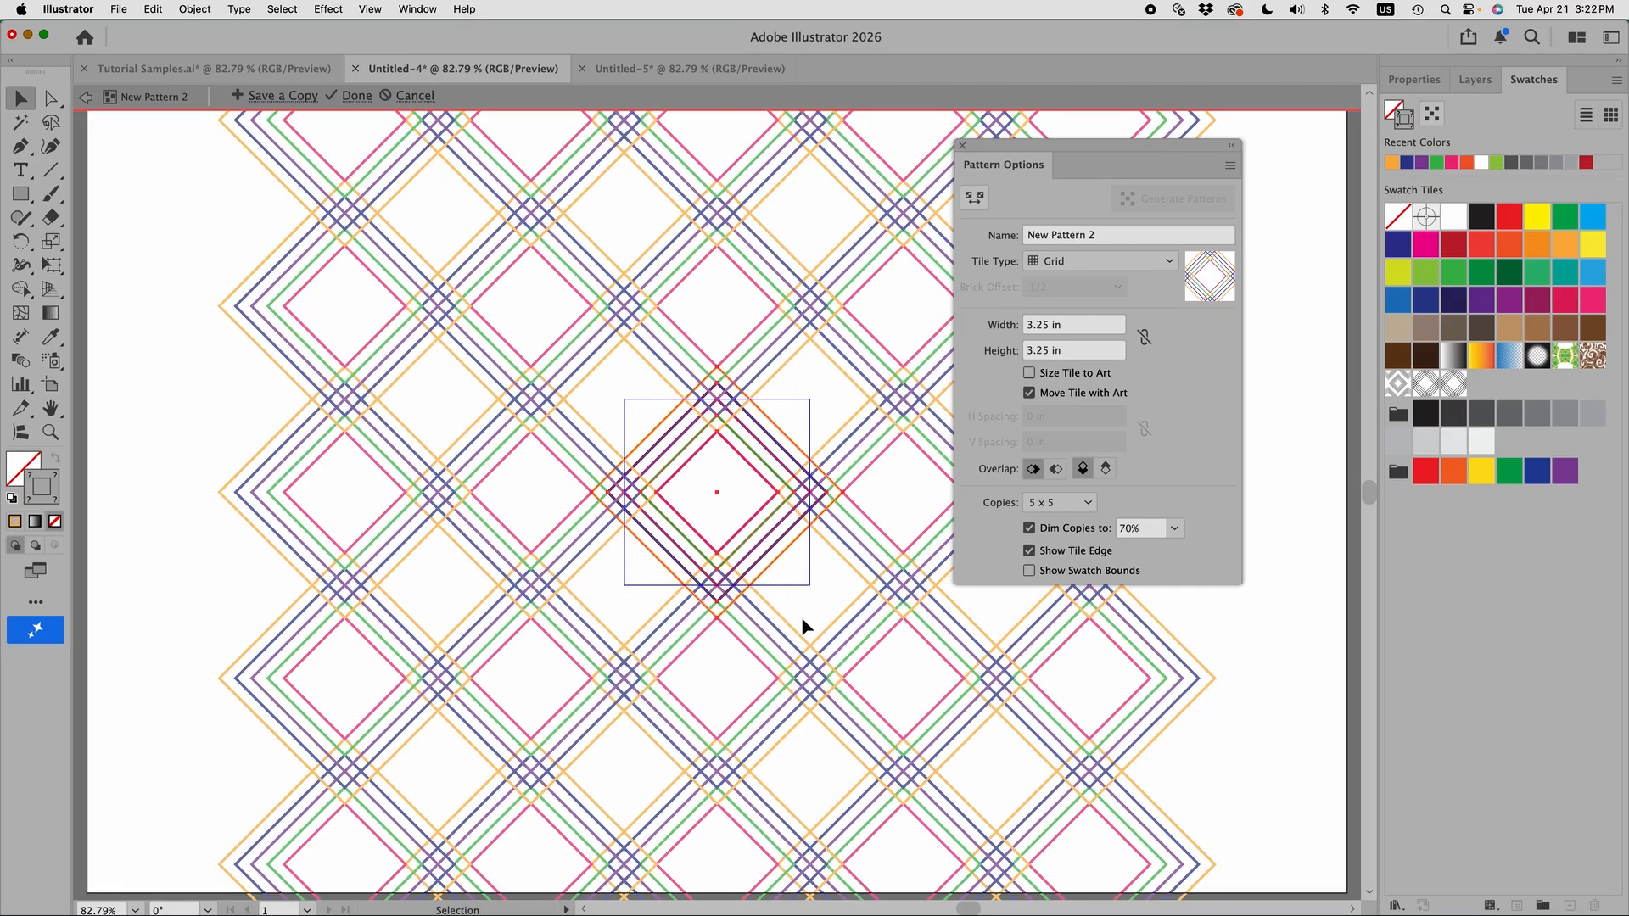
{"action": "left_click", "coordinate": [1415, 80]}
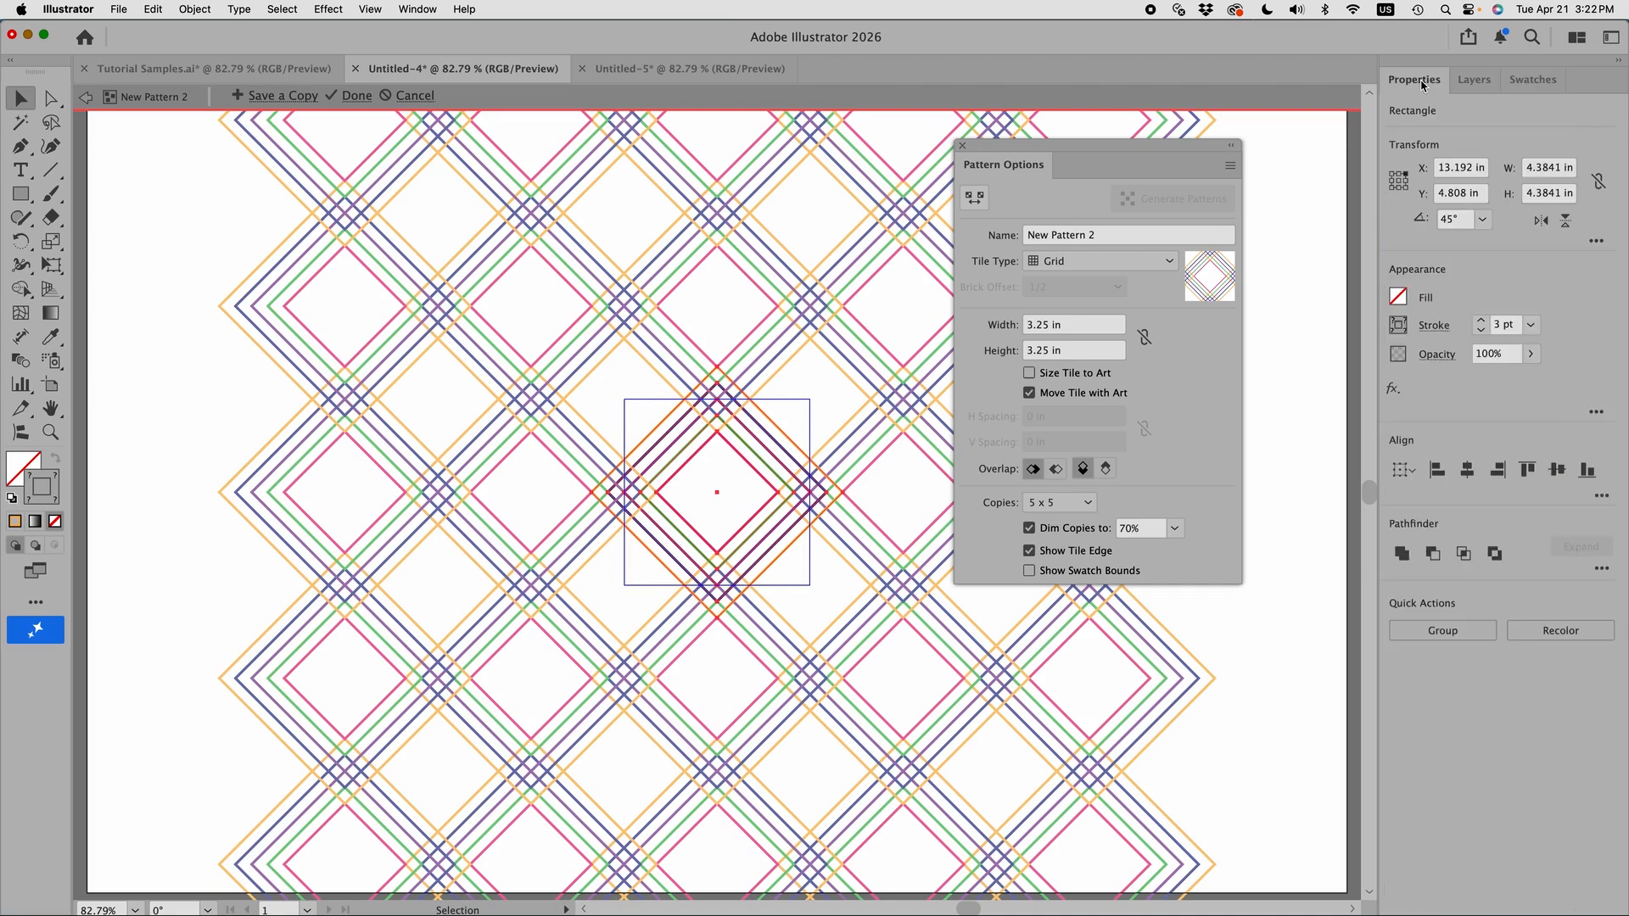
{"action": "left_click", "coordinate": [1481, 320]}
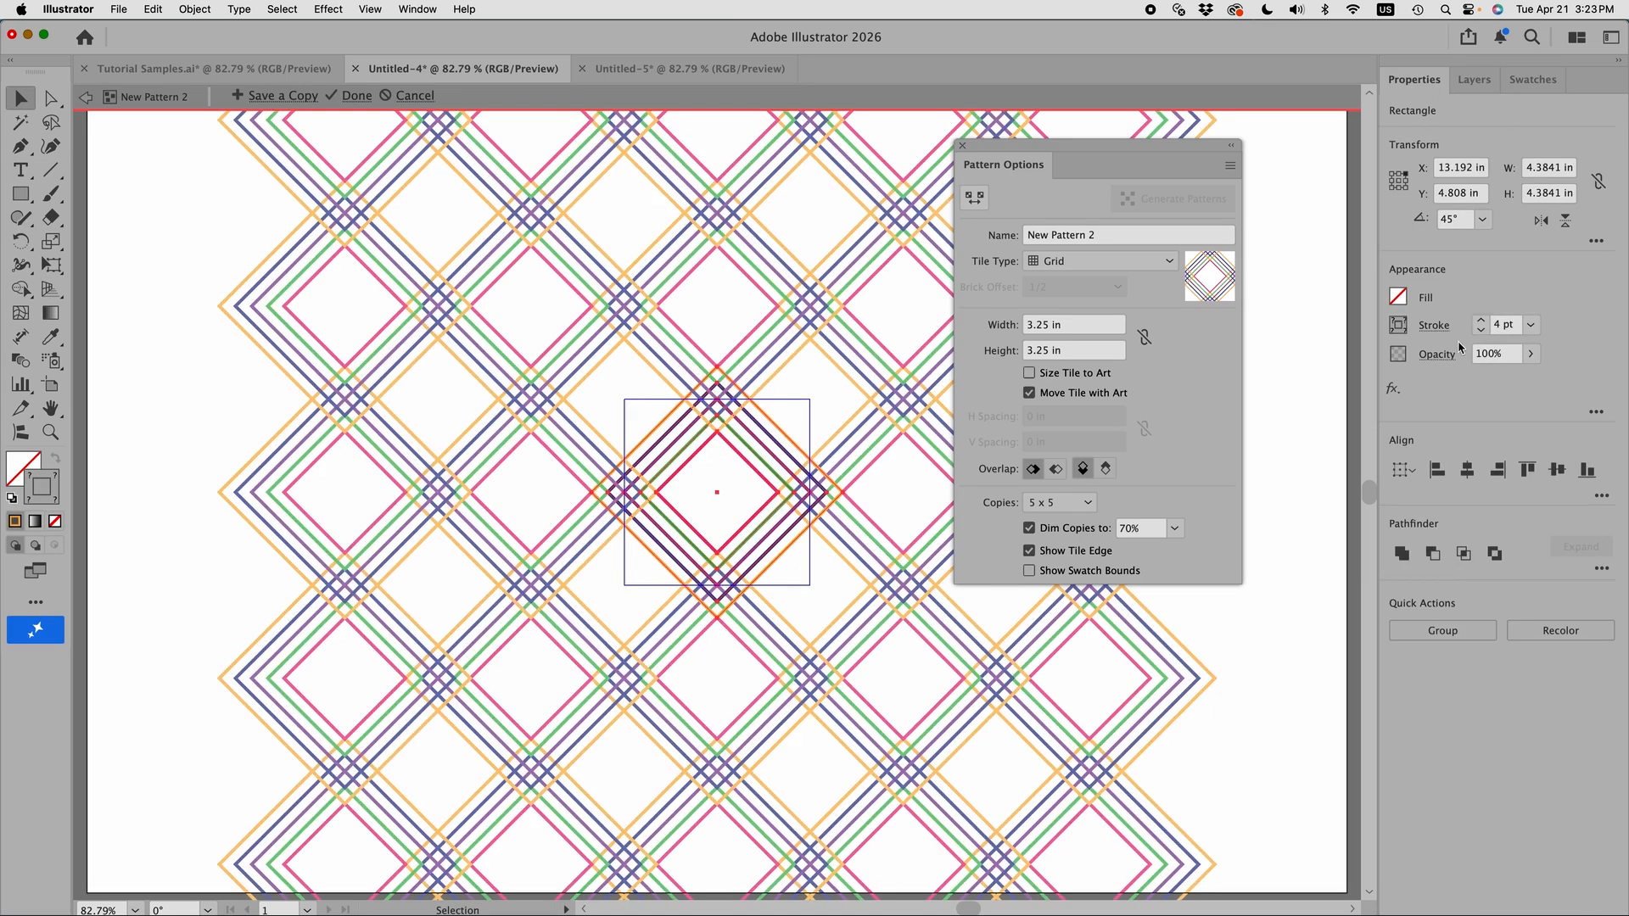
{"action": "left_click", "coordinate": [962, 145]}
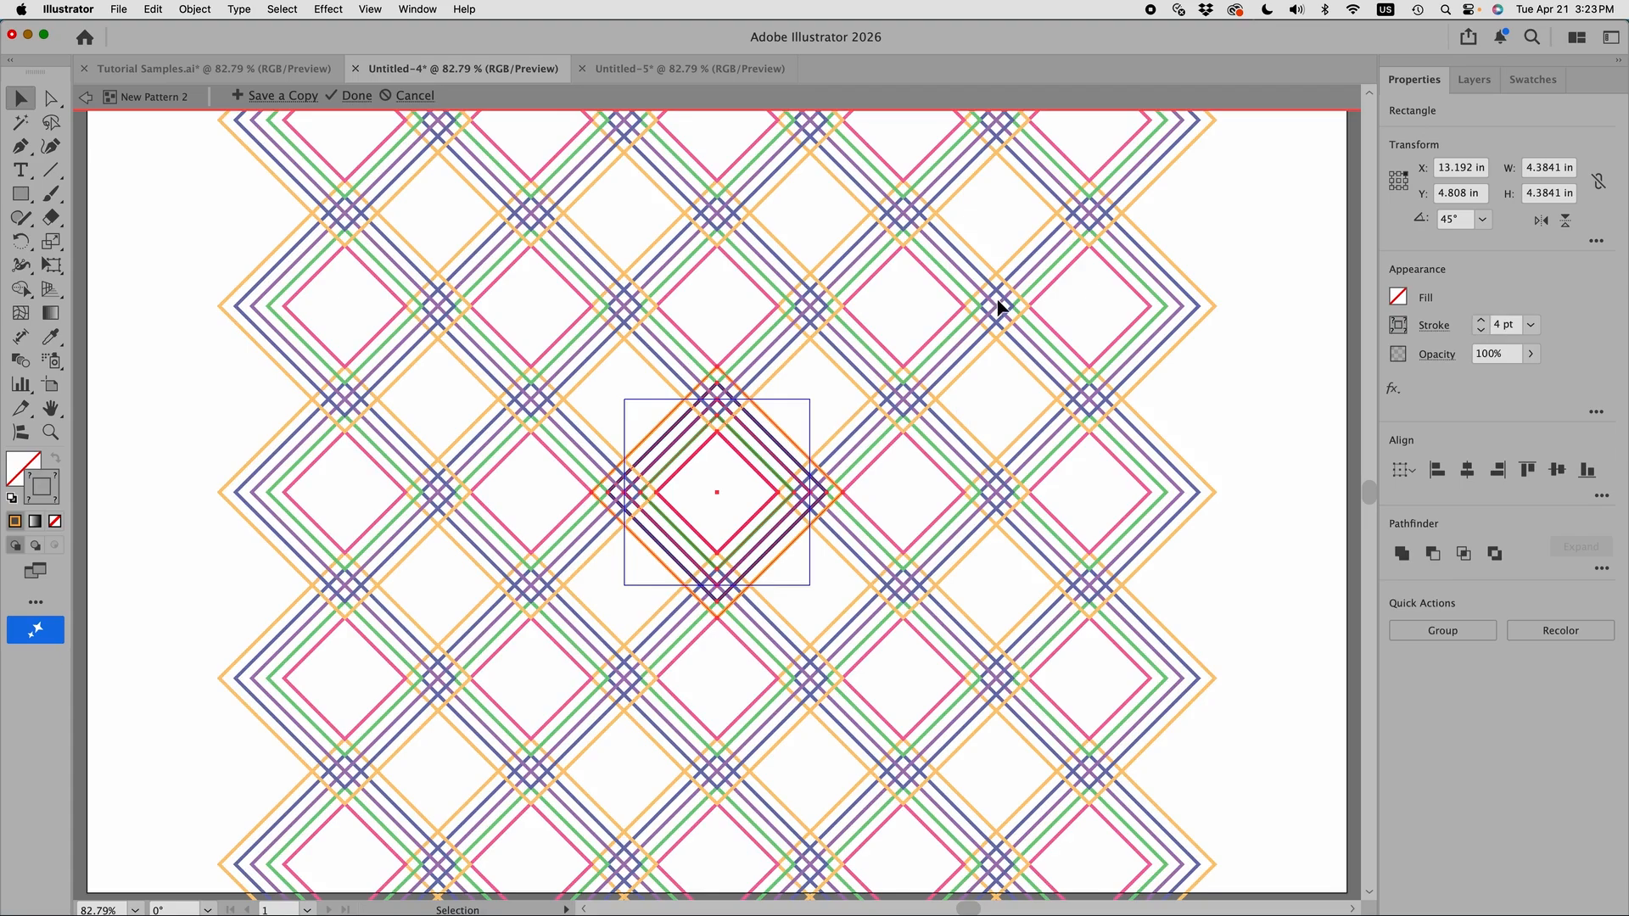
{"action": "left_click", "coordinate": [1532, 80]}
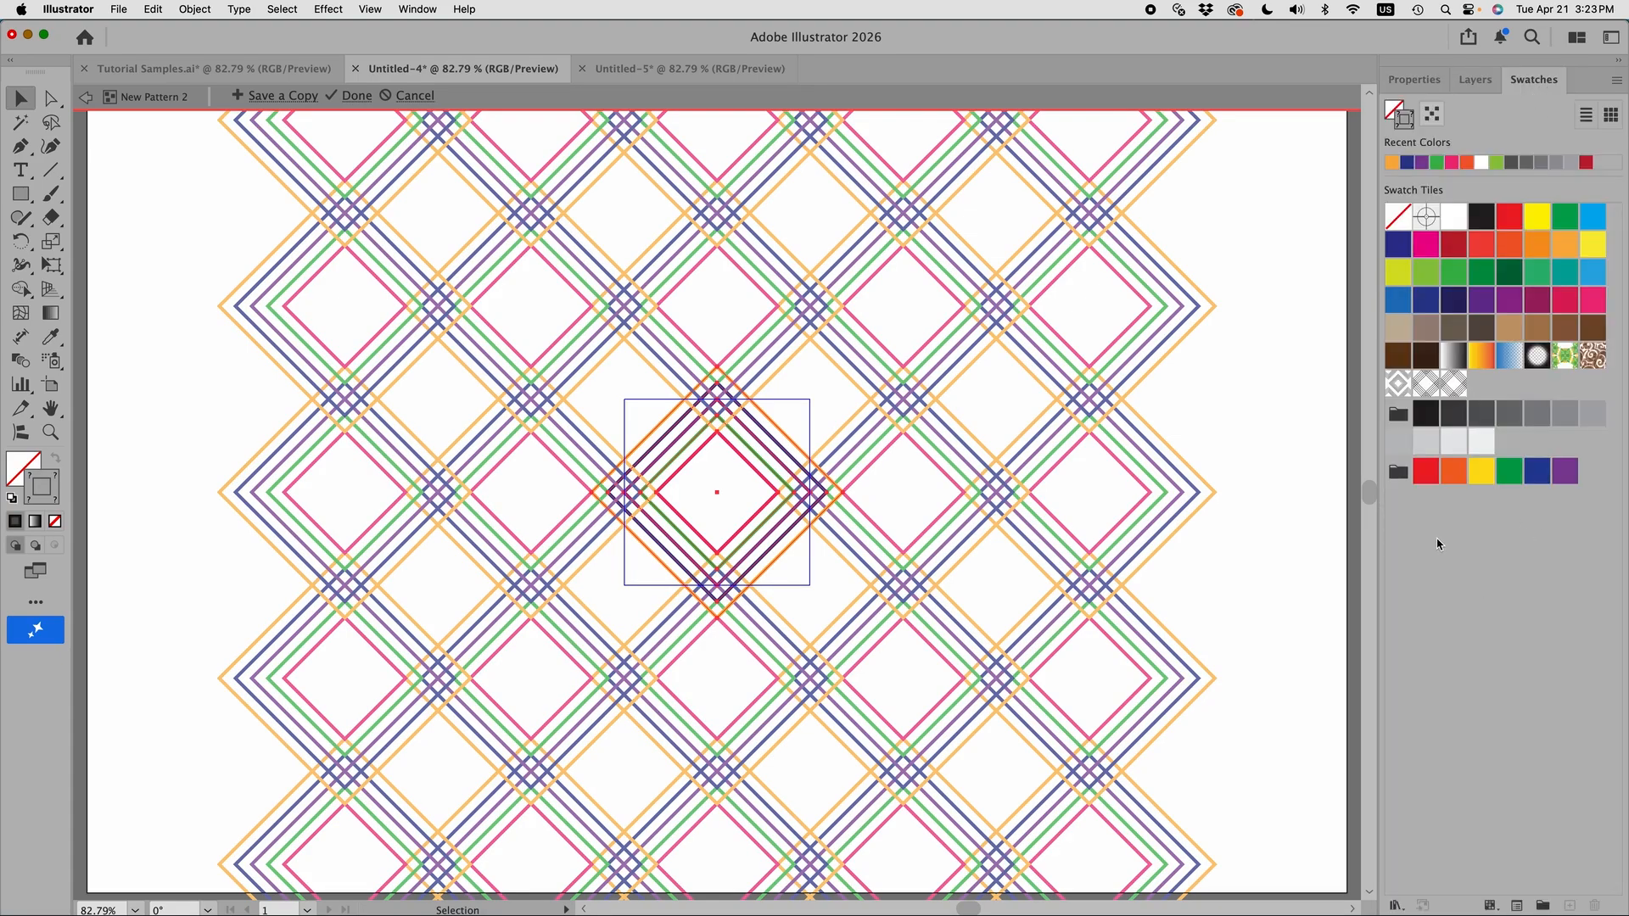
{"action": "left_click", "coordinate": [85, 98]}
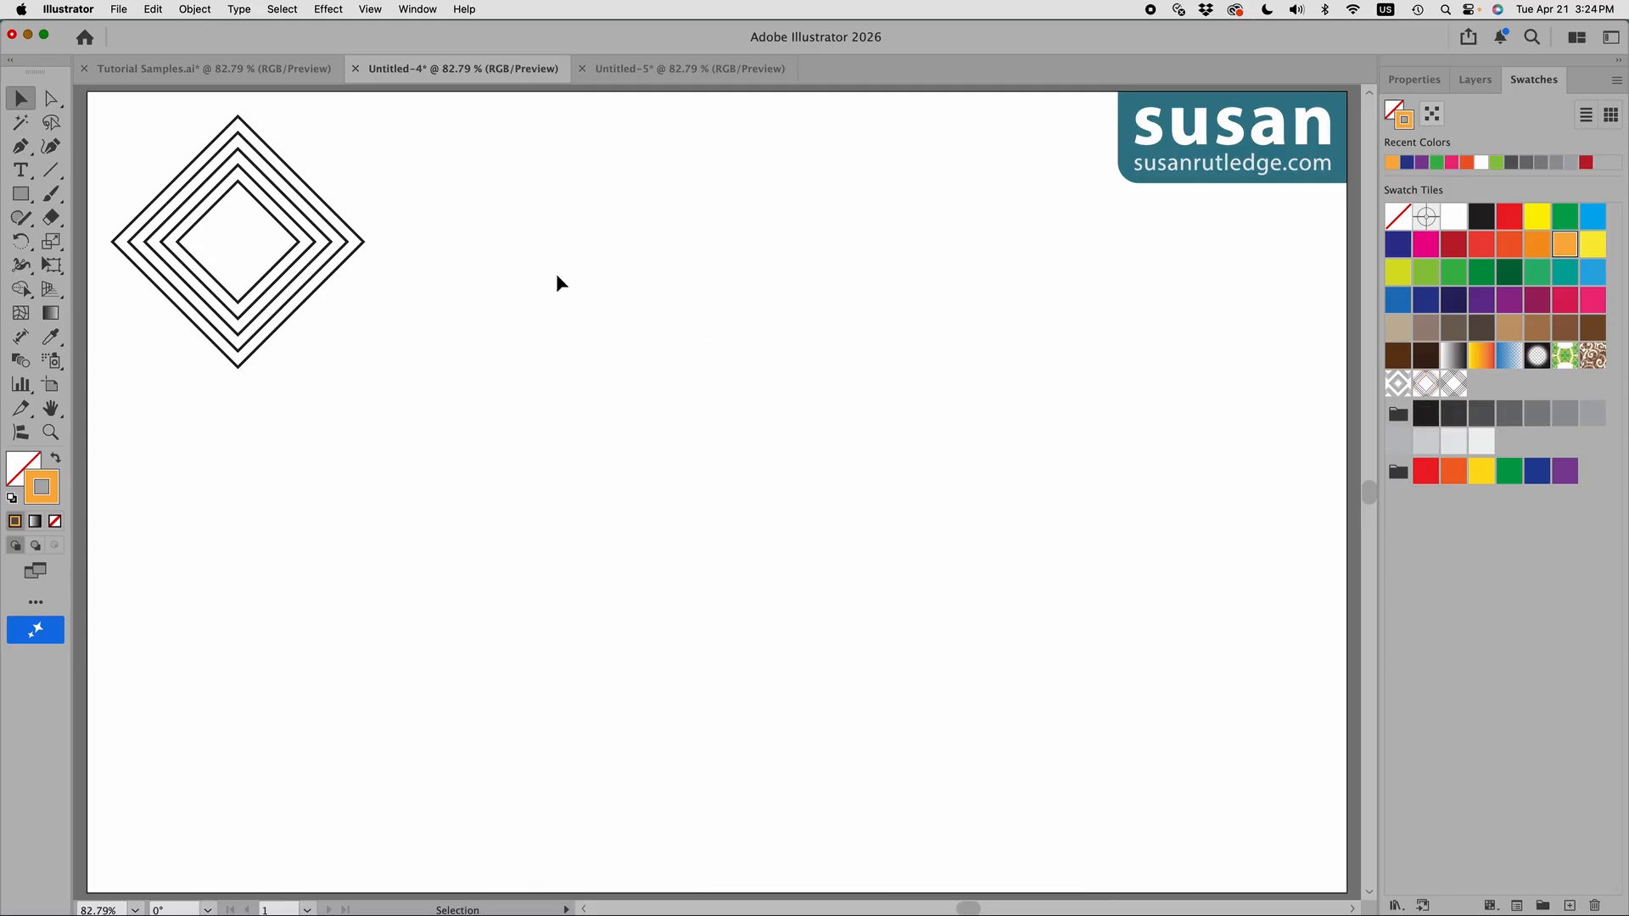
Examine the multicoloured plaid and black scallop samples in the Tutorial Samples document, and return to Untitled-4.
{"action": "left_click", "coordinate": [253, 70]}
{"action": "left_click", "coordinate": [822, 283]}
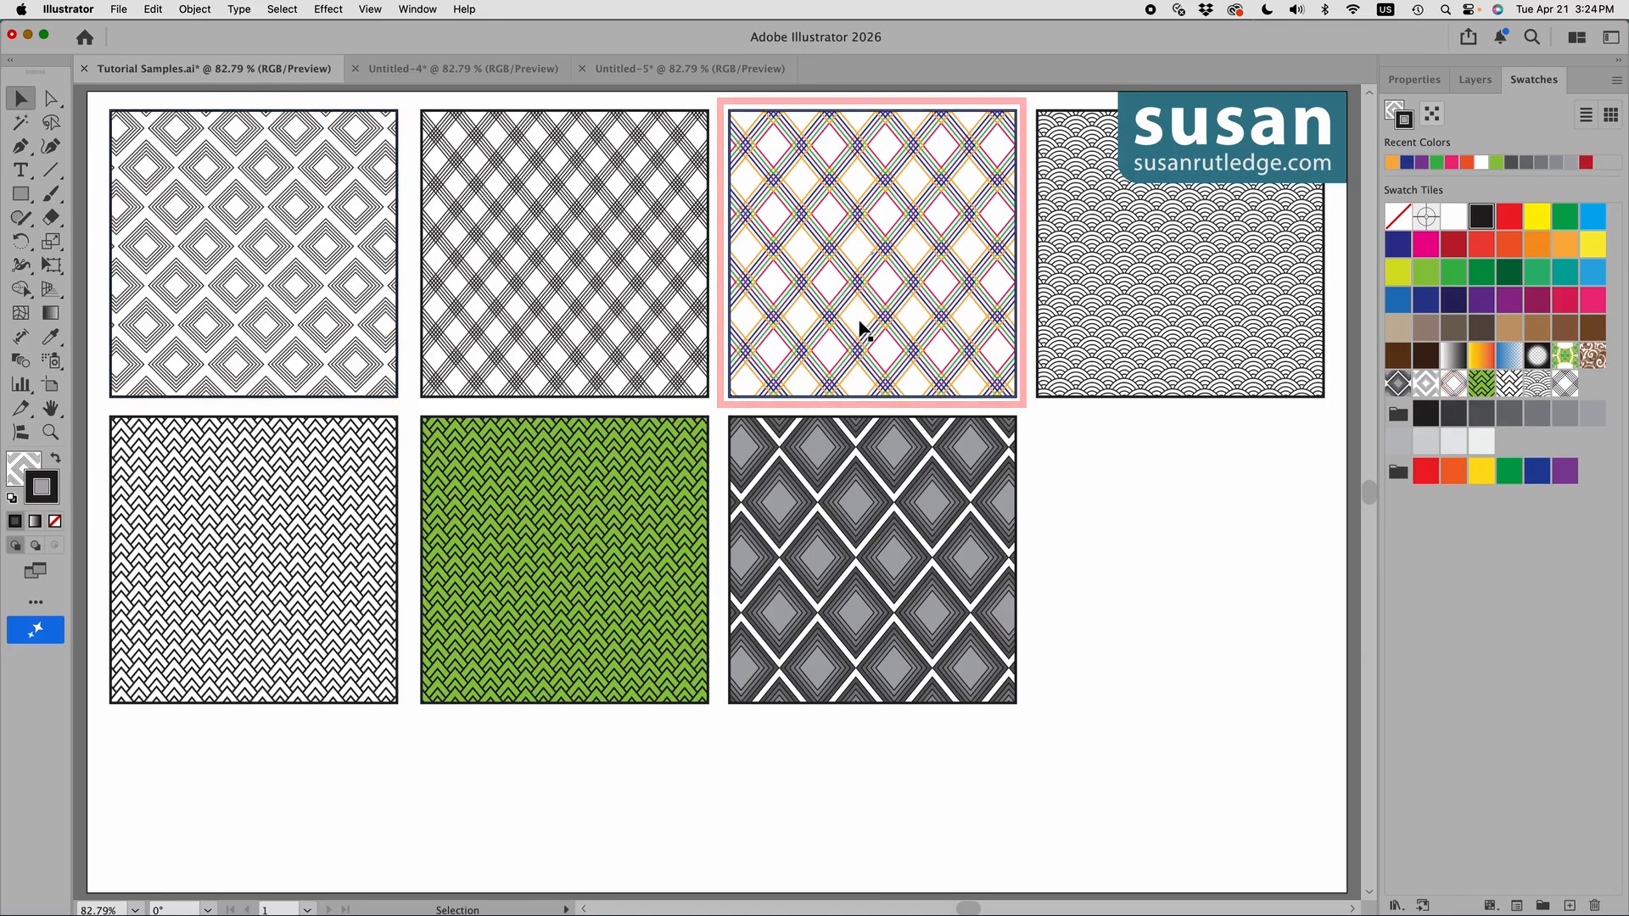
{"action": "left_click", "coordinate": [1146, 297]}
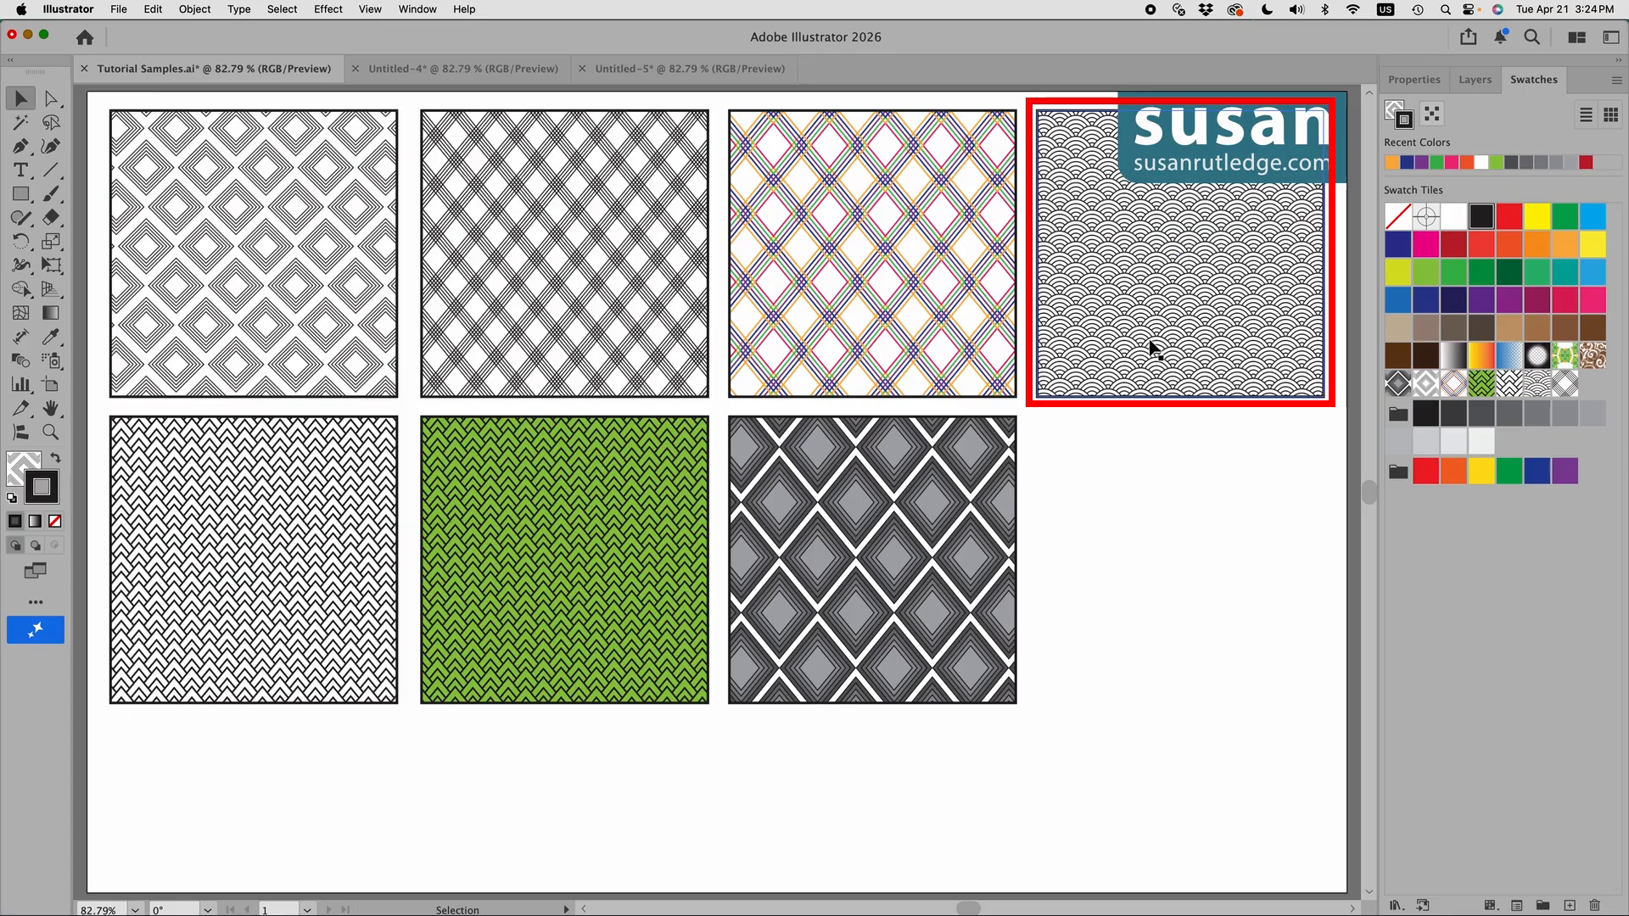
{"action": "left_click", "coordinate": [778, 265]}
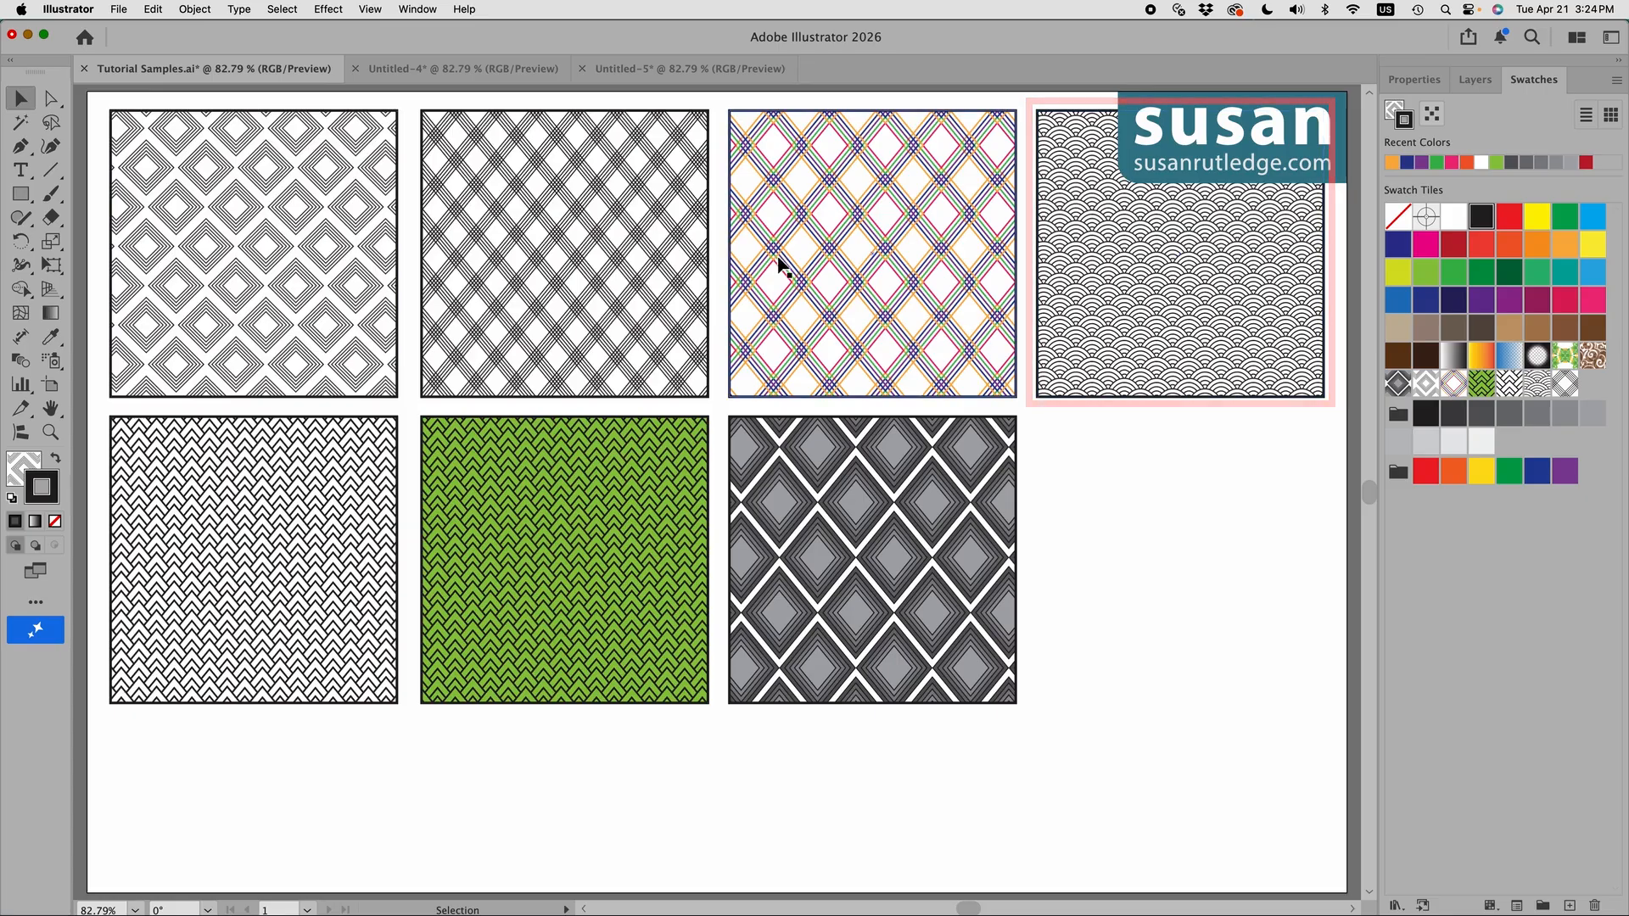
{"action": "left_click", "coordinate": [523, 70]}
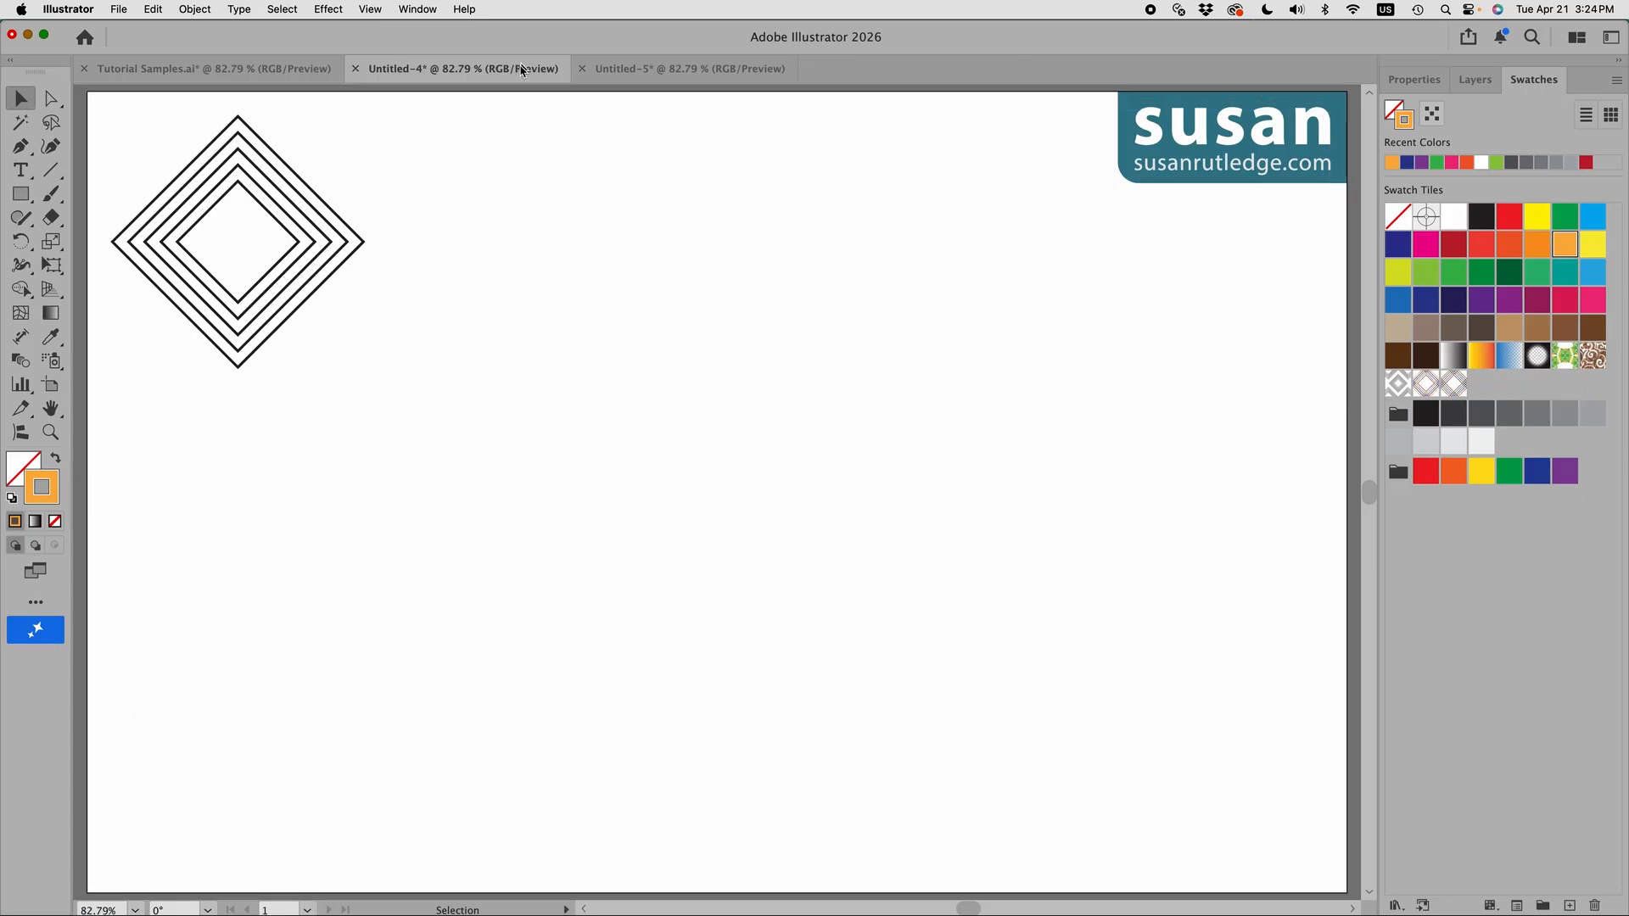
Create a circle 0.5 in wide and 0.5 in high in the empty area beside the concentric diamond.
{"action": "left_click", "coordinate": [19, 195]}
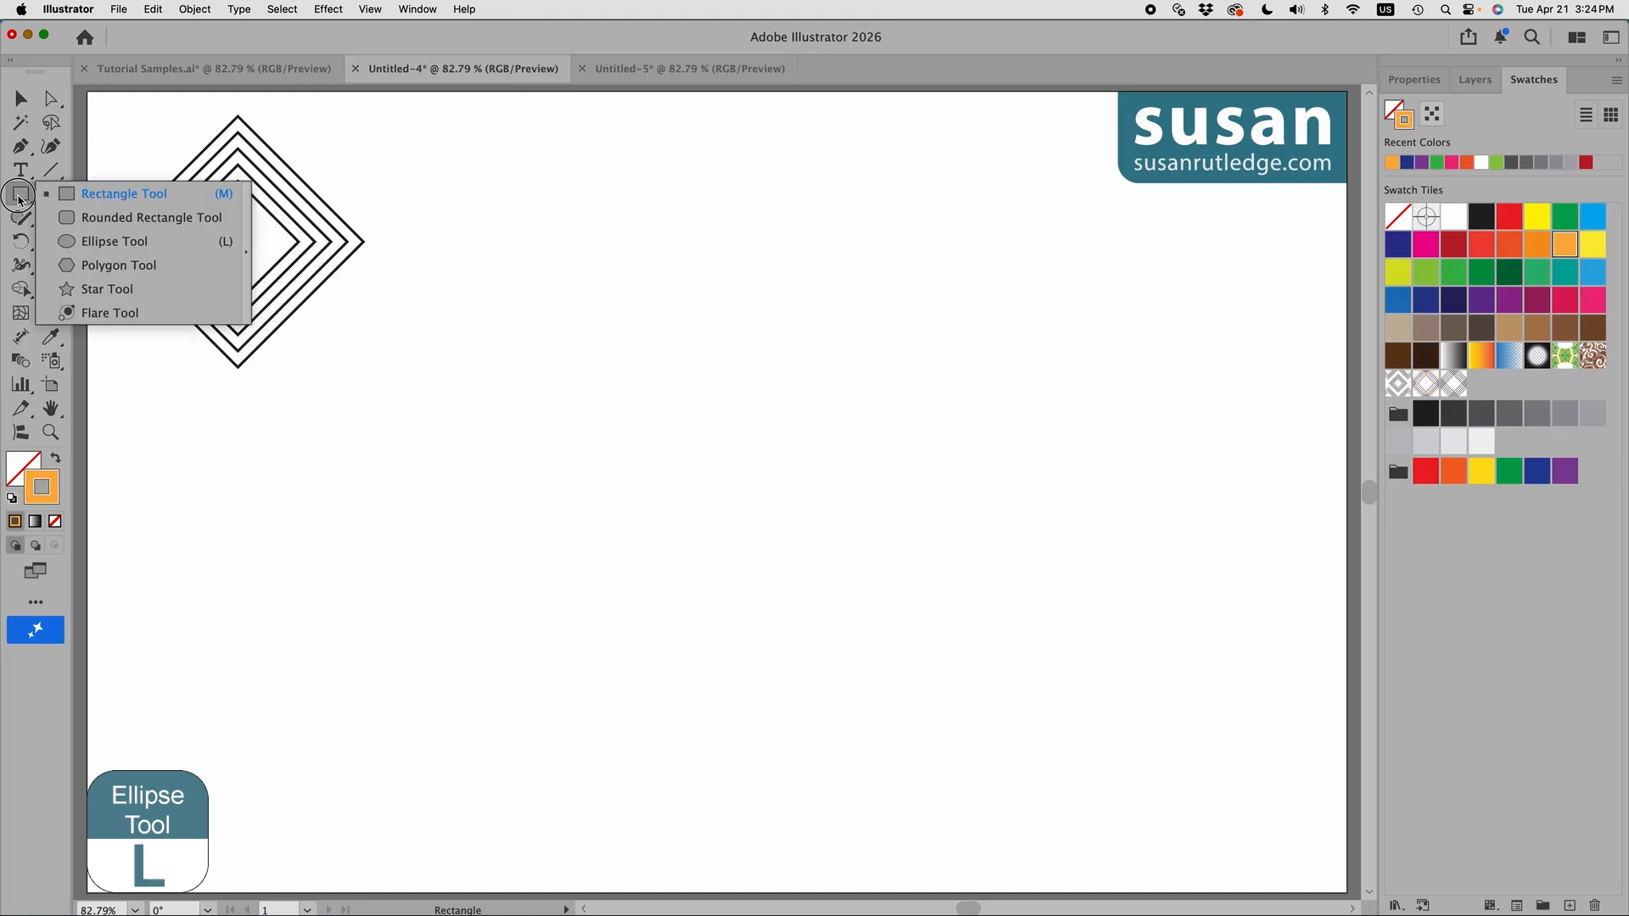
{"action": "left_click", "coordinate": [115, 241]}
{"action": "left_click", "coordinate": [673, 360]}
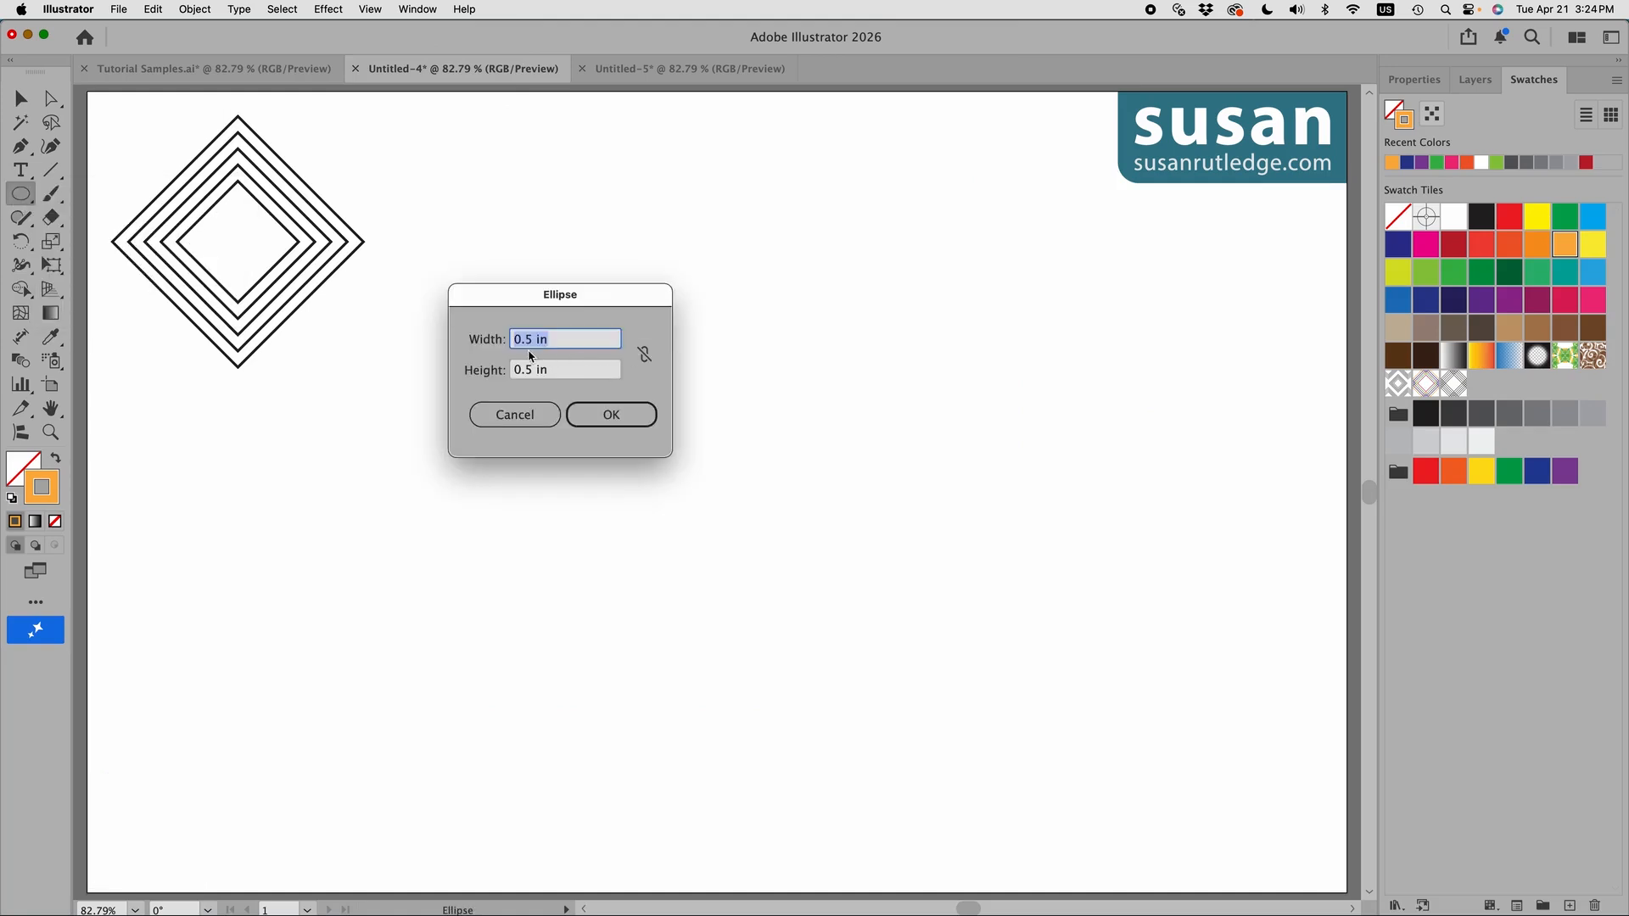
{"action": "left_click", "coordinate": [628, 414]}
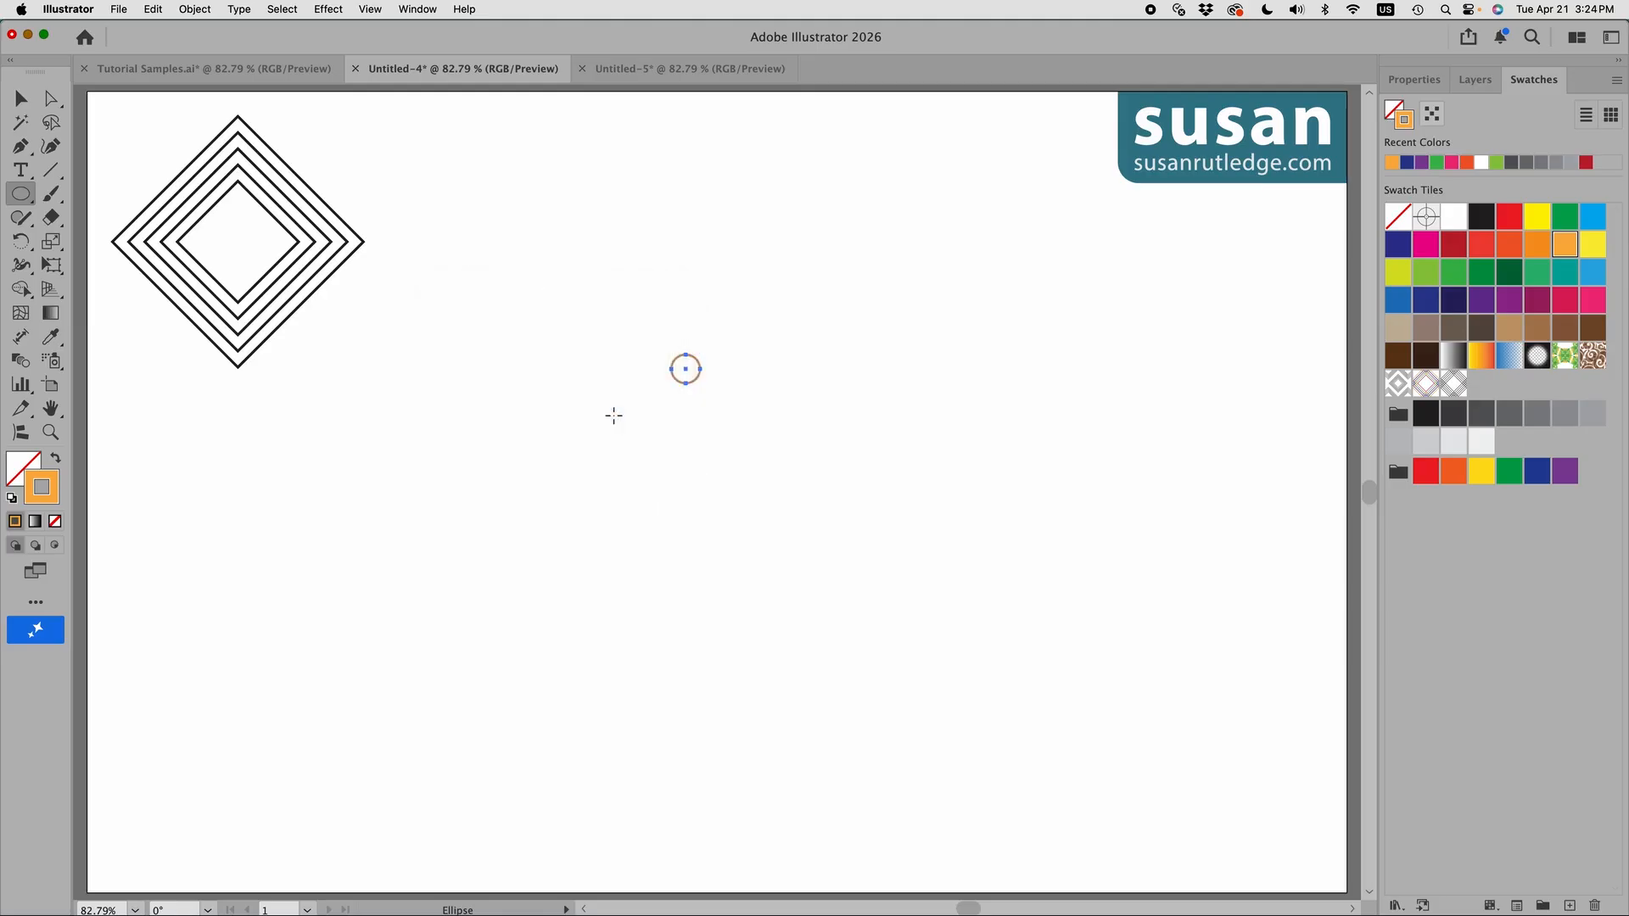
Give the small circle a black stroke and a white fill.
{"action": "left_click", "coordinate": [1414, 79]}
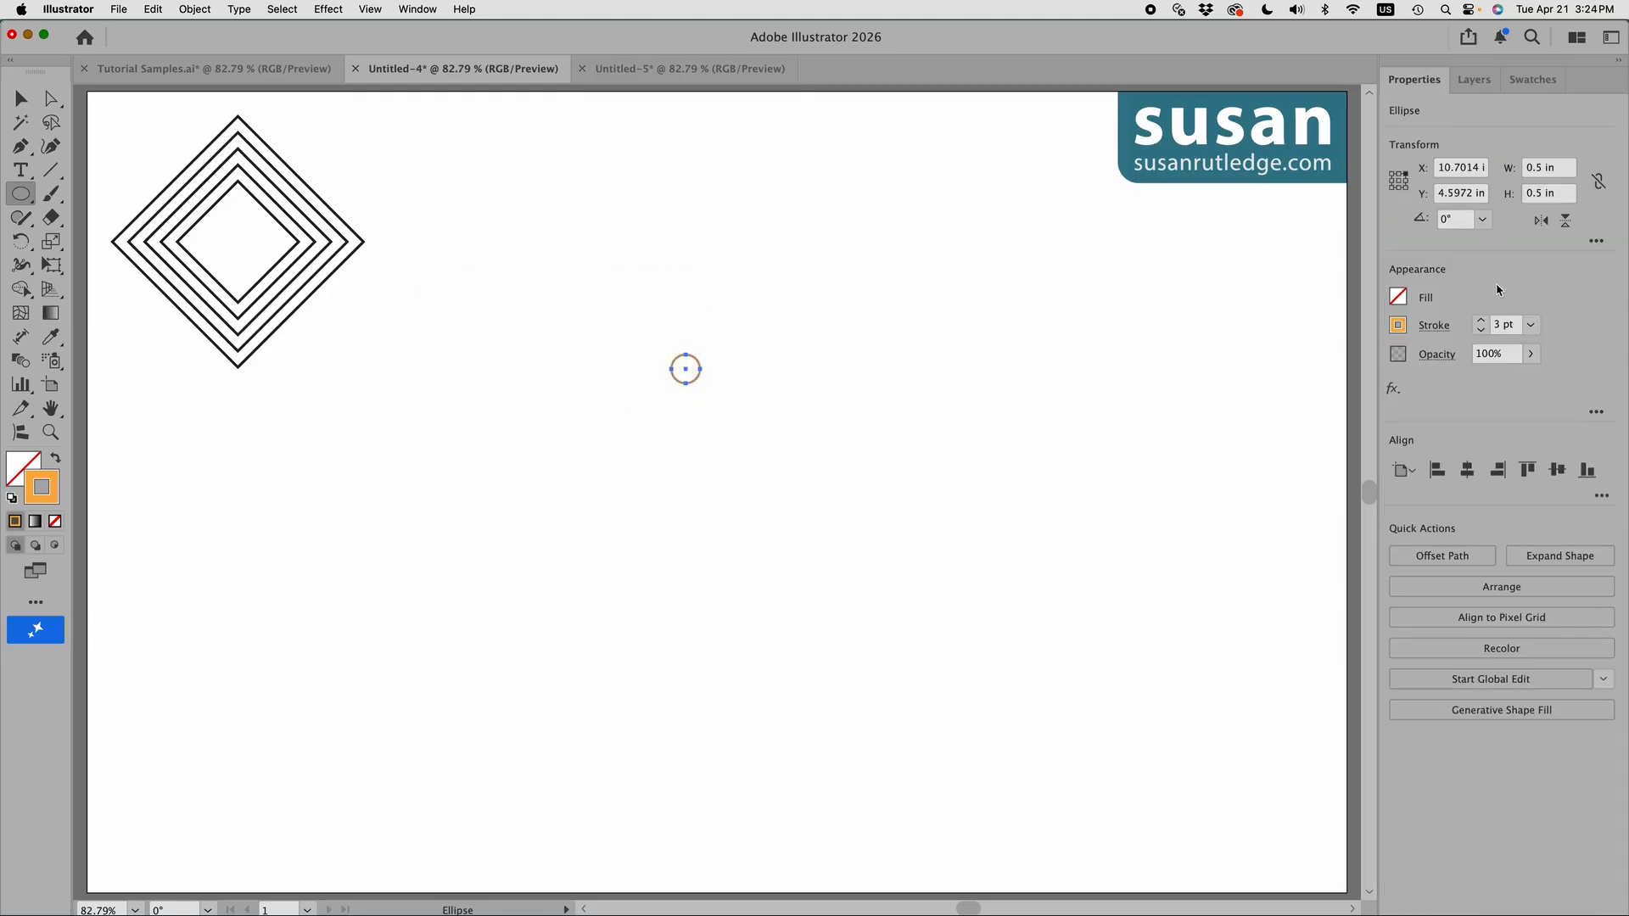
{"action": "left_click", "coordinate": [1397, 325]}
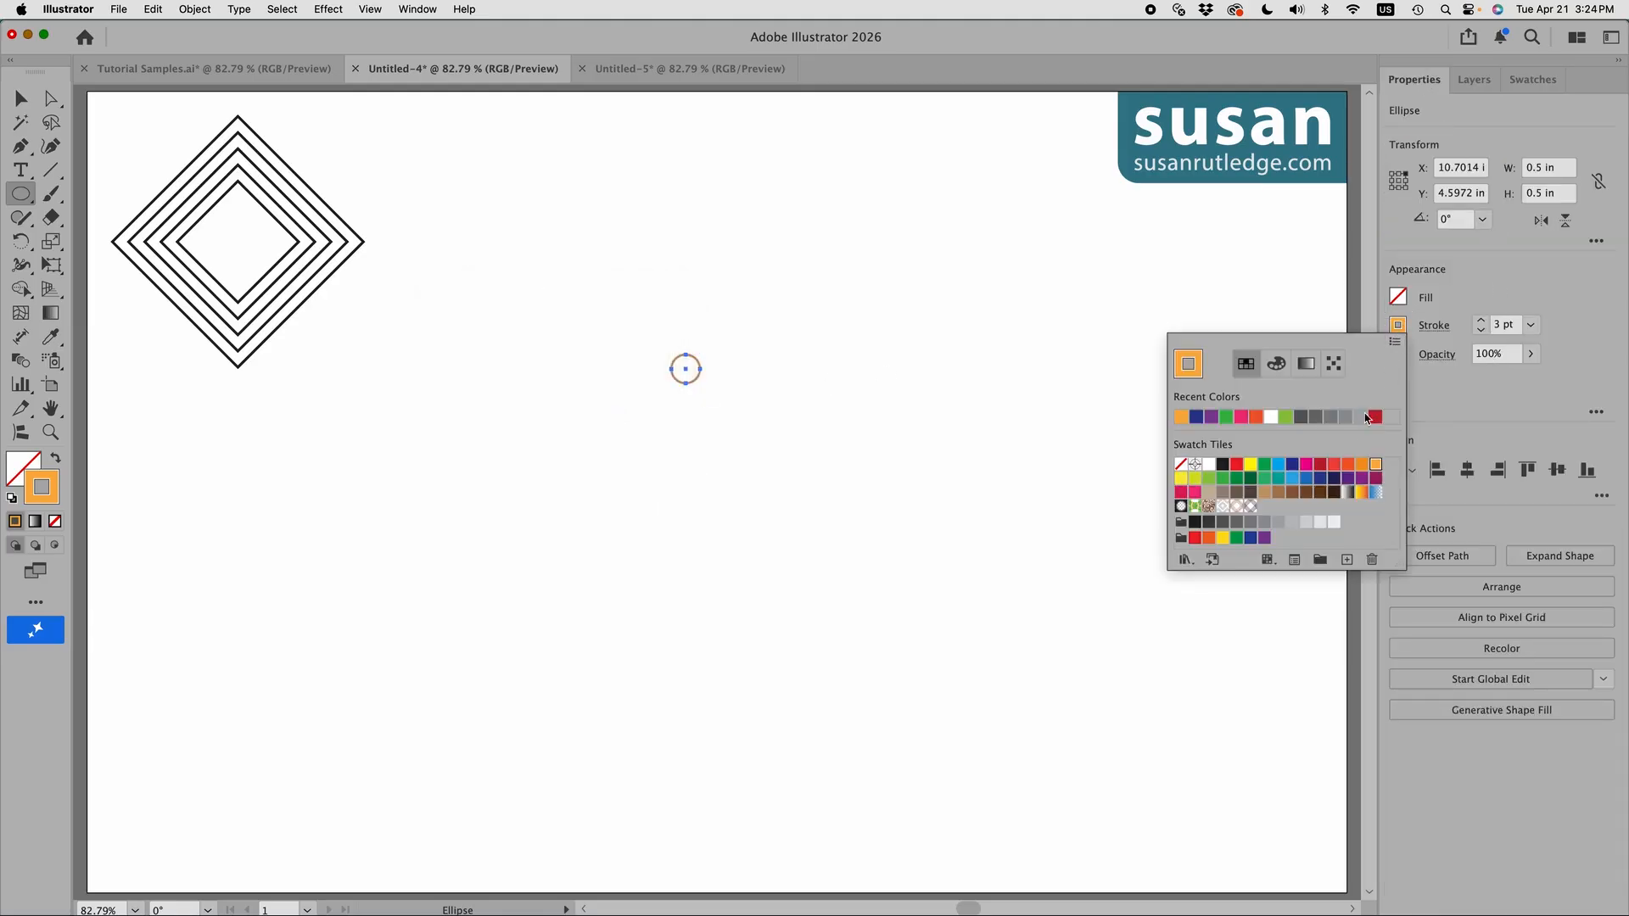
{"action": "left_click", "coordinate": [1222, 465]}
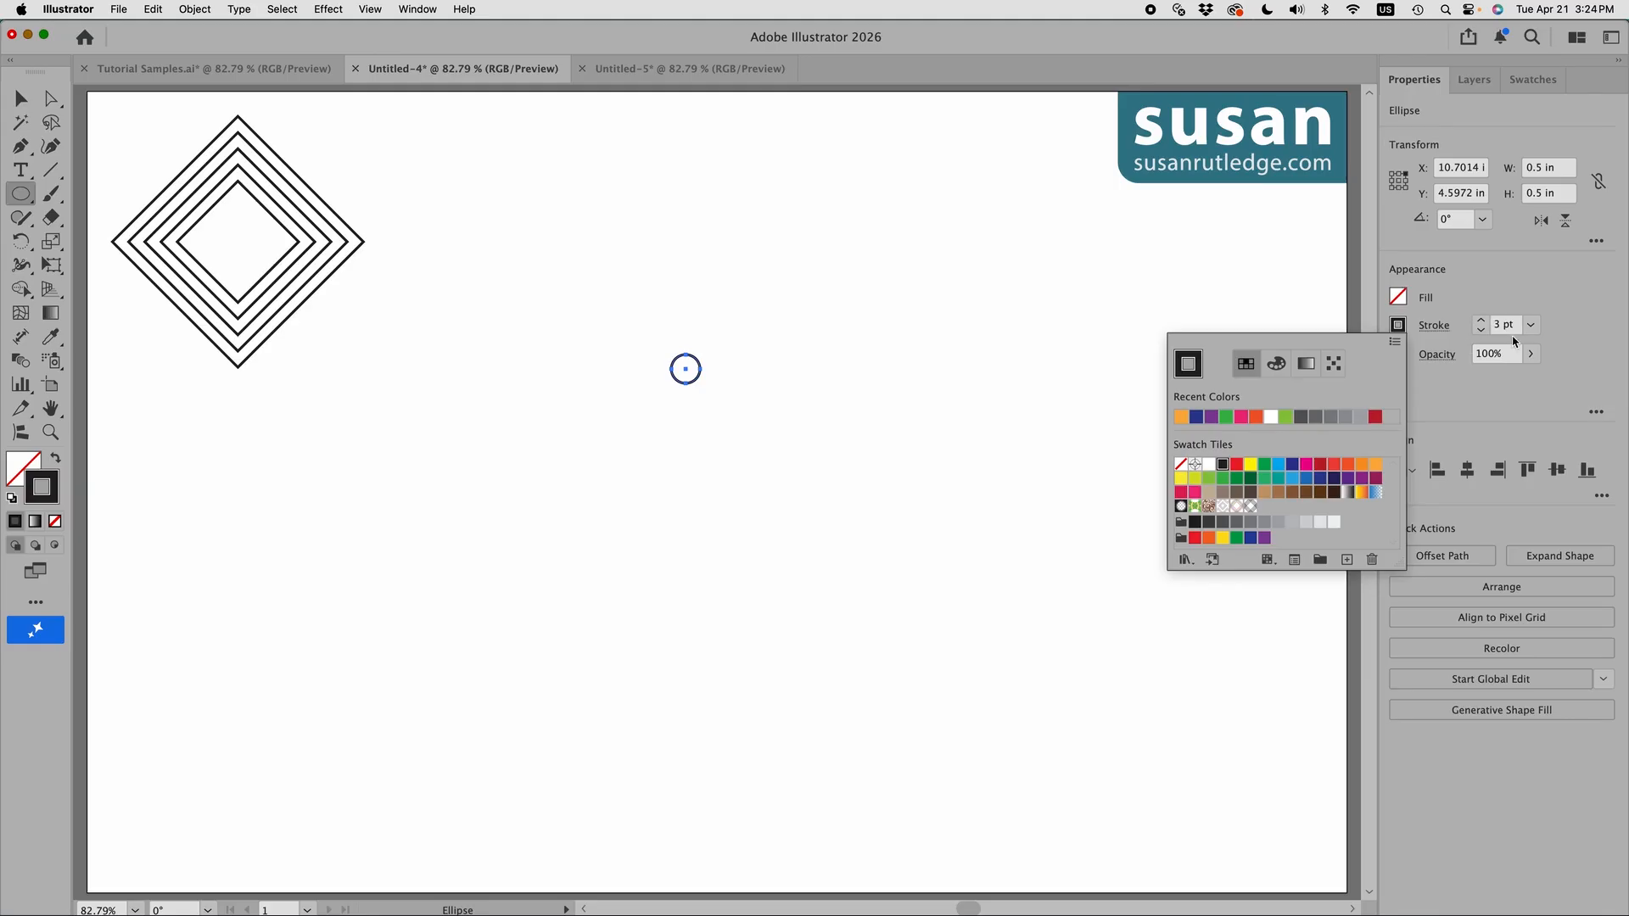
{"action": "left_click", "coordinate": [1476, 302]}
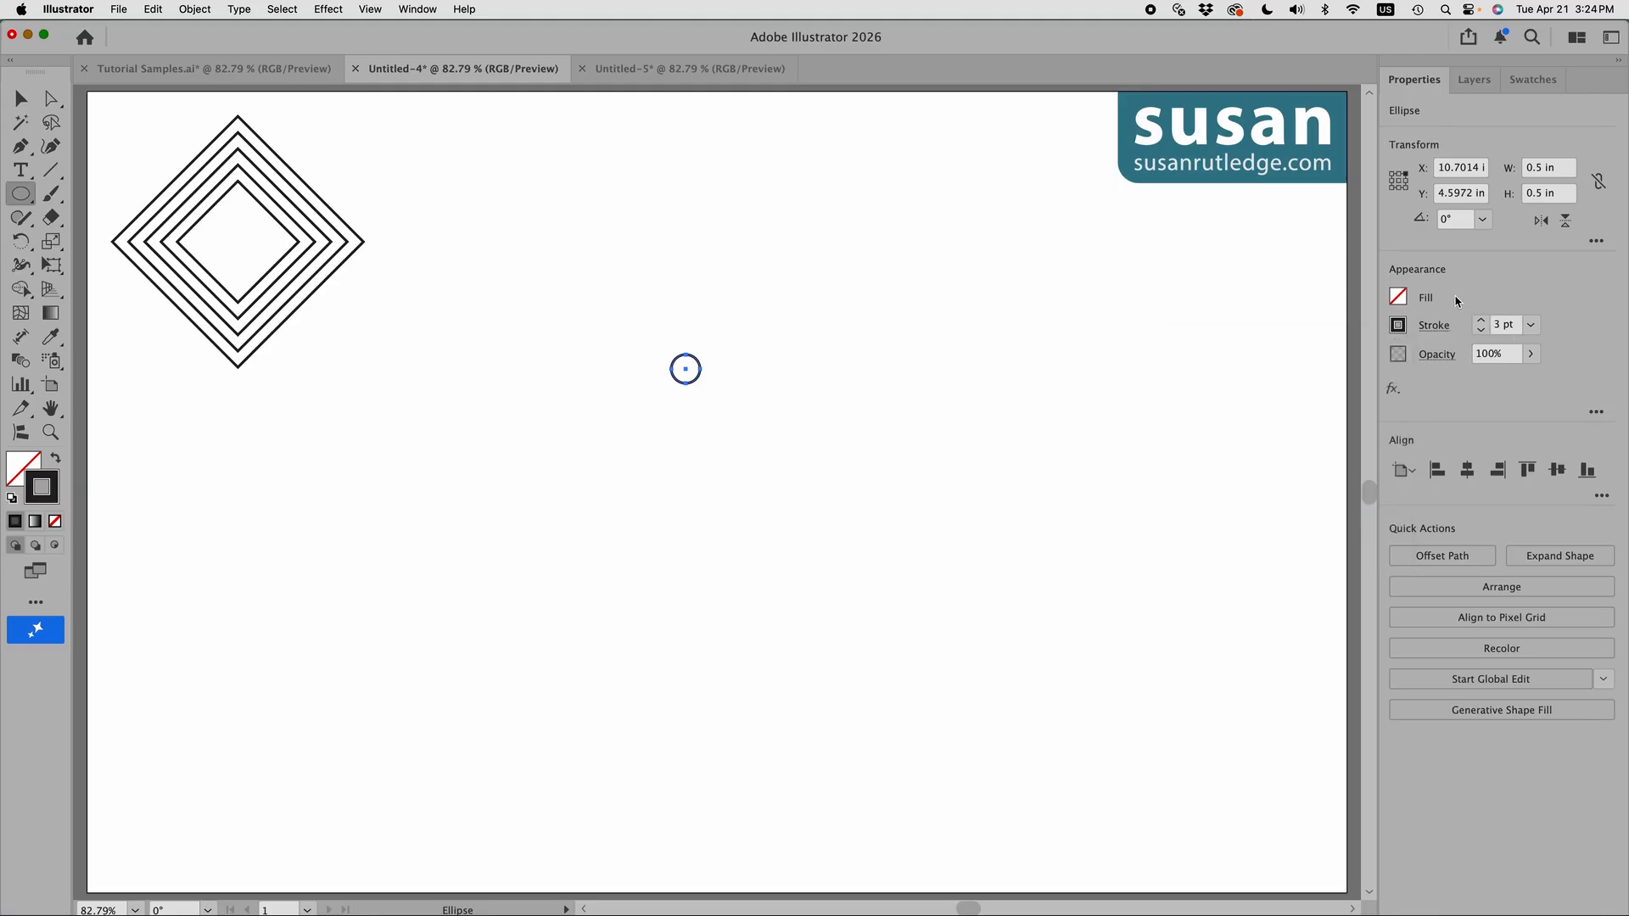
{"action": "left_click", "coordinate": [1398, 296]}
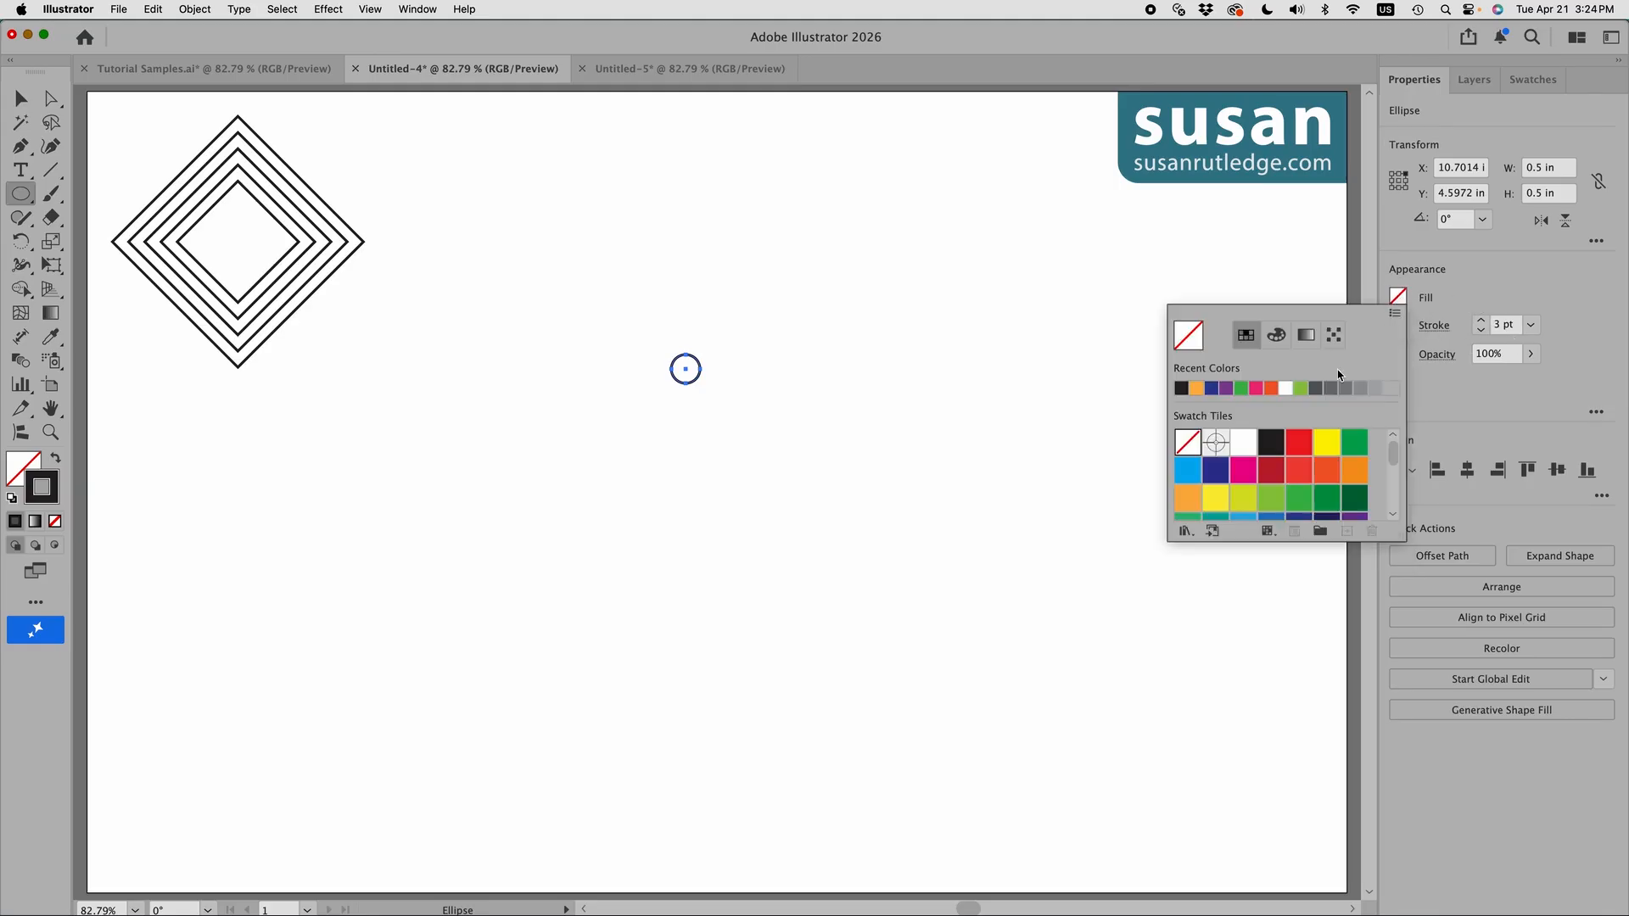
{"action": "left_click", "coordinate": [1283, 391]}
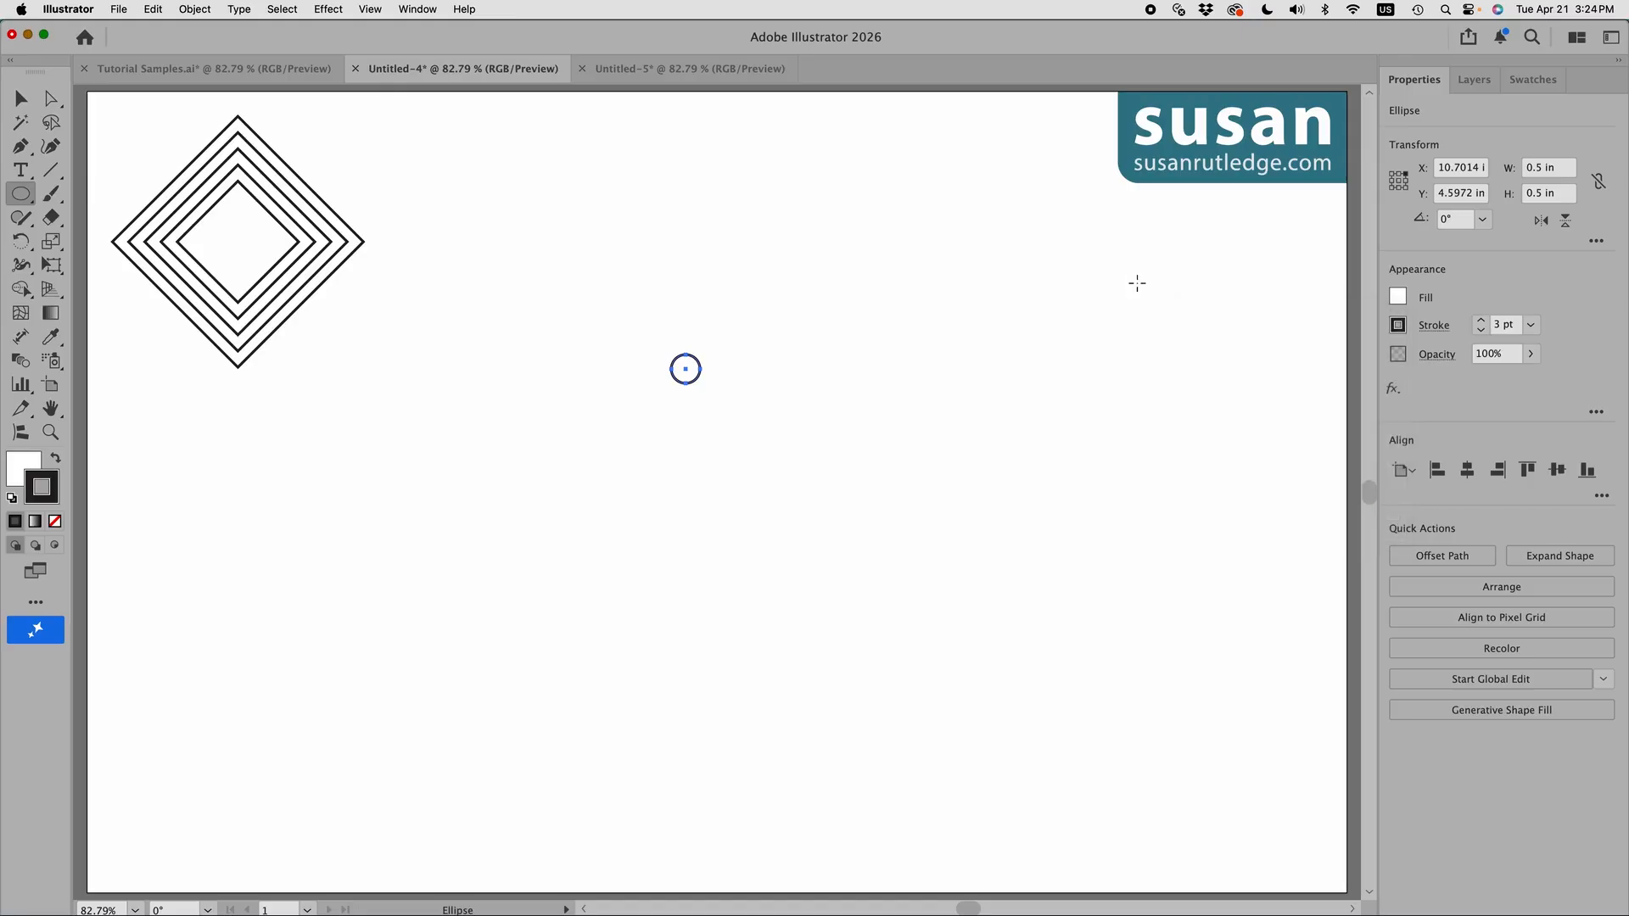
Offset the circle's path by 0.2 in with miter joins to add a larger concentric circle around it.
{"action": "left_click", "coordinate": [212, 11]}
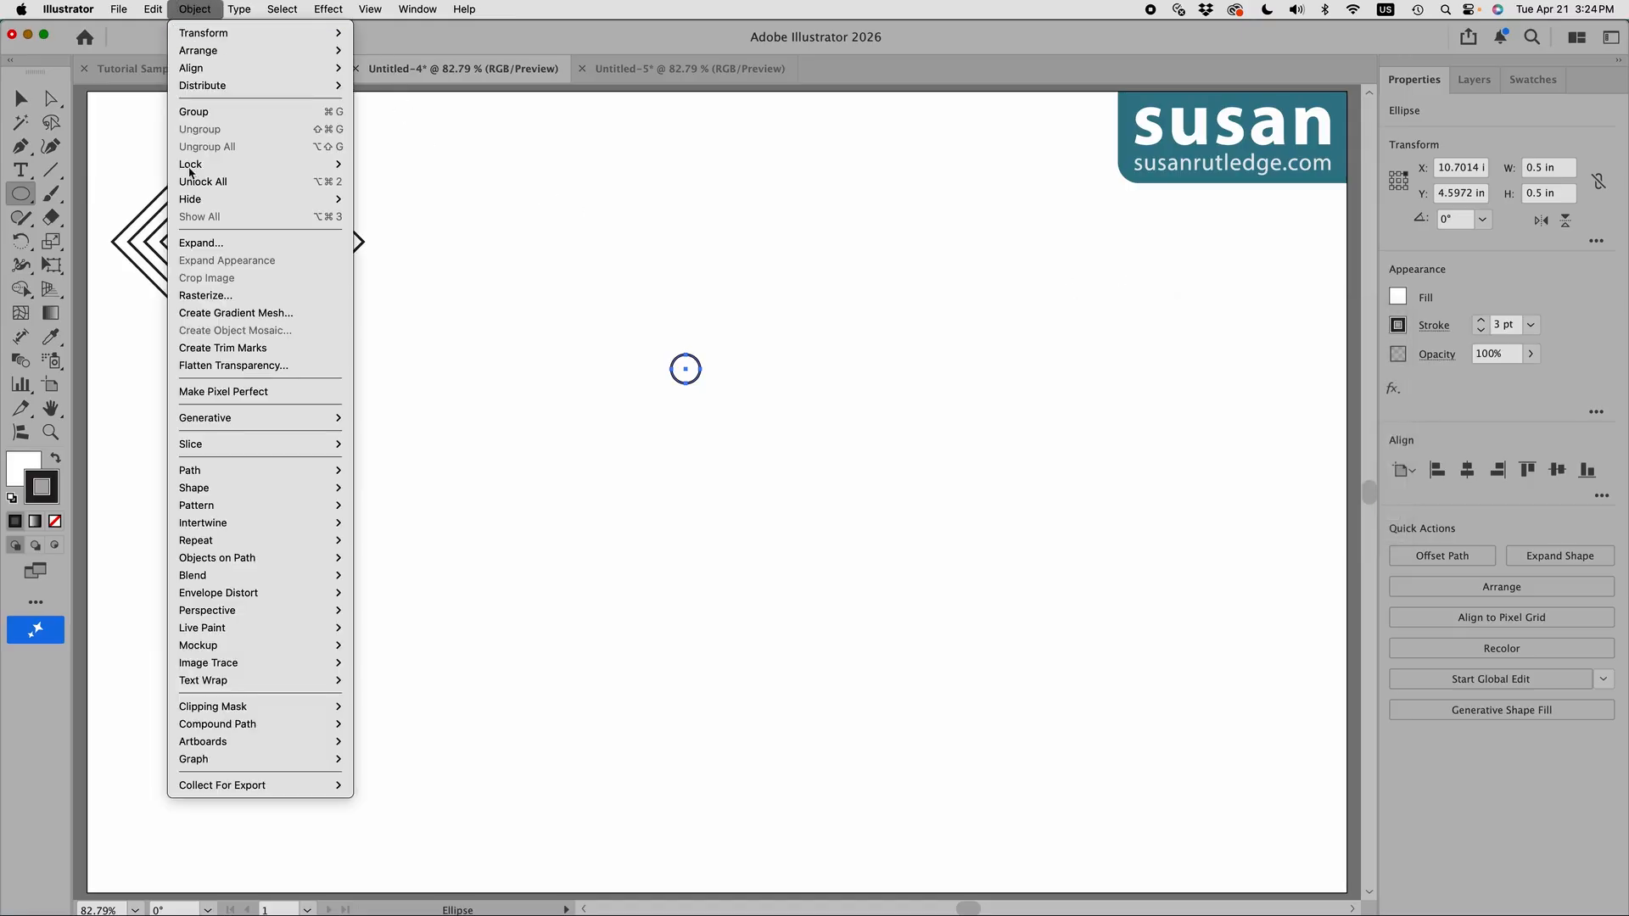
{"action": "mouse_move", "coordinate": [280, 471]}
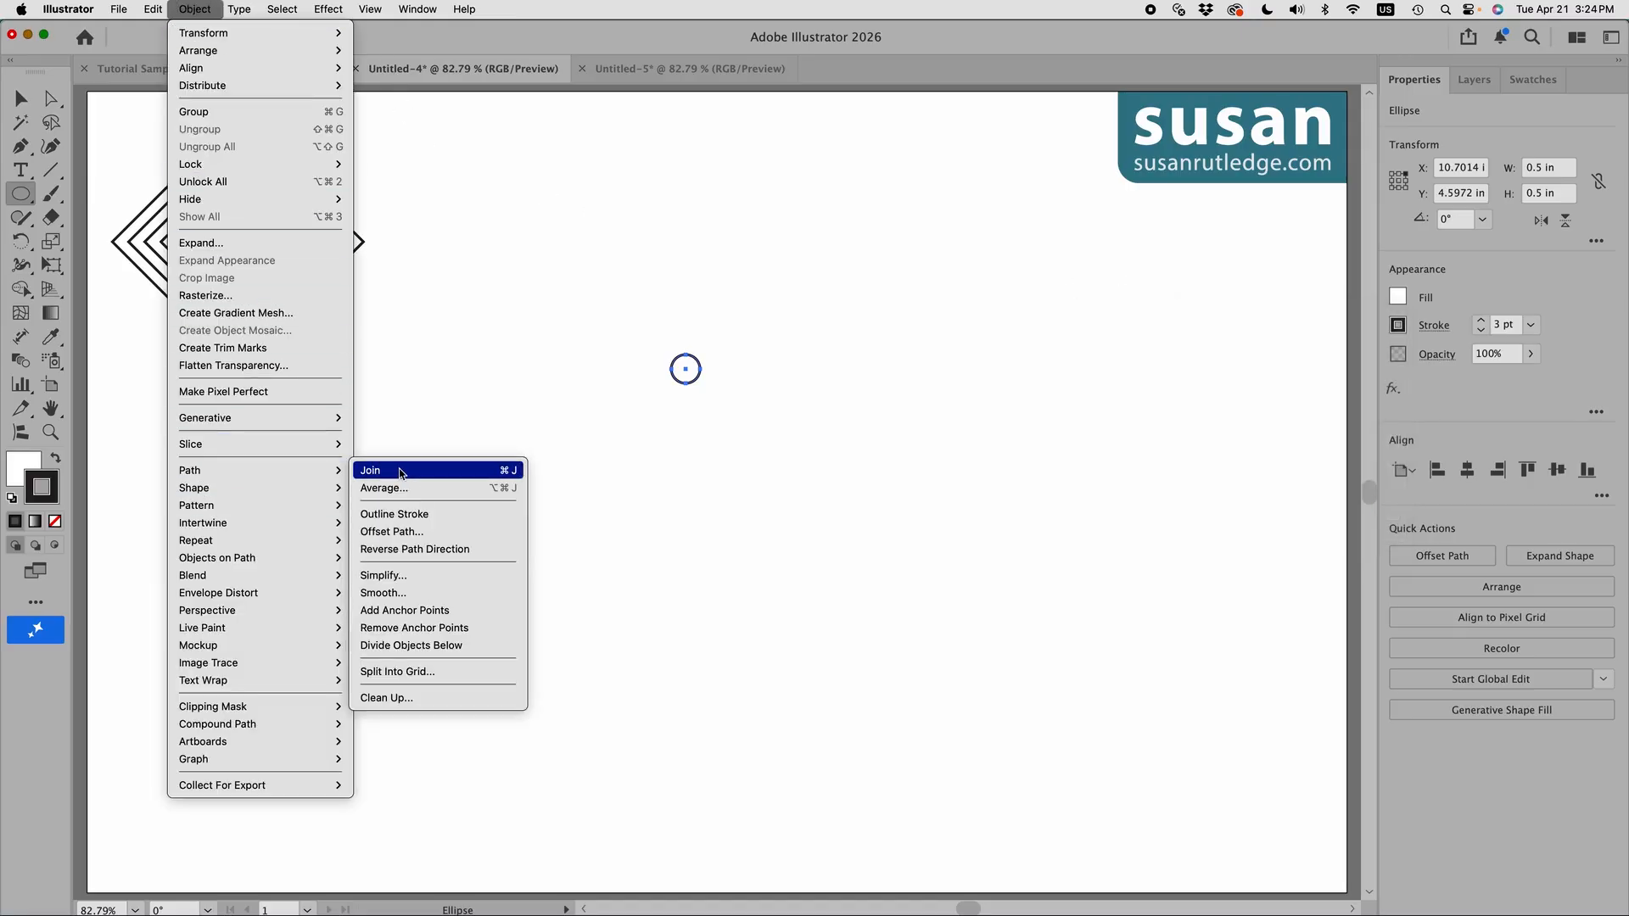
{"action": "left_click", "coordinate": [406, 531]}
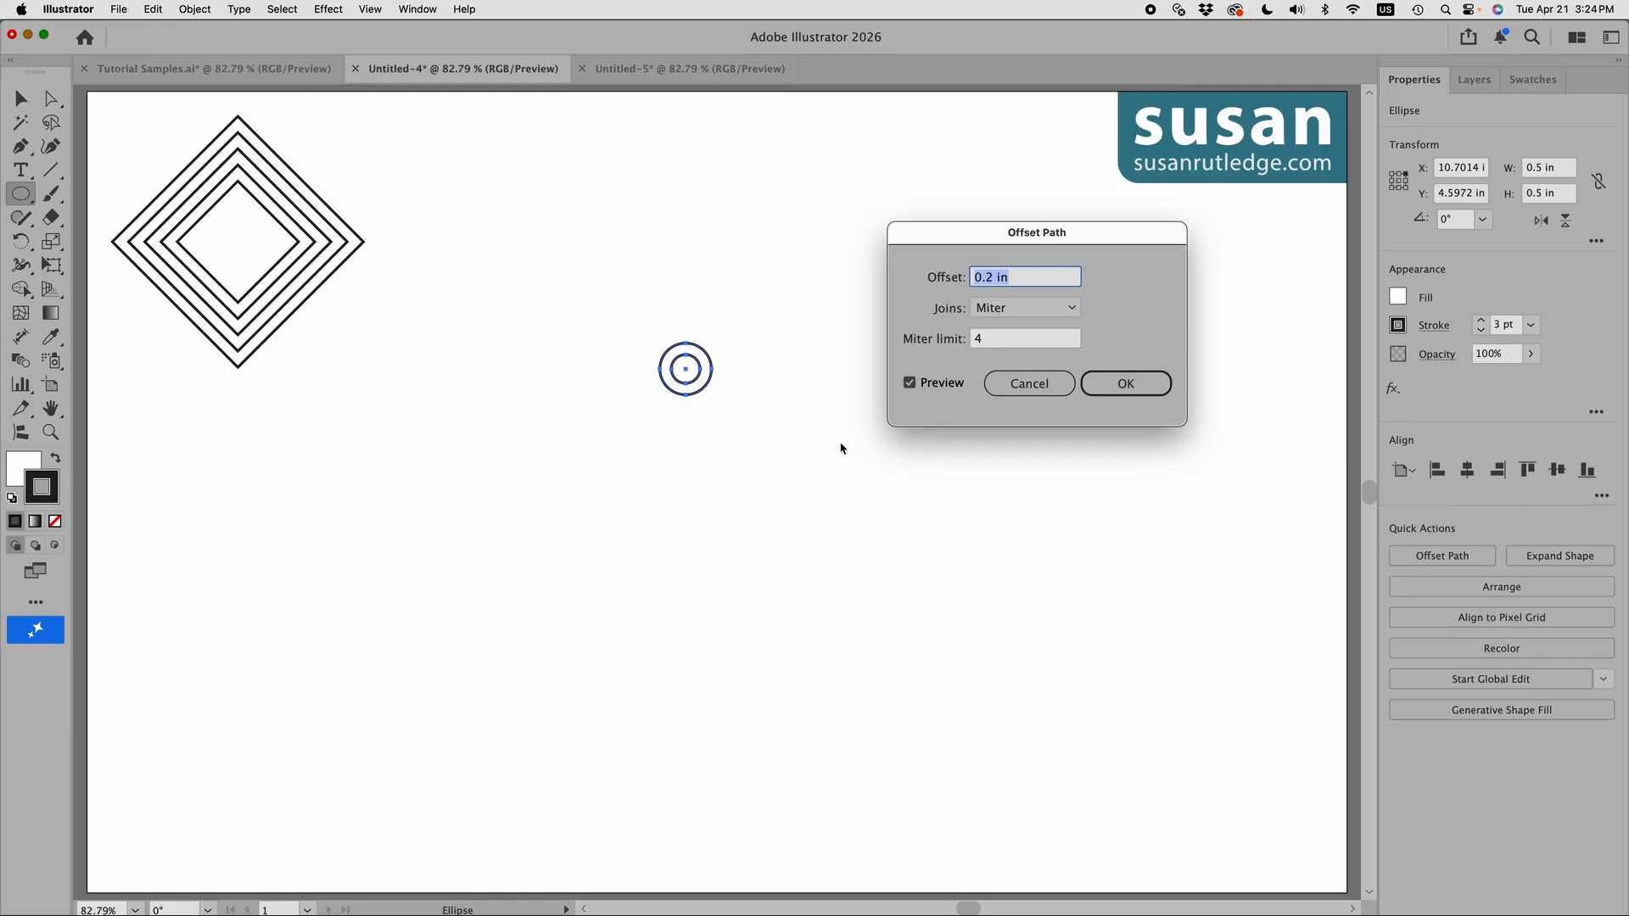
{"action": "left_click", "coordinate": [1134, 384]}
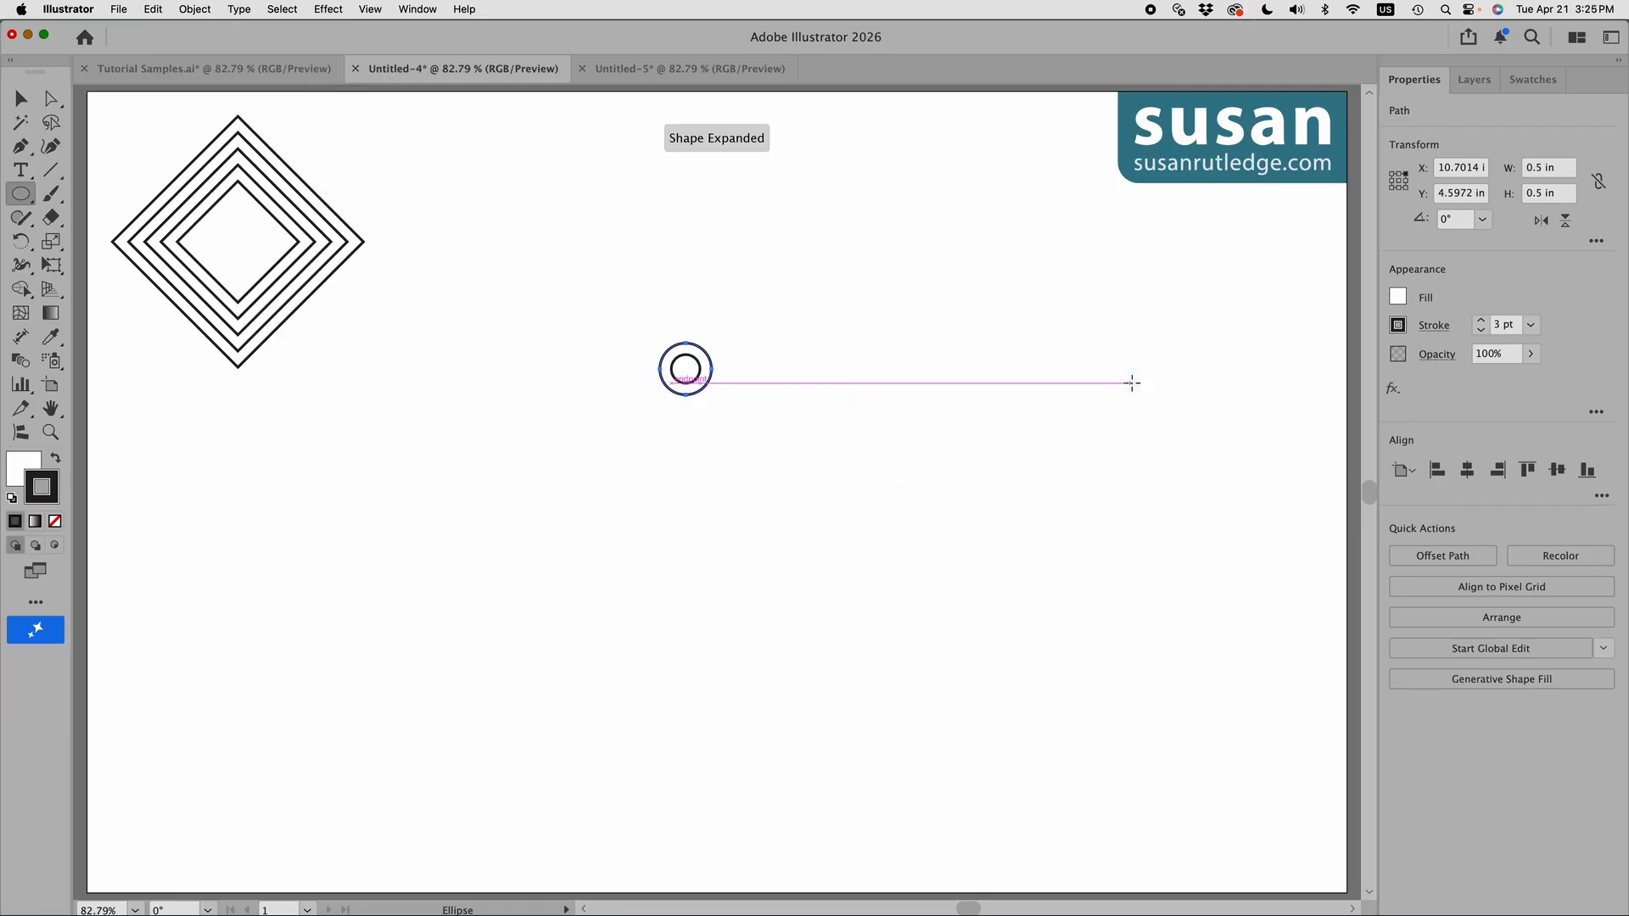
Add three more concentric circles by repeatedly offsetting the outermost circle's path by 0.2 in with miter joins.
{"action": "left_click", "coordinate": [188, 11]}
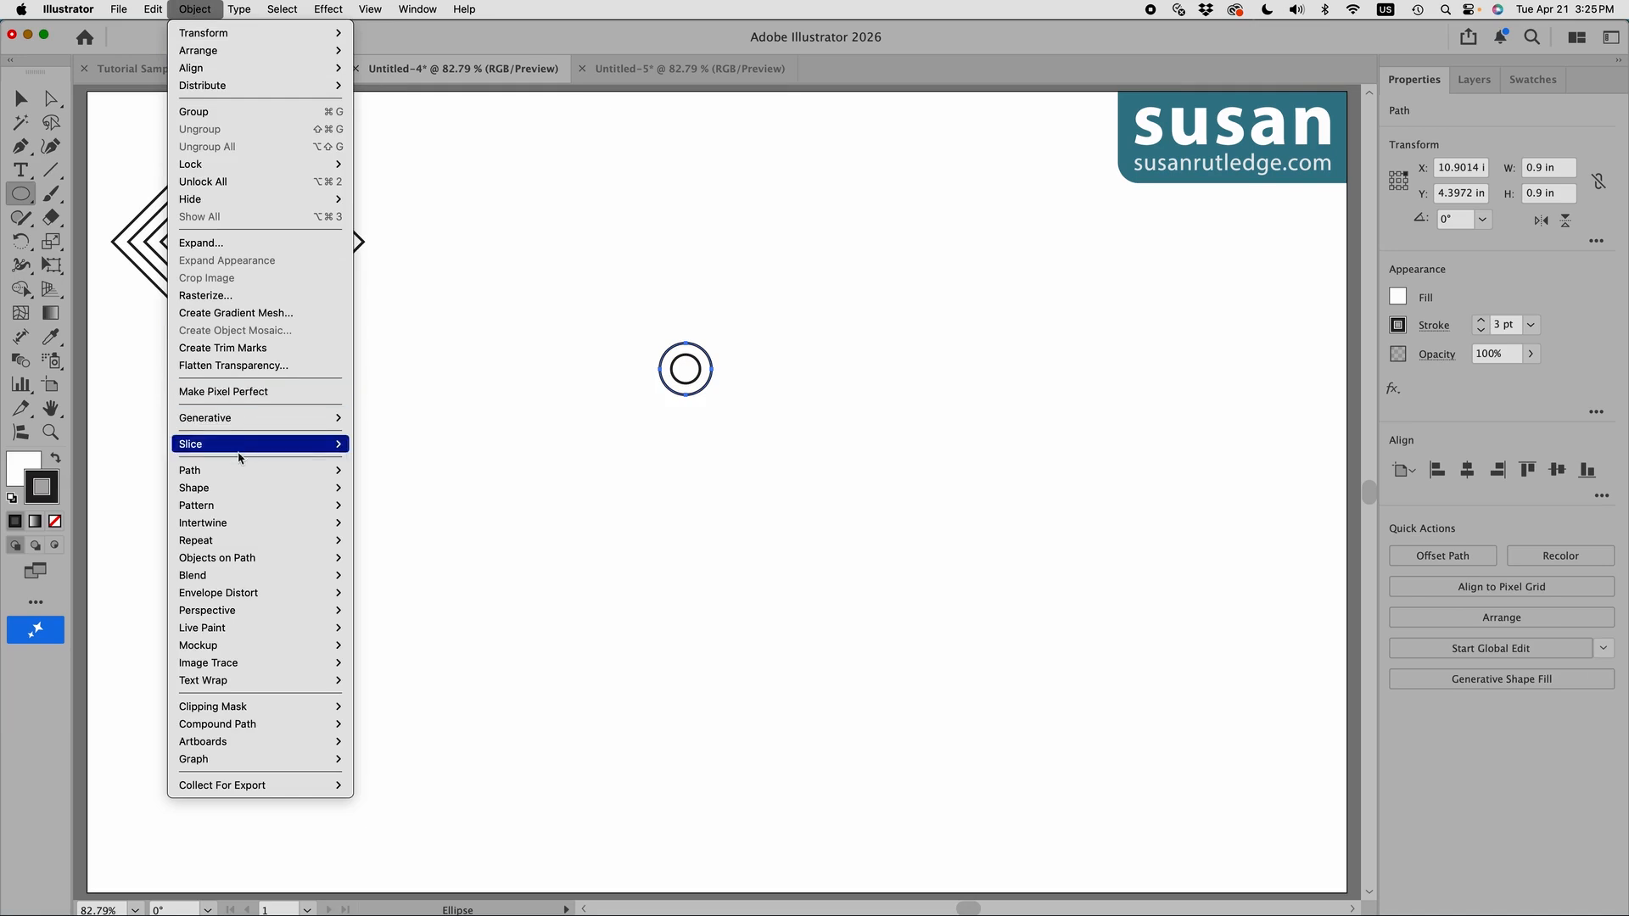
{"action": "mouse_move", "coordinate": [240, 471]}
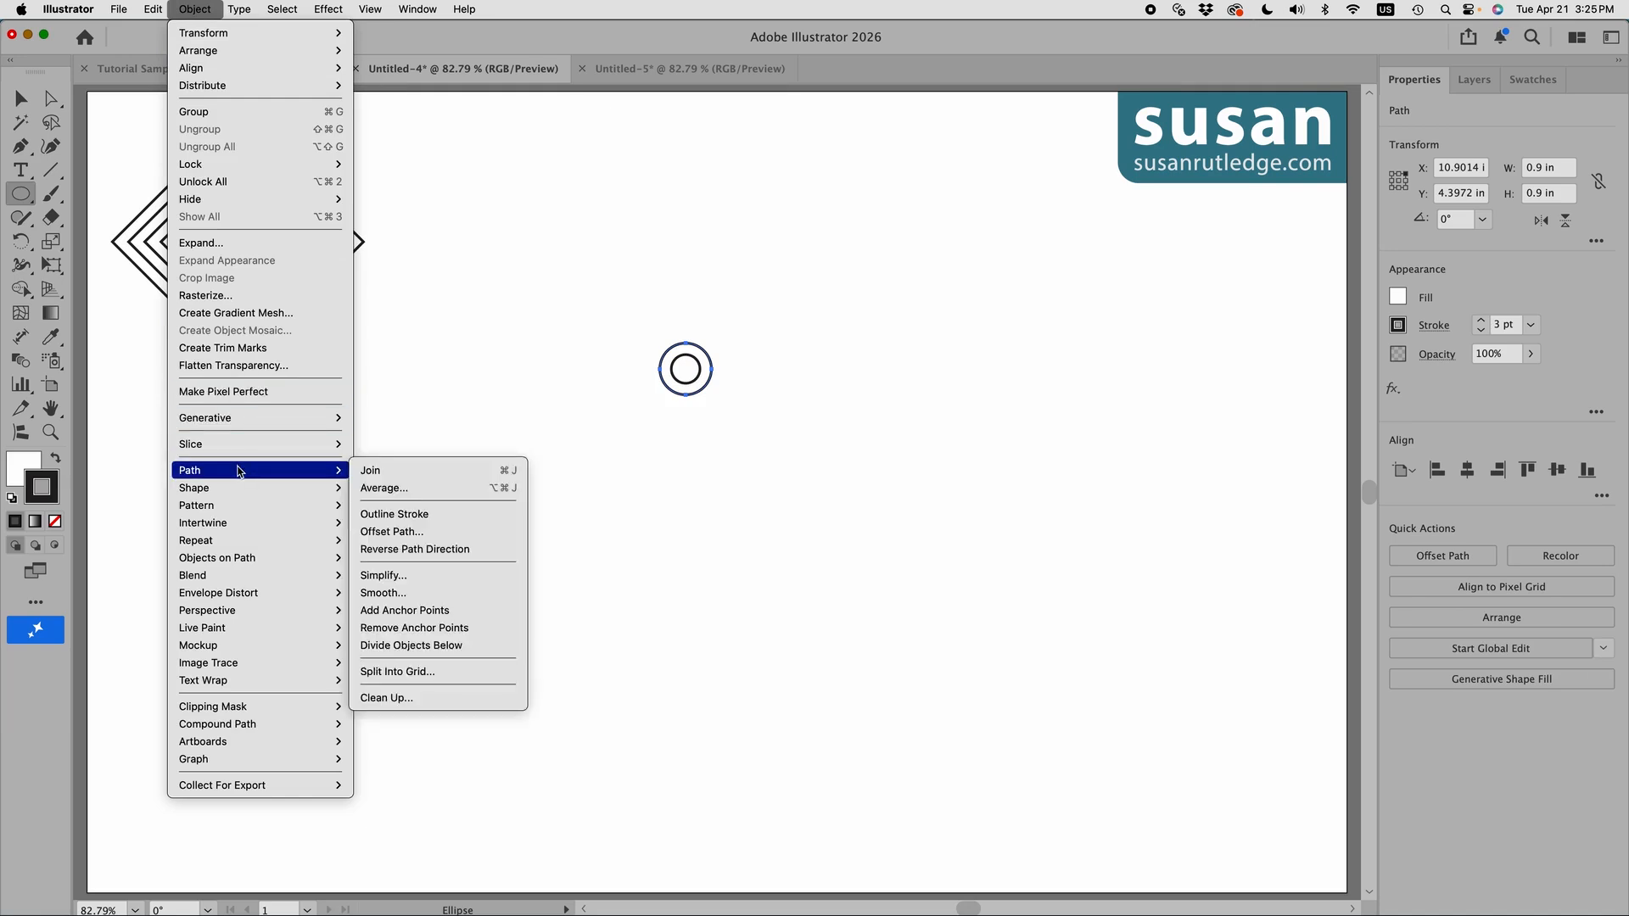
{"action": "left_click", "coordinate": [391, 532]}
{"action": "left_click", "coordinate": [1126, 383]}
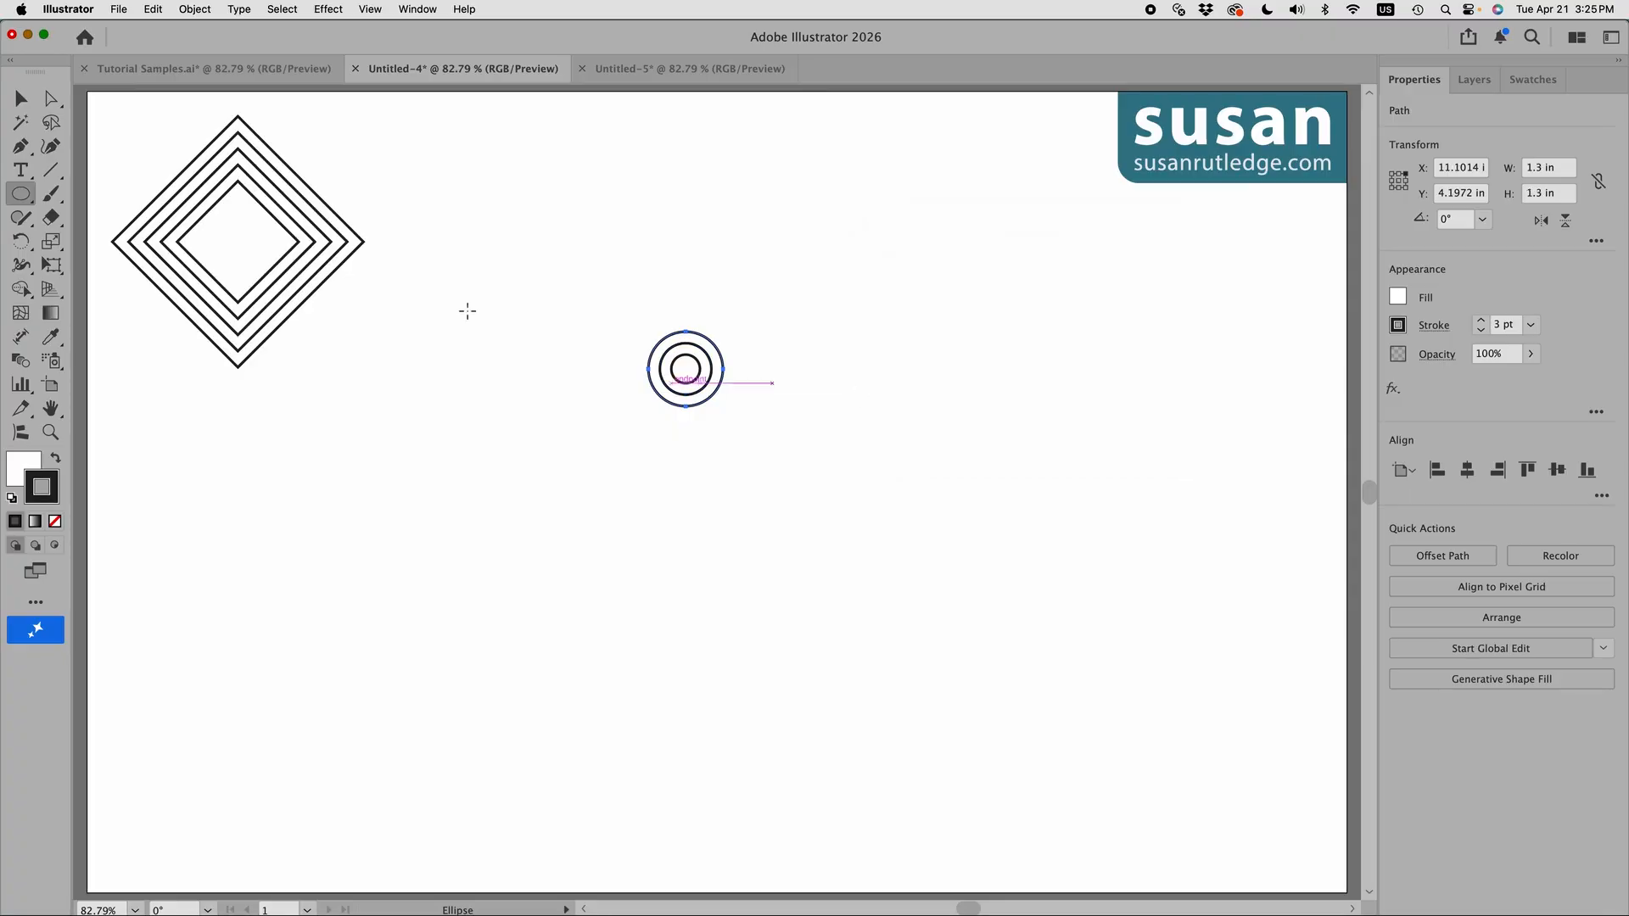
{"action": "left_click", "coordinate": [197, 10]}
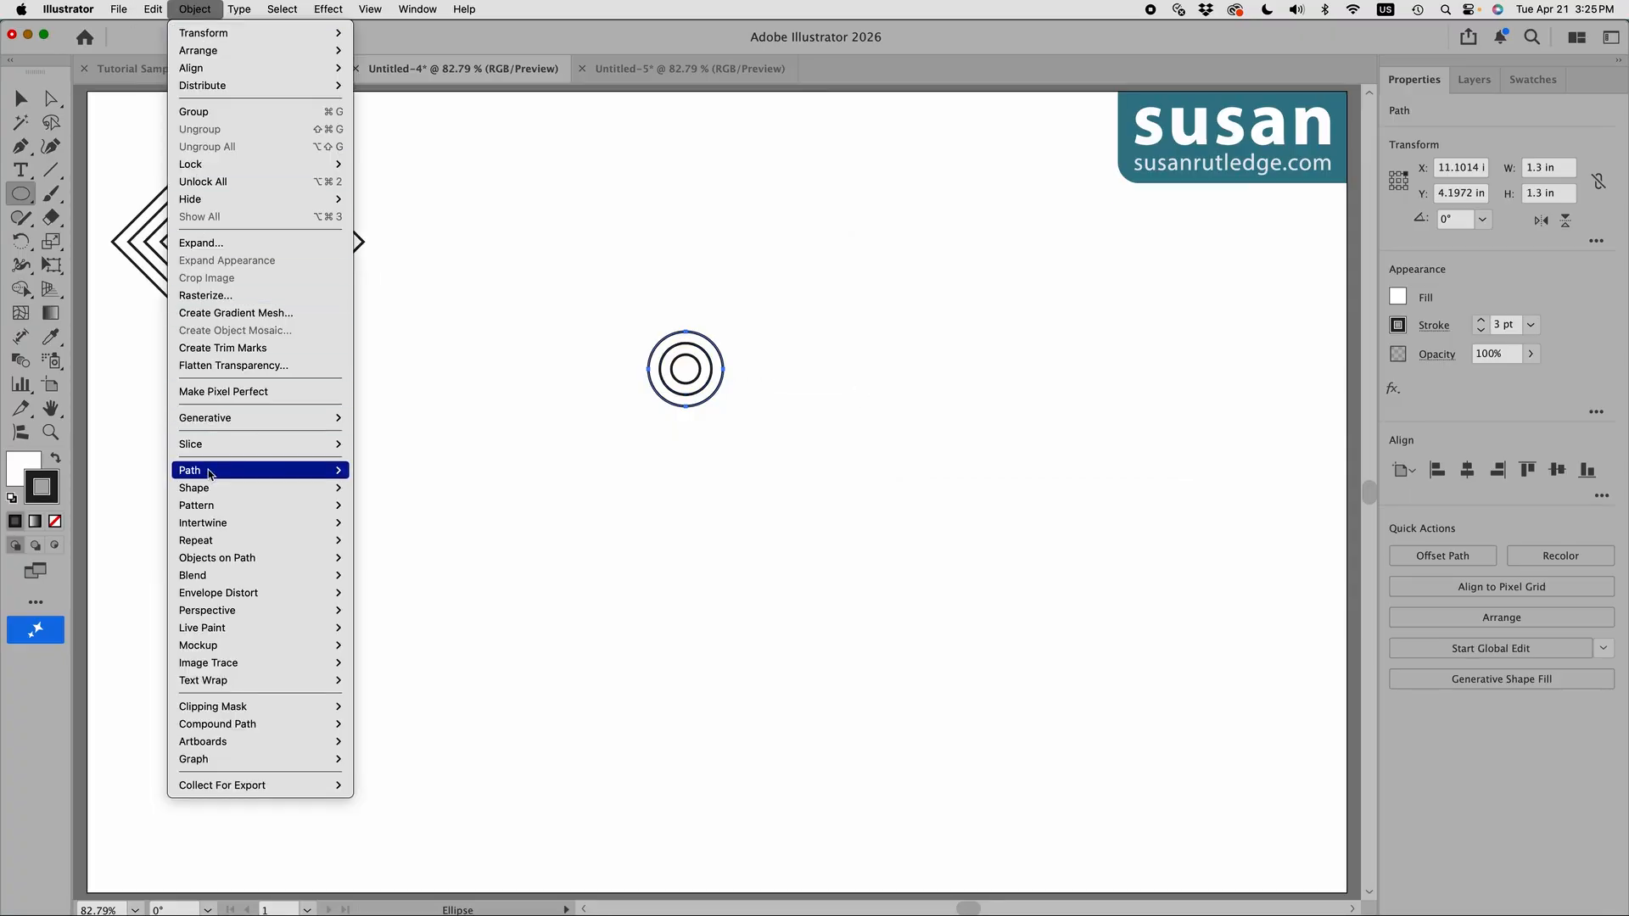
{"action": "mouse_move", "coordinate": [212, 473]}
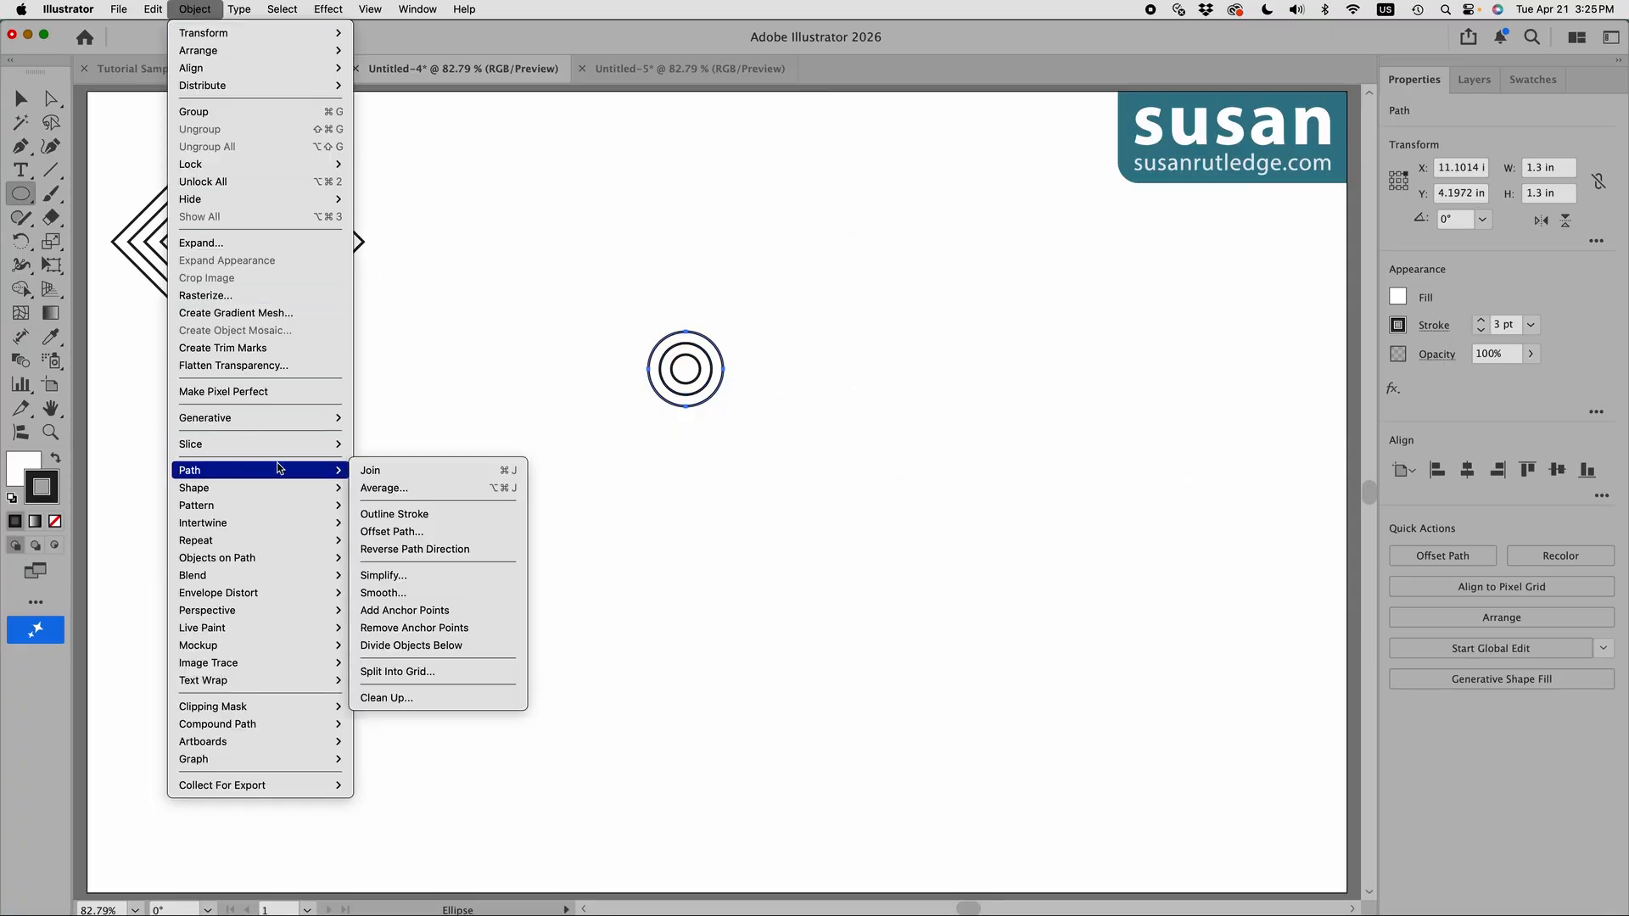
{"action": "left_click", "coordinate": [401, 531]}
{"action": "left_click", "coordinate": [1126, 384]}
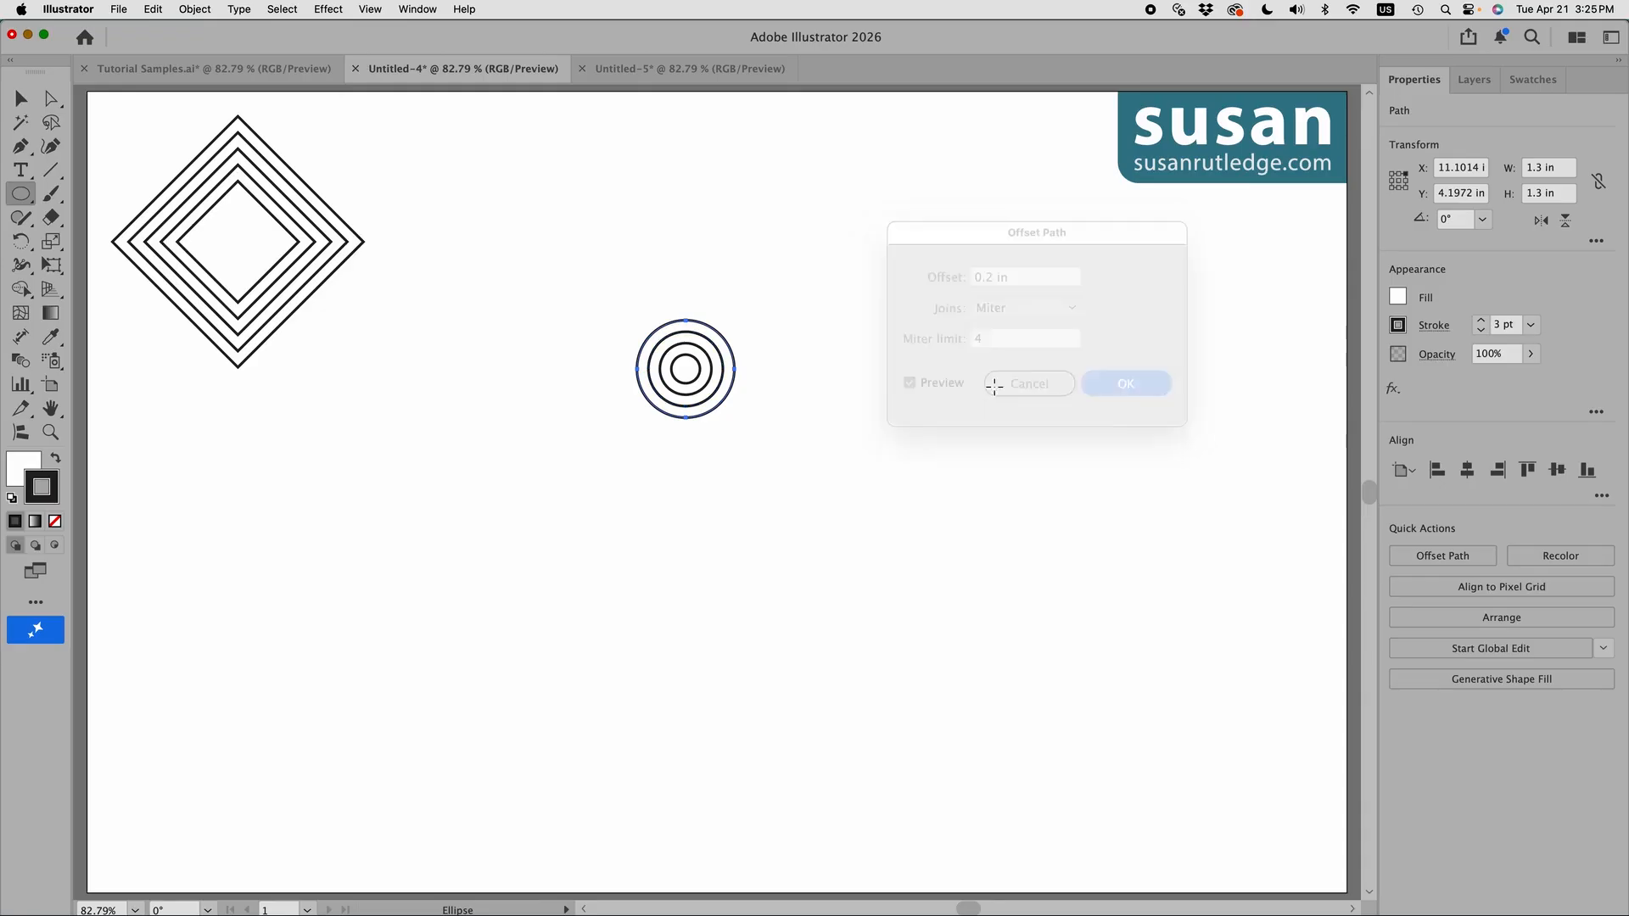
{"action": "left_click", "coordinate": [194, 9]}
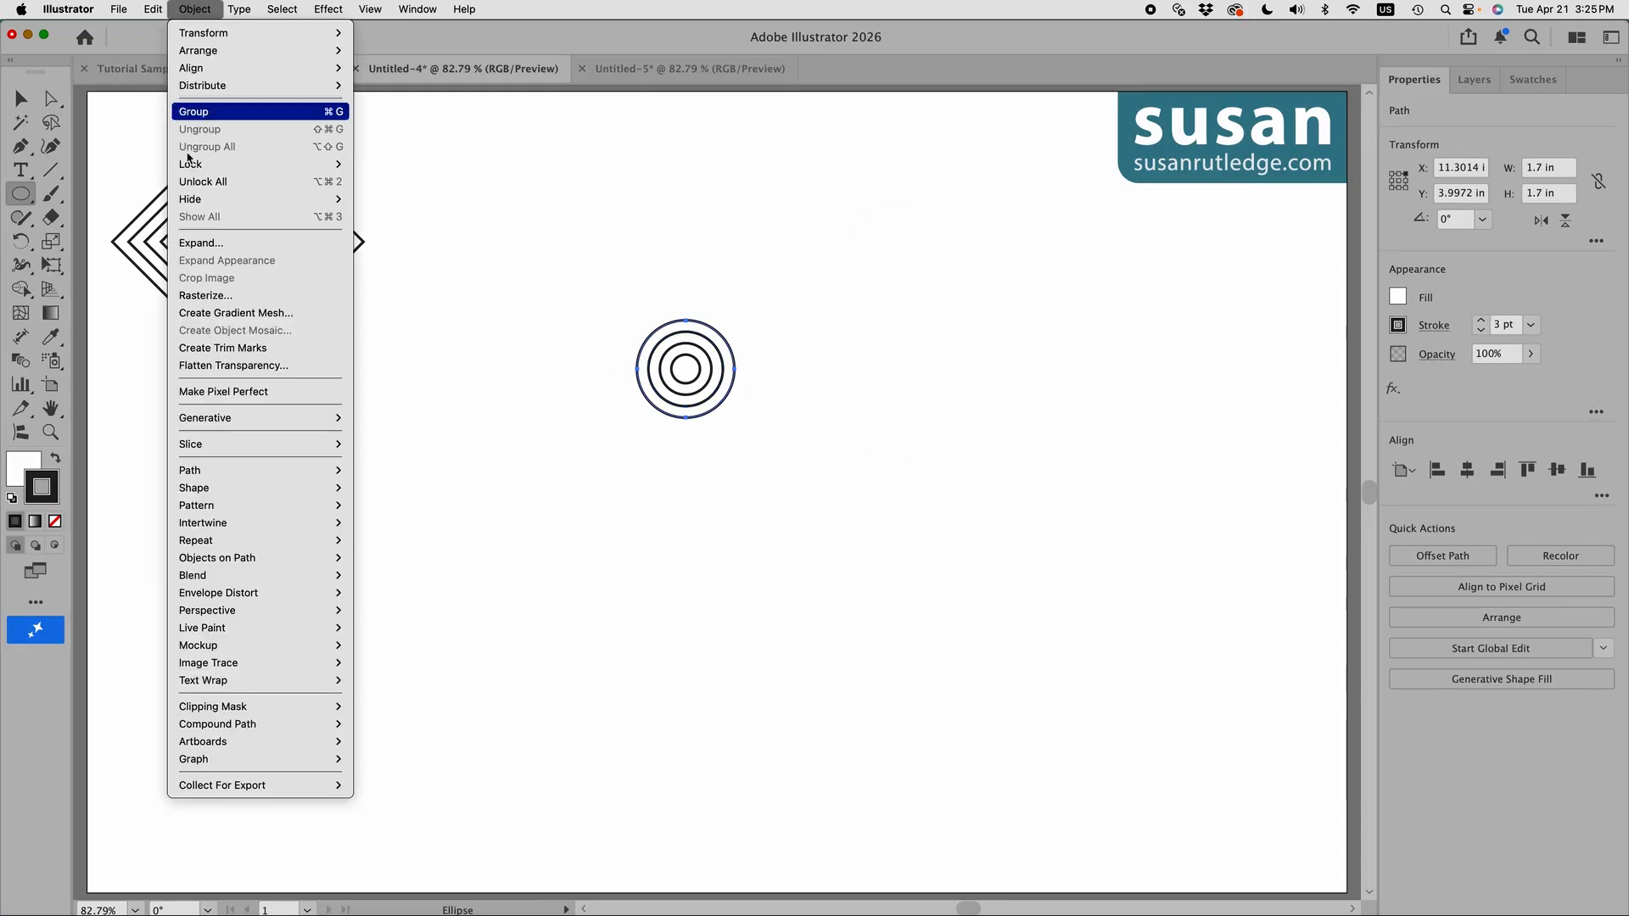
{"action": "mouse_move", "coordinate": [204, 470]}
{"action": "left_click", "coordinate": [432, 532]}
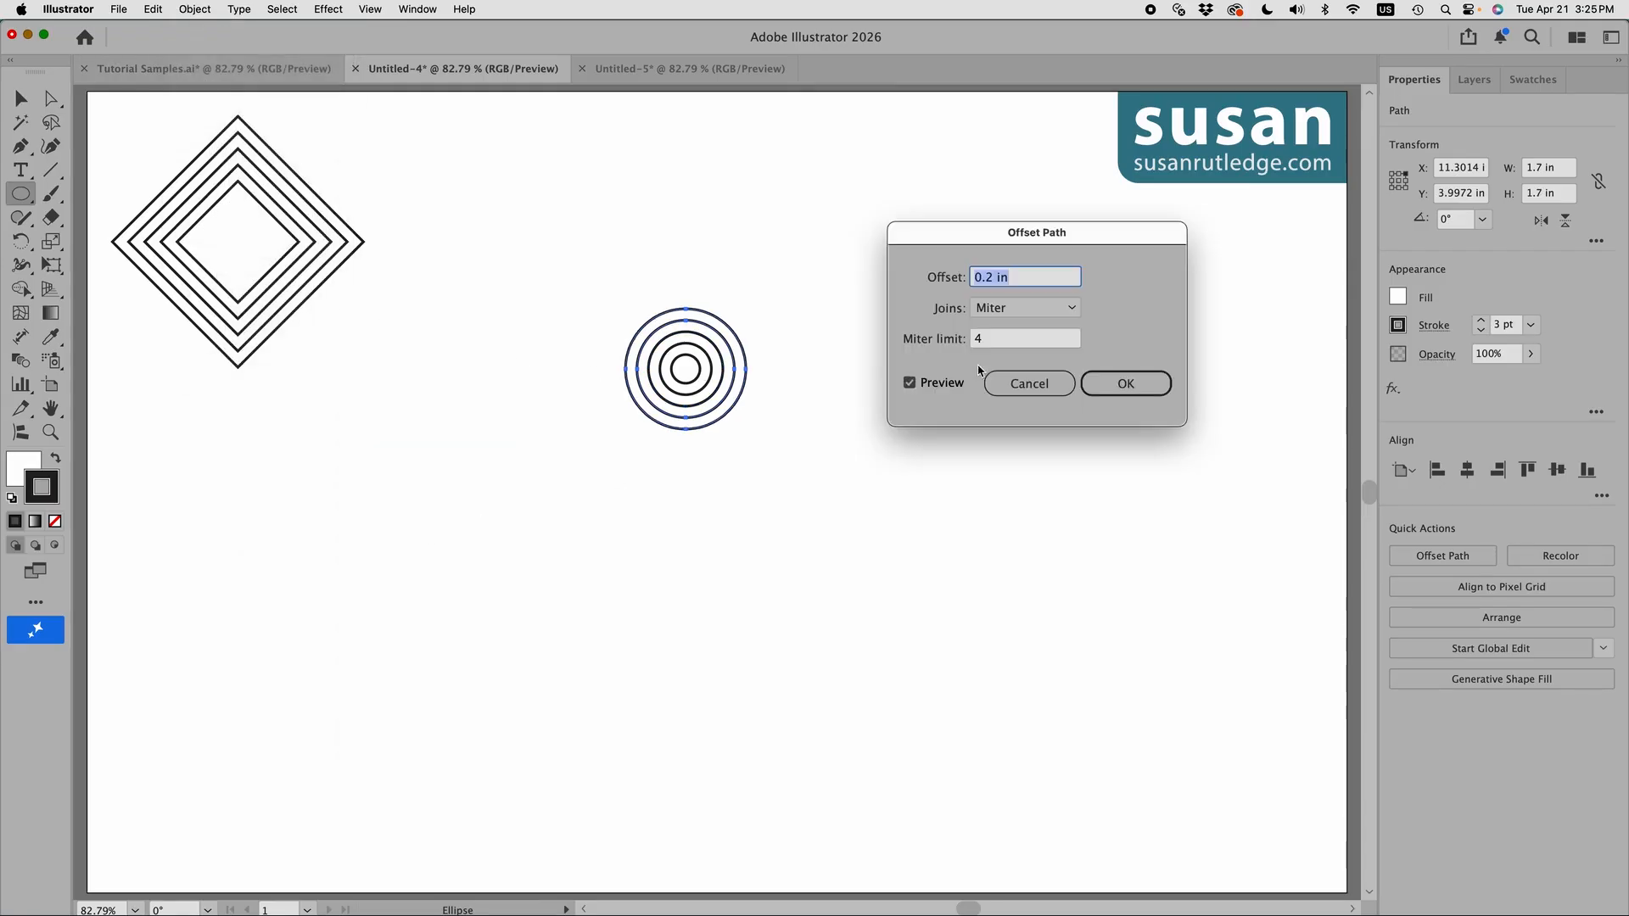
{"action": "left_click", "coordinate": [1146, 384]}
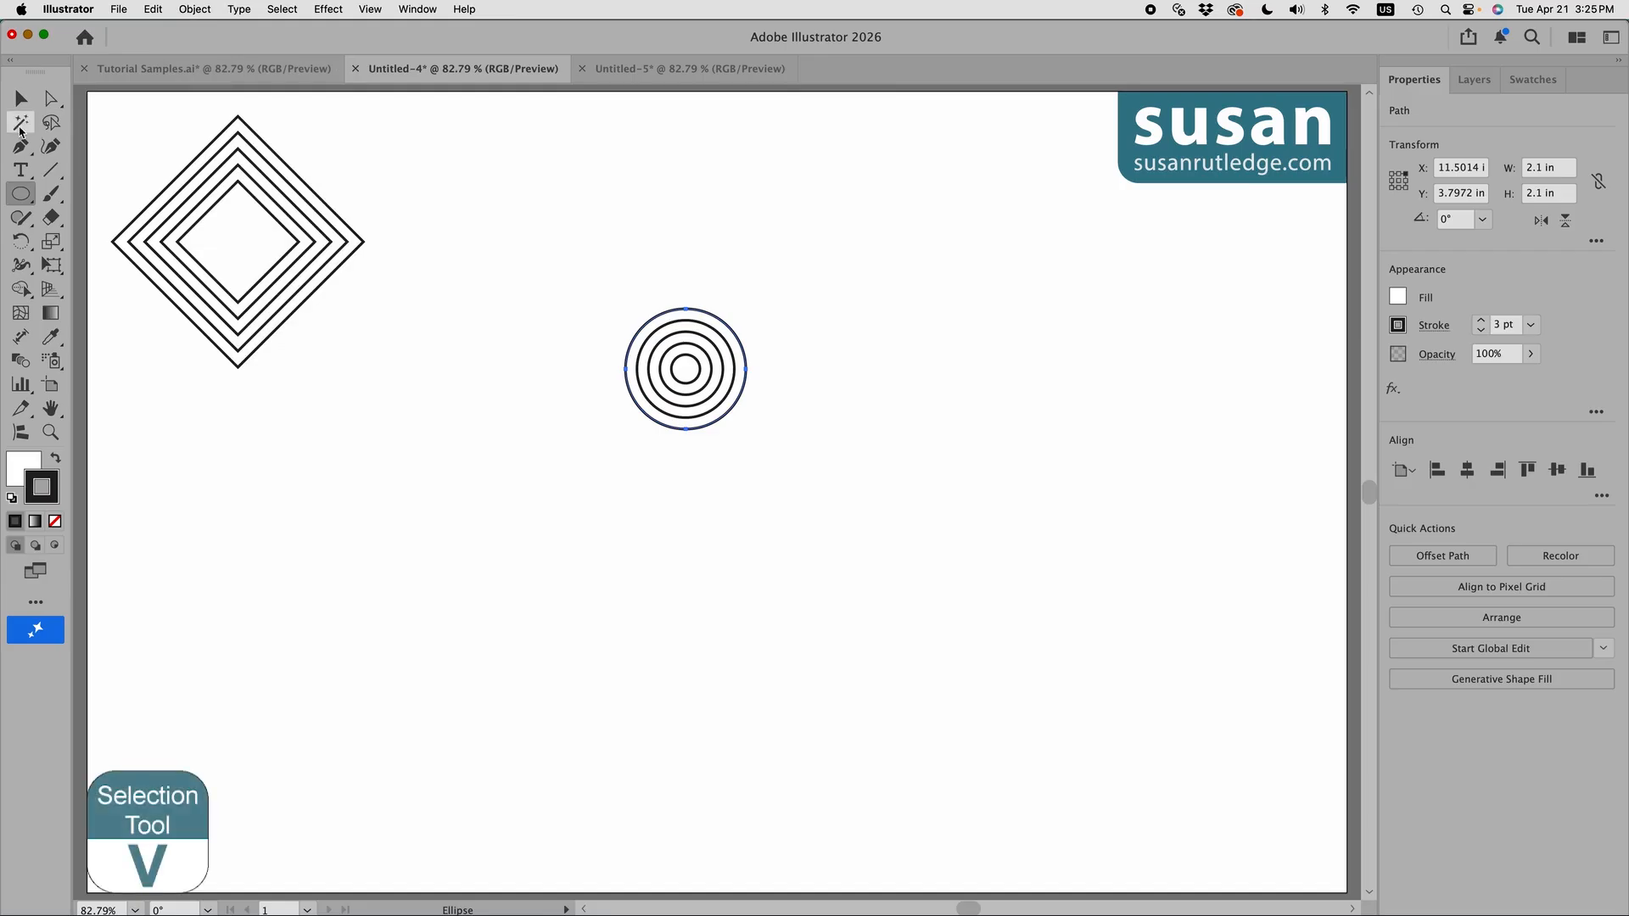
Group all the concentric circles into one object.
{"action": "left_click", "coordinate": [21, 99]}
{"action": "left_click_drag", "start_coordinate": [609, 292], "coordinate": [741, 478]}
{"action": "left_click", "coordinate": [189, 10]}
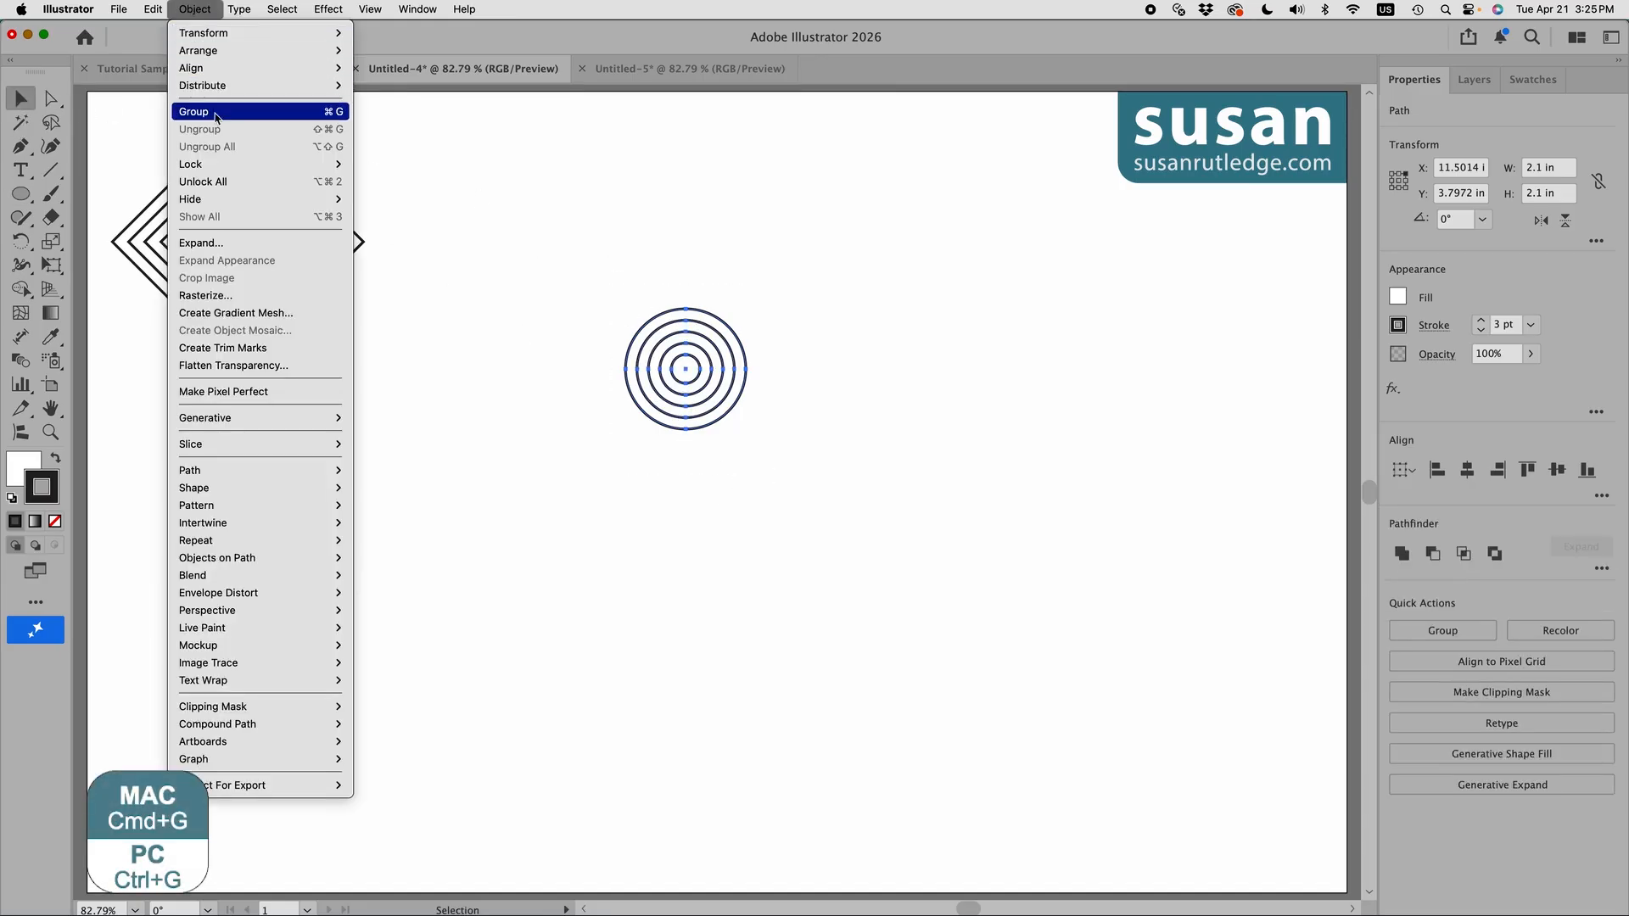
{"action": "left_click", "coordinate": [196, 110]}
{"action": "left_click", "coordinate": [711, 507]}
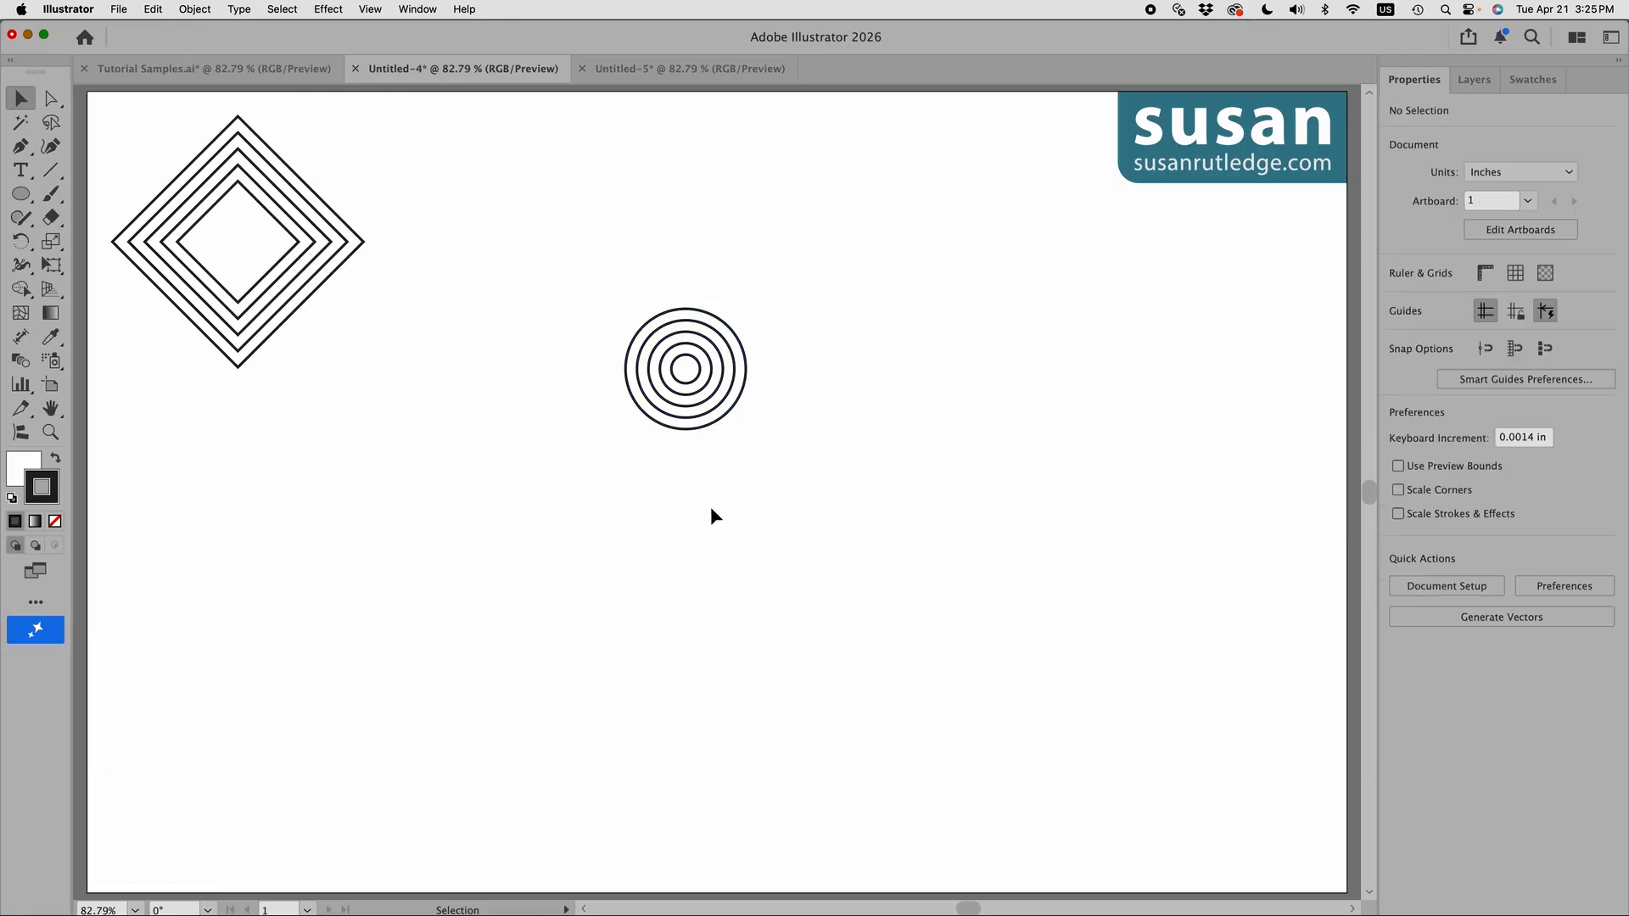
Make a pattern from the grouped circles and set its tile type to Brick by Row.
{"action": "left_click_drag", "start_coordinate": [672, 296], "coordinate": [701, 440]}
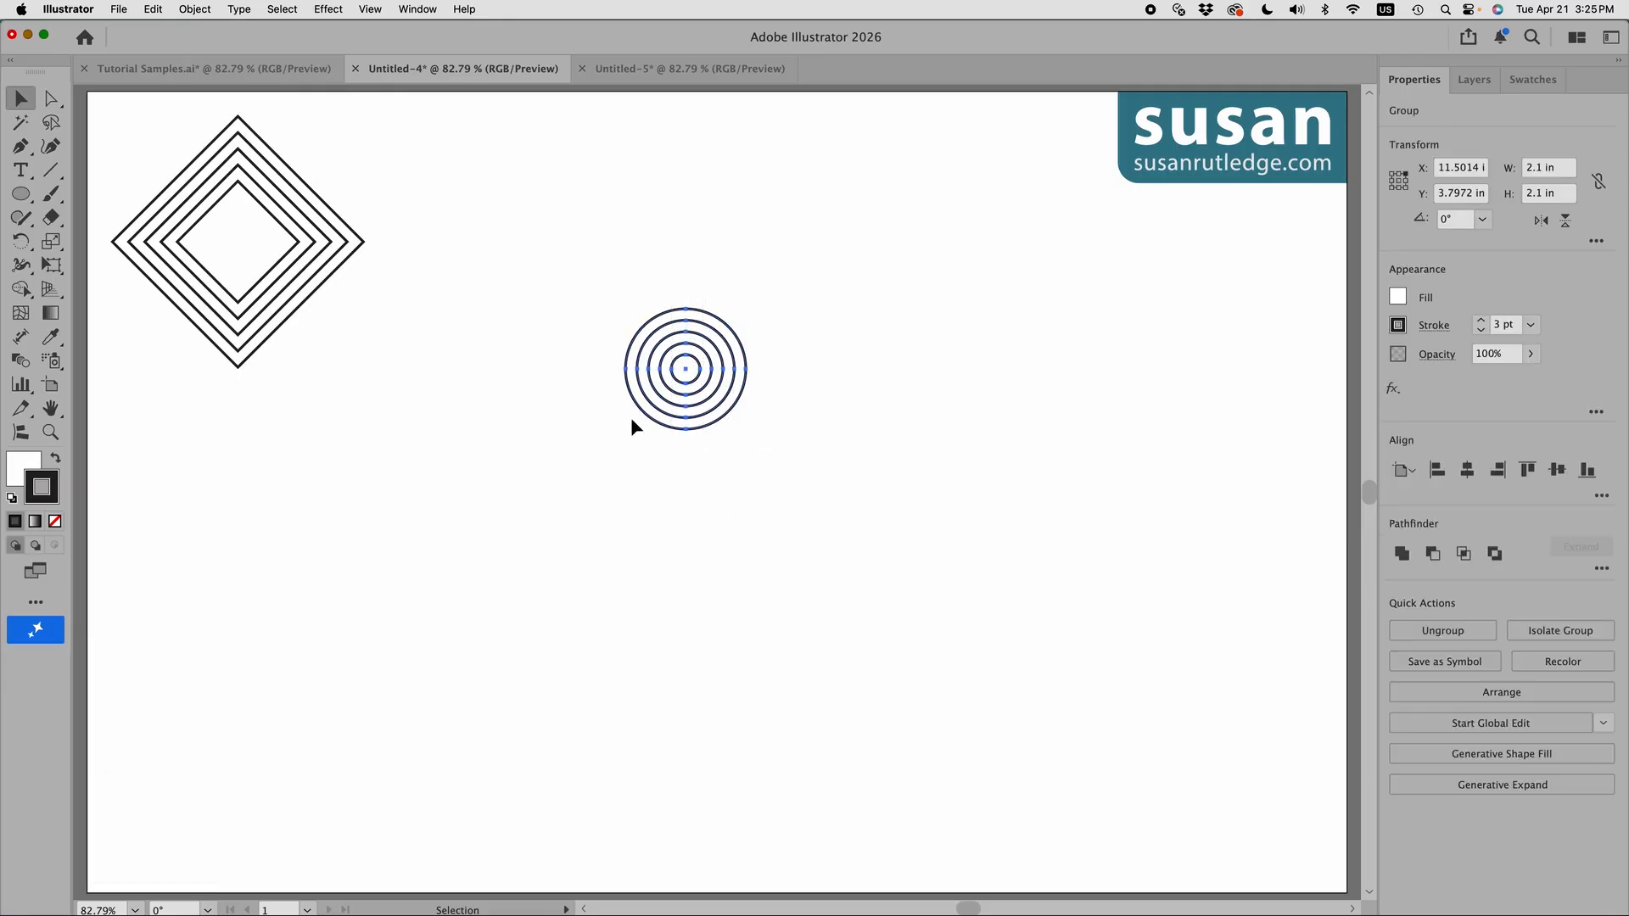
{"action": "left_click", "coordinate": [193, 9]}
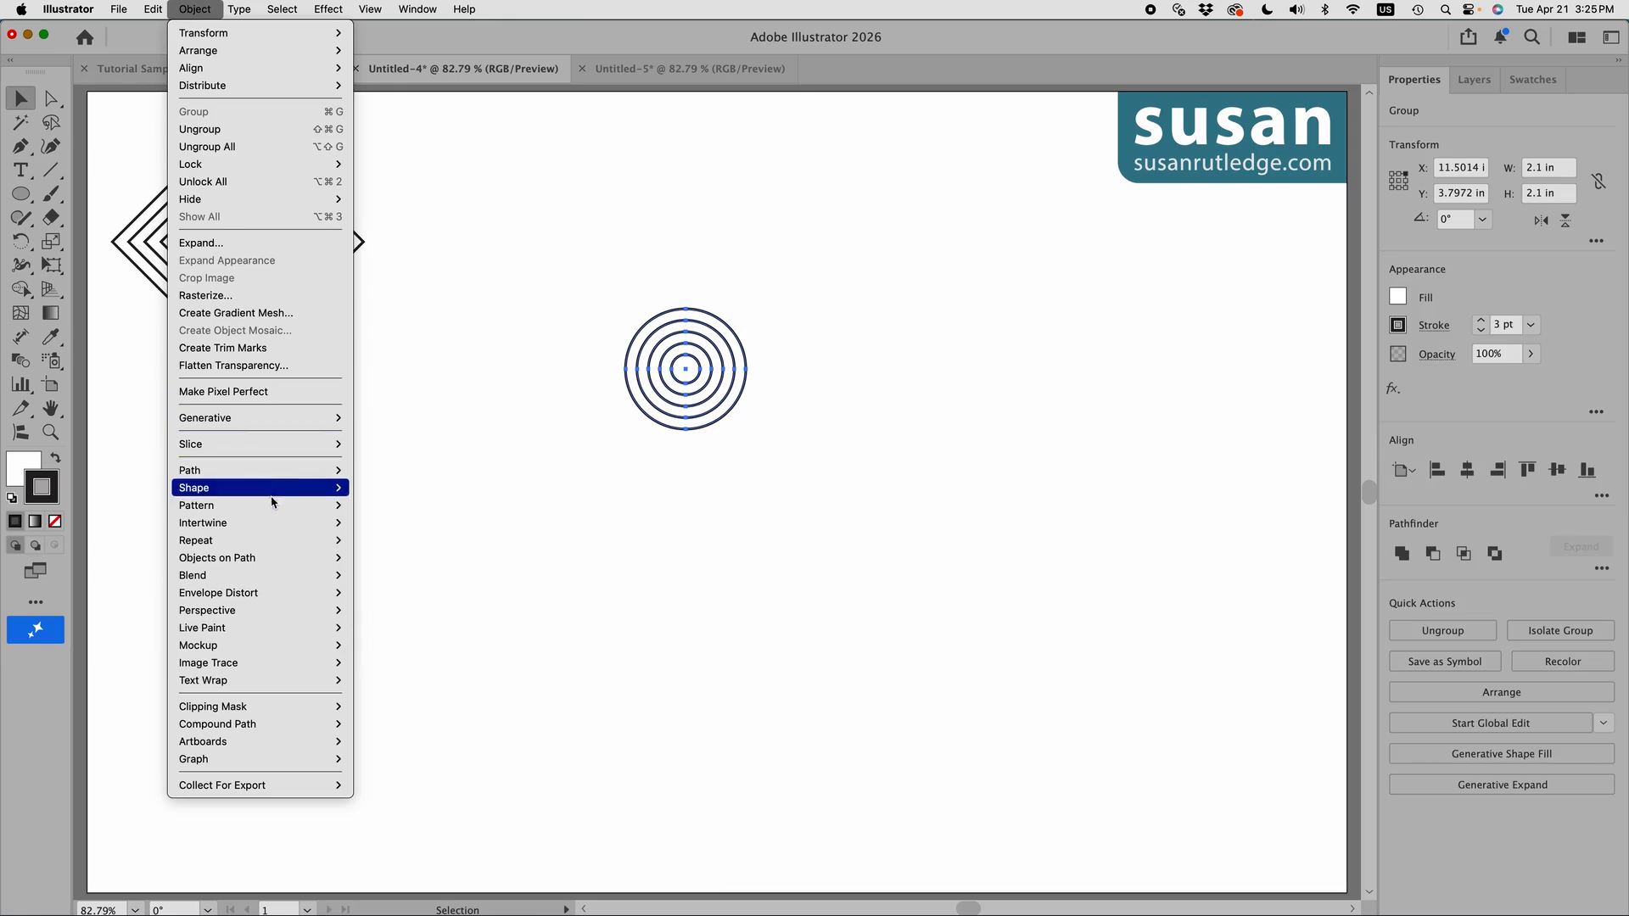
{"action": "mouse_move", "coordinate": [284, 506]}
{"action": "left_click", "coordinate": [391, 507]}
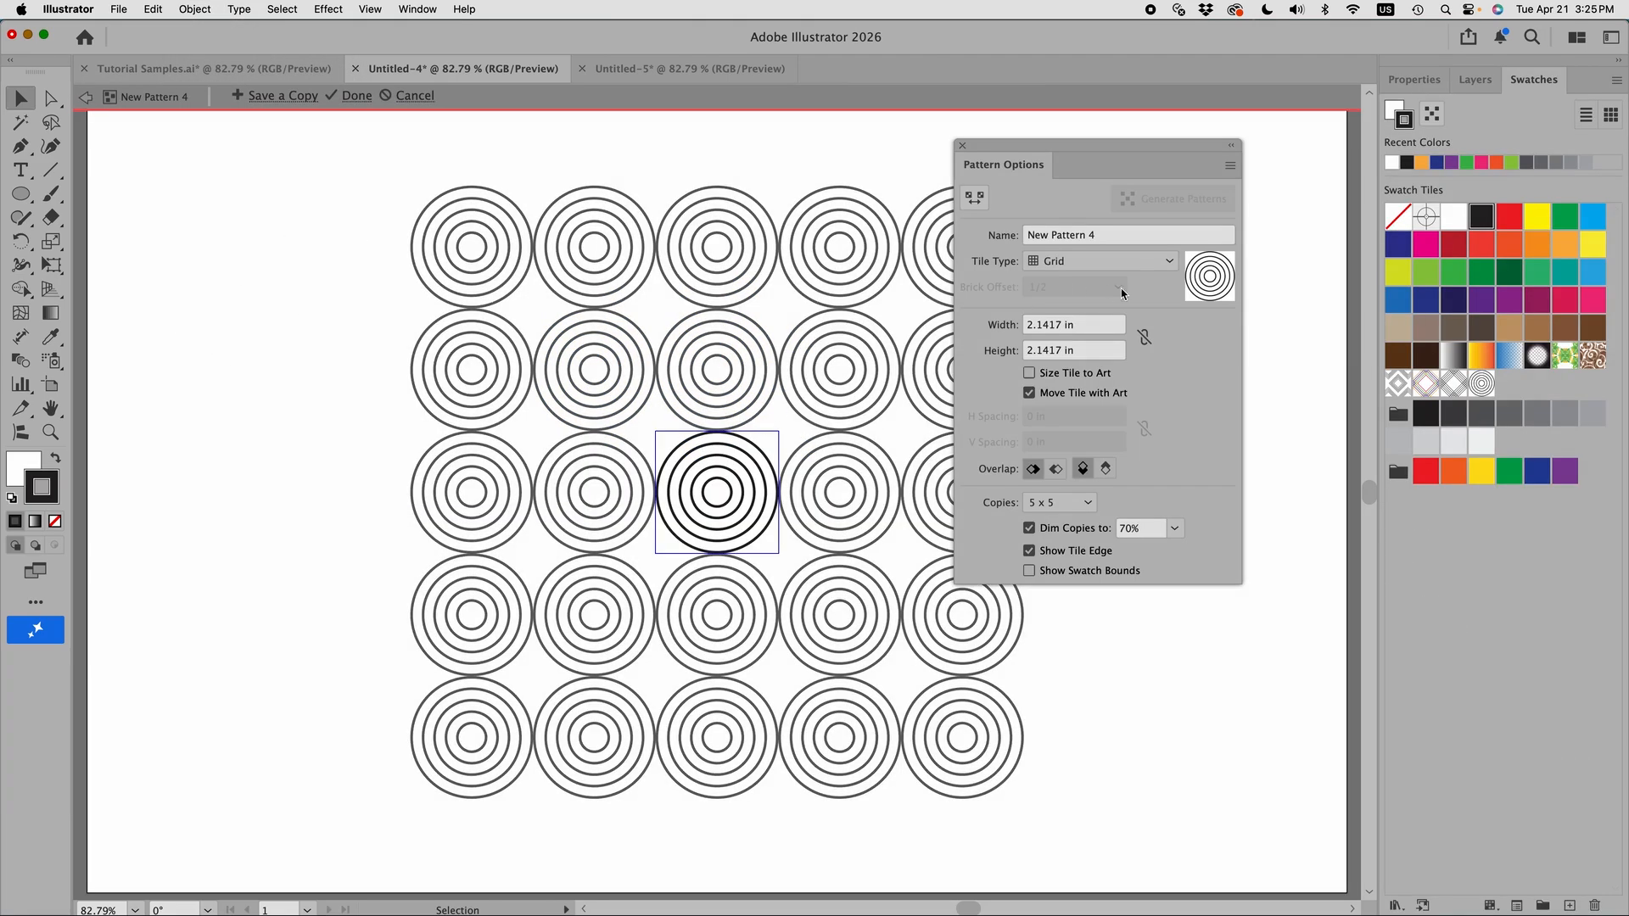
{"action": "left_click", "coordinate": [1154, 262]}
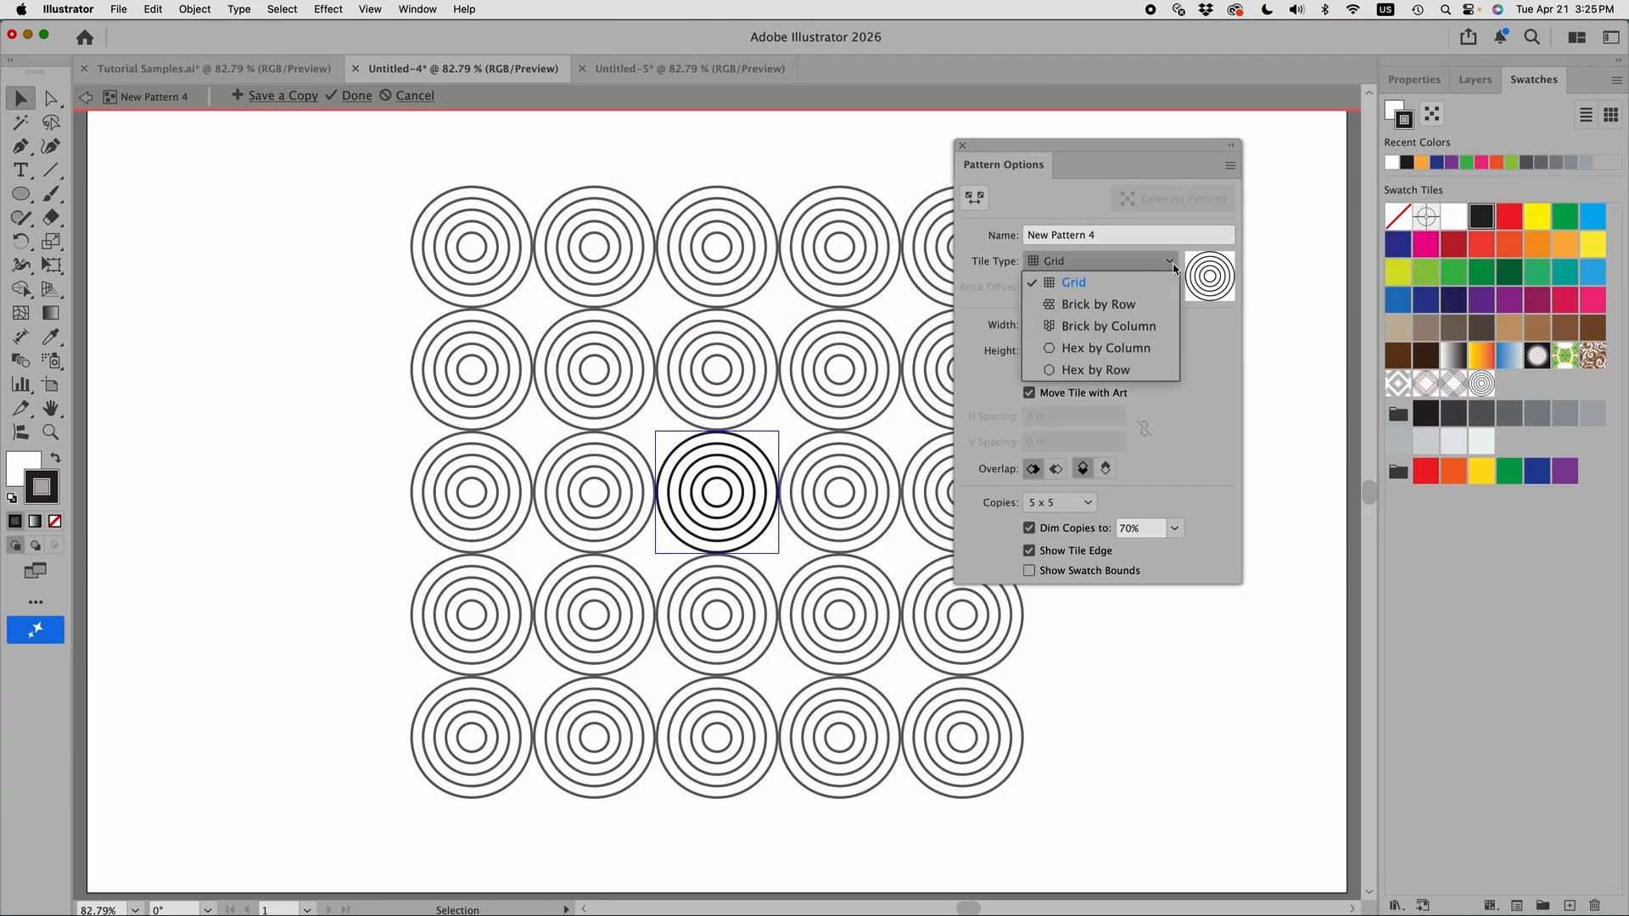
{"action": "left_click", "coordinate": [1124, 307]}
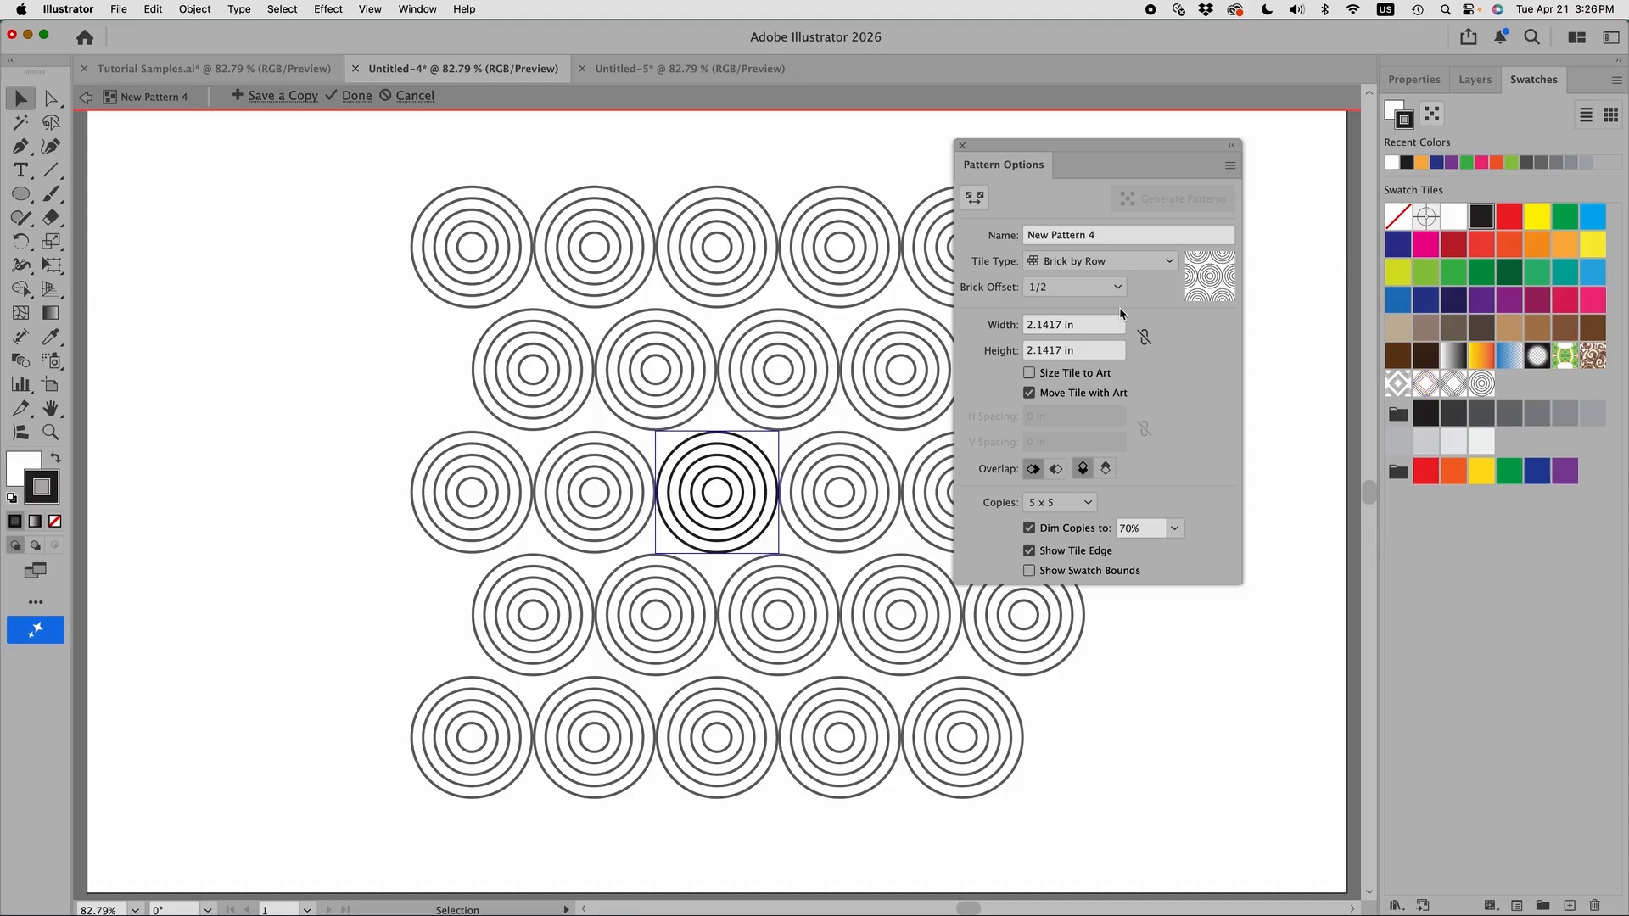
Set the circle pattern's overlap to Right in Front and Bottom in Front.
{"action": "left_click", "coordinate": [1033, 471]}
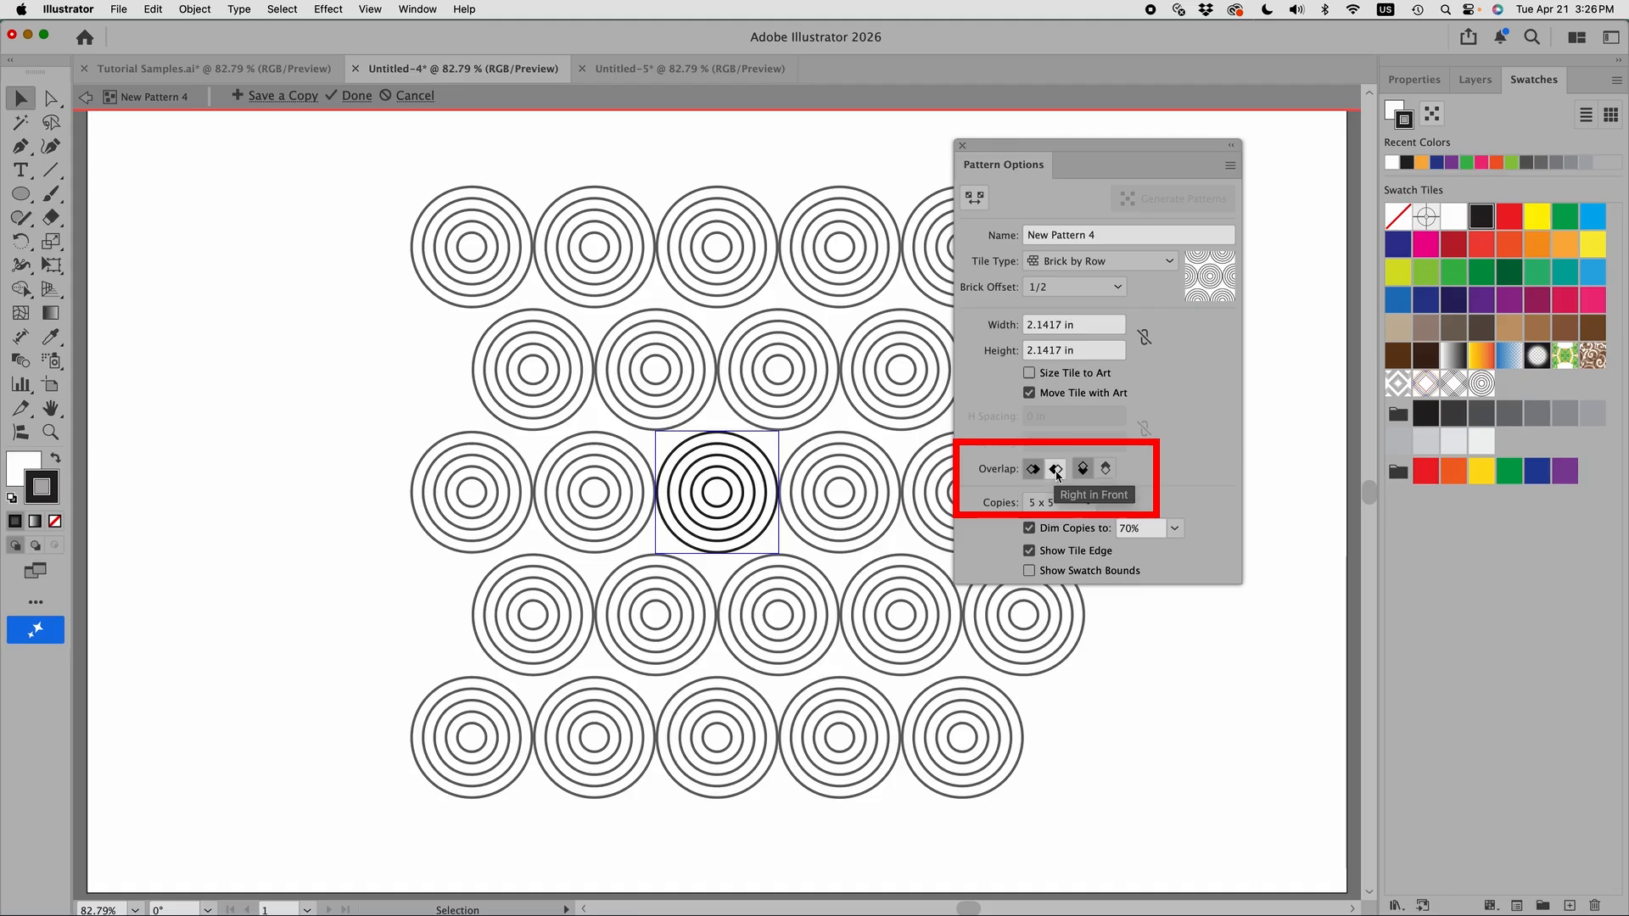
{"action": "left_click", "coordinate": [1057, 471]}
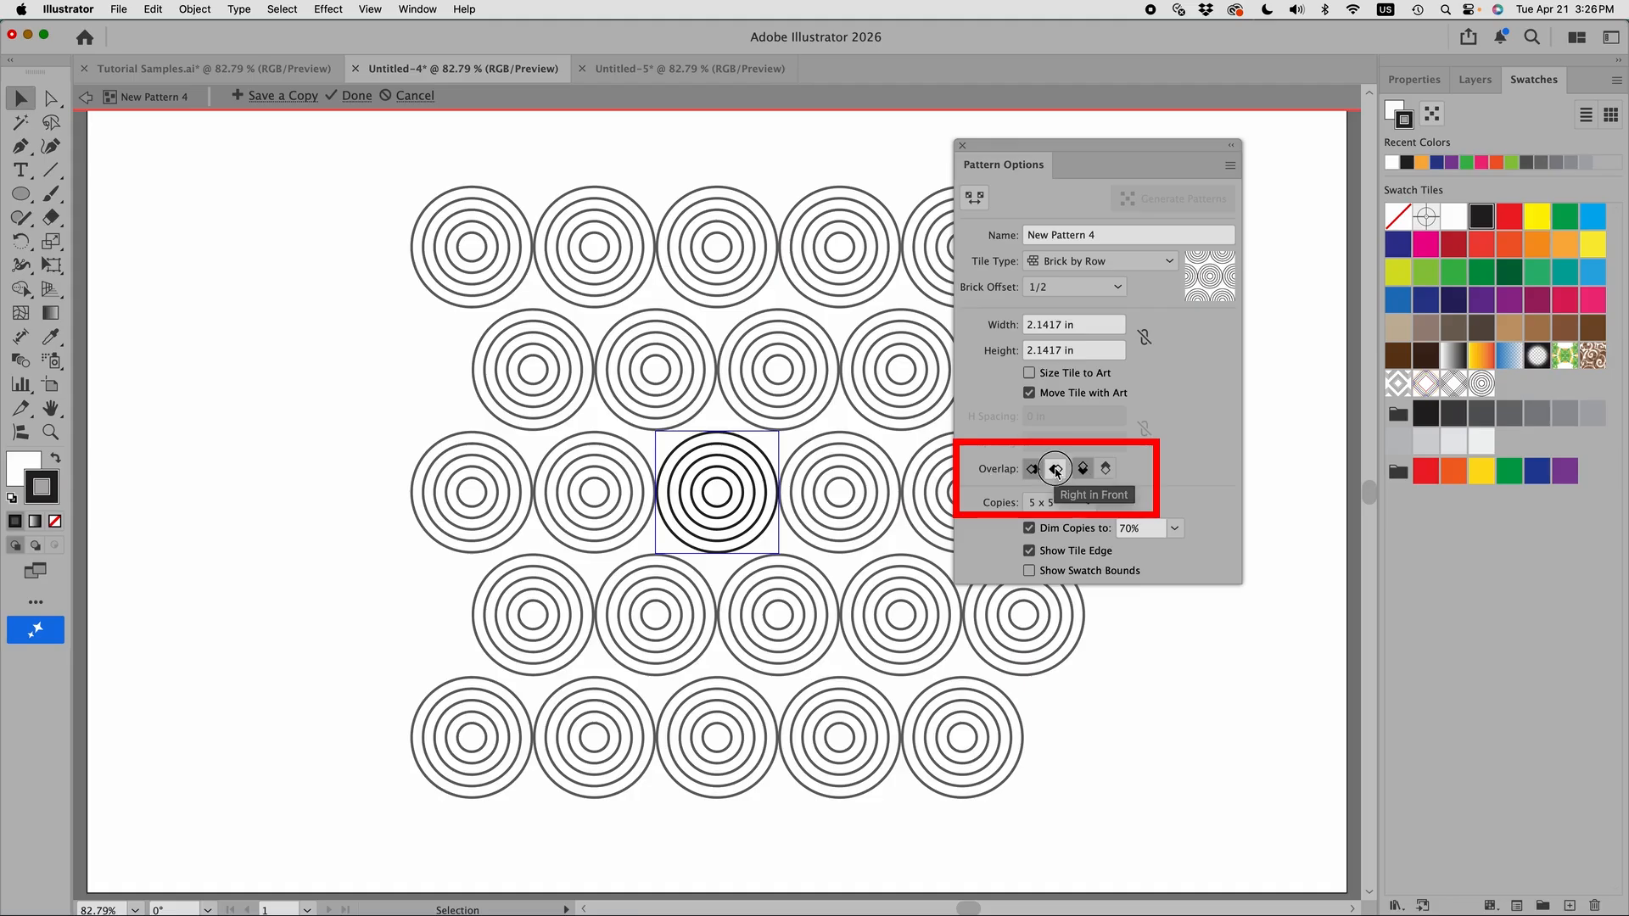
{"action": "left_click", "coordinate": [1107, 471]}
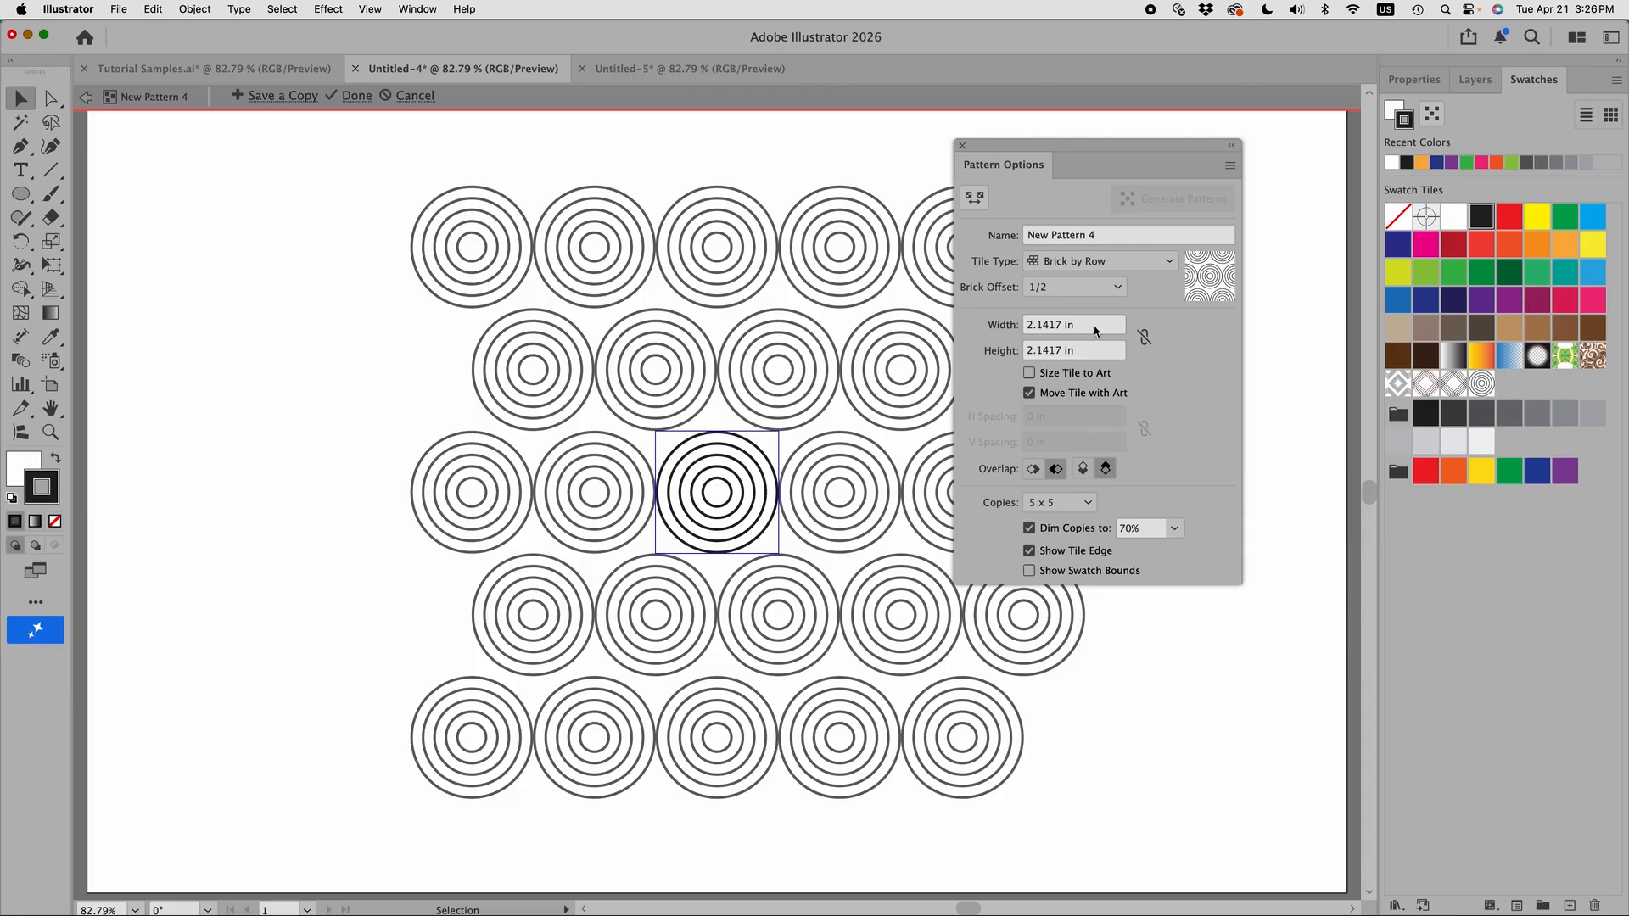
Set the pattern tile's width to 1.75 in and height to 0.625 in, and finish editing the scallop pattern.
{"action": "scroll", "coordinate": [1094, 326], "scroll_direction": "down", "scroll_amount": 3}
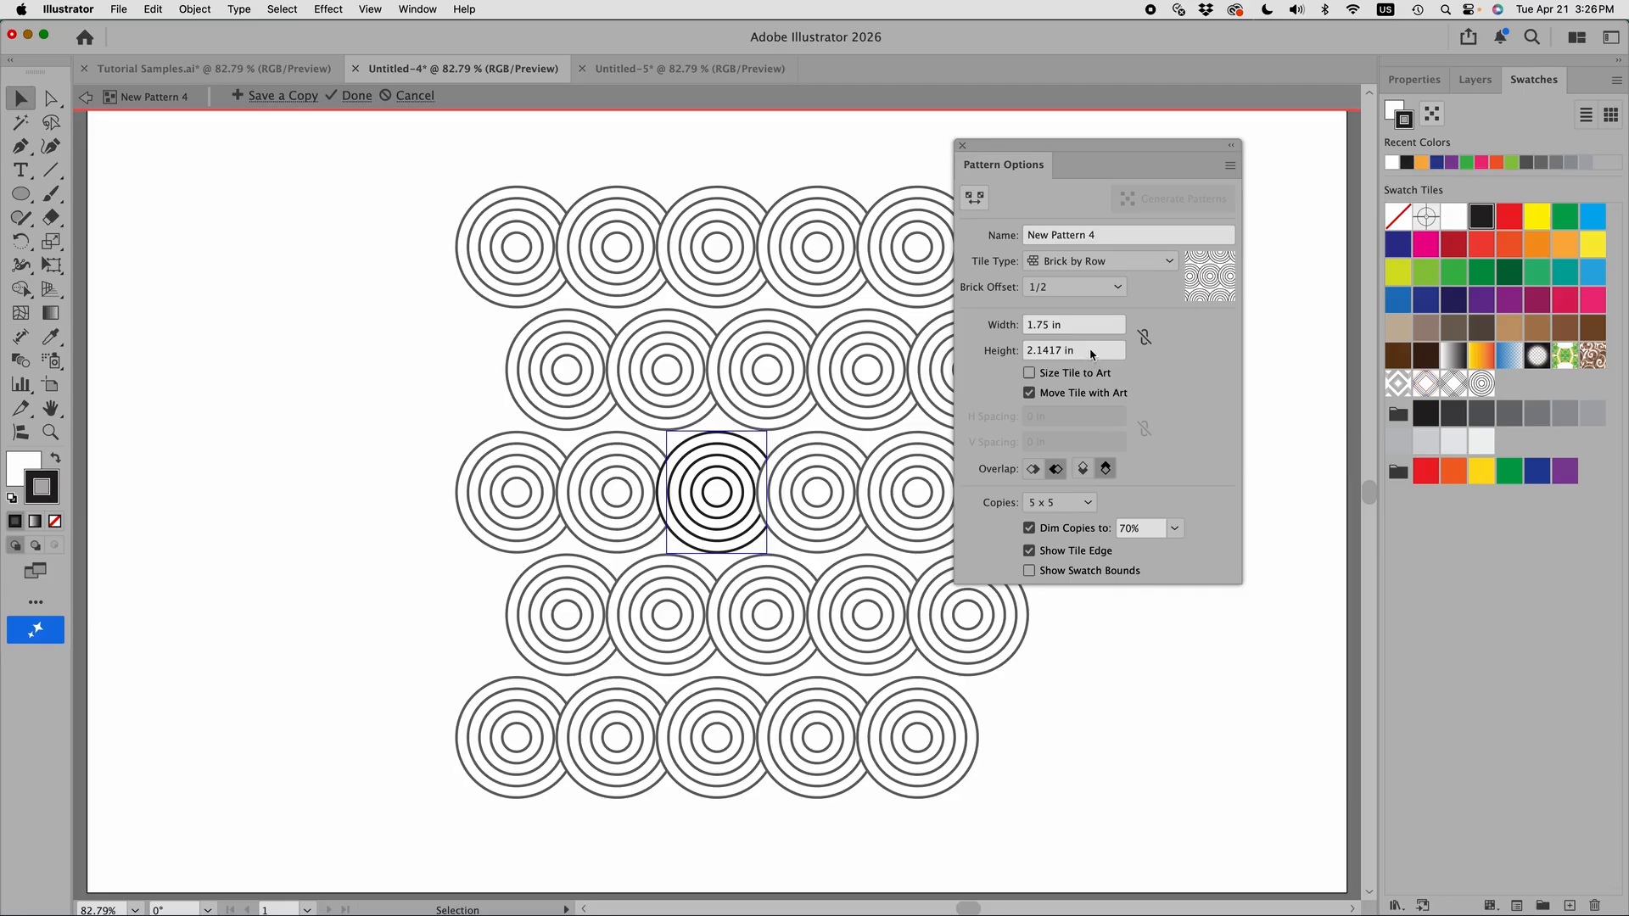
{"action": "scroll", "coordinate": [1091, 355], "scroll_direction": "down", "scroll_amount": 10}
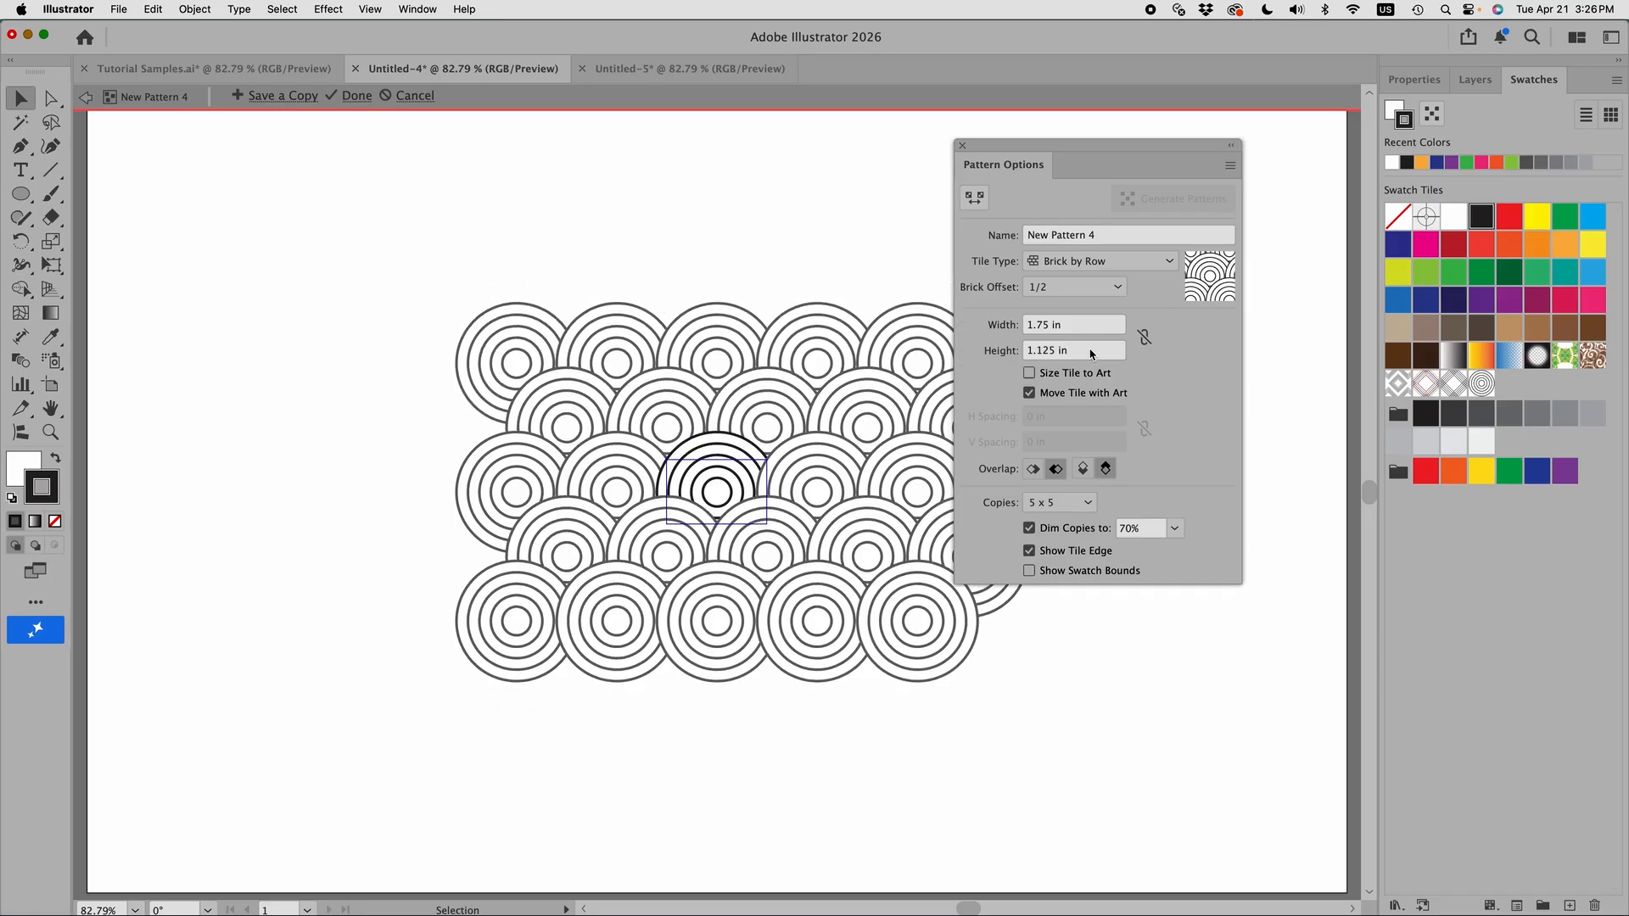
{"action": "scroll", "coordinate": [1091, 355], "scroll_direction": "down", "scroll_amount": 4}
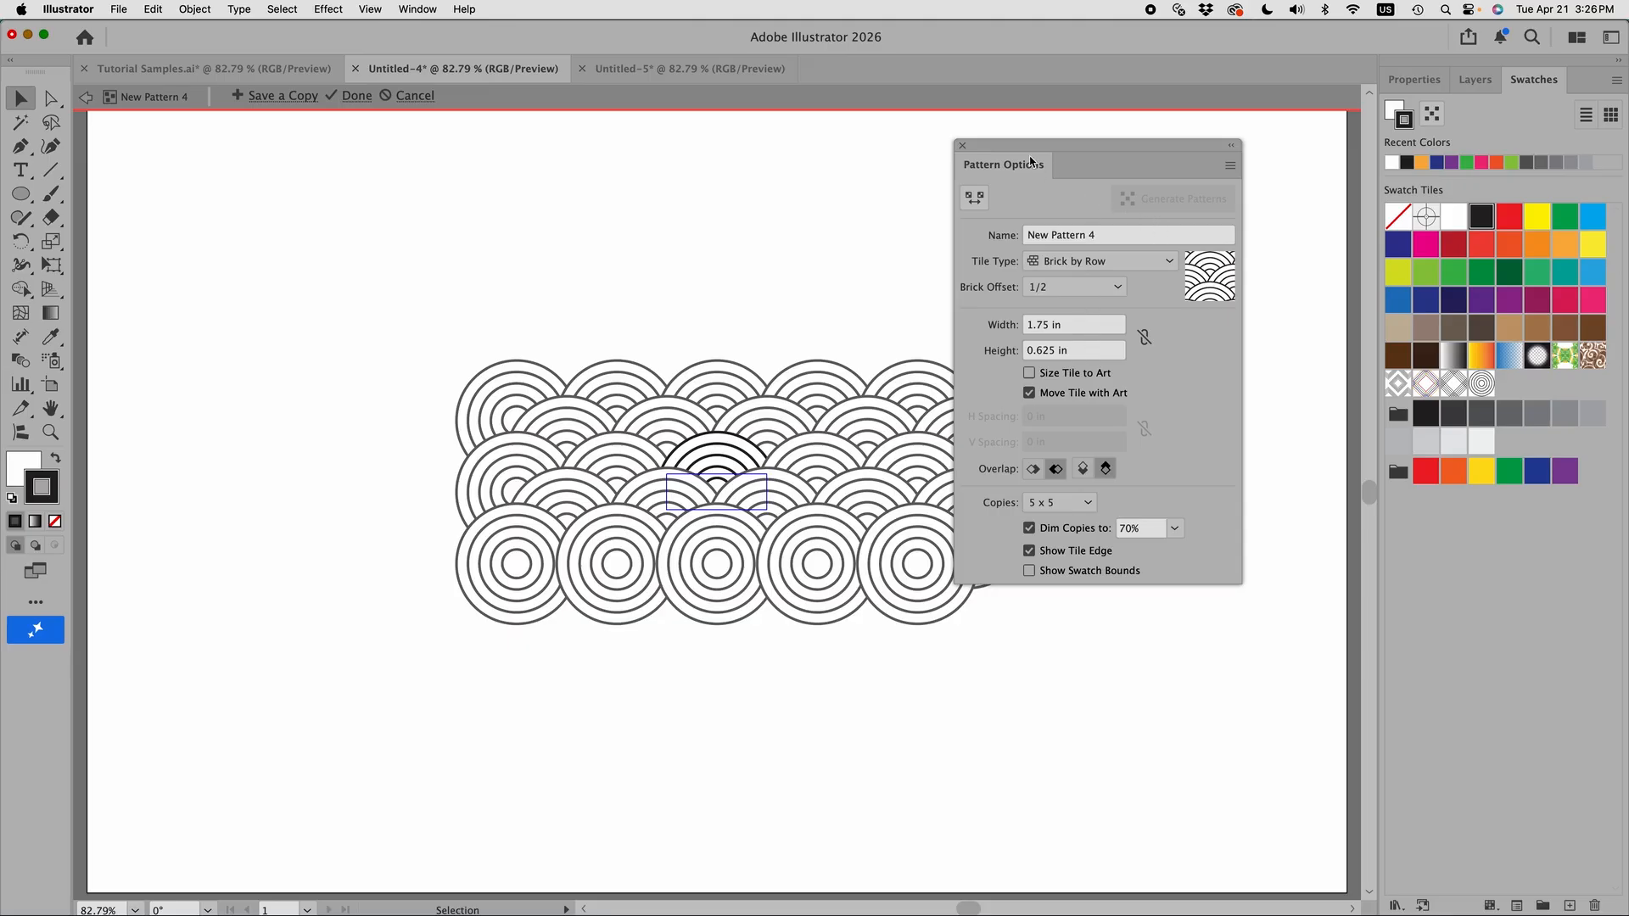
{"action": "left_click", "coordinate": [963, 147]}
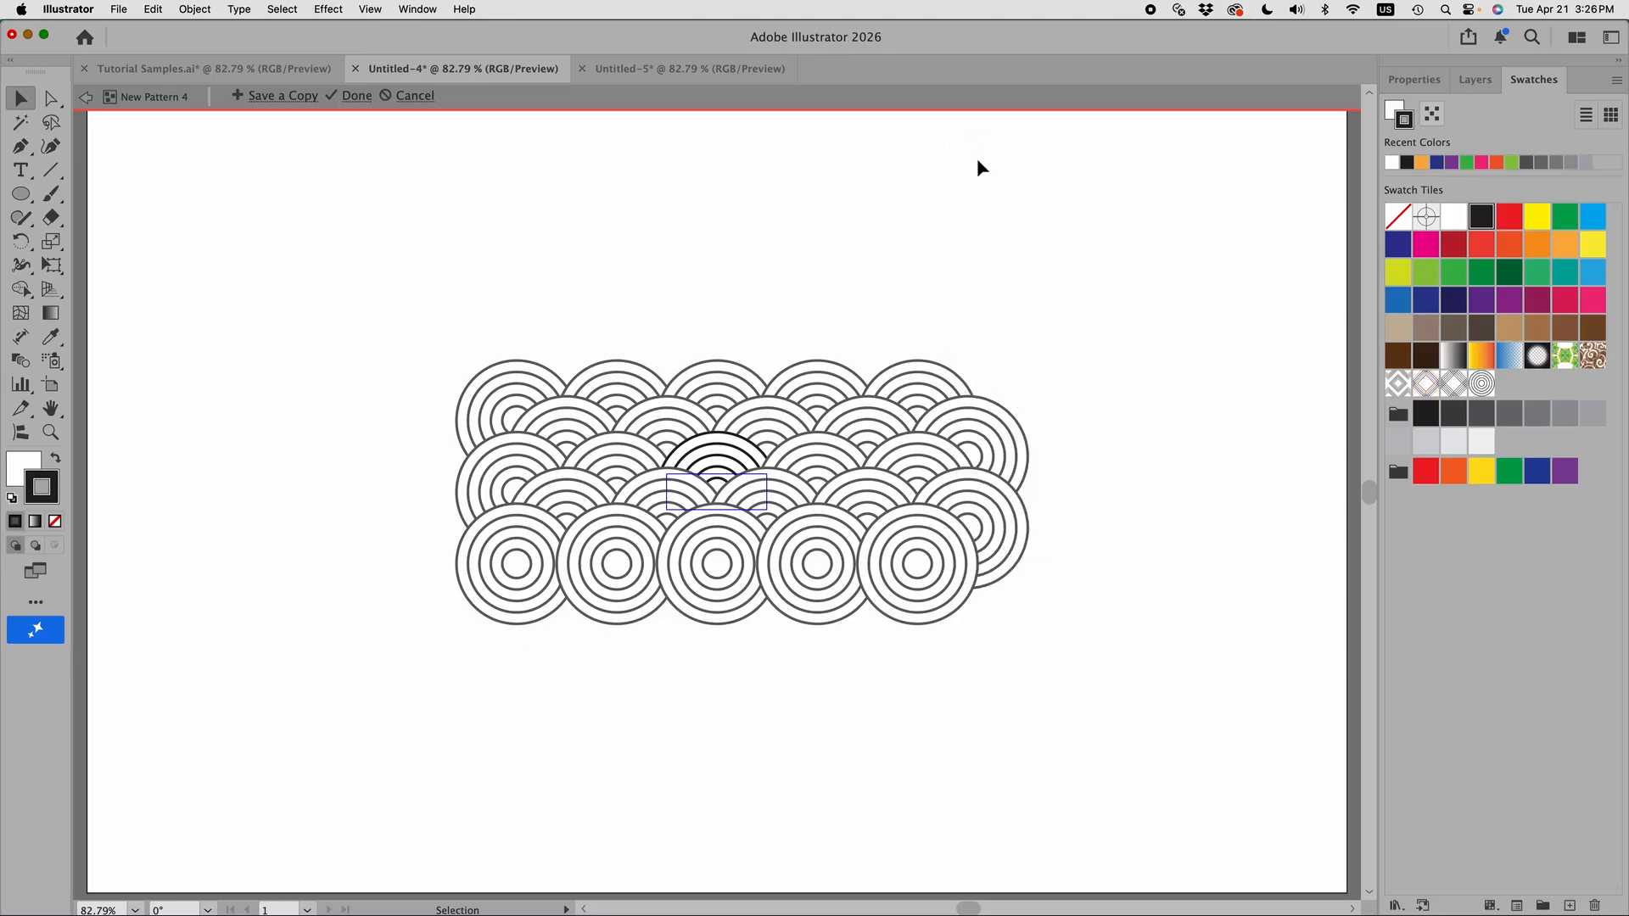
{"action": "left_click", "coordinate": [86, 102]}
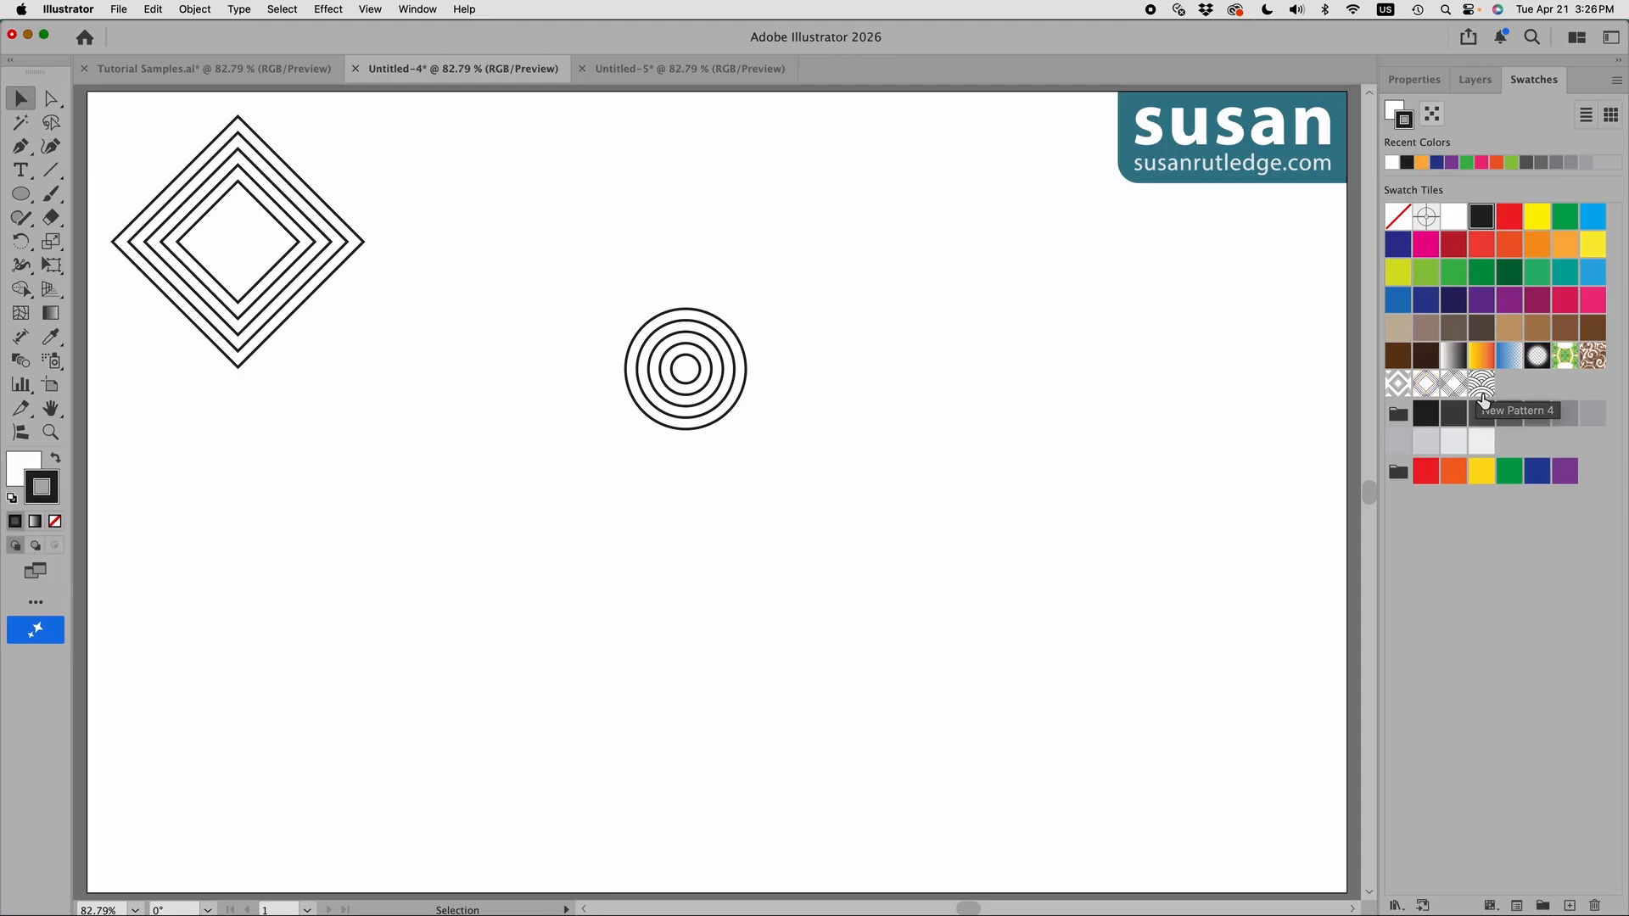
Check the black-and-white chevron sample in Tutorial Samples, and move the concentric circles below the diamond in Untitled-4.
{"action": "left_click", "coordinate": [272, 69]}
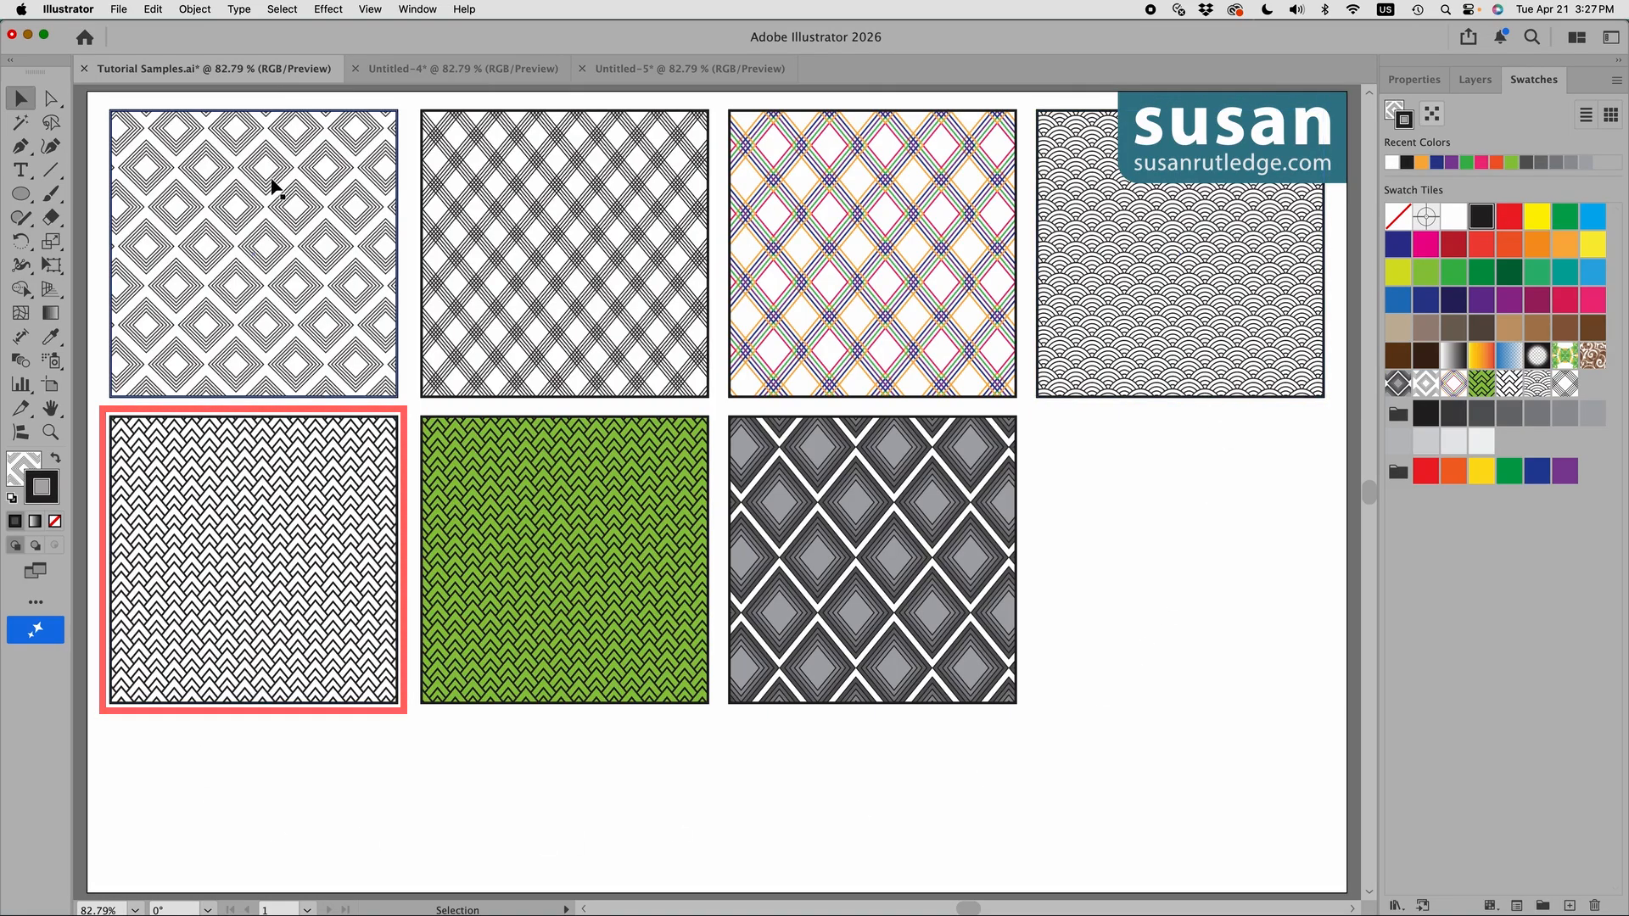
{"action": "left_click", "coordinate": [455, 70]}
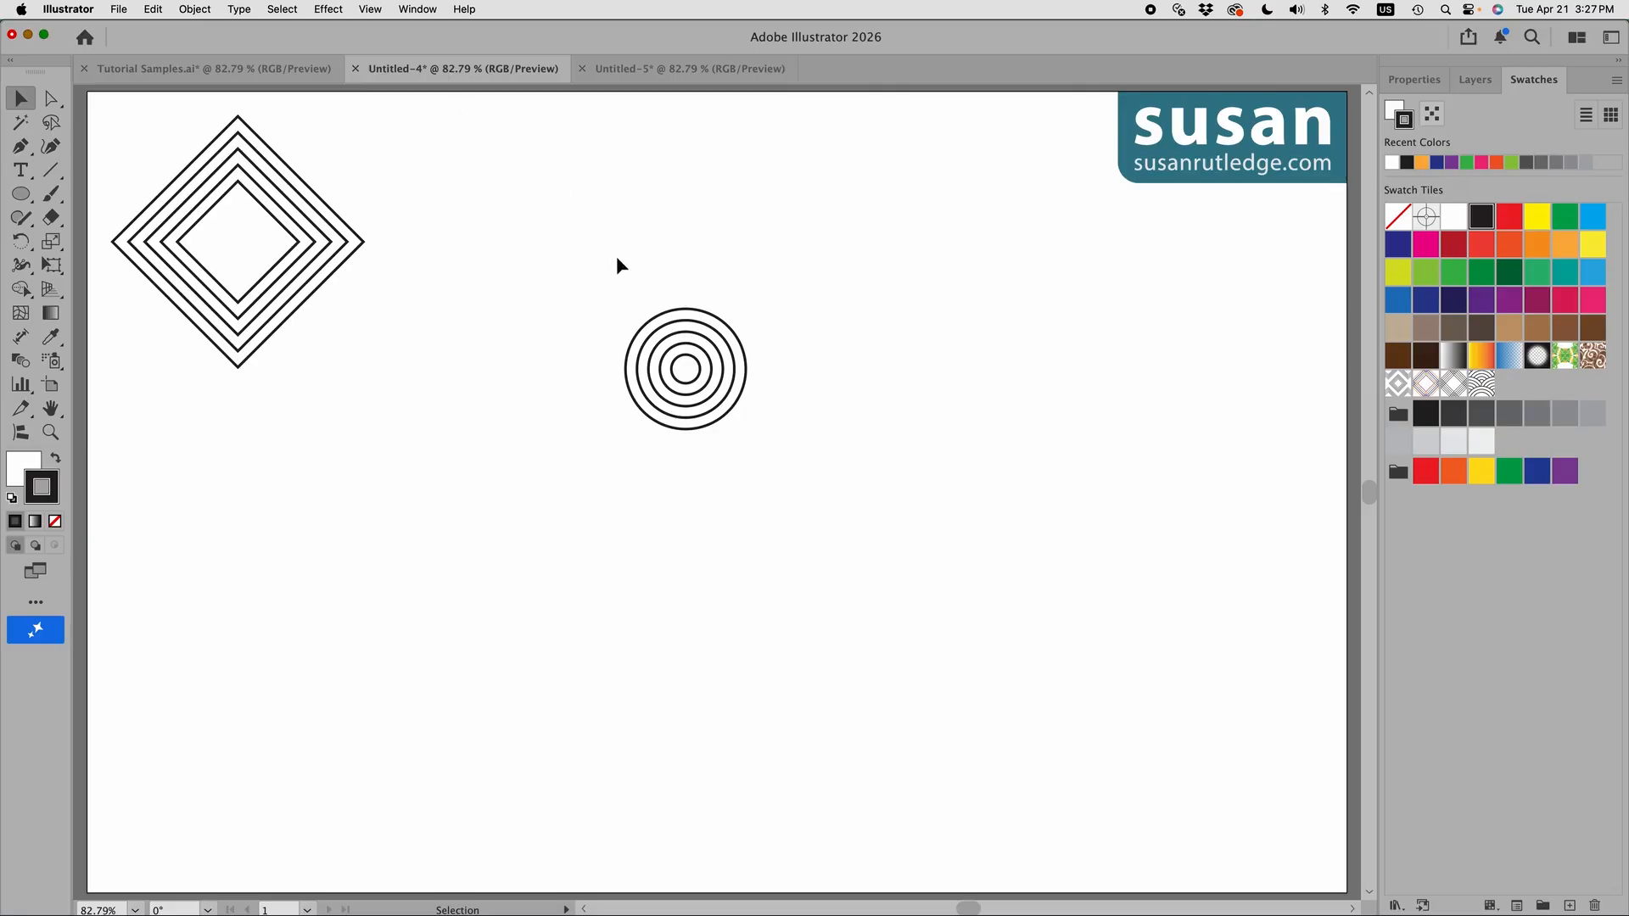
{"action": "left_click_drag", "start_coordinate": [638, 396], "coordinate": [125, 469]}
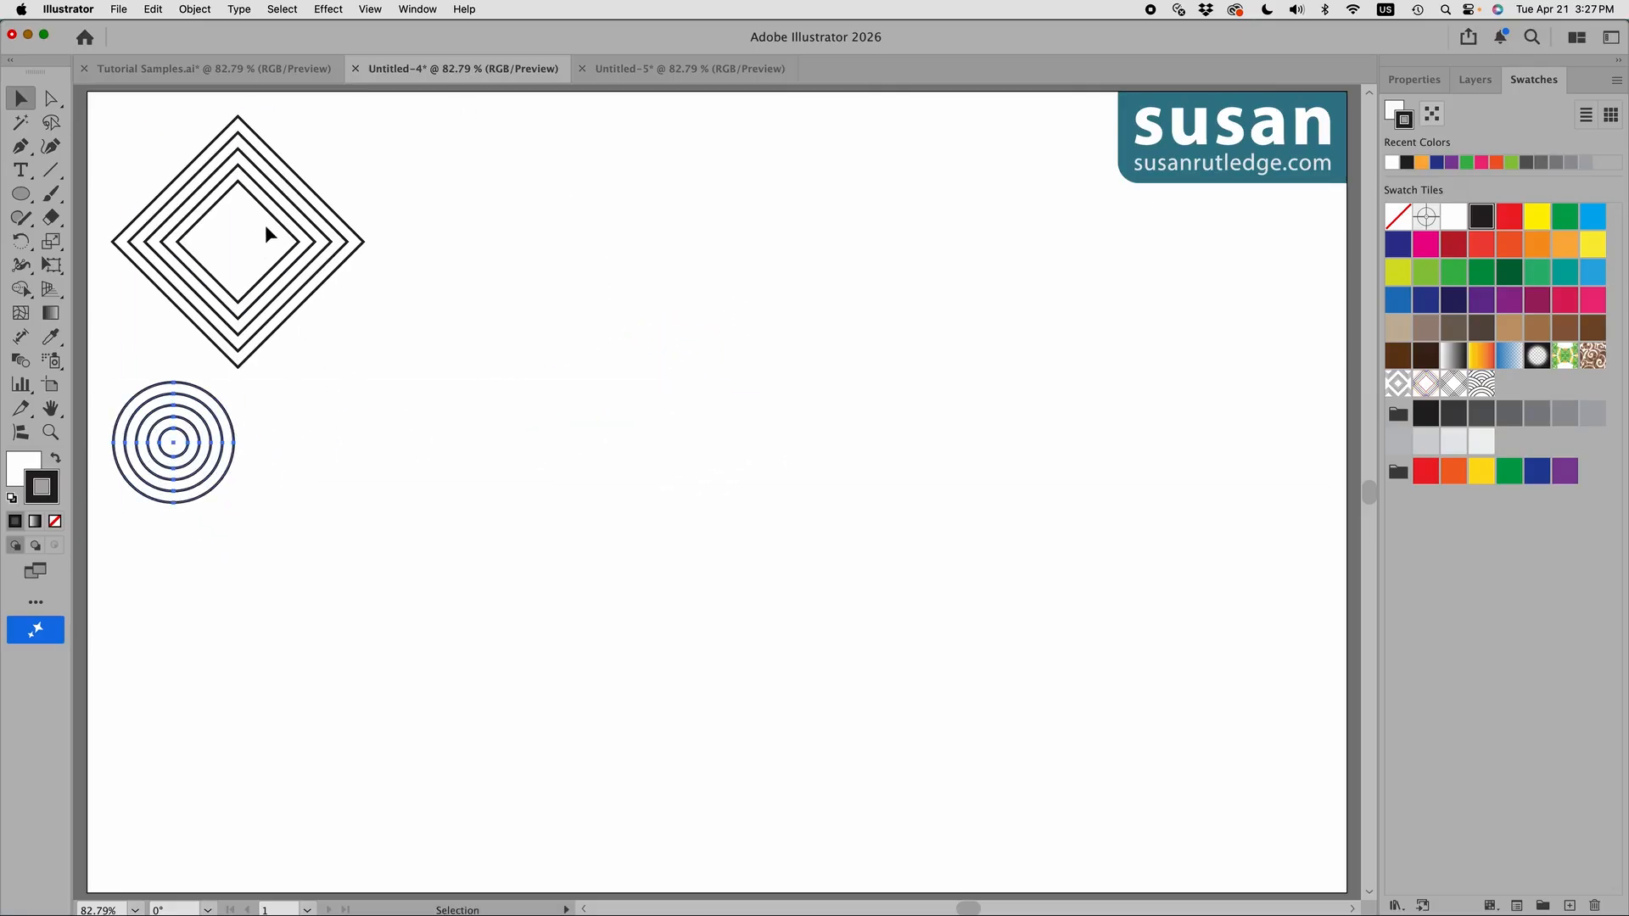
Duplicate the concentric diamond group into the empty area beside the circles, and ungroup the copy.
{"action": "left_click", "coordinate": [293, 248]}
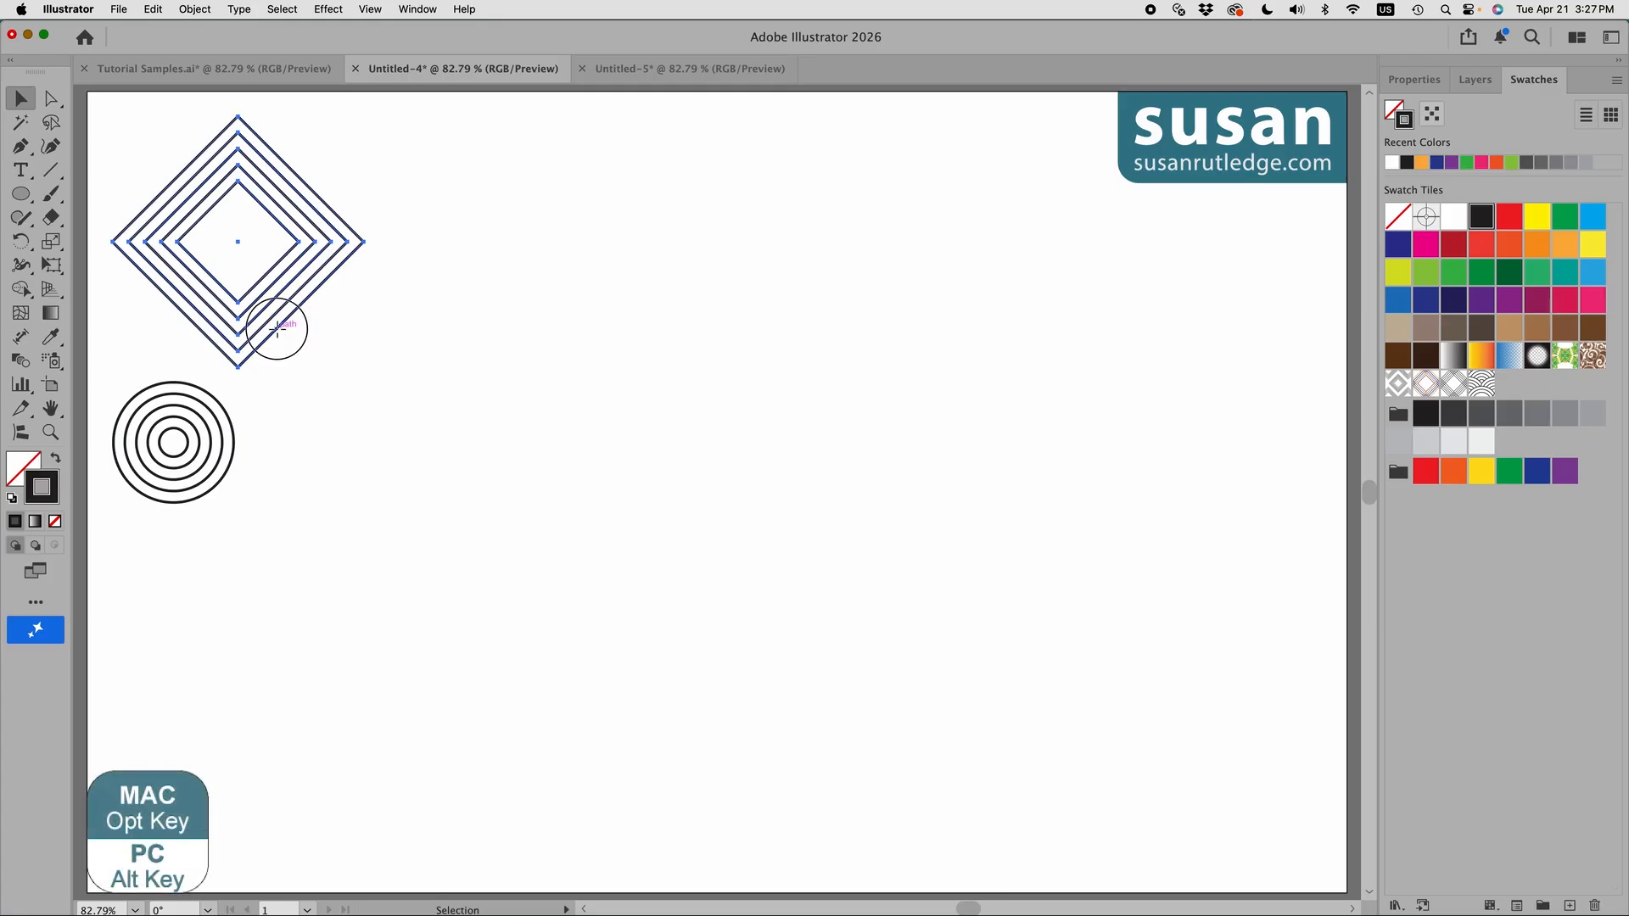
{"action": "left_click_drag", "start_coordinate": [276, 330], "coordinate": [536, 600]}
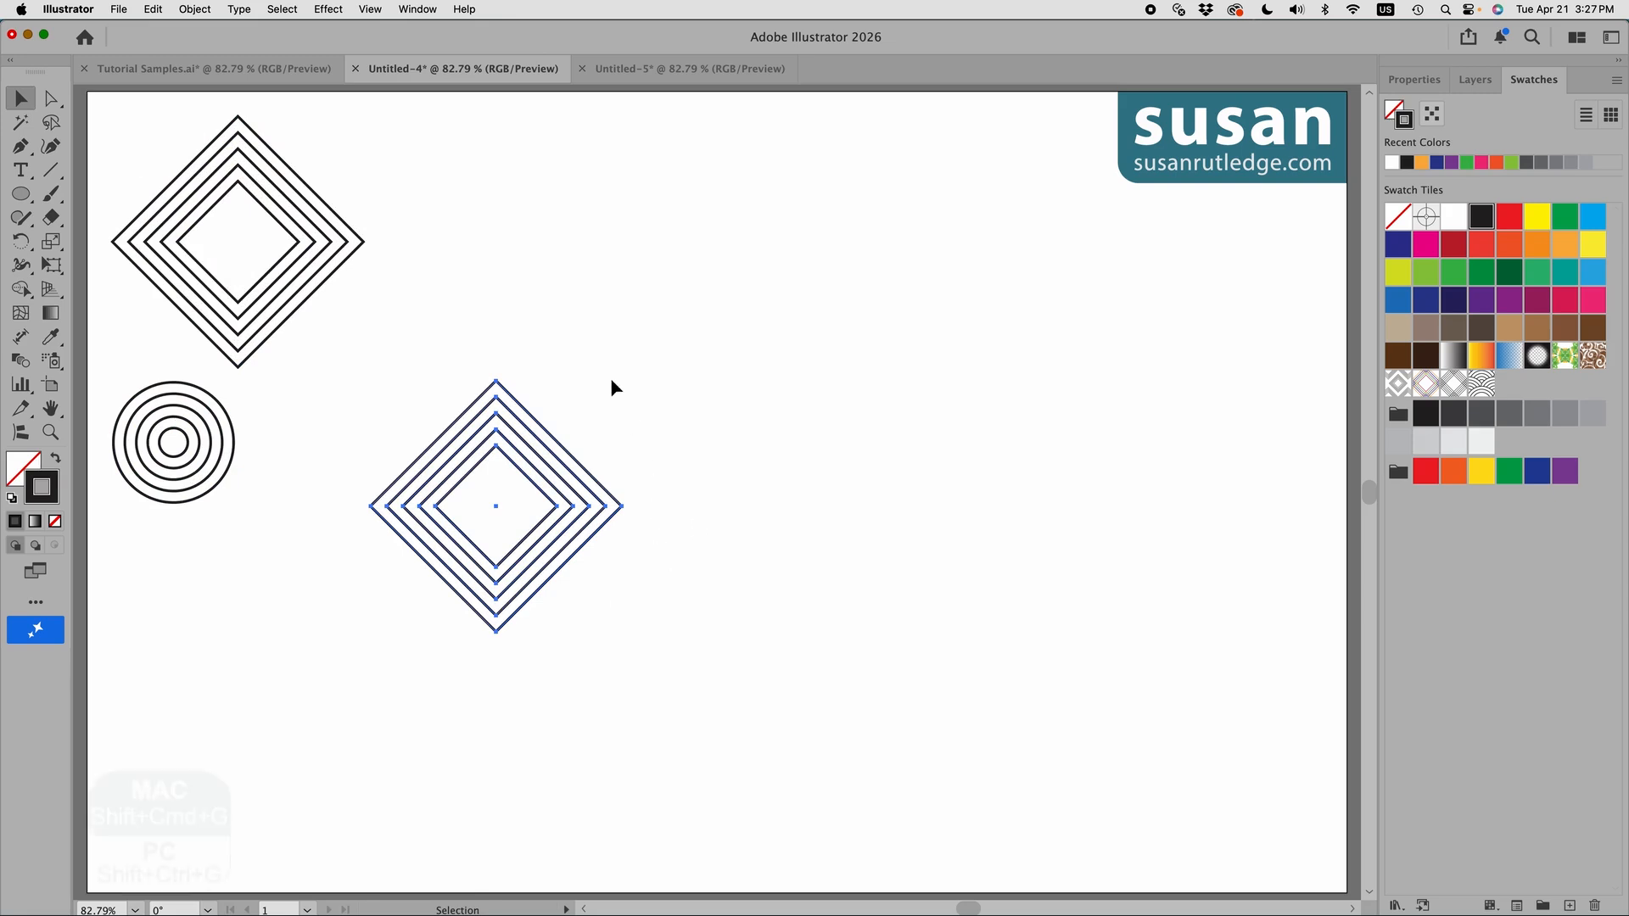
{"action": "left_click", "coordinate": [192, 10]}
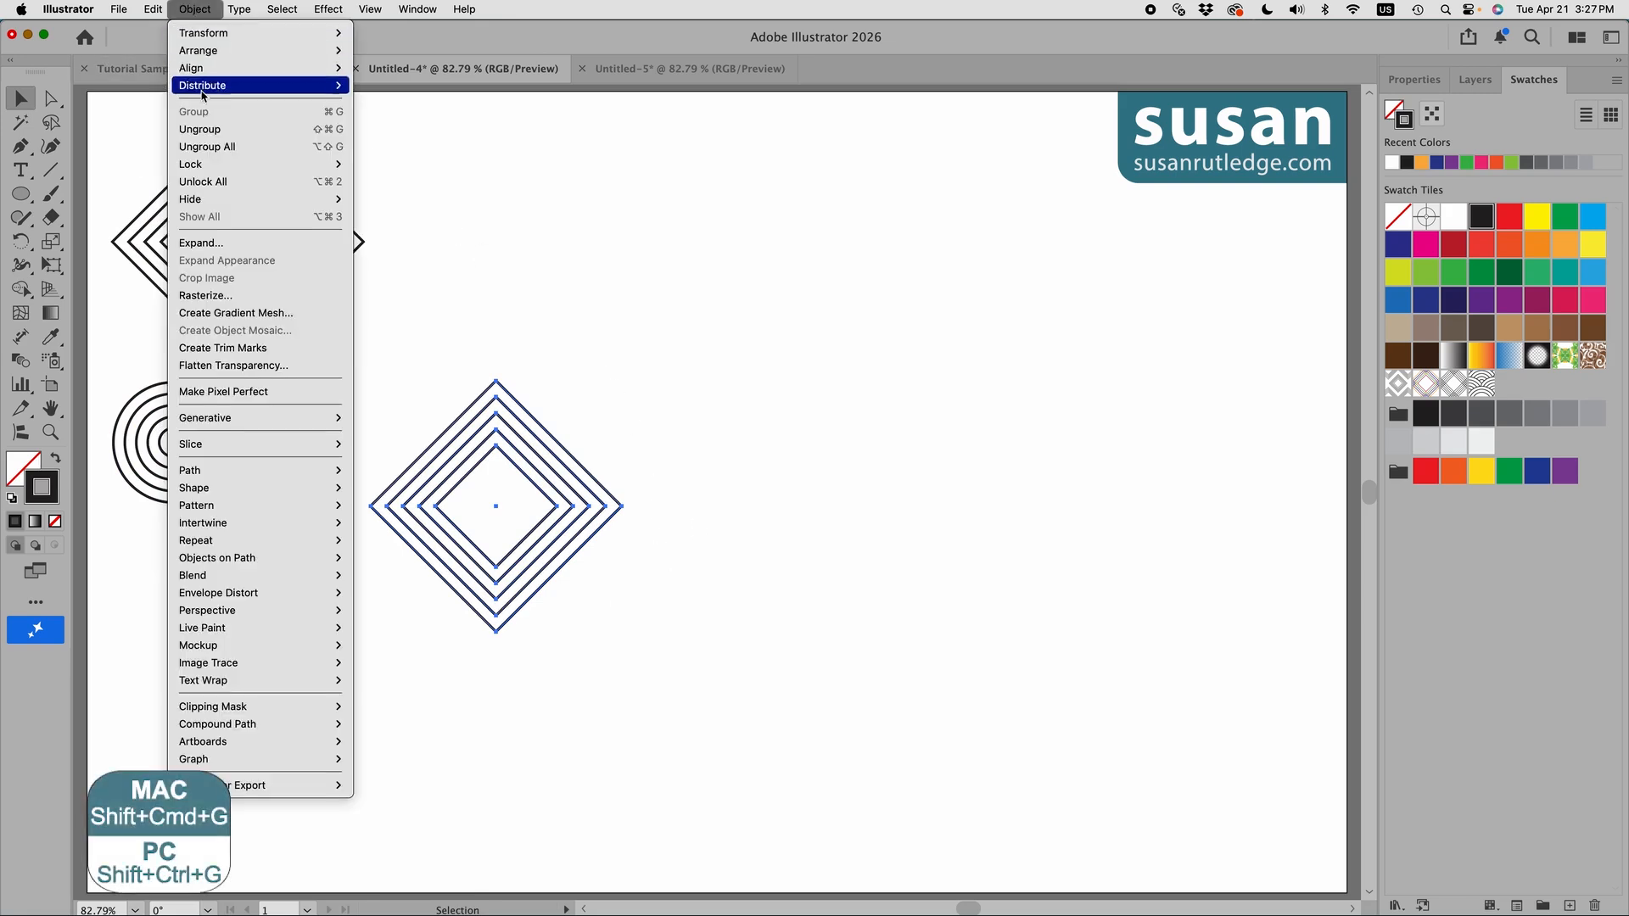
{"action": "left_click", "coordinate": [200, 129]}
Delete the two outermost diamonds of the ungrouped copy.
{"action": "left_click", "coordinate": [582, 358]}
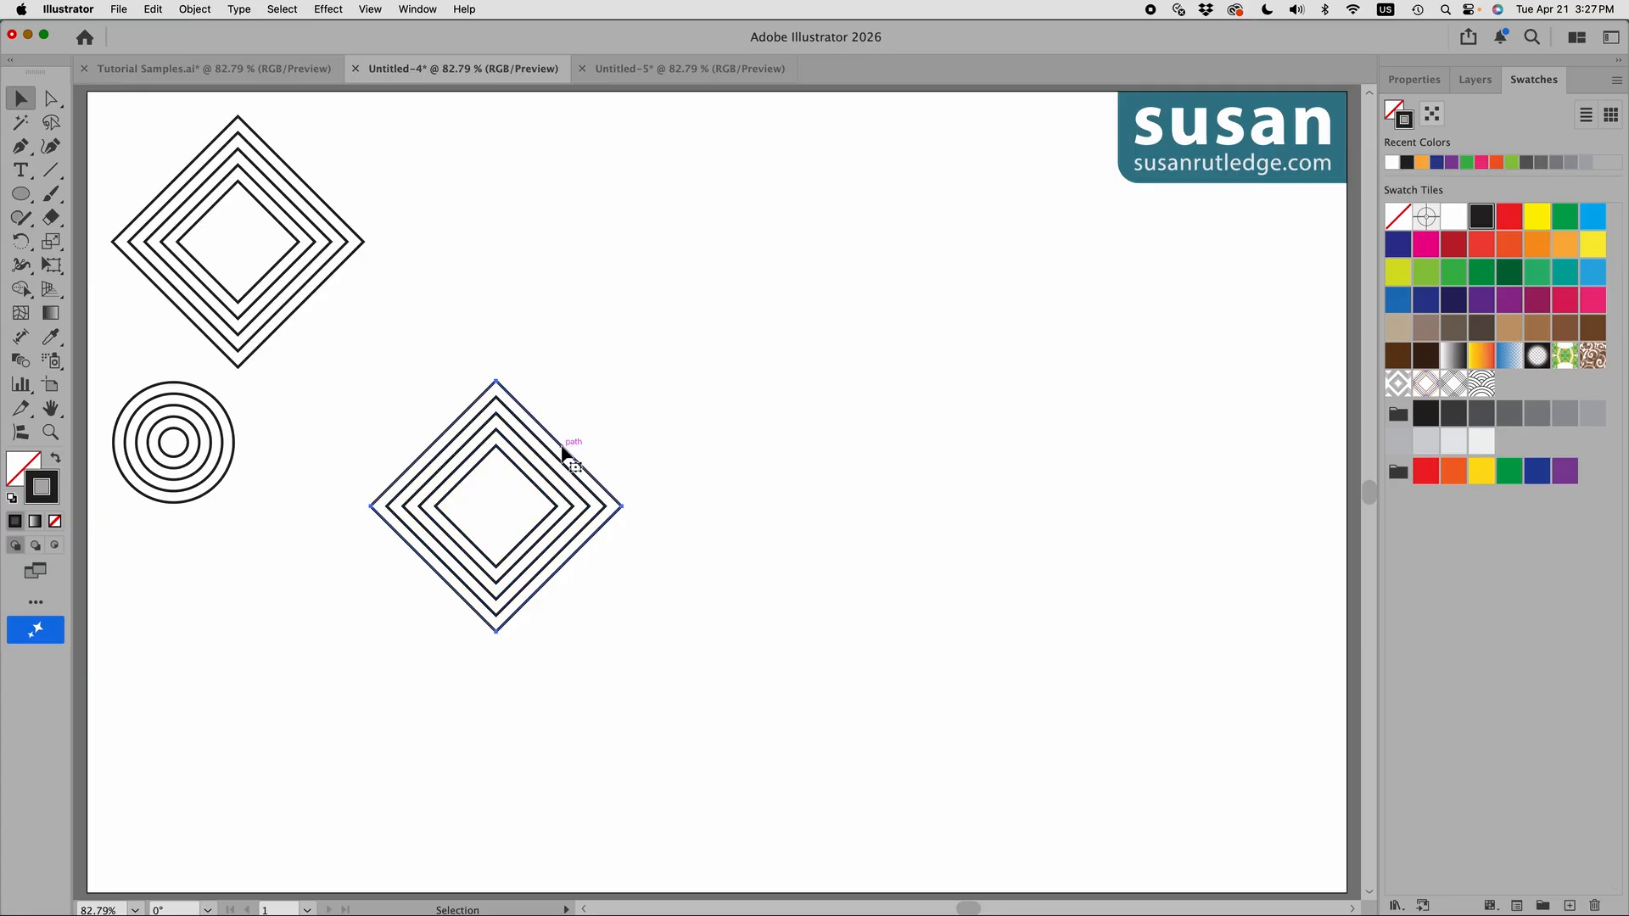
{"action": "key", "text": "Delete"}
{"action": "left_click", "coordinate": [560, 461]}
{"action": "key", "text": "Delete"}
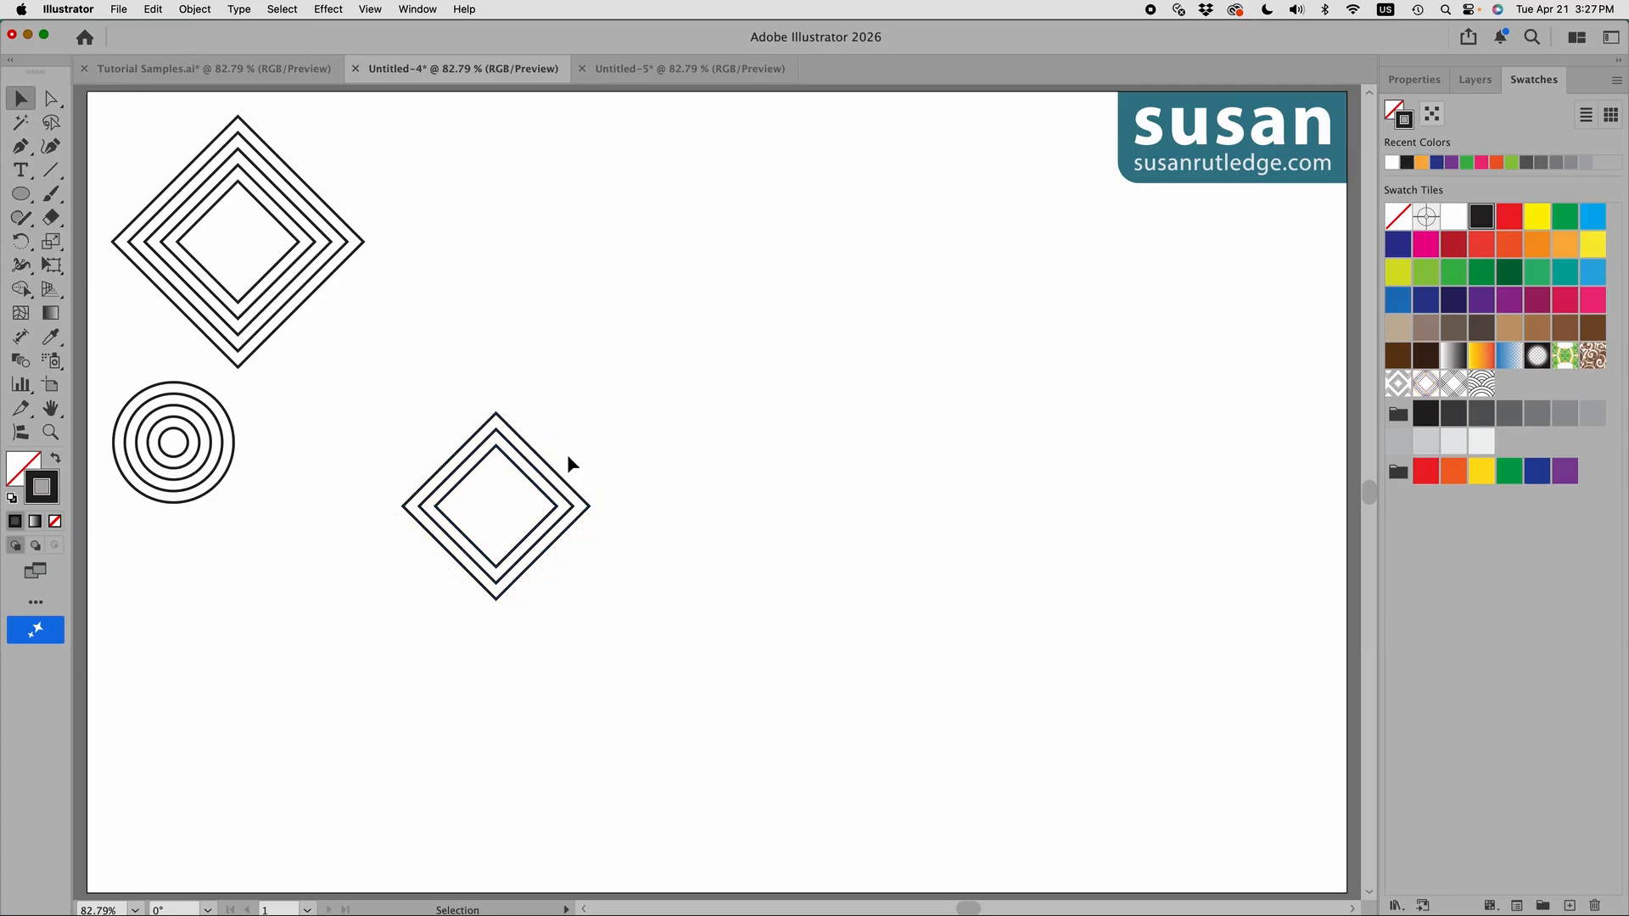
Give the three remaining ungrouped diamonds a white fill, keeping their strokes black.
{"action": "left_click_drag", "start_coordinate": [355, 360], "coordinate": [674, 623]}
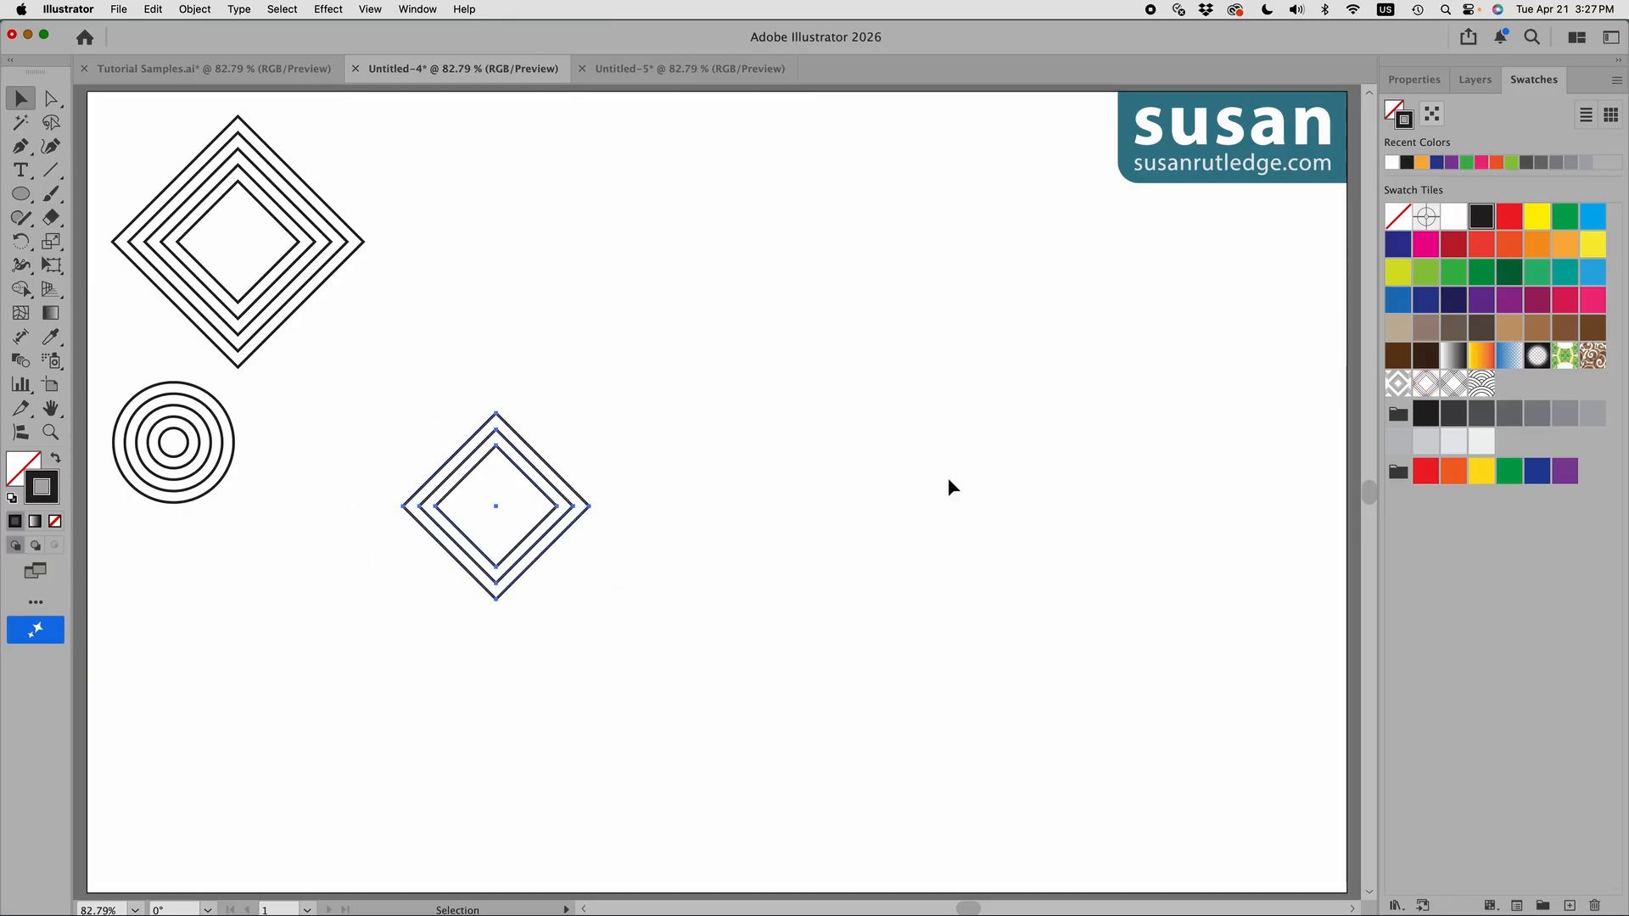
{"action": "left_click", "coordinate": [1455, 223]}
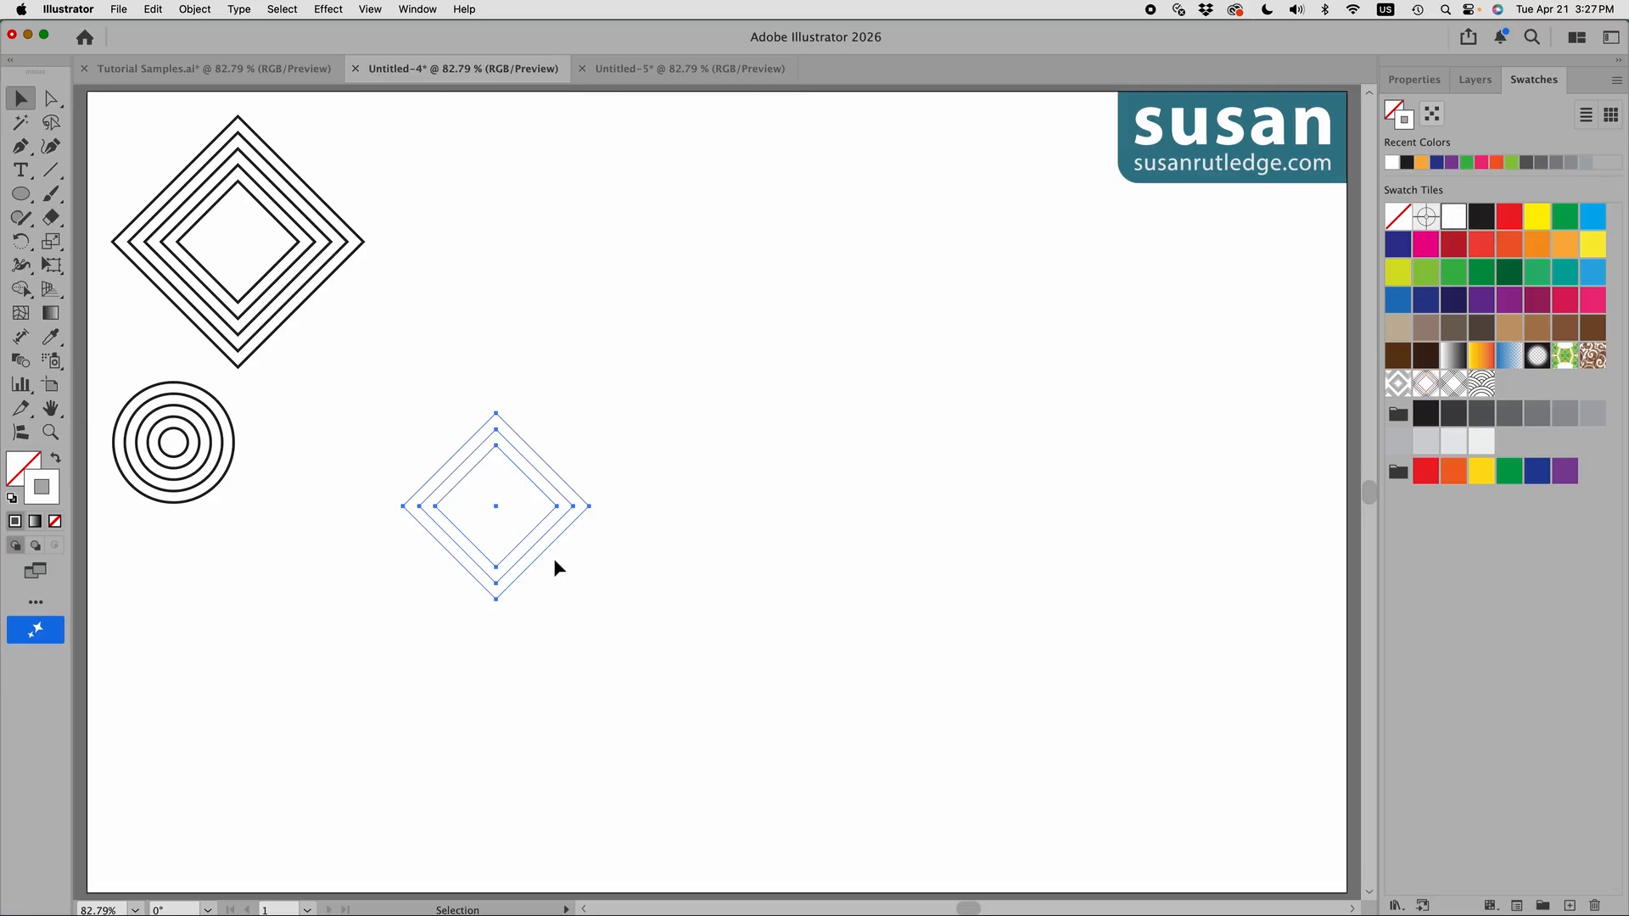
{"action": "left_click", "coordinate": [1481, 220]}
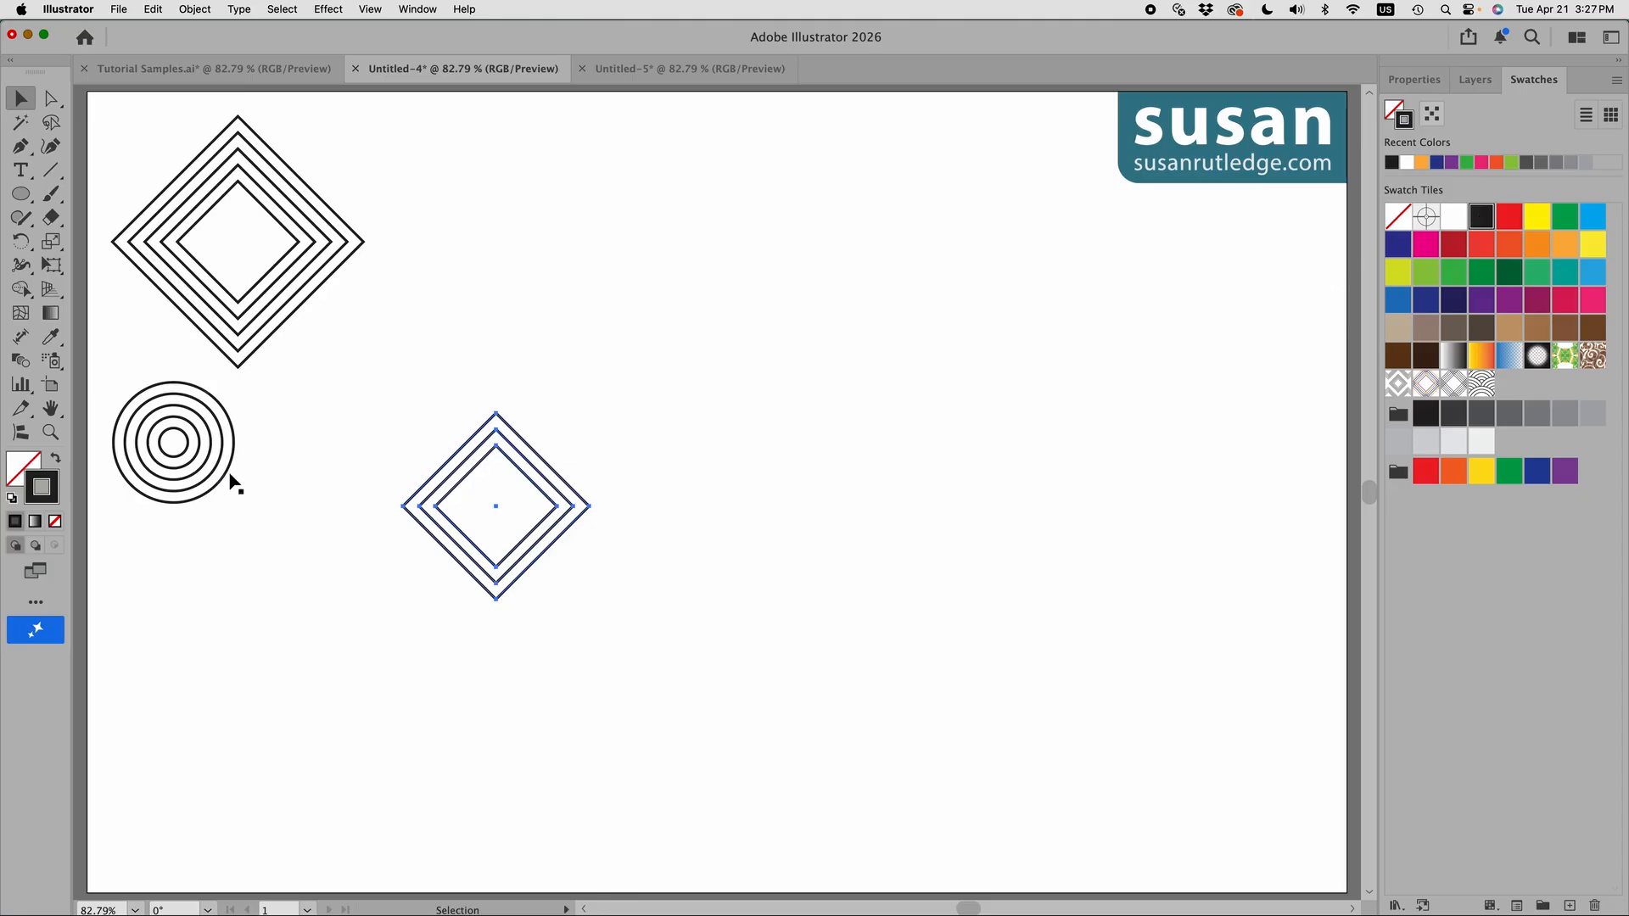
{"action": "left_click", "coordinate": [20, 470]}
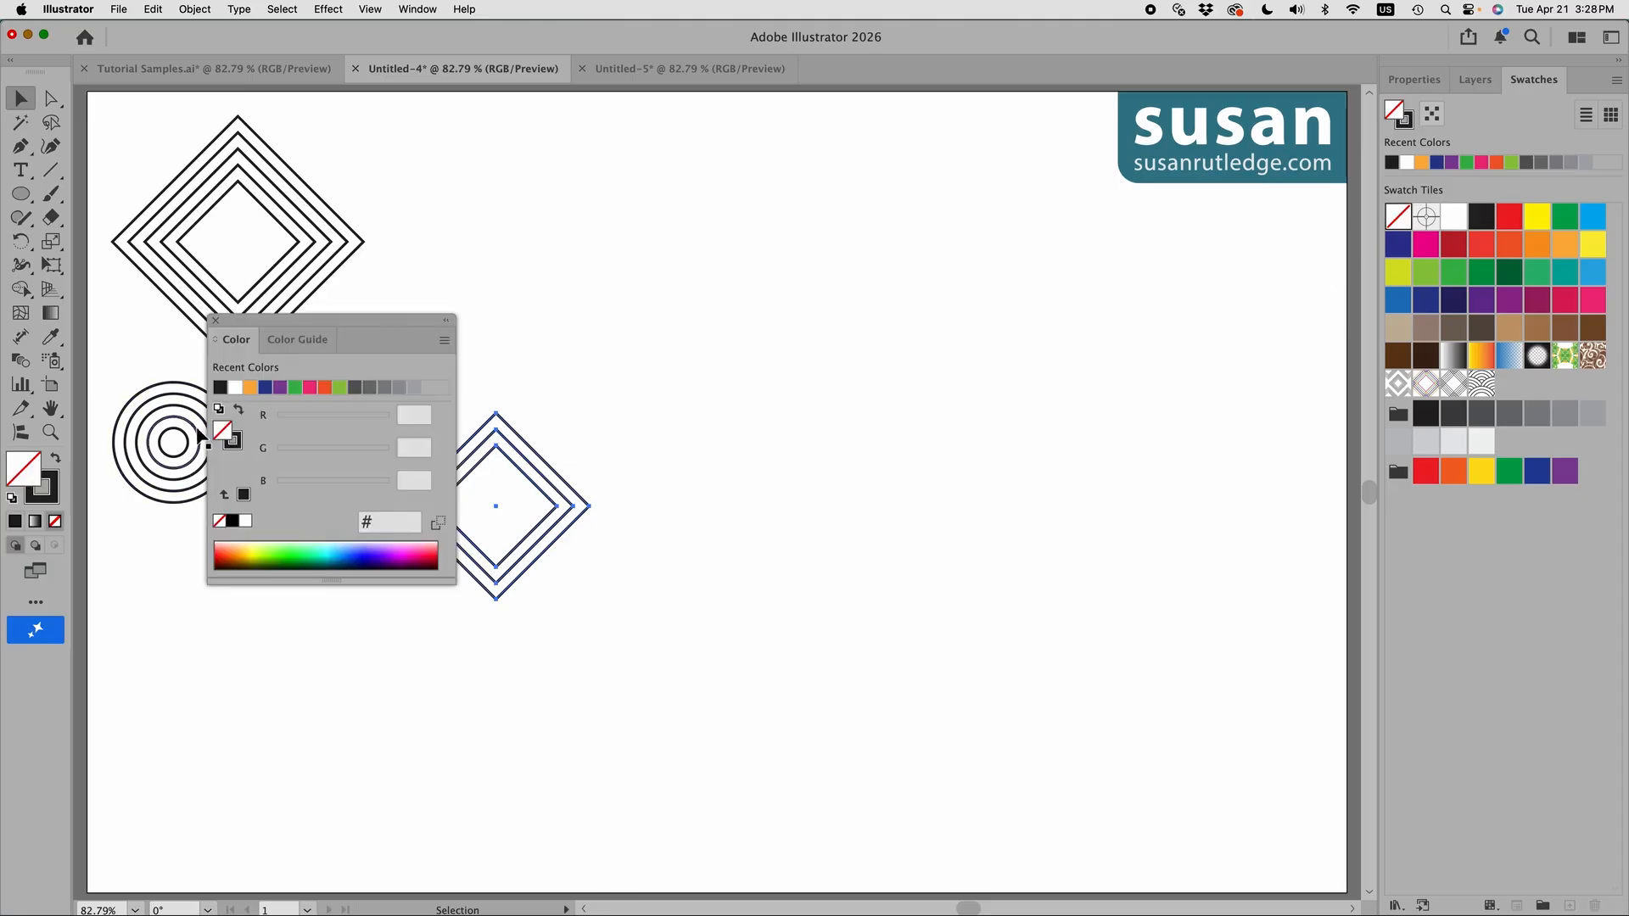
{"action": "left_click", "coordinate": [236, 389]}
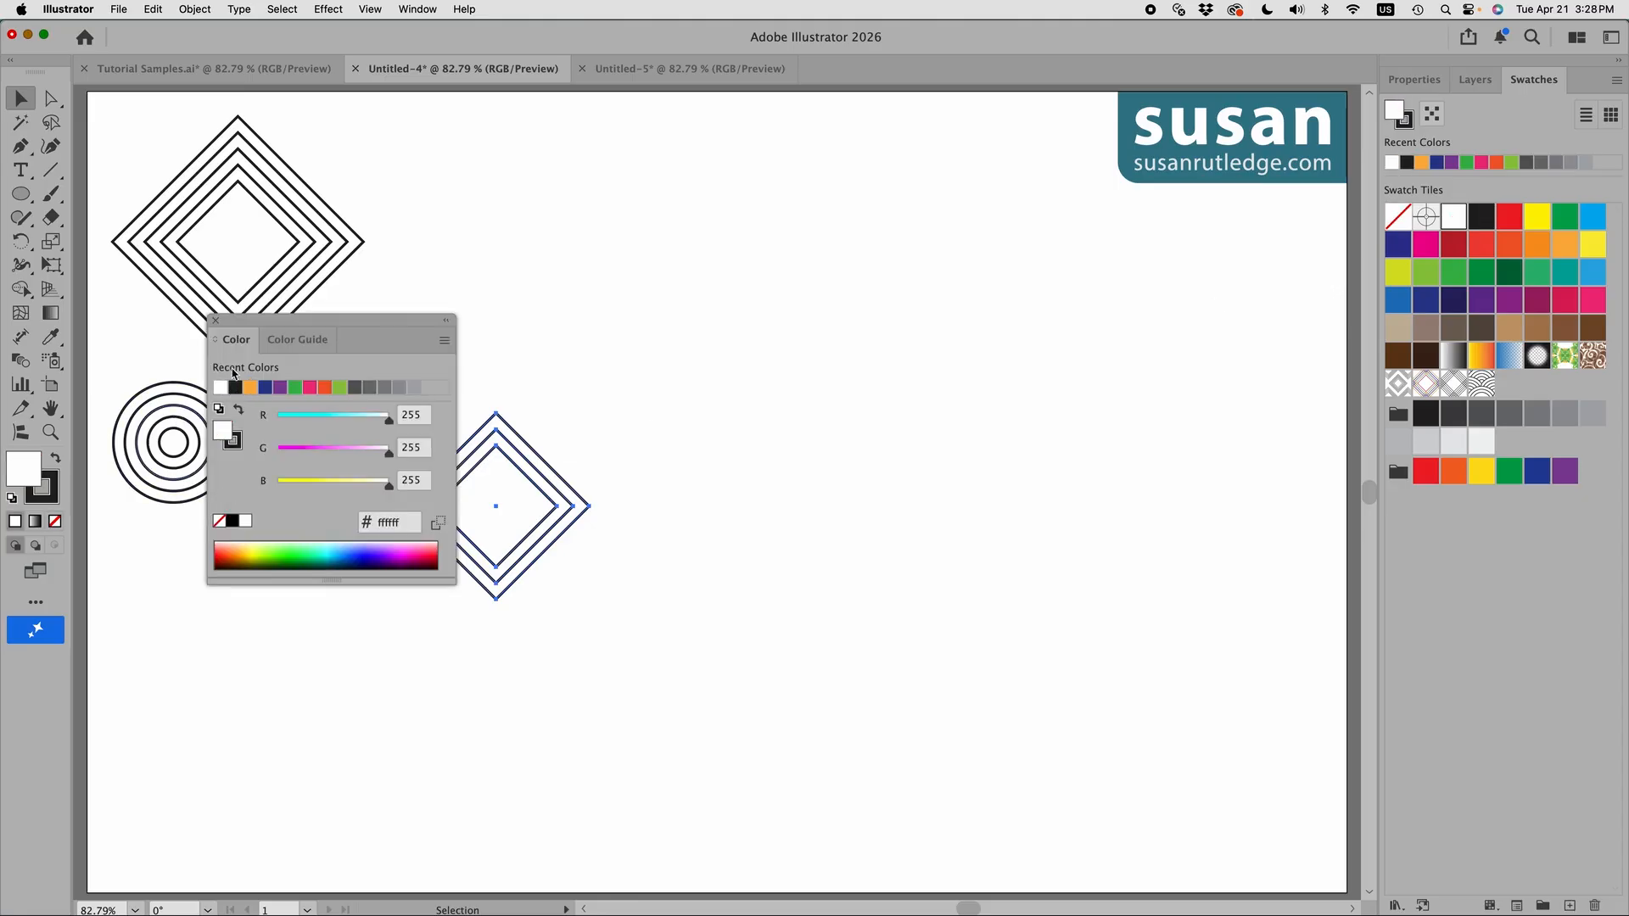
{"action": "left_click", "coordinate": [216, 320]}
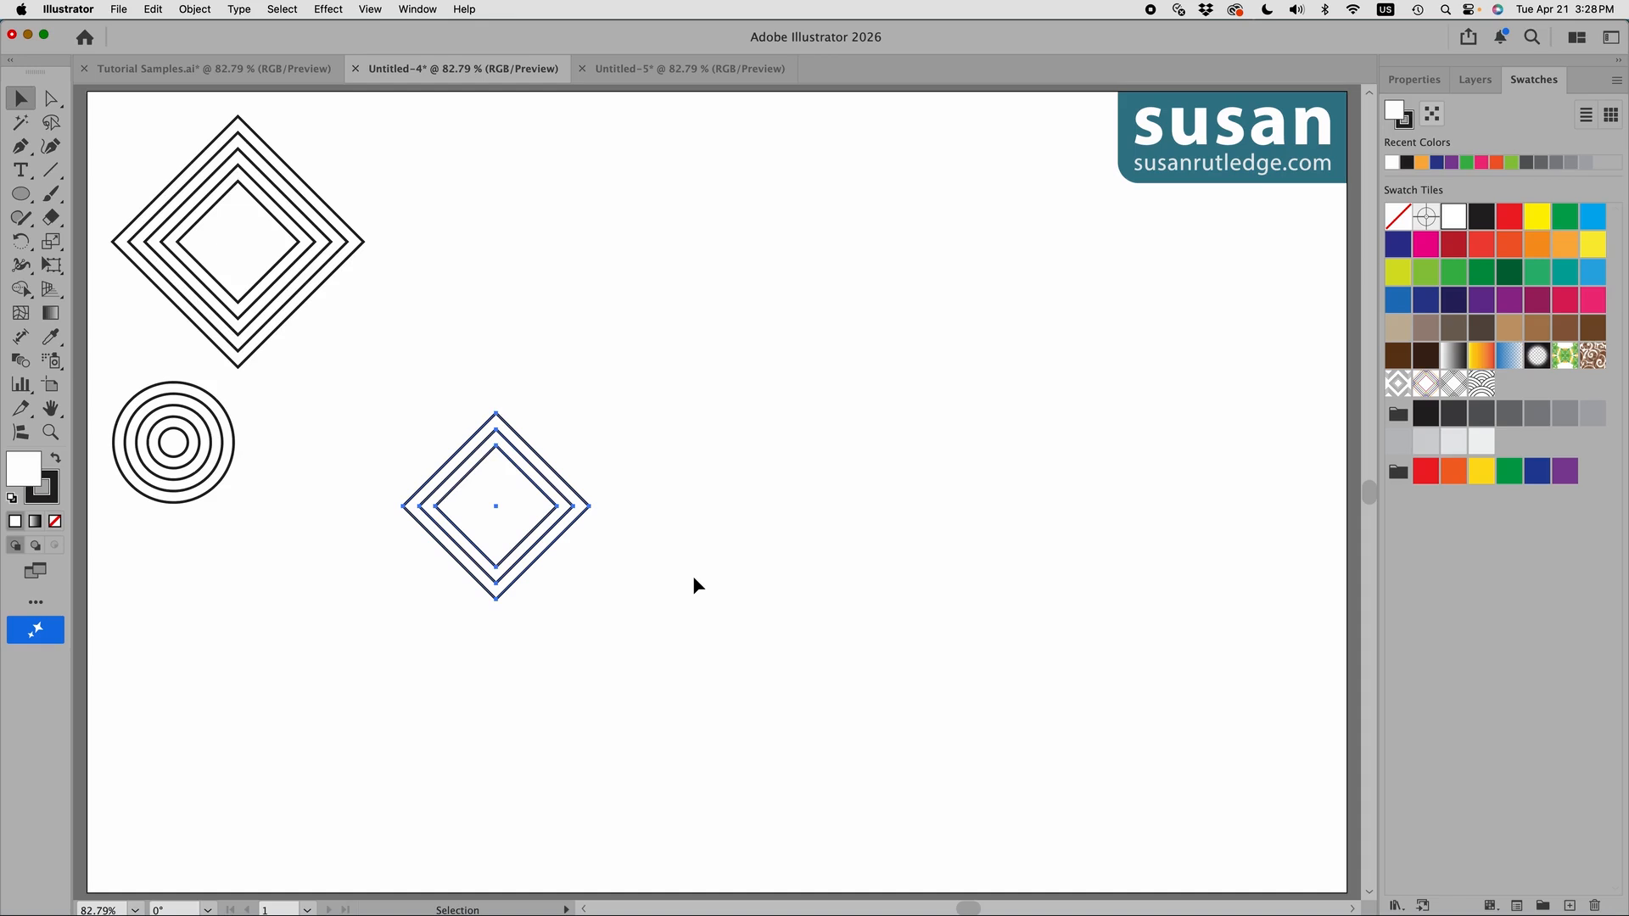
Make a pattern from the three white-filled diamonds with the Brick by Row tile type.
{"action": "left_click_drag", "start_coordinate": [455, 412], "coordinate": [644, 531]}
{"action": "left_click", "coordinate": [188, 10]}
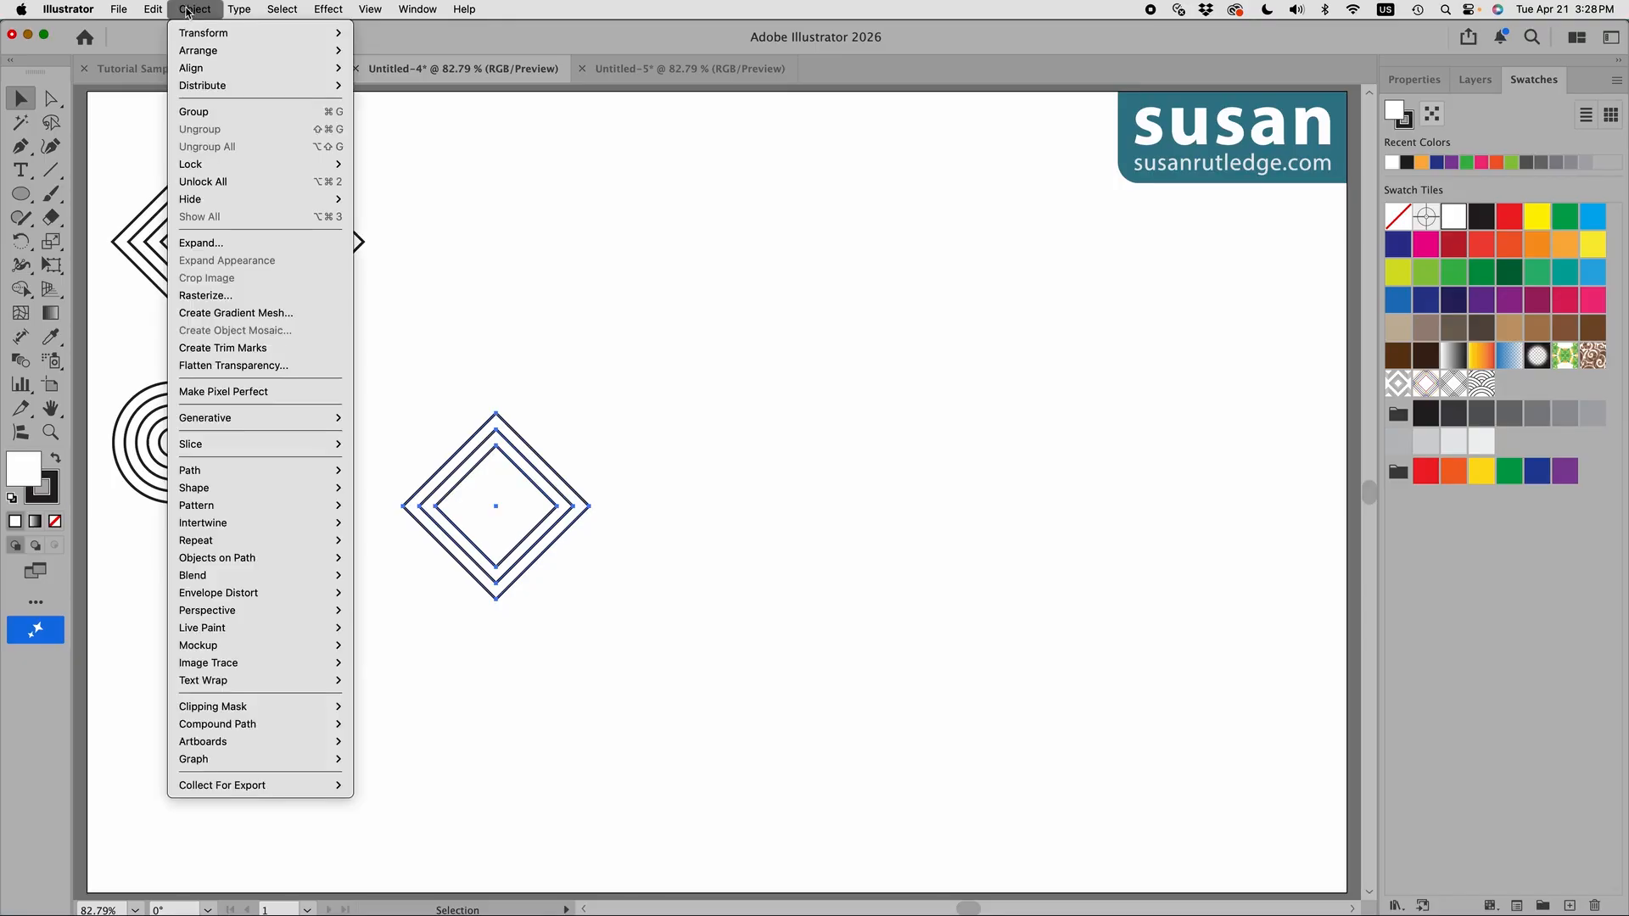
{"action": "mouse_move", "coordinate": [216, 505]}
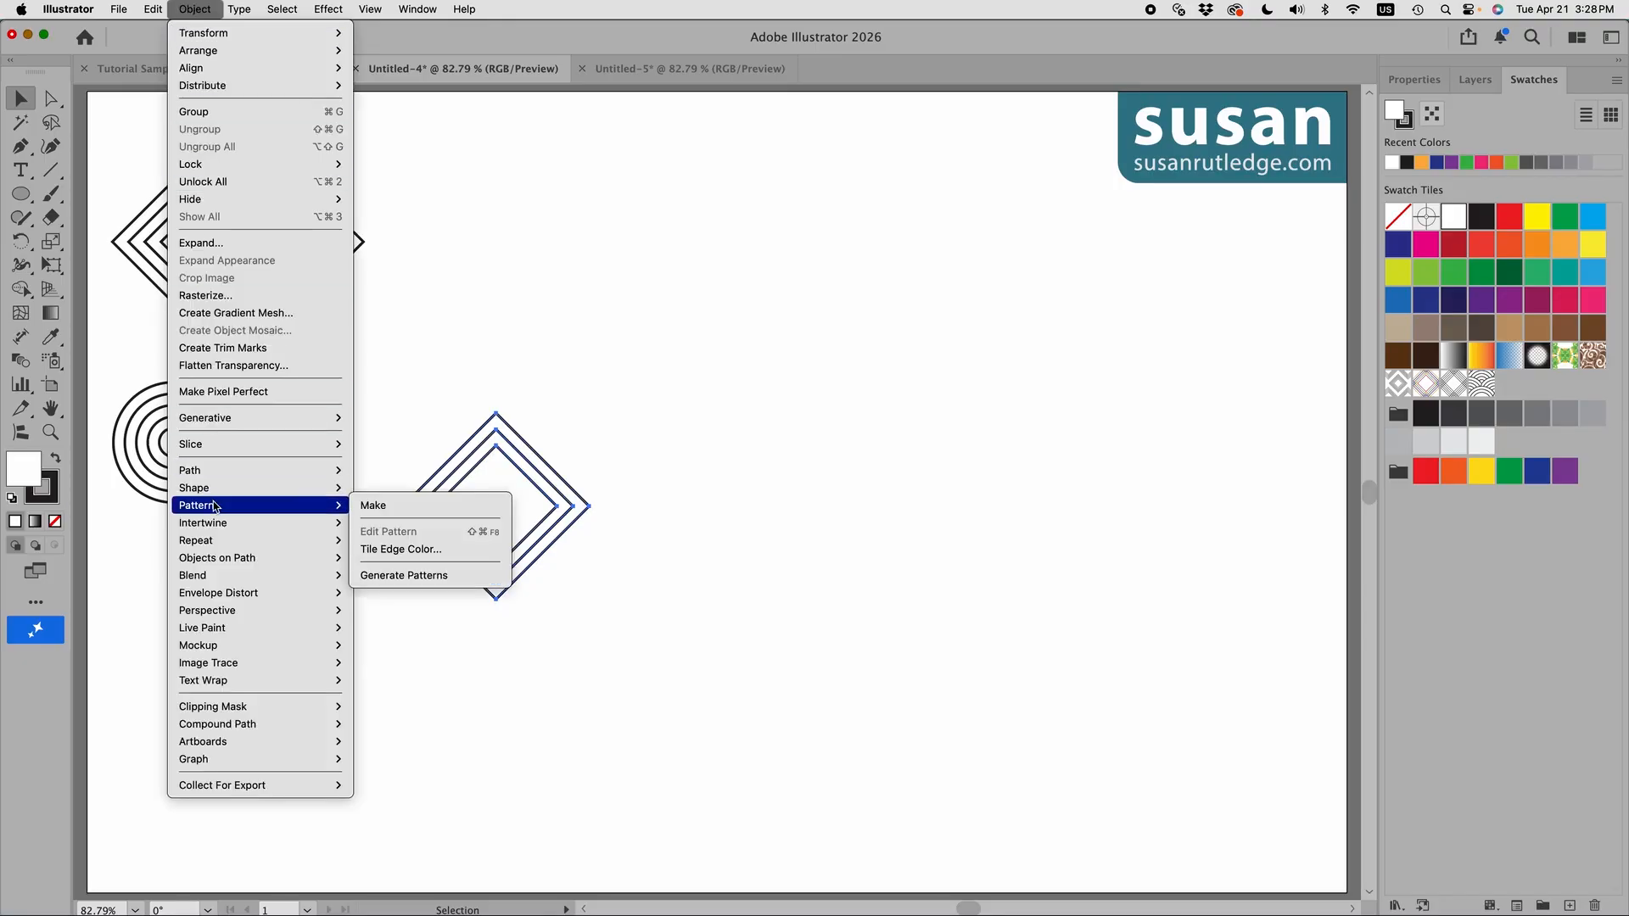
{"action": "left_click", "coordinate": [363, 505]}
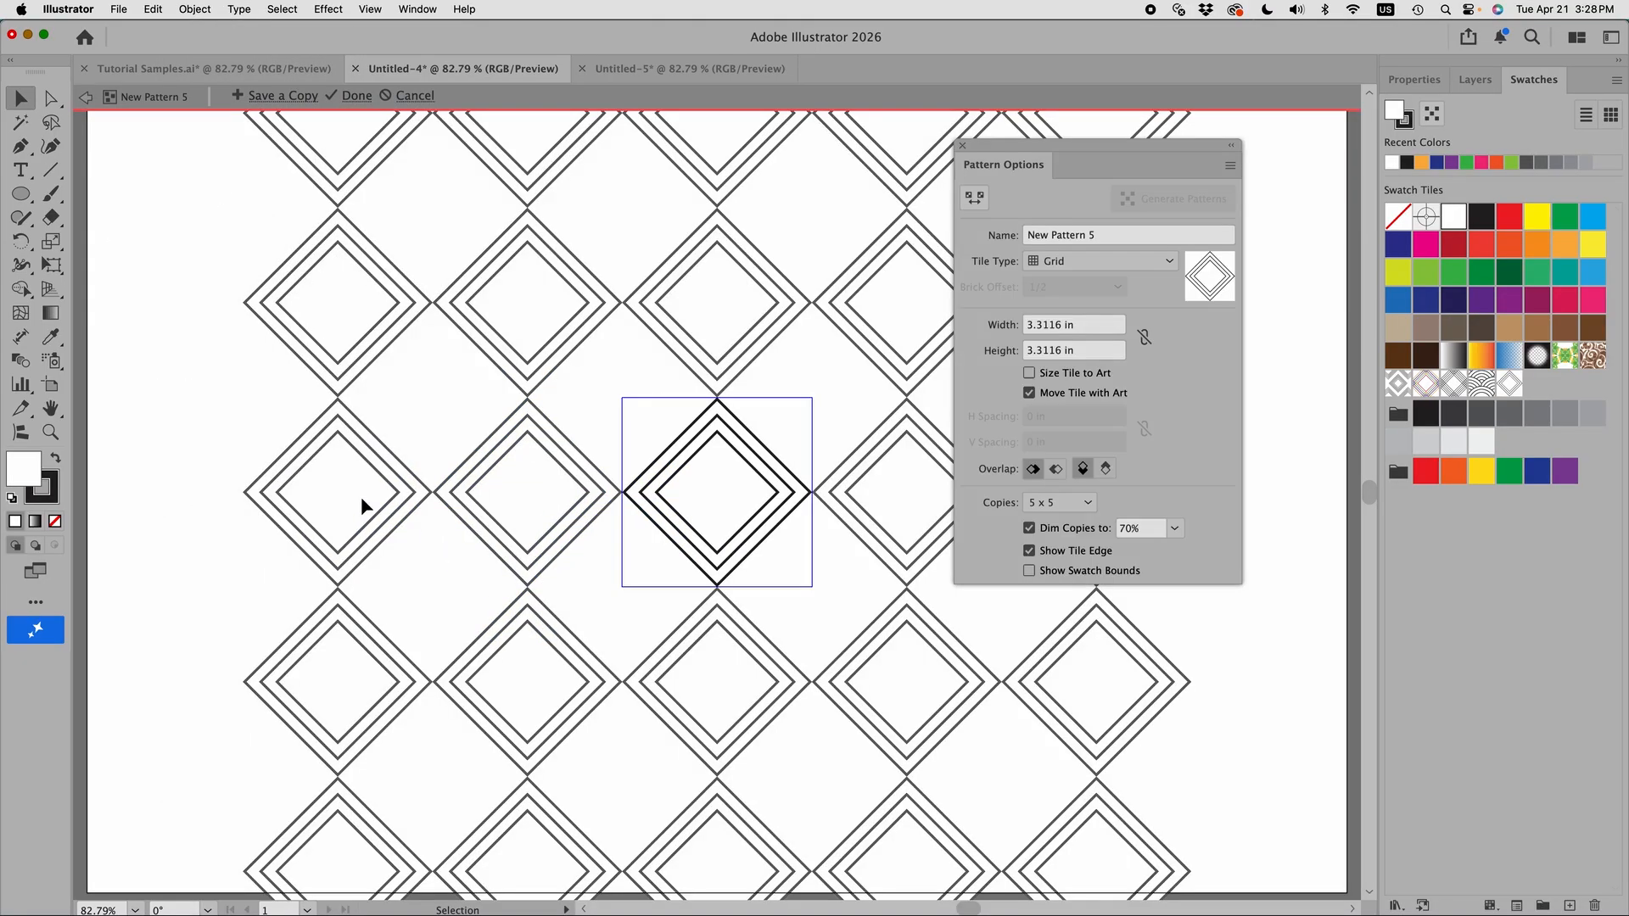
{"action": "left_click", "coordinate": [1169, 261]}
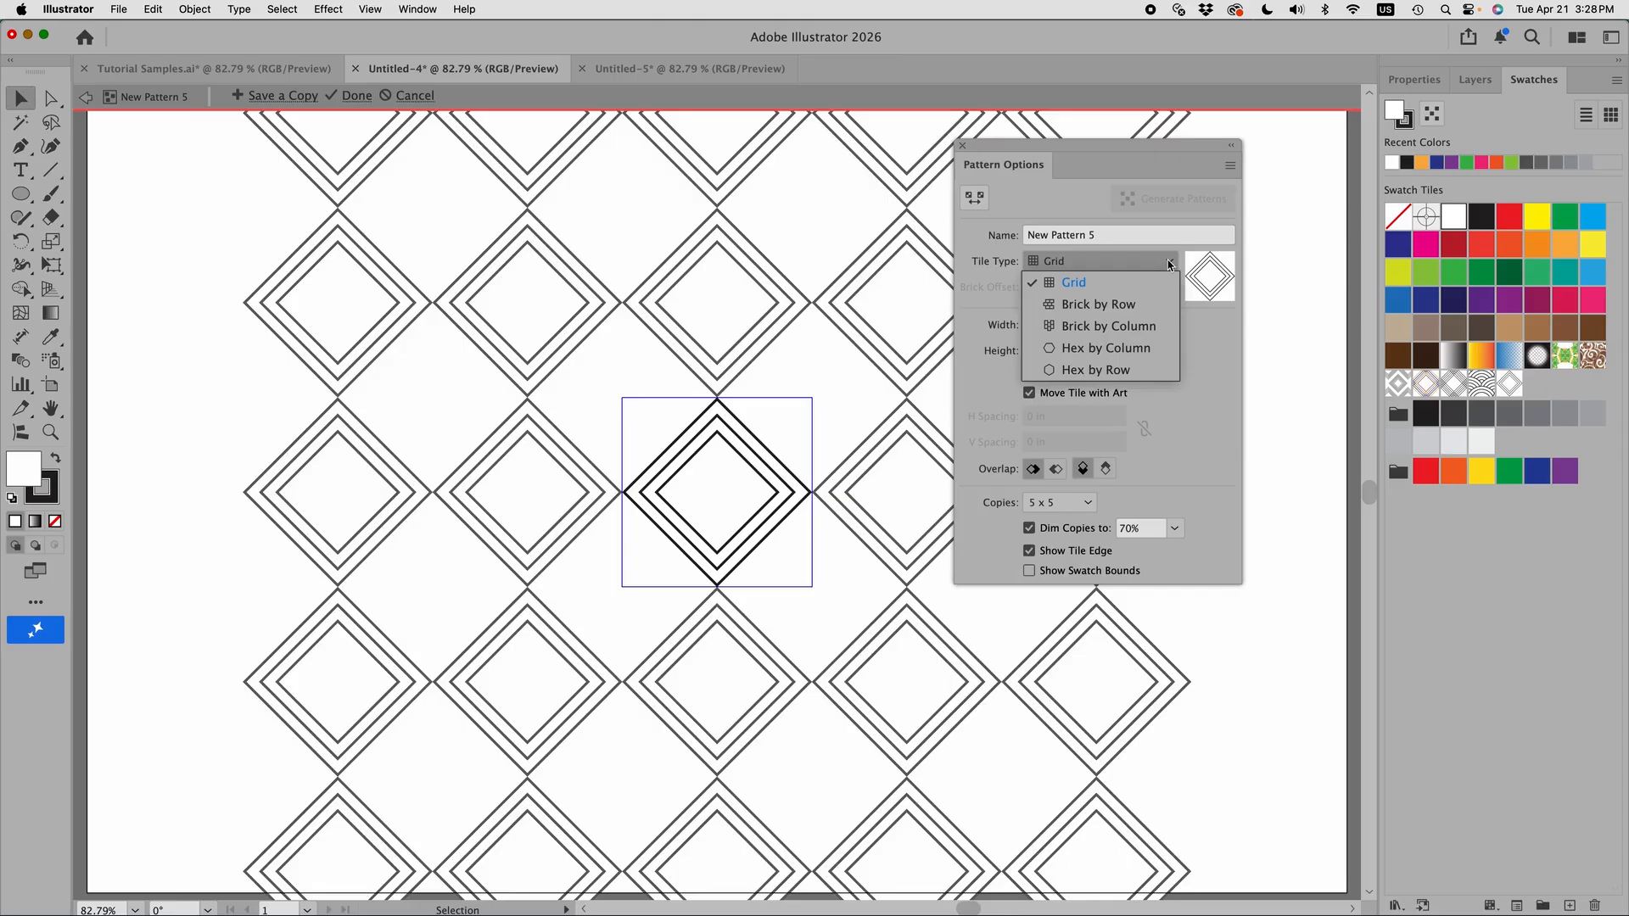
{"action": "left_click", "coordinate": [1141, 303]}
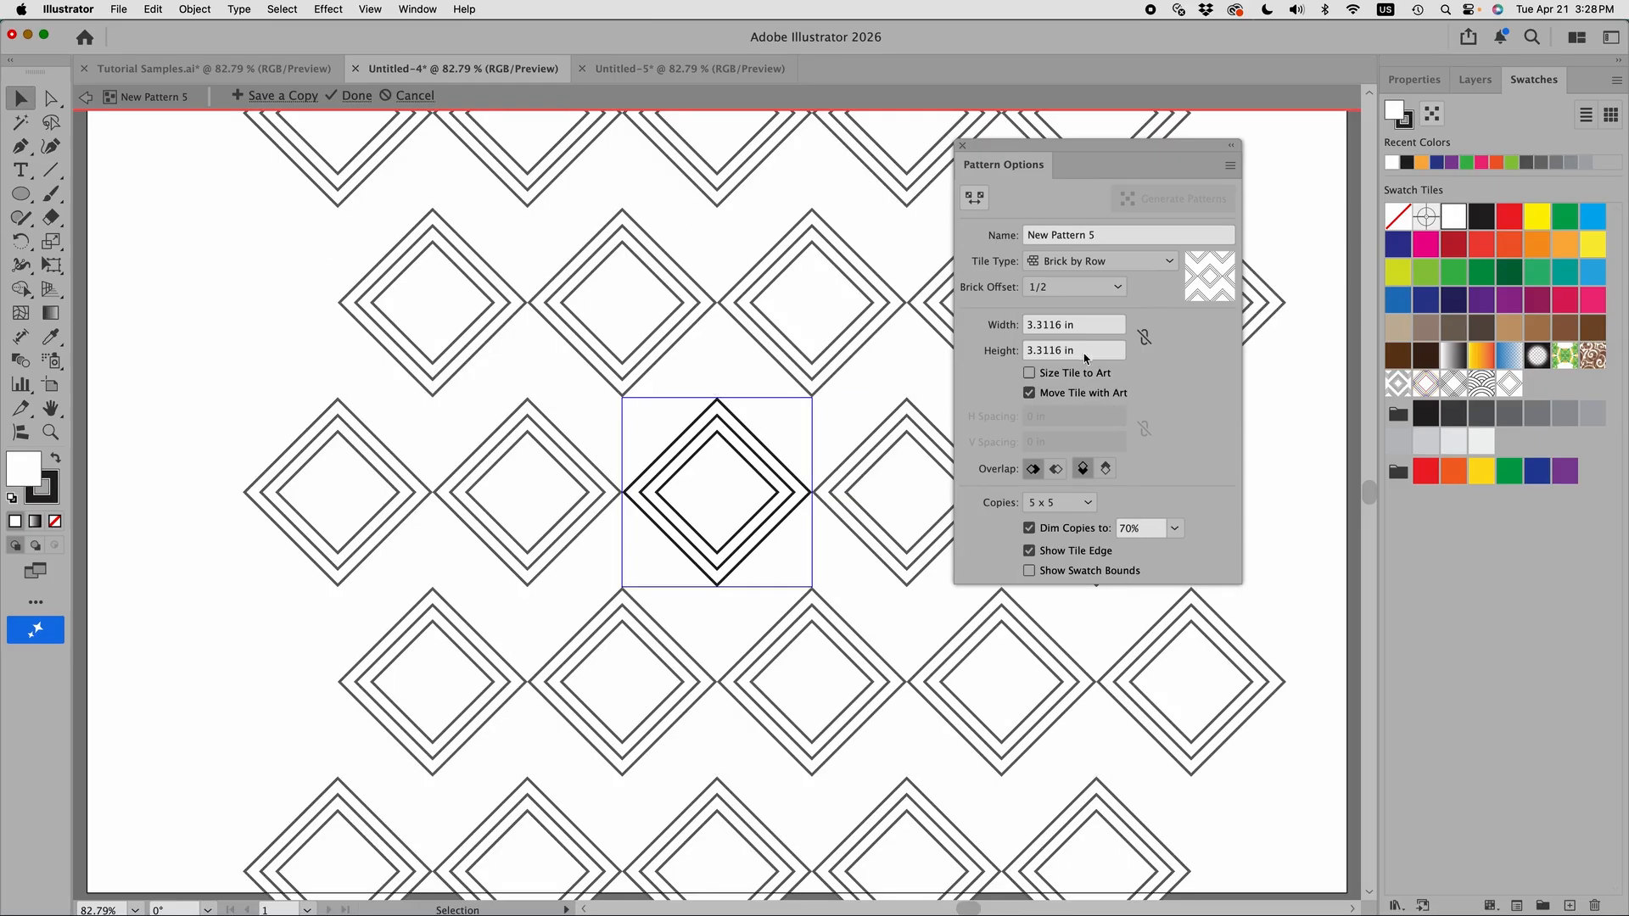
Reduce the pattern tile's width to 1.875 in and set the overlap to right in front and bottom in front.
{"action": "scroll", "coordinate": [1096, 335], "scroll_direction": "down", "scroll_amount": 7}
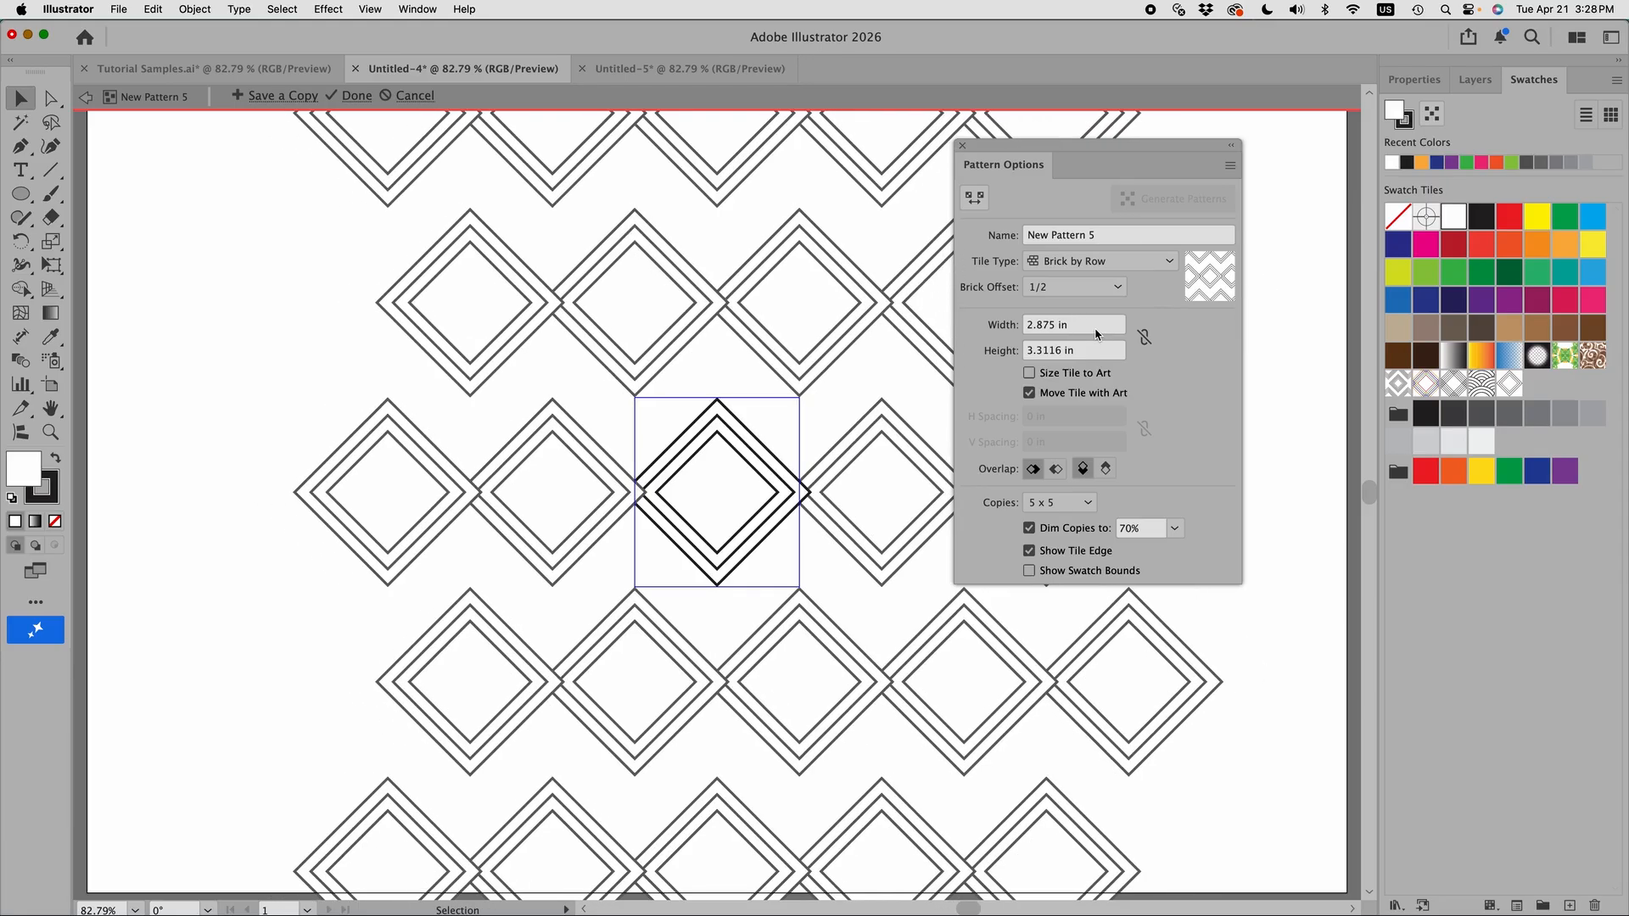
{"action": "scroll", "coordinate": [1095, 335], "scroll_direction": "down", "scroll_amount": 6}
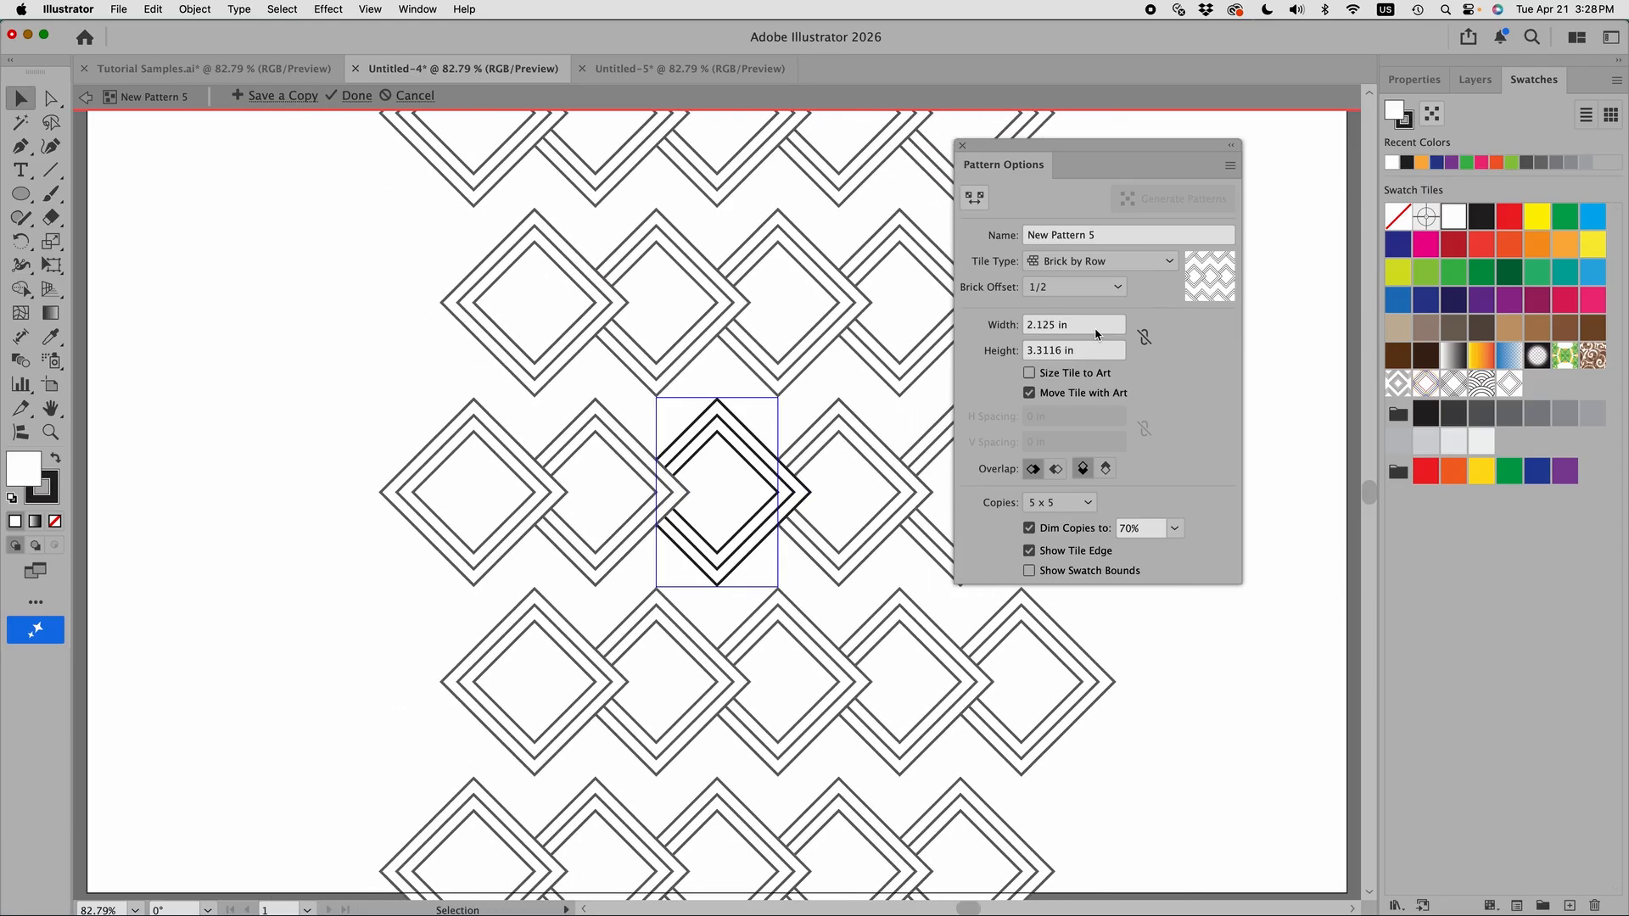
{"action": "left_click", "coordinate": [1056, 469]}
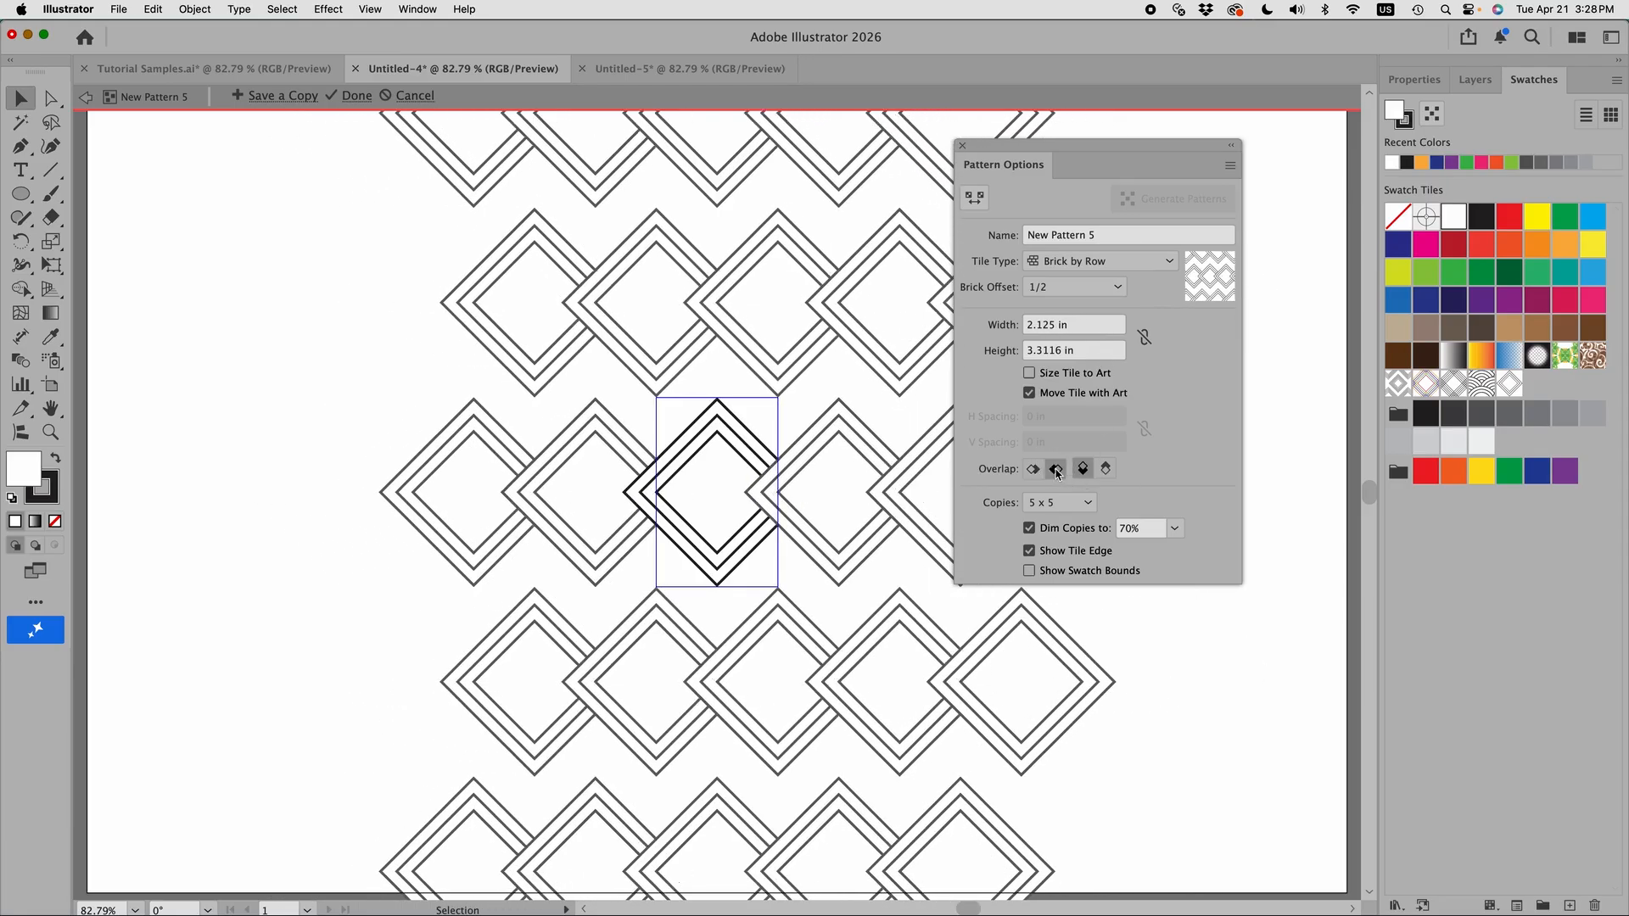
{"action": "left_click", "coordinate": [1107, 469]}
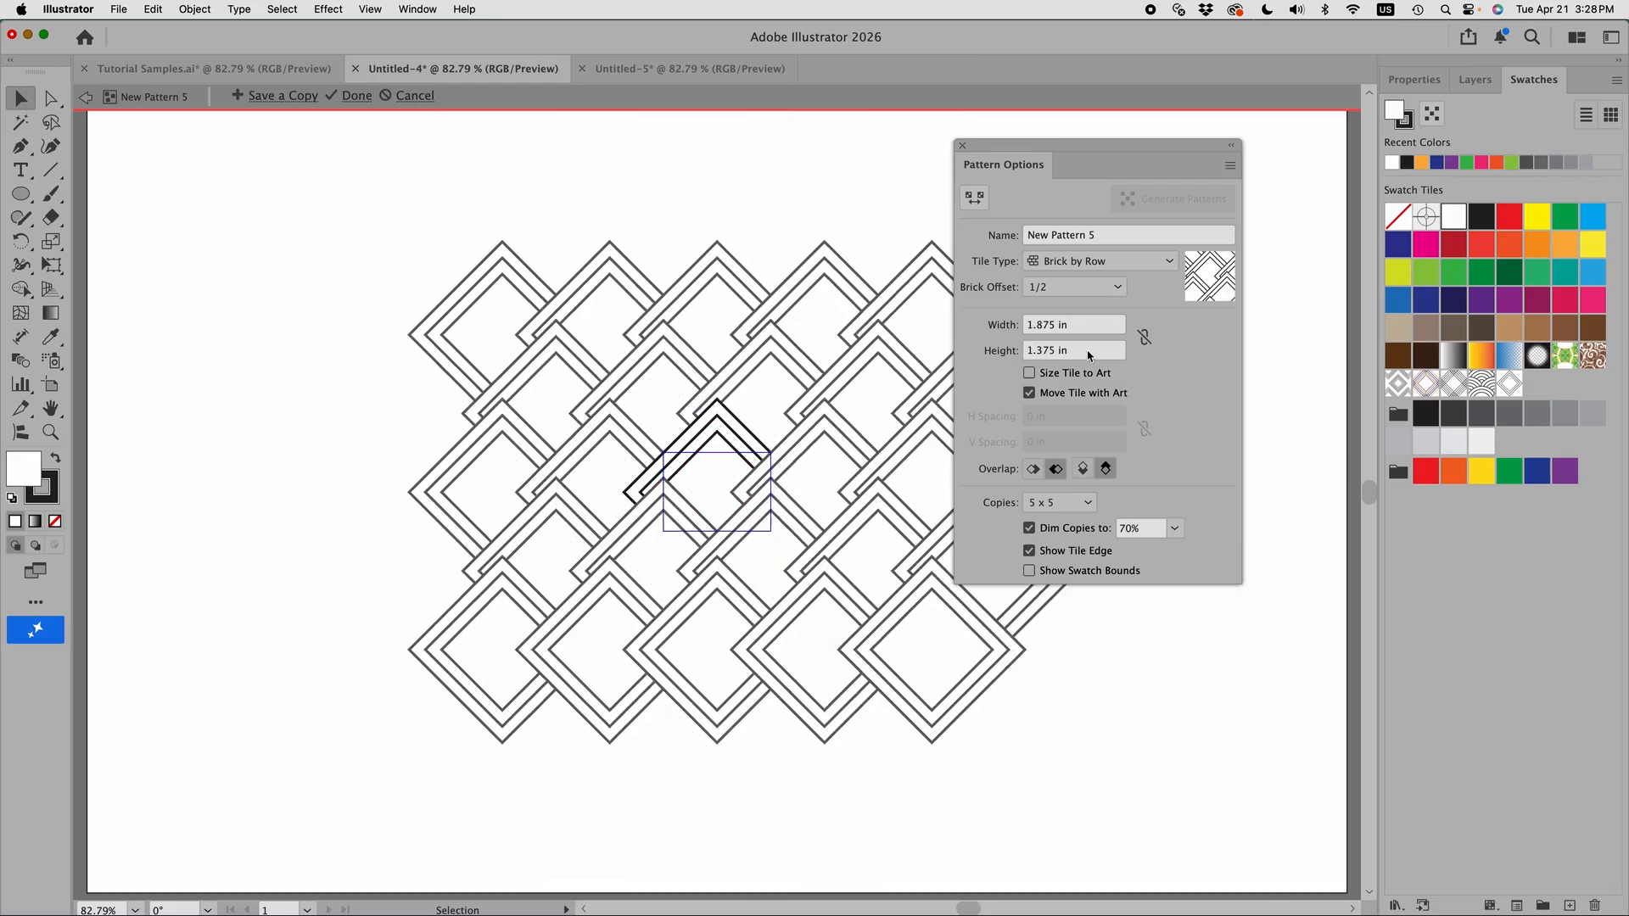
Set the pattern tile's height to 0.42 in and finish editing the chevron pattern.
{"action": "scroll", "coordinate": [1089, 355], "scroll_direction": "down", "scroll_amount": 6}
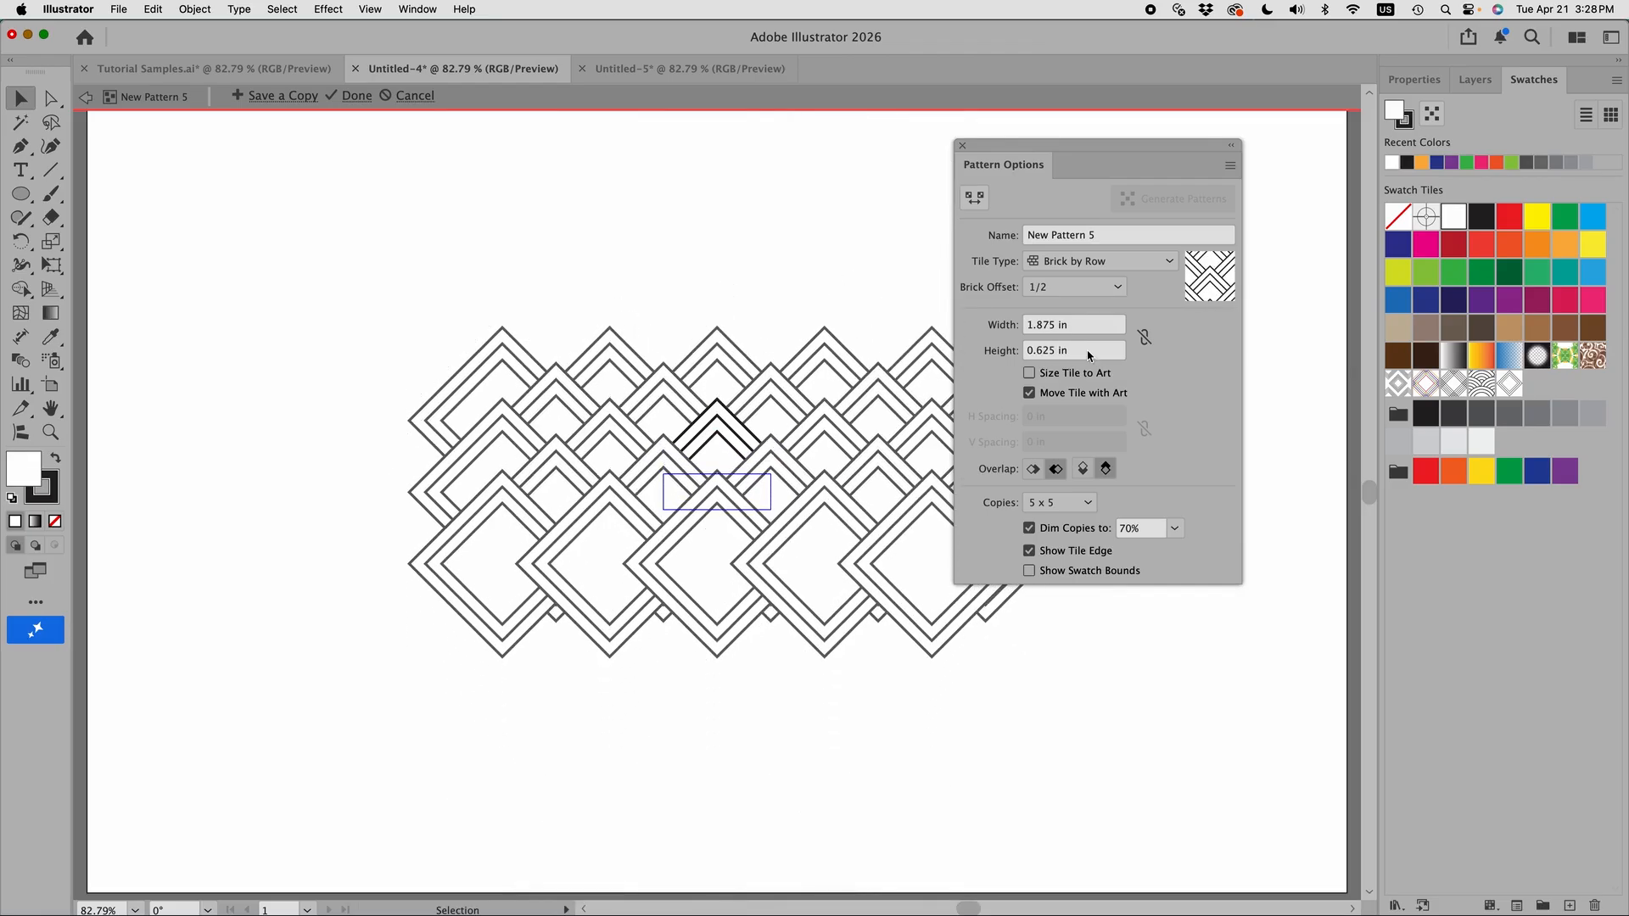
{"action": "scroll", "coordinate": [1089, 355], "scroll_direction": "down", "scroll_amount": 2}
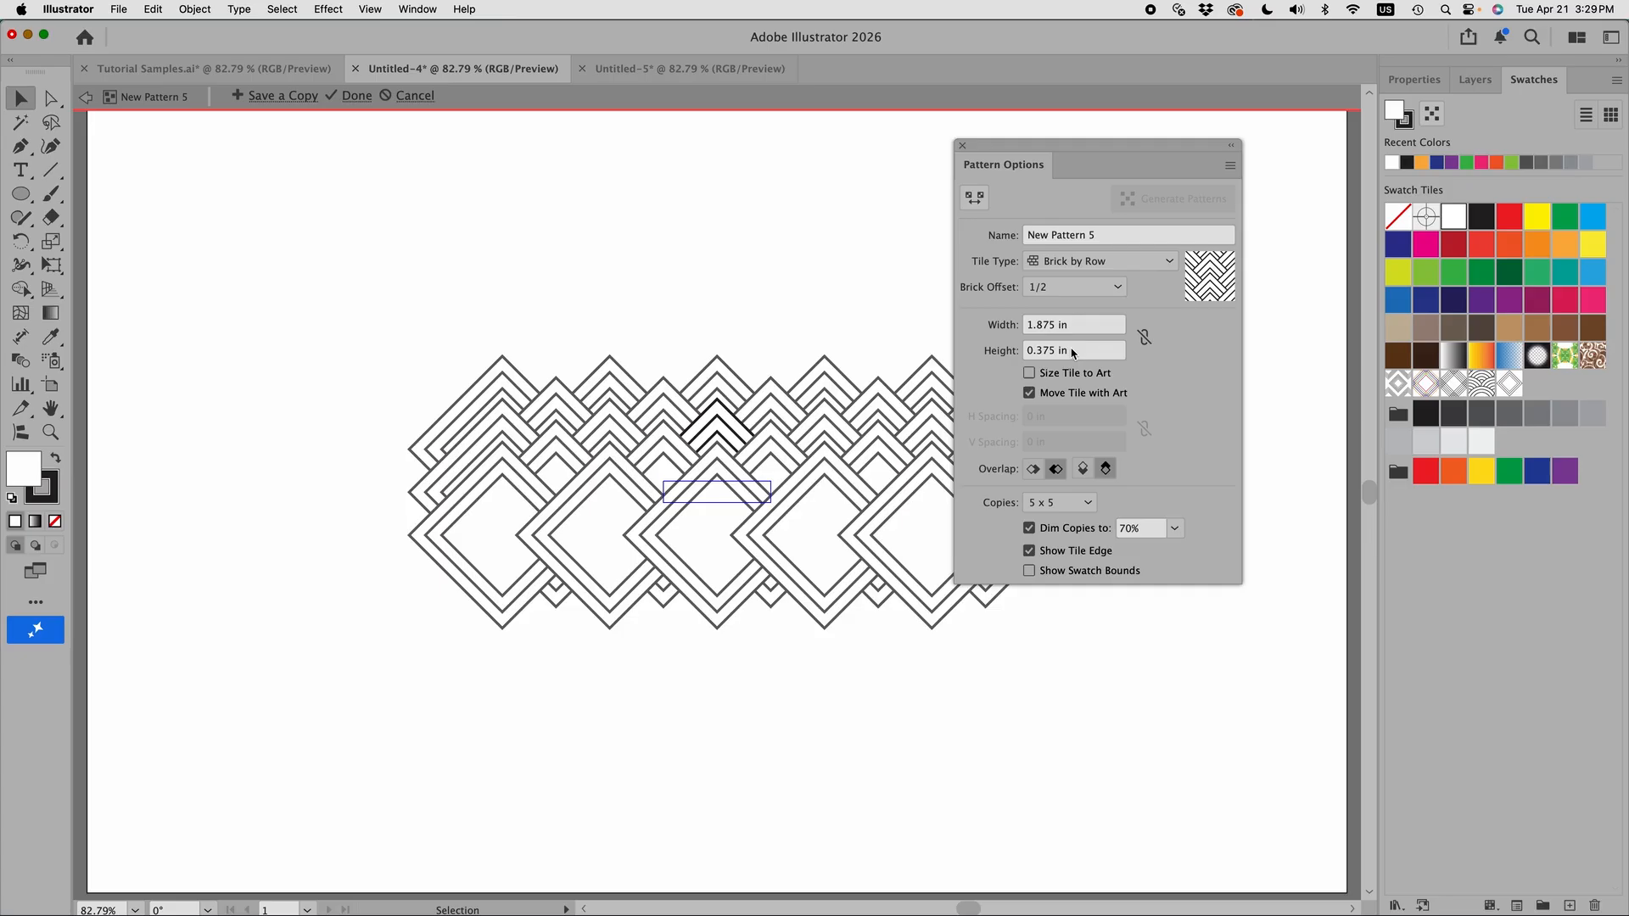
{"action": "scroll", "coordinate": [1071, 354], "scroll_direction": "up", "scroll_amount": 1}
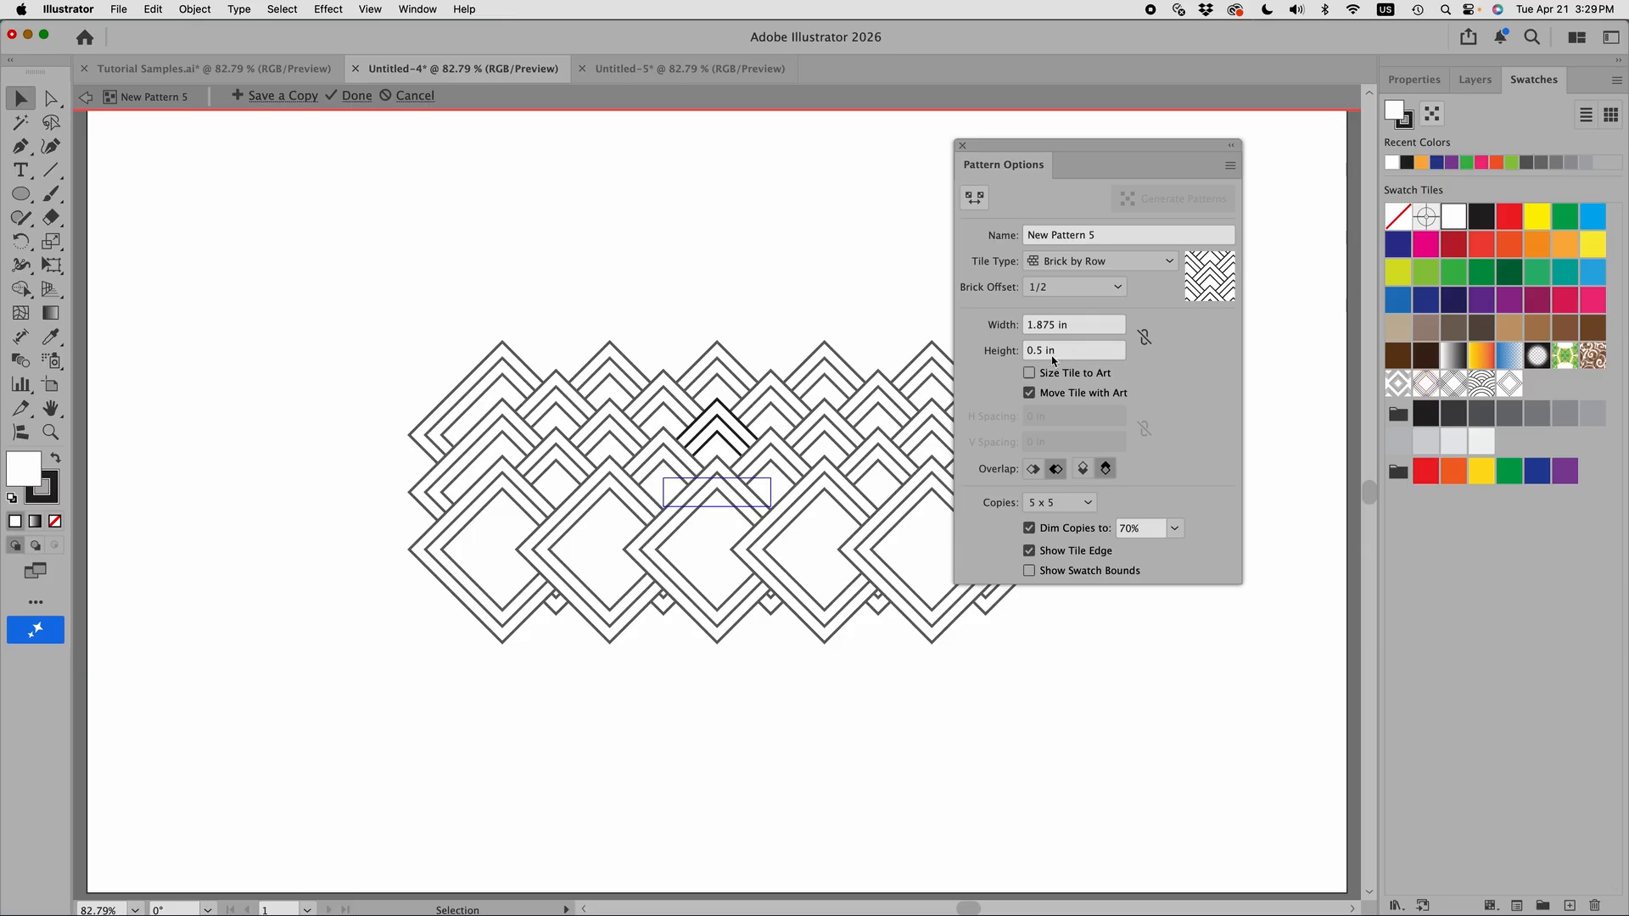
{"action": "left_click", "coordinate": [1045, 351]}
{"action": "key", "text": "BackSpace"}
{"action": "type", "text": "4"}
{"action": "key", "text": "Return"}
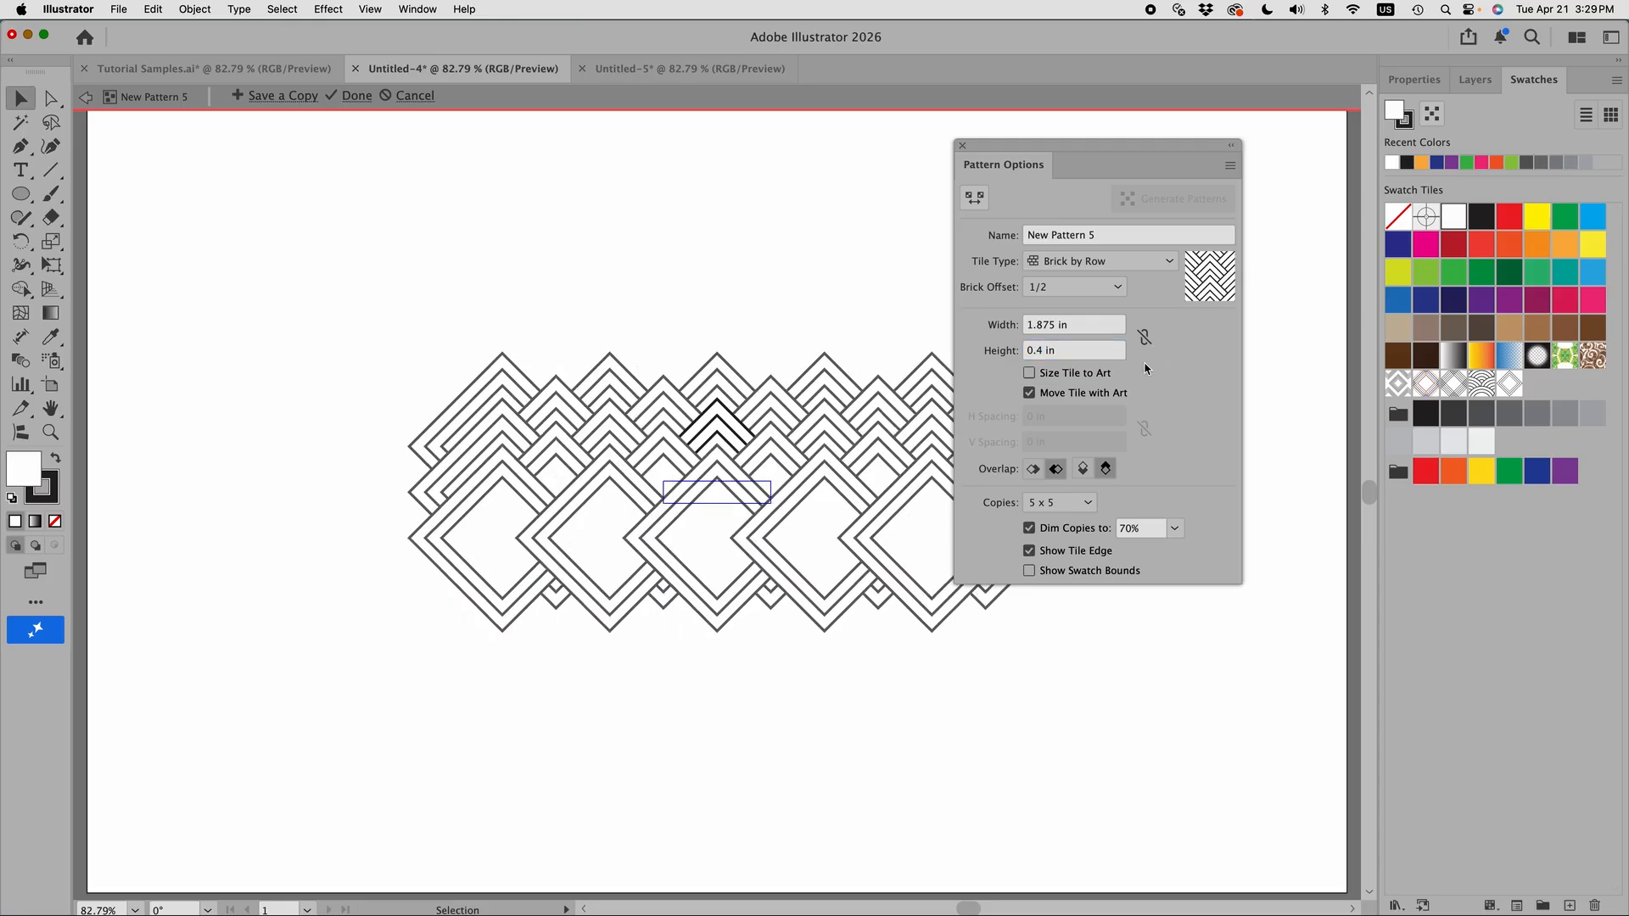
{"action": "left_click", "coordinate": [1046, 353]}
{"action": "type", "text": "2"}
{"action": "key", "text": "Return"}
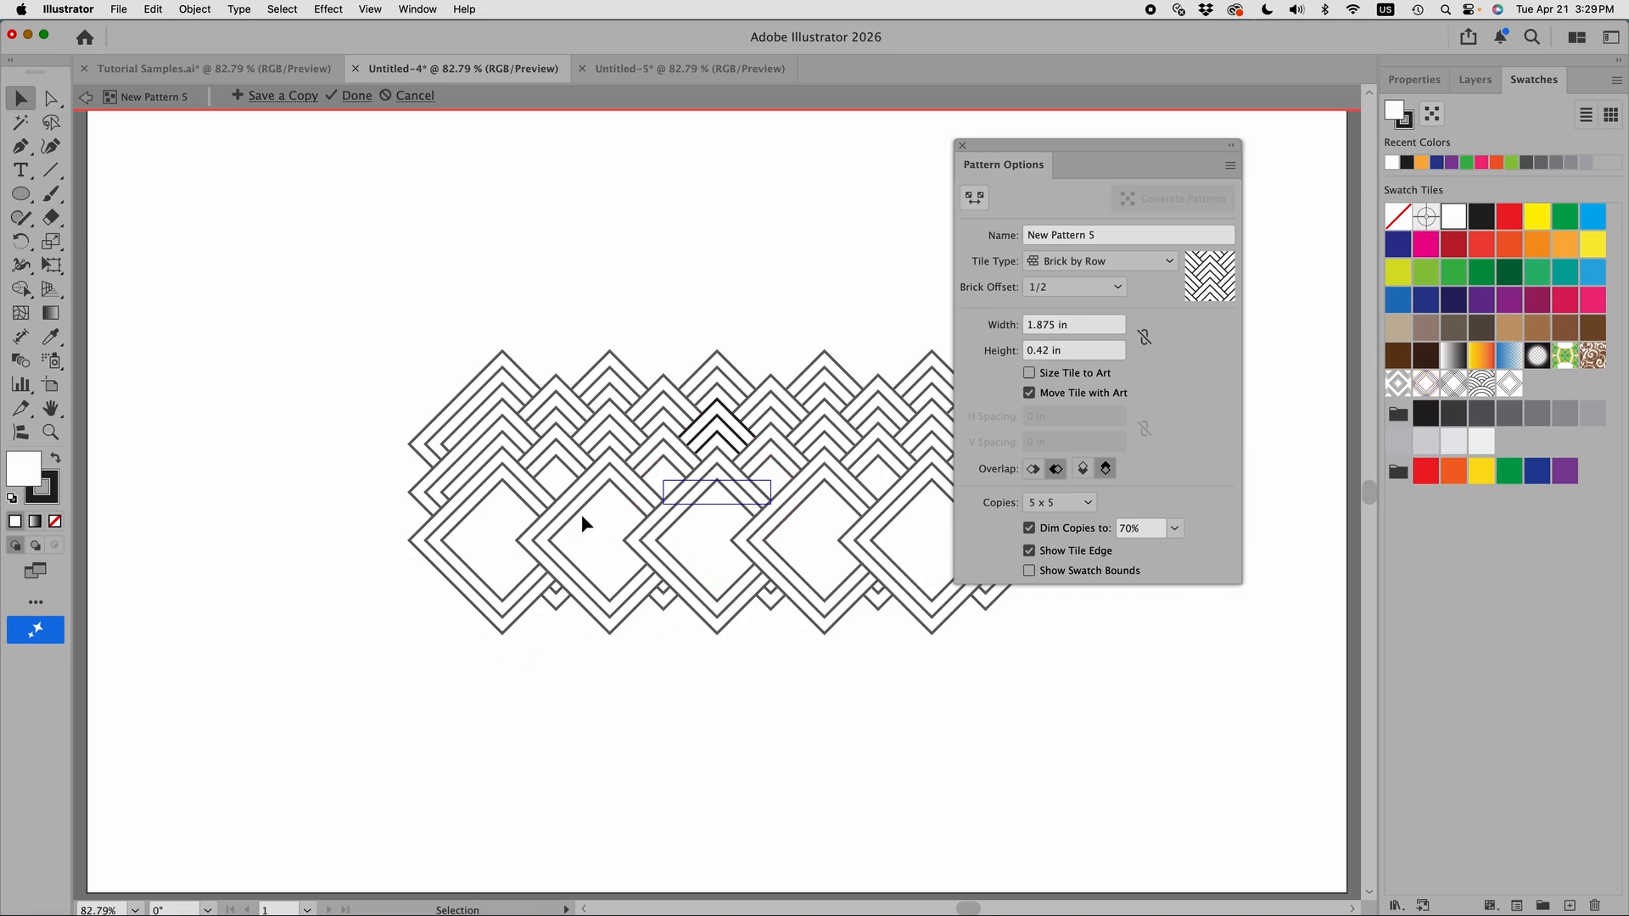
{"action": "left_click", "coordinate": [962, 145]}
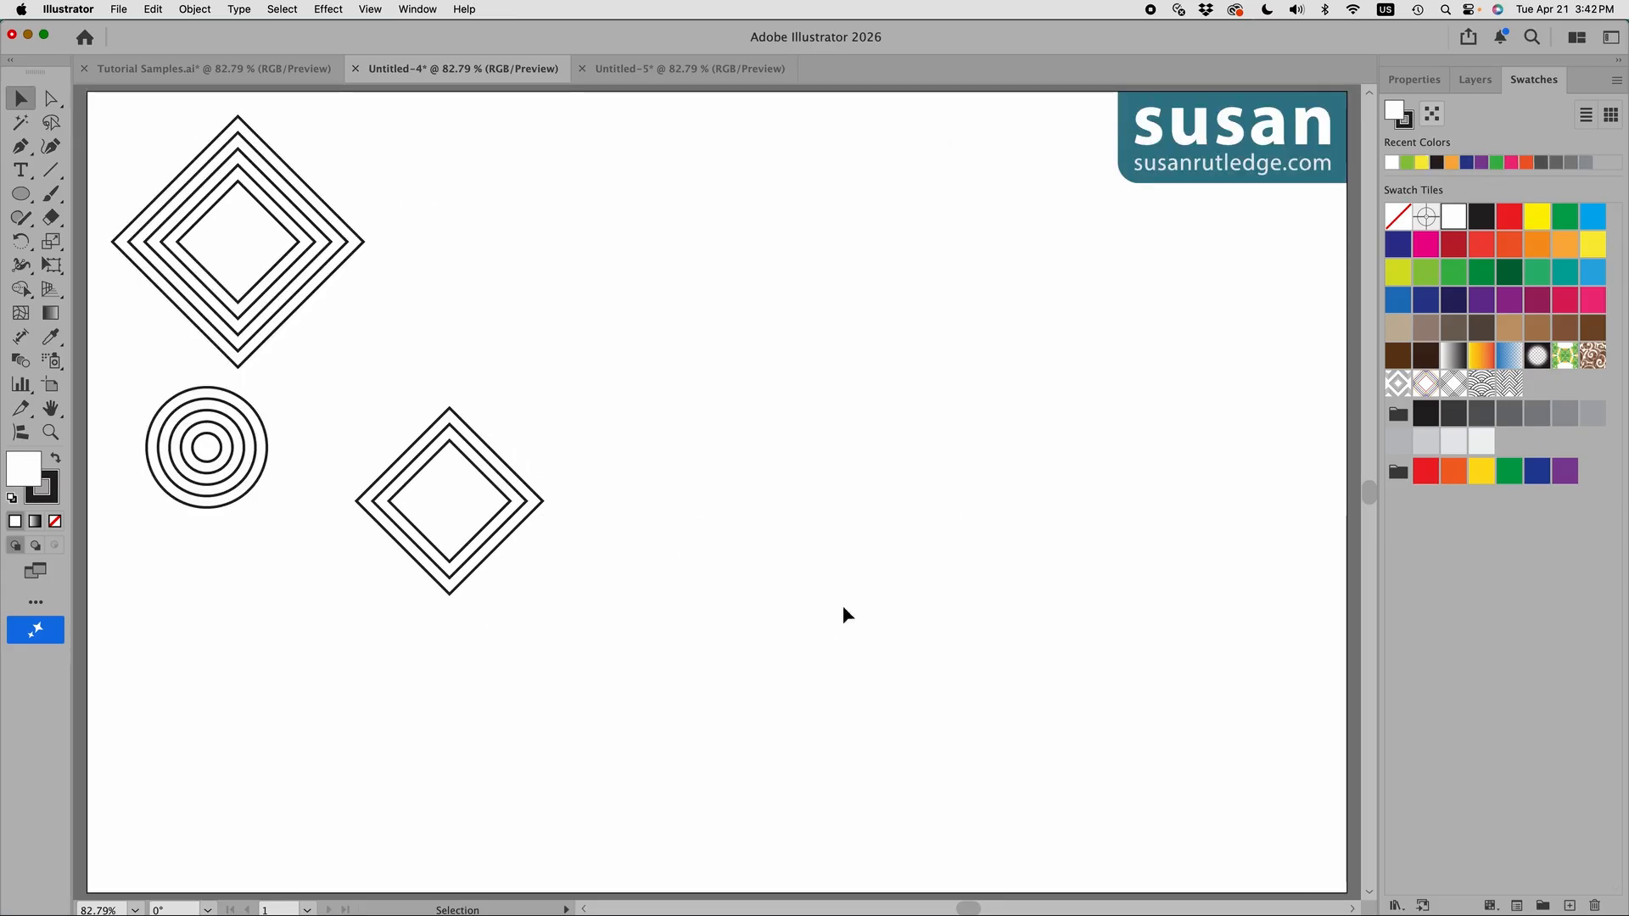
Reopen the chevron pattern for editing, fill its diamonds with light green, and finish editing.
{"action": "double_click", "coordinate": [1511, 391]}
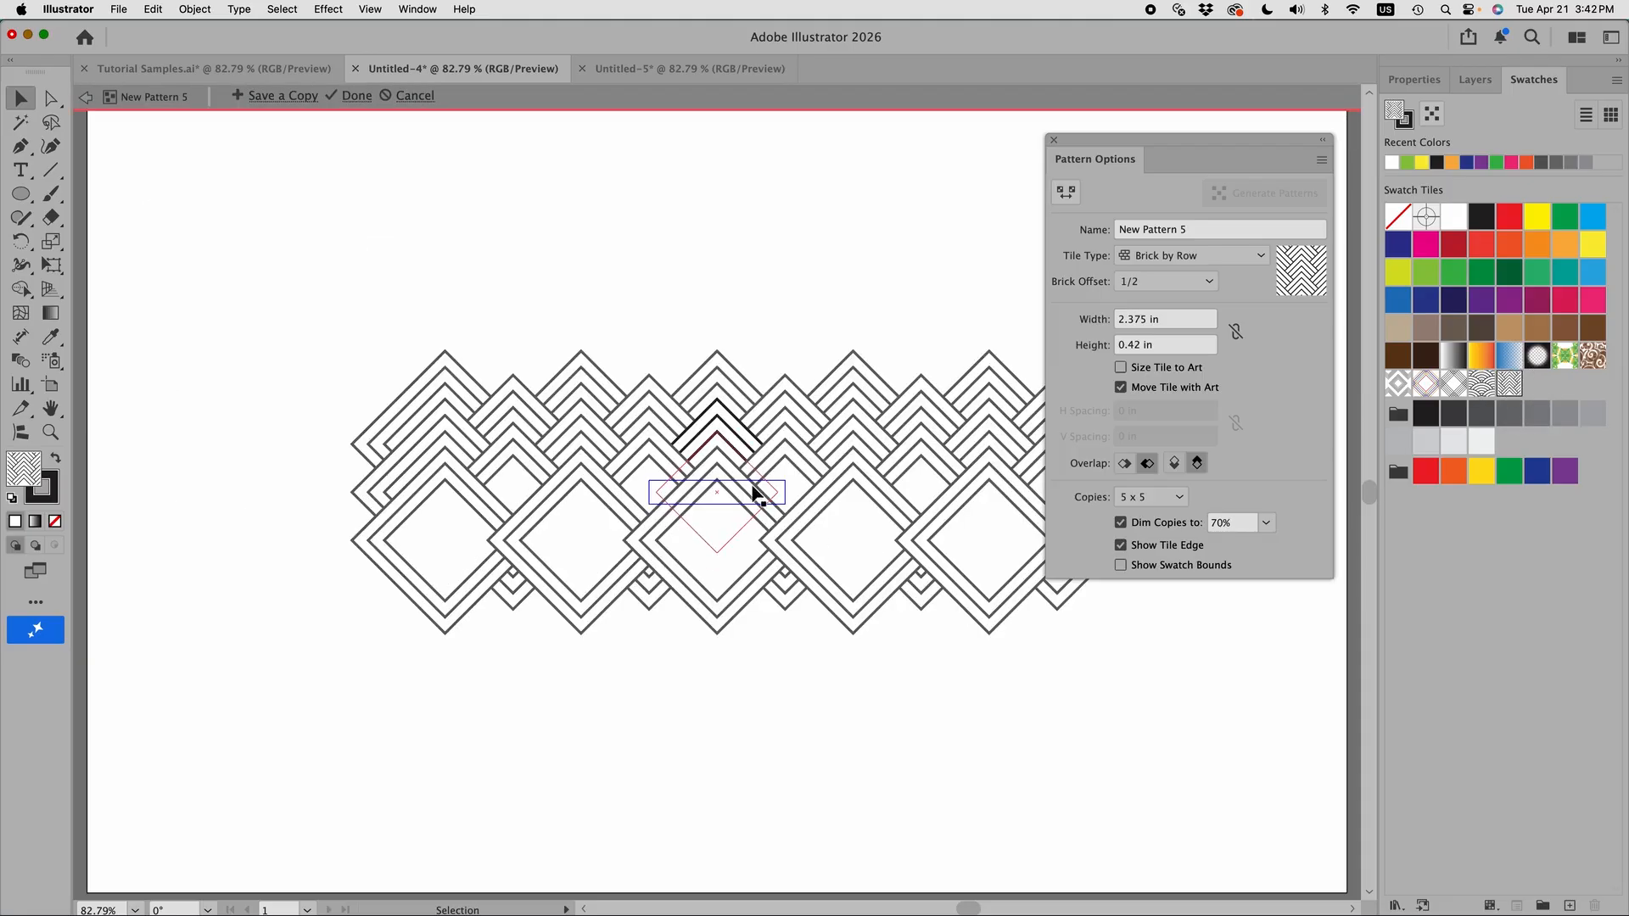
{"action": "left_click_drag", "start_coordinate": [616, 410], "coordinate": [821, 626]}
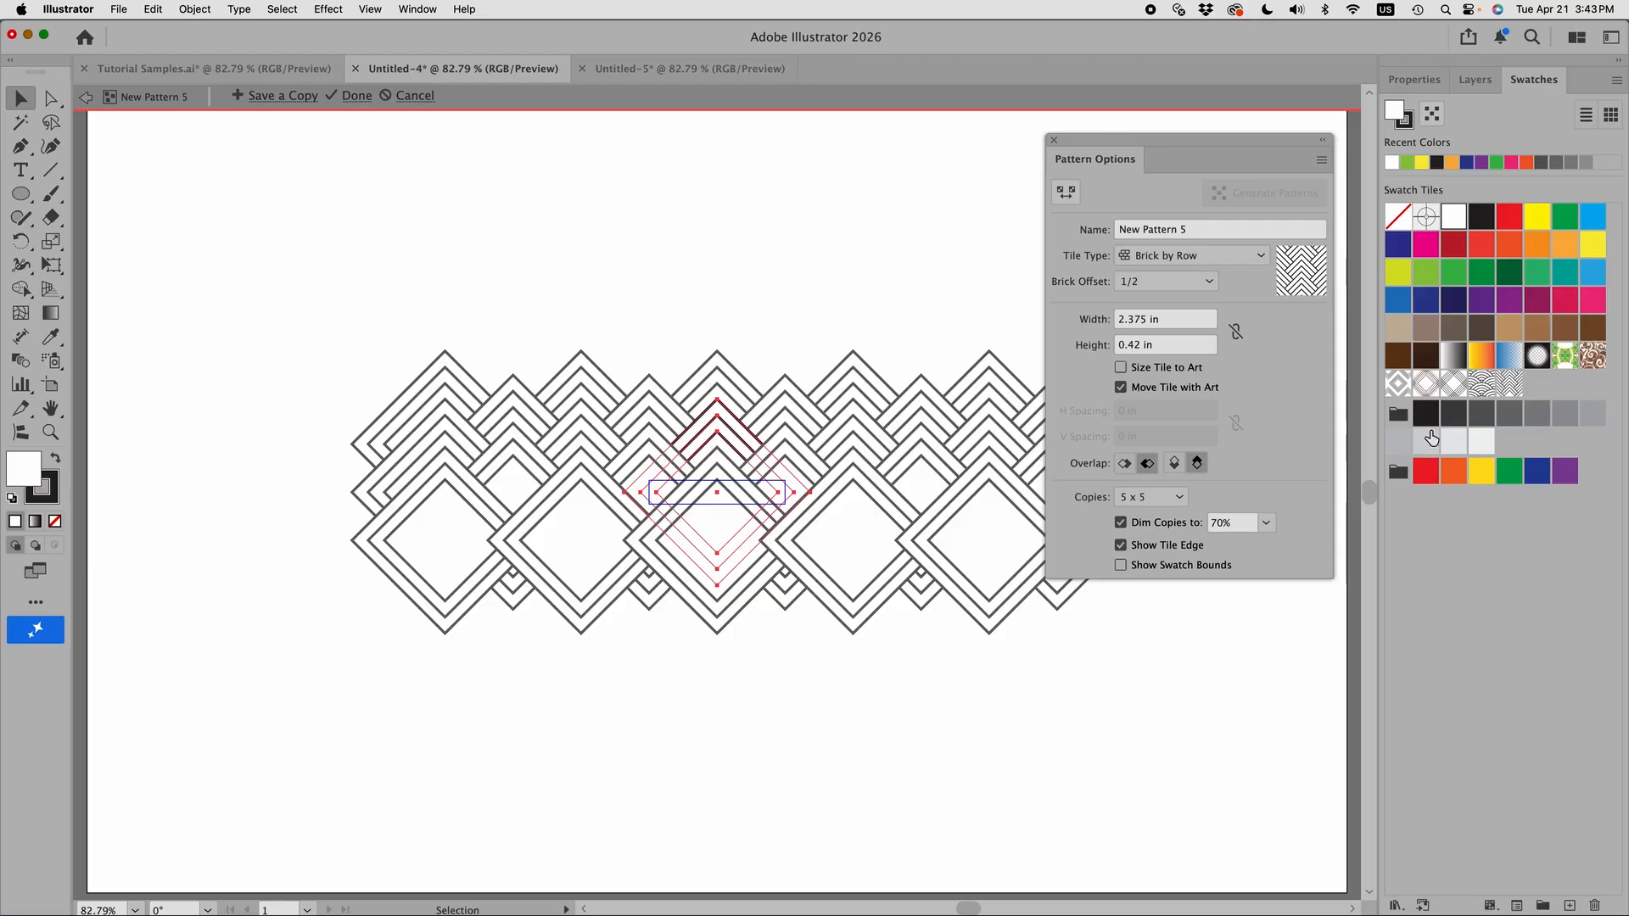
{"action": "left_click", "coordinate": [1427, 277]}
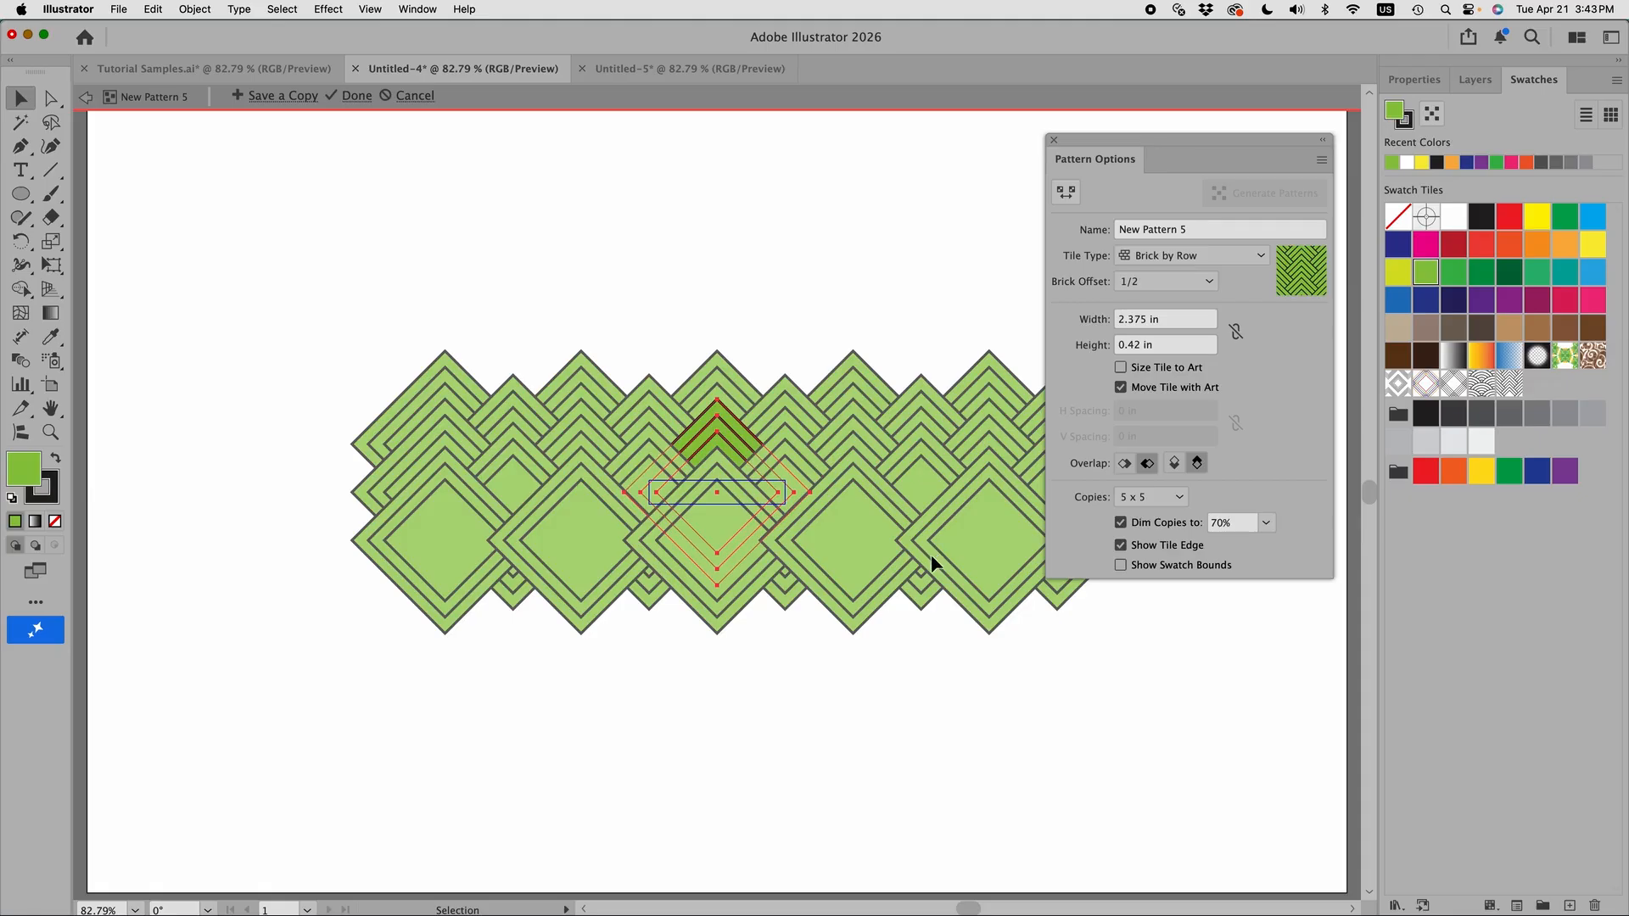
{"action": "left_click", "coordinate": [1054, 140]}
{"action": "left_click", "coordinate": [86, 98]}
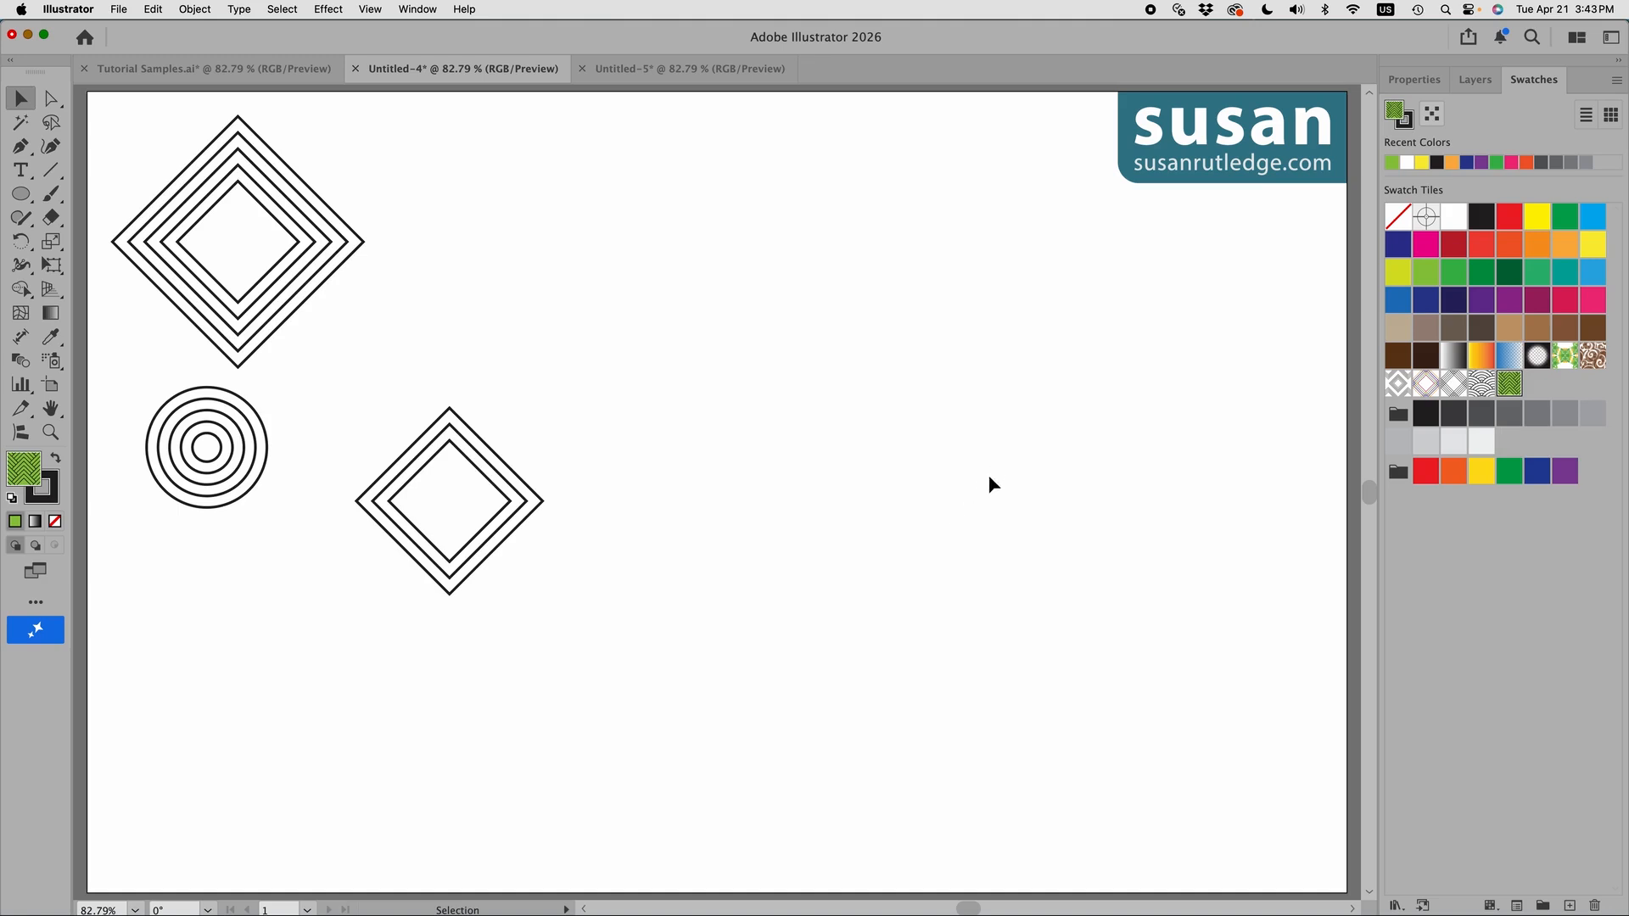
Reopen the green chevron pattern and save a copy of it under the suggested name.
{"action": "double_click", "coordinate": [1510, 384]}
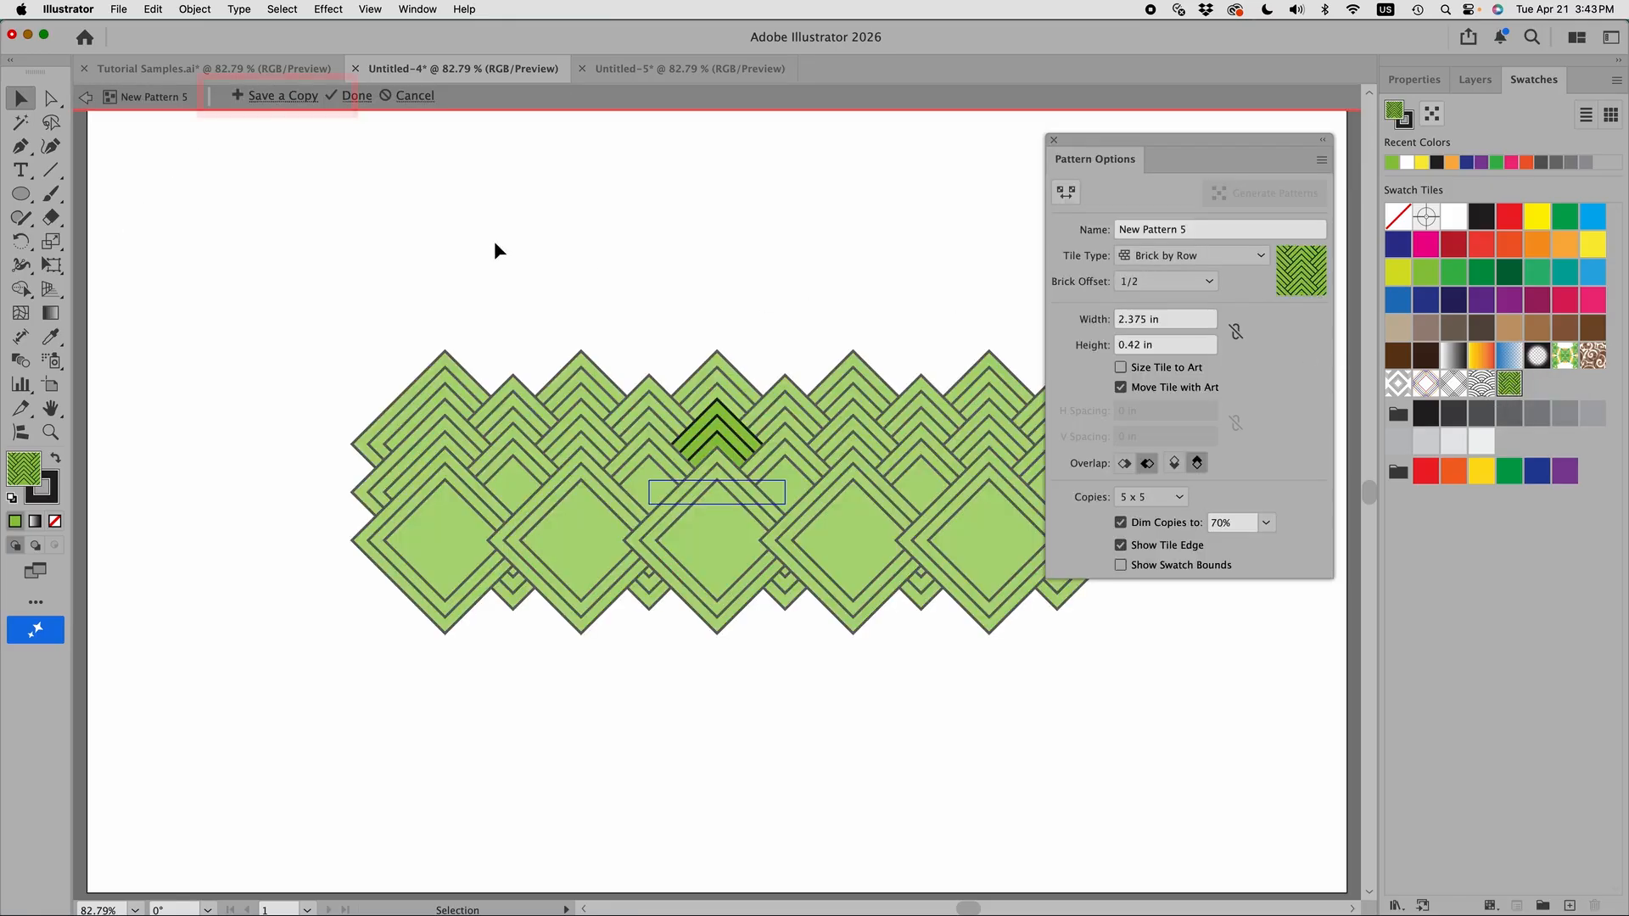
{"action": "left_click", "coordinate": [276, 99]}
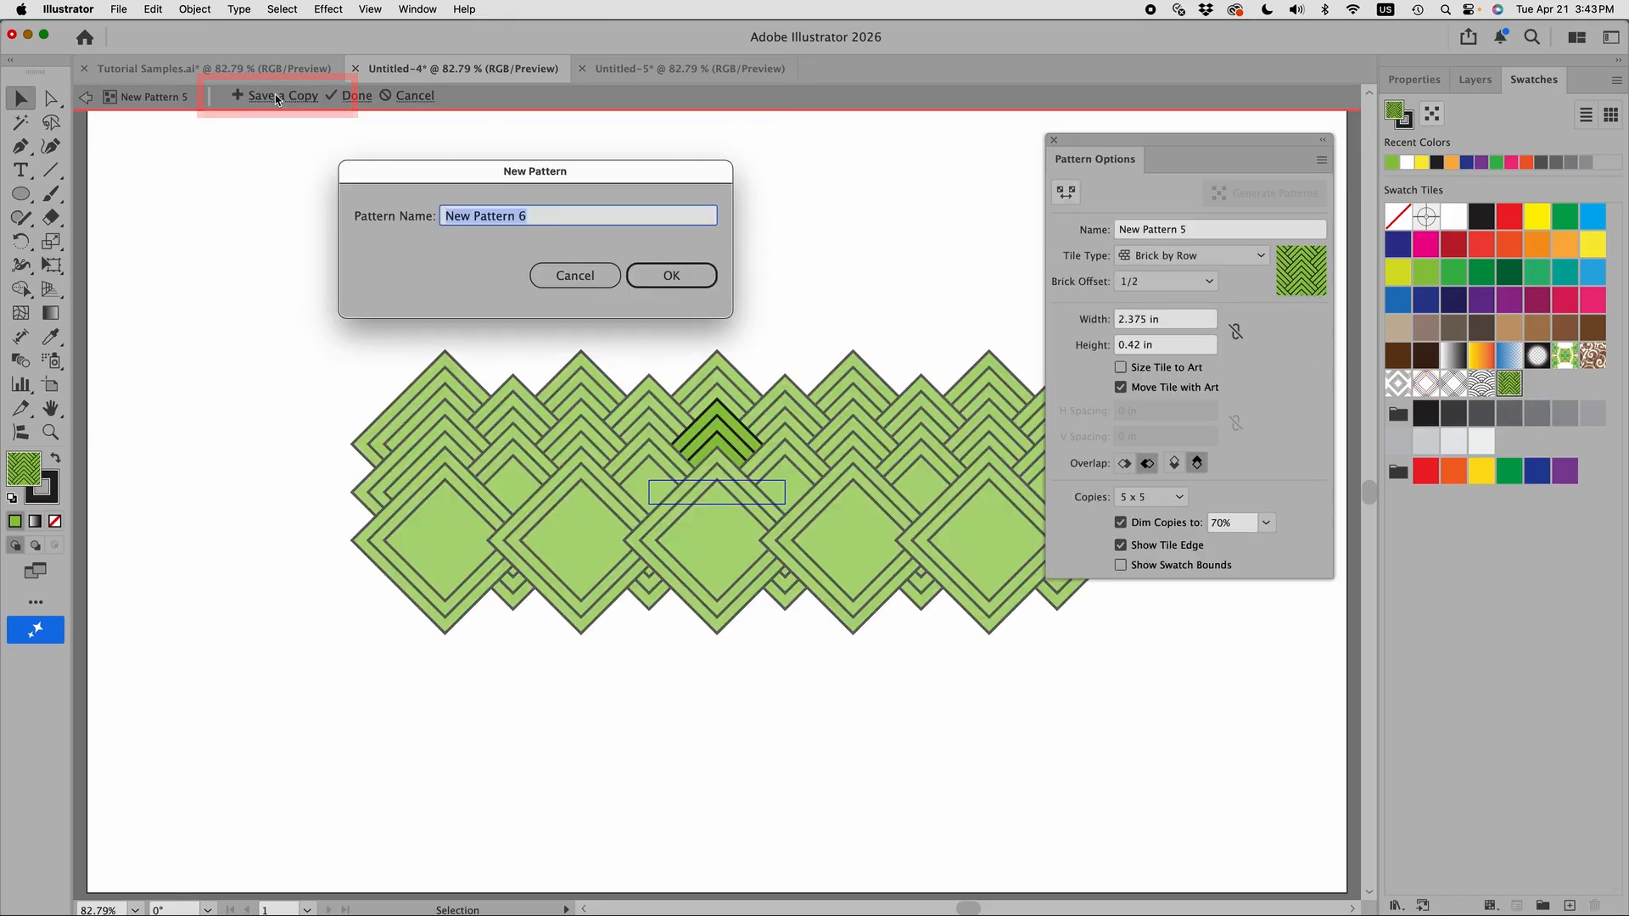
{"action": "left_click", "coordinate": [679, 287]}
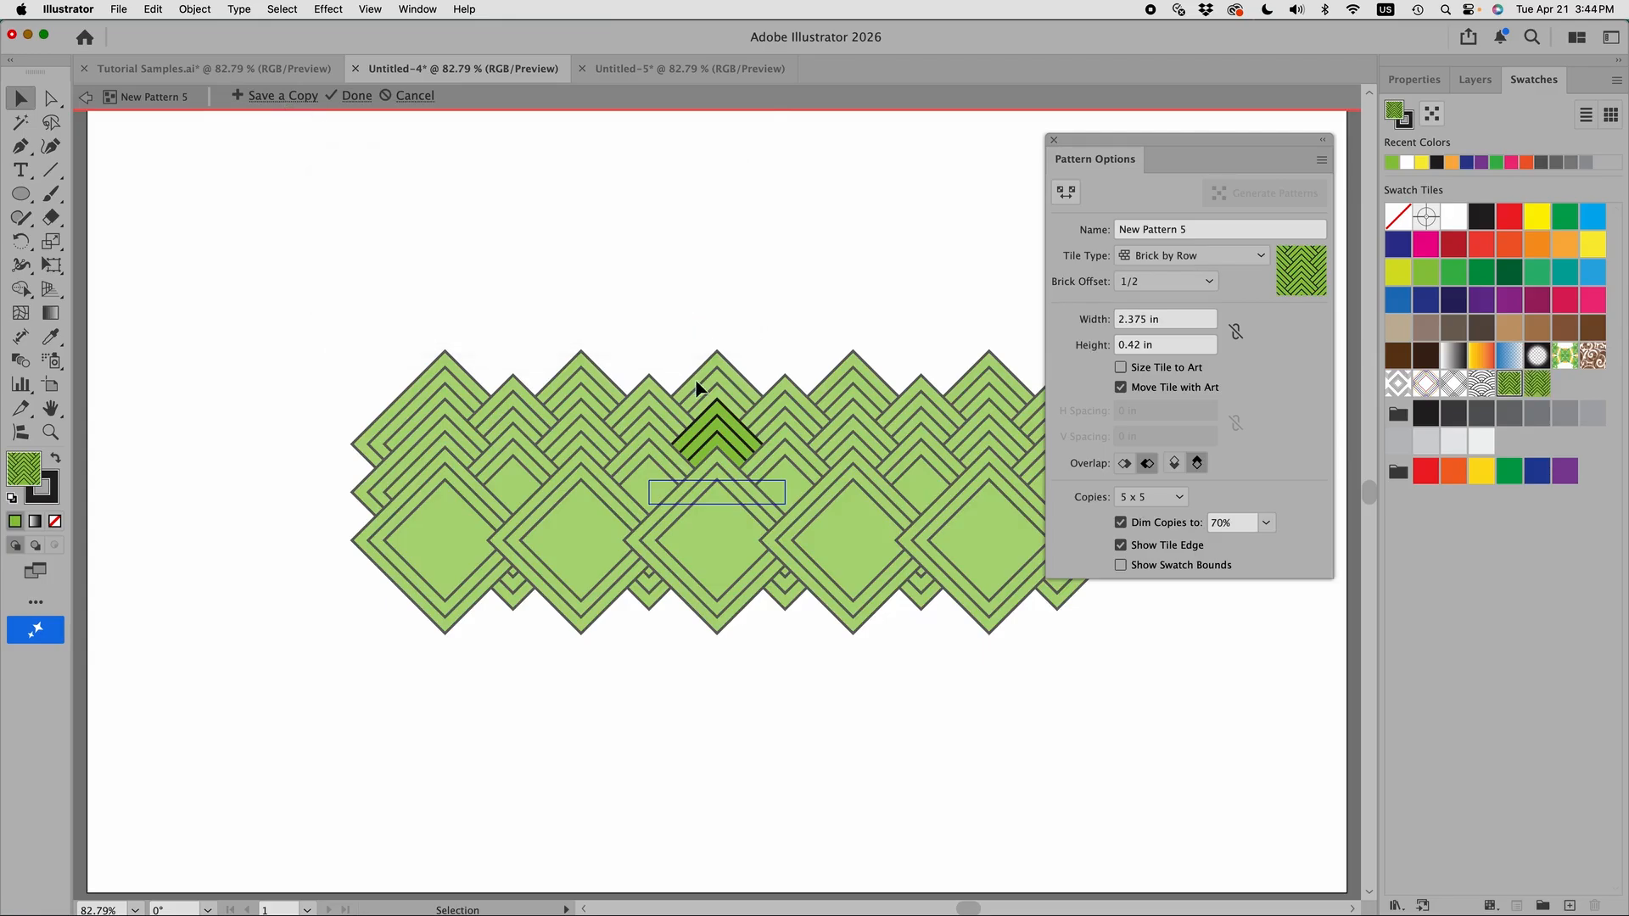
Fill the original chevron pattern's diamonds with white again and finish editing.
{"action": "left_click_drag", "start_coordinate": [630, 350], "coordinate": [795, 577]}
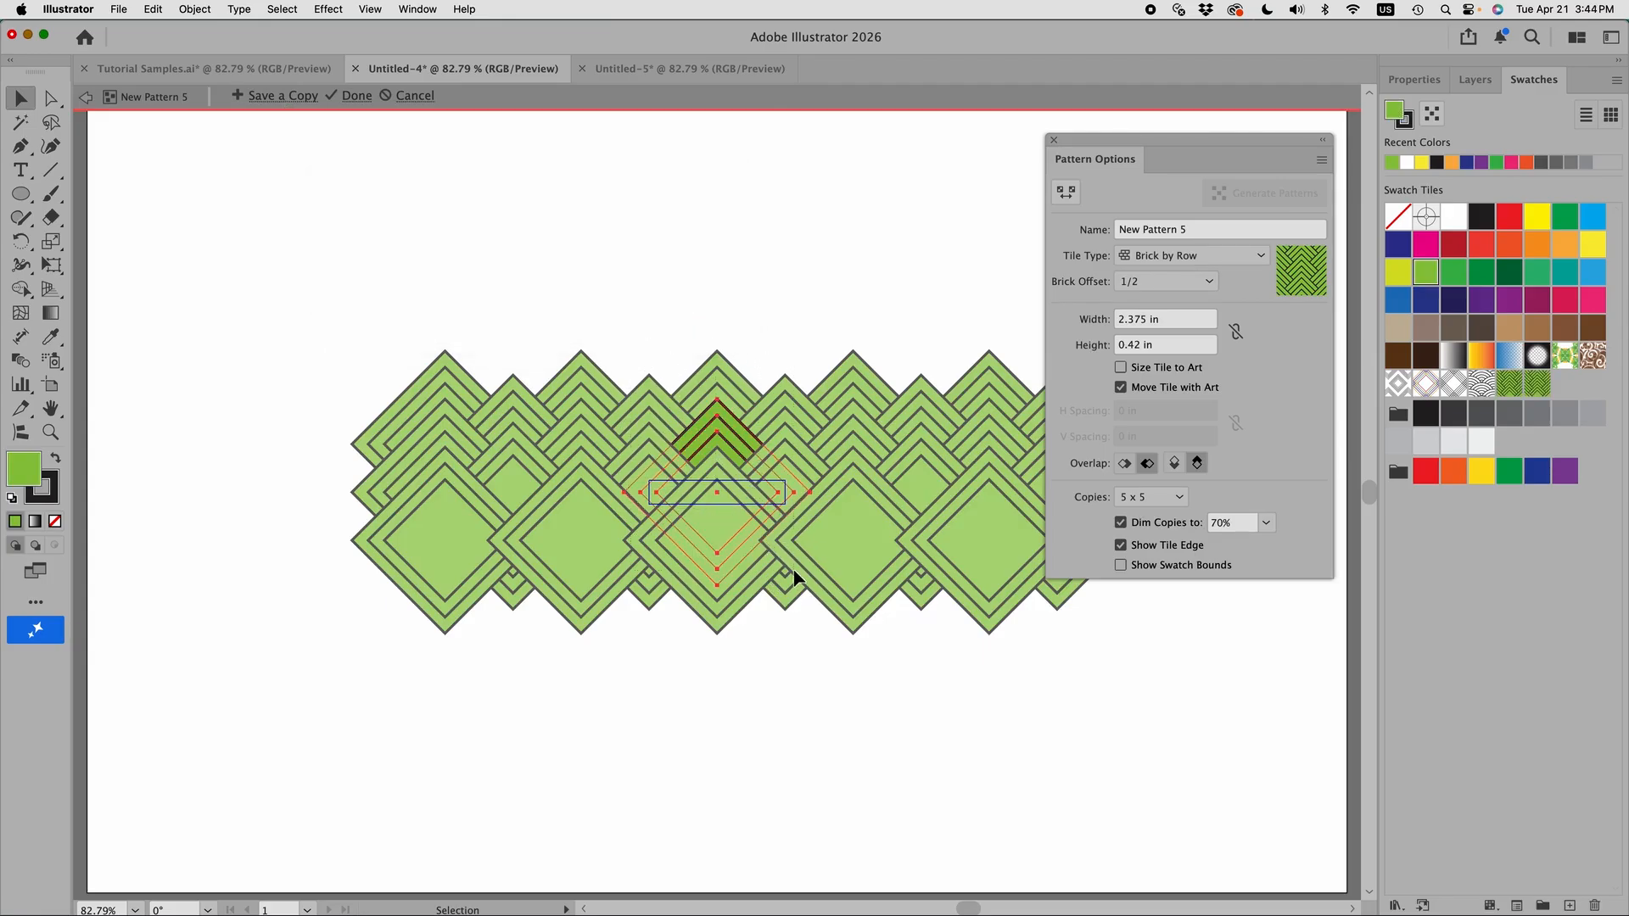
{"action": "left_click", "coordinate": [1454, 218]}
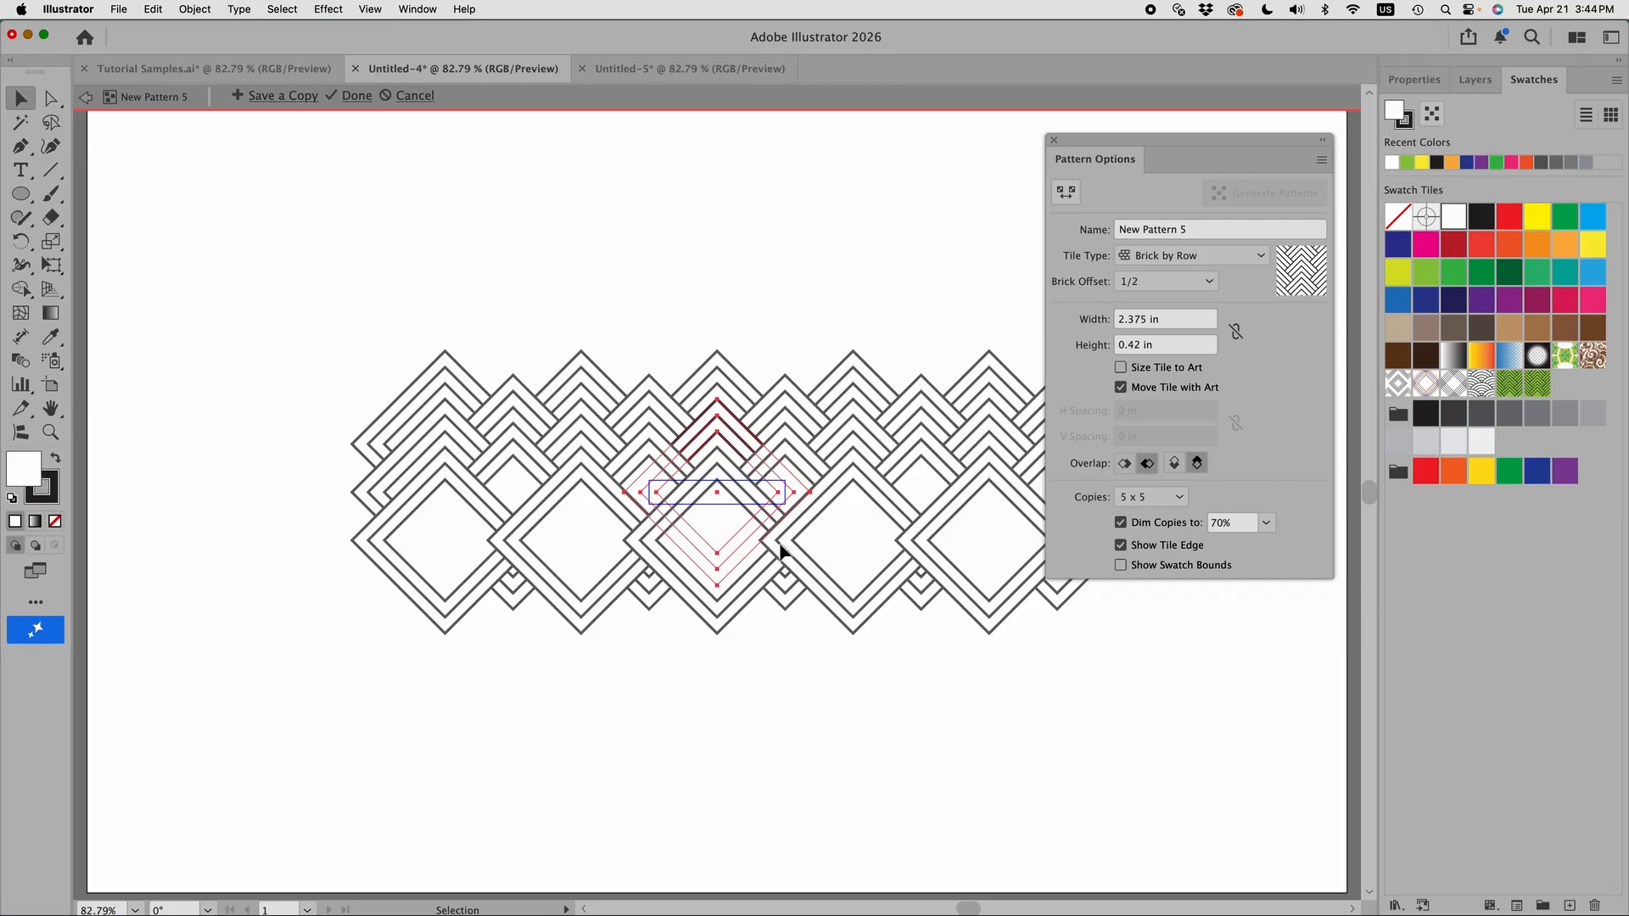
{"action": "left_click", "coordinate": [1054, 140]}
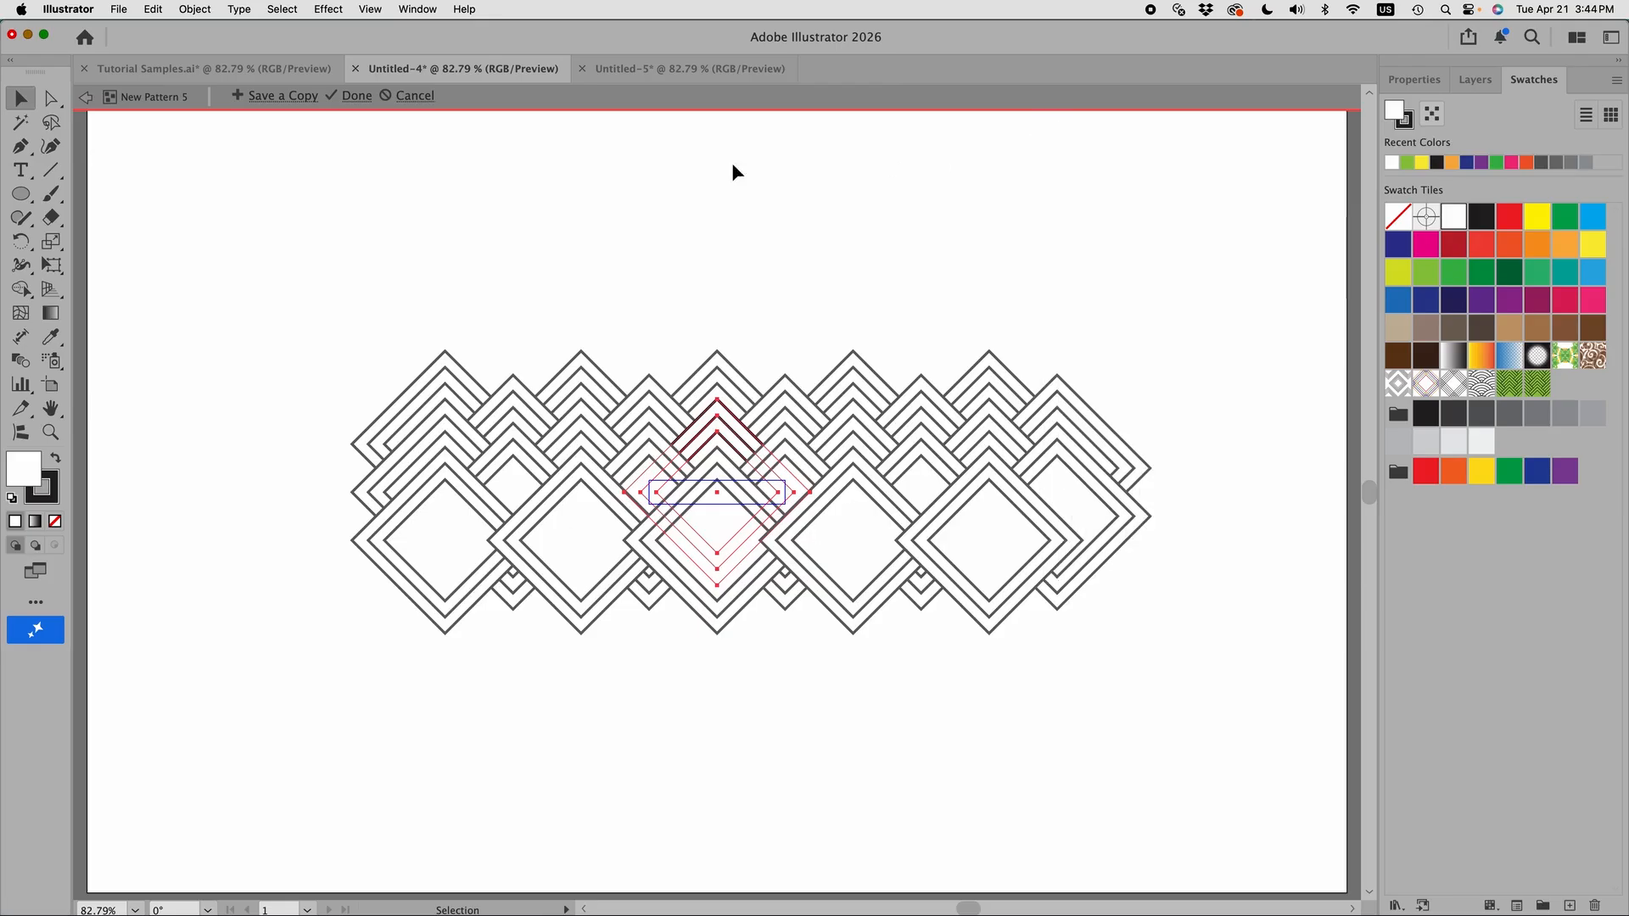
{"action": "left_click", "coordinate": [86, 97]}
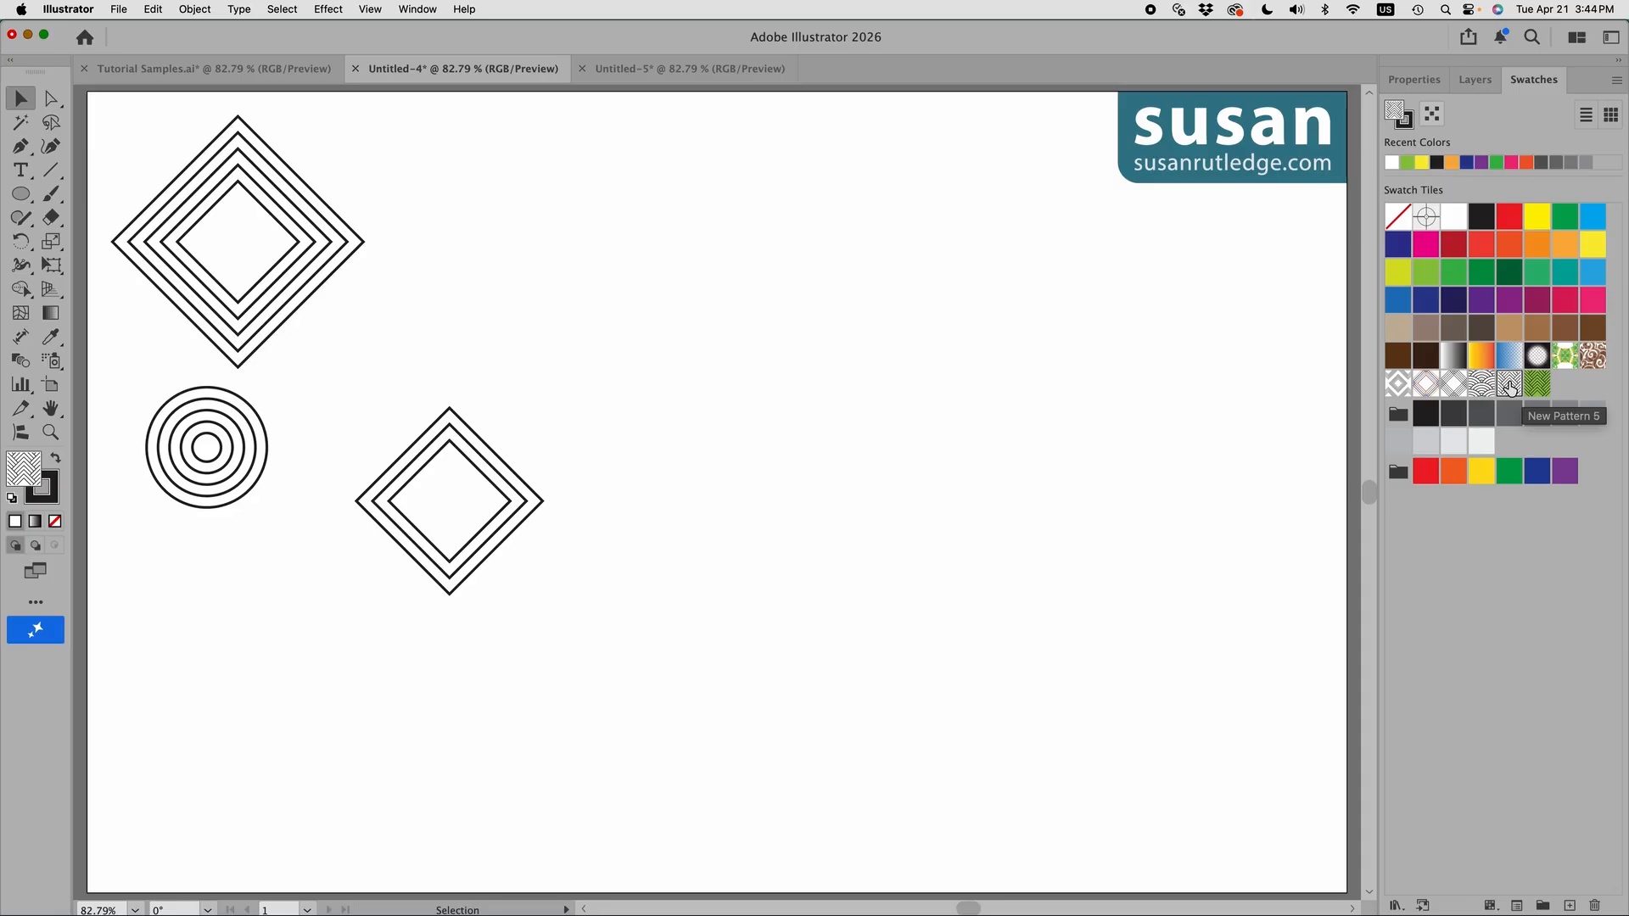
Move the five-line diamond to the artboard's middle and the three-line diamond above the circles, and ungroup the five-line diamond.
{"action": "left_click_drag", "start_coordinate": [138, 182], "coordinate": [805, 488]}
{"action": "left_click_drag", "start_coordinate": [404, 382], "coordinate": [282, 222]}
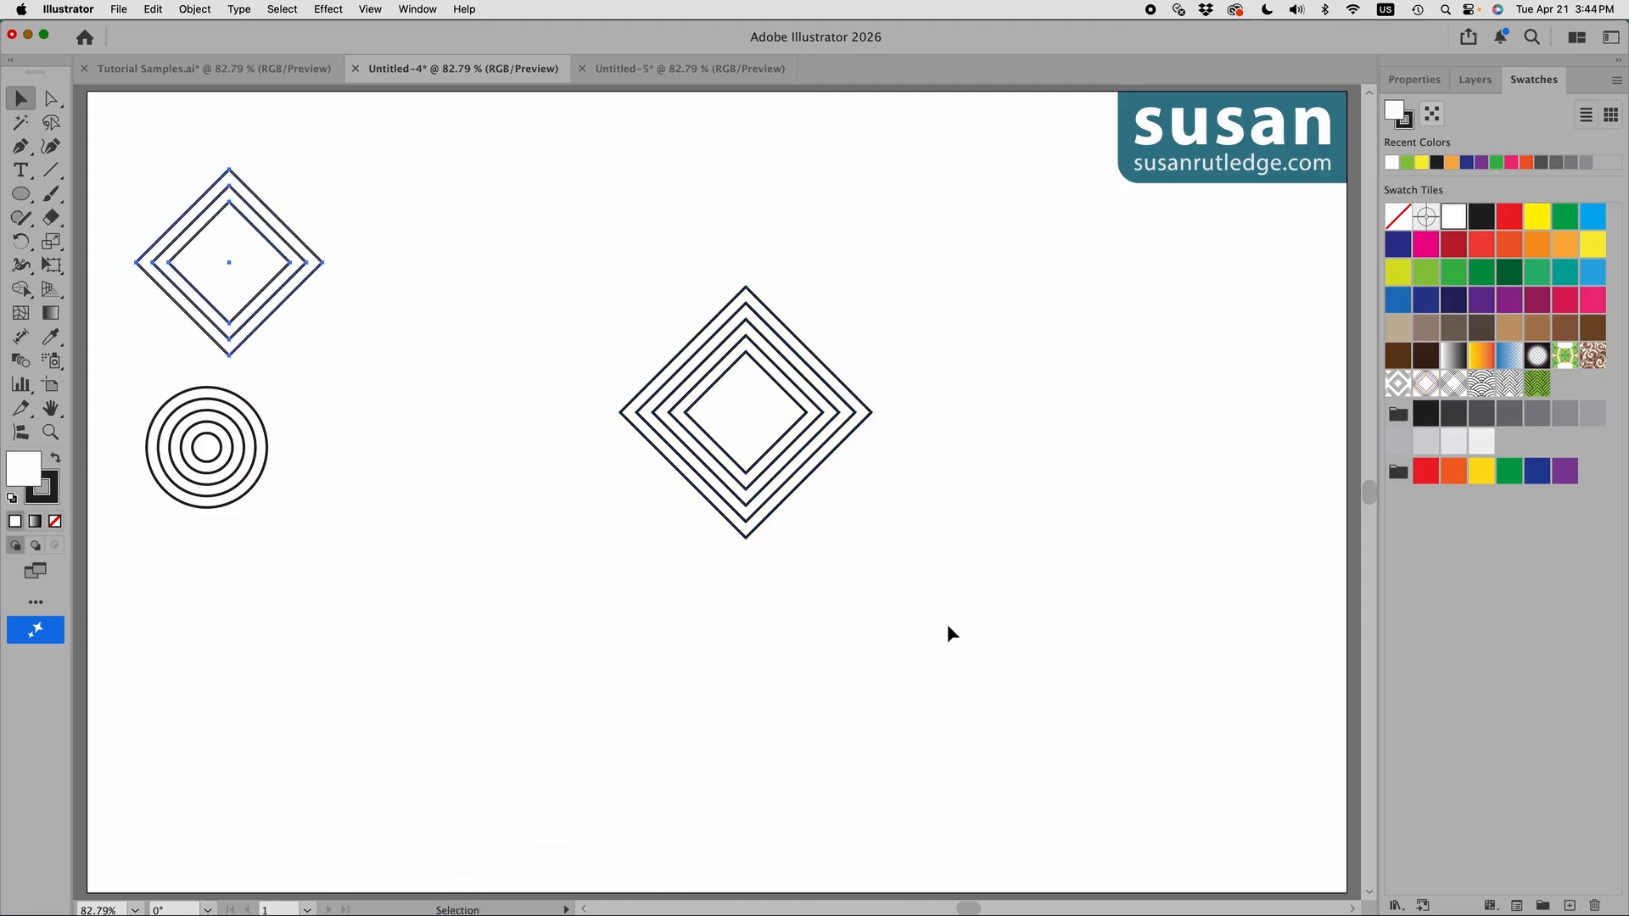
{"action": "left_click_drag", "start_coordinate": [669, 322], "coordinate": [811, 539]}
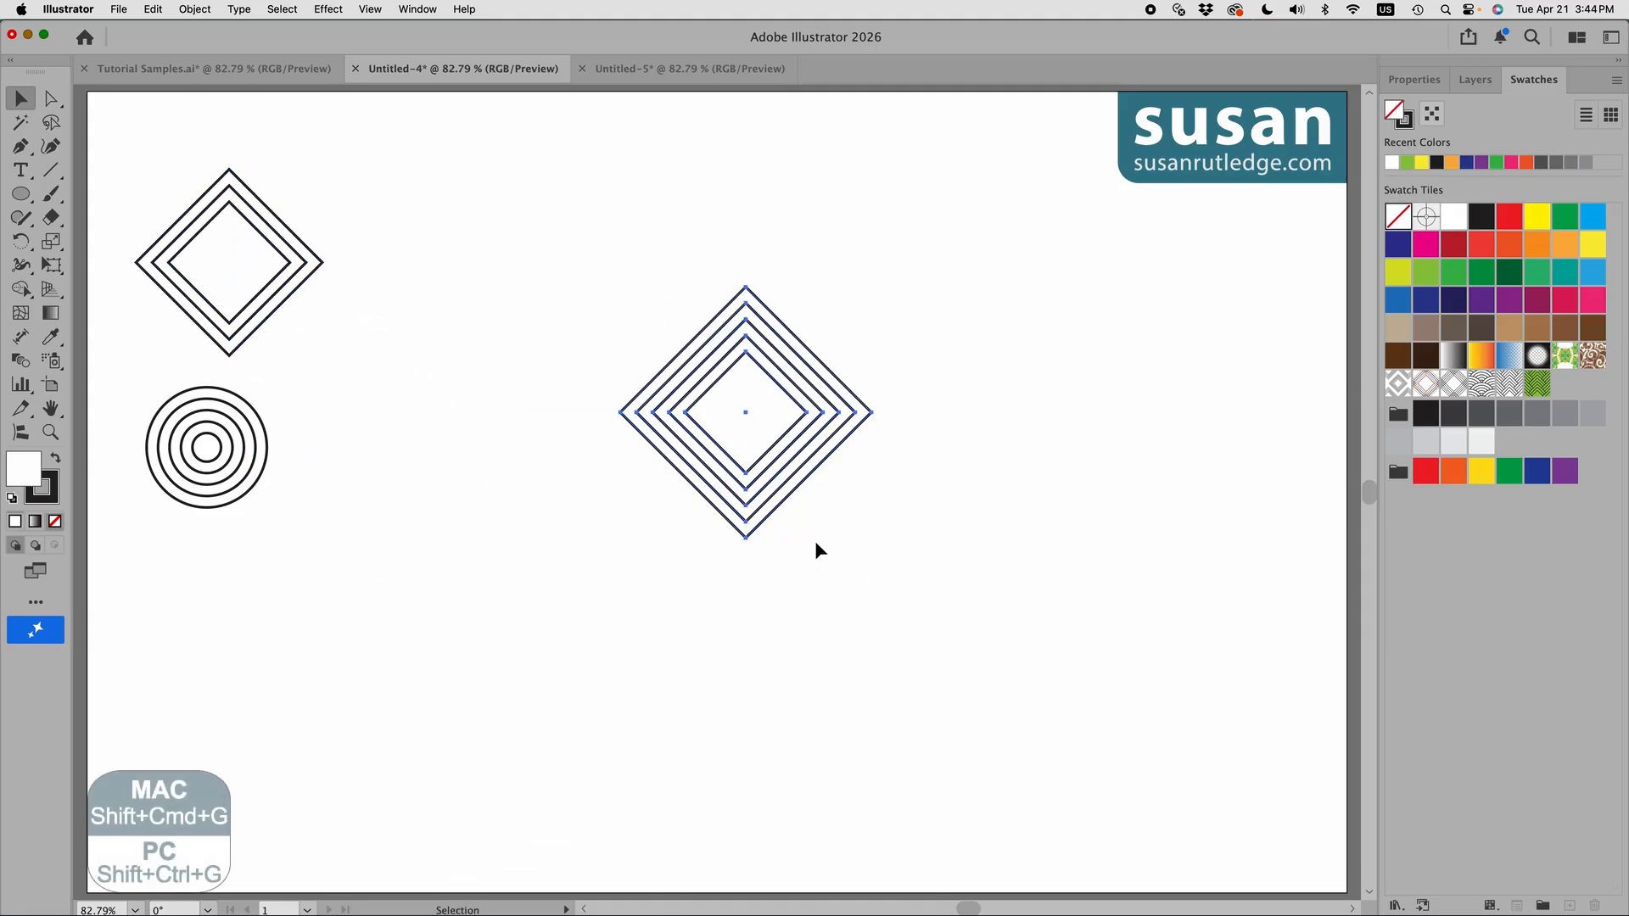
{"action": "left_click", "coordinate": [195, 10]}
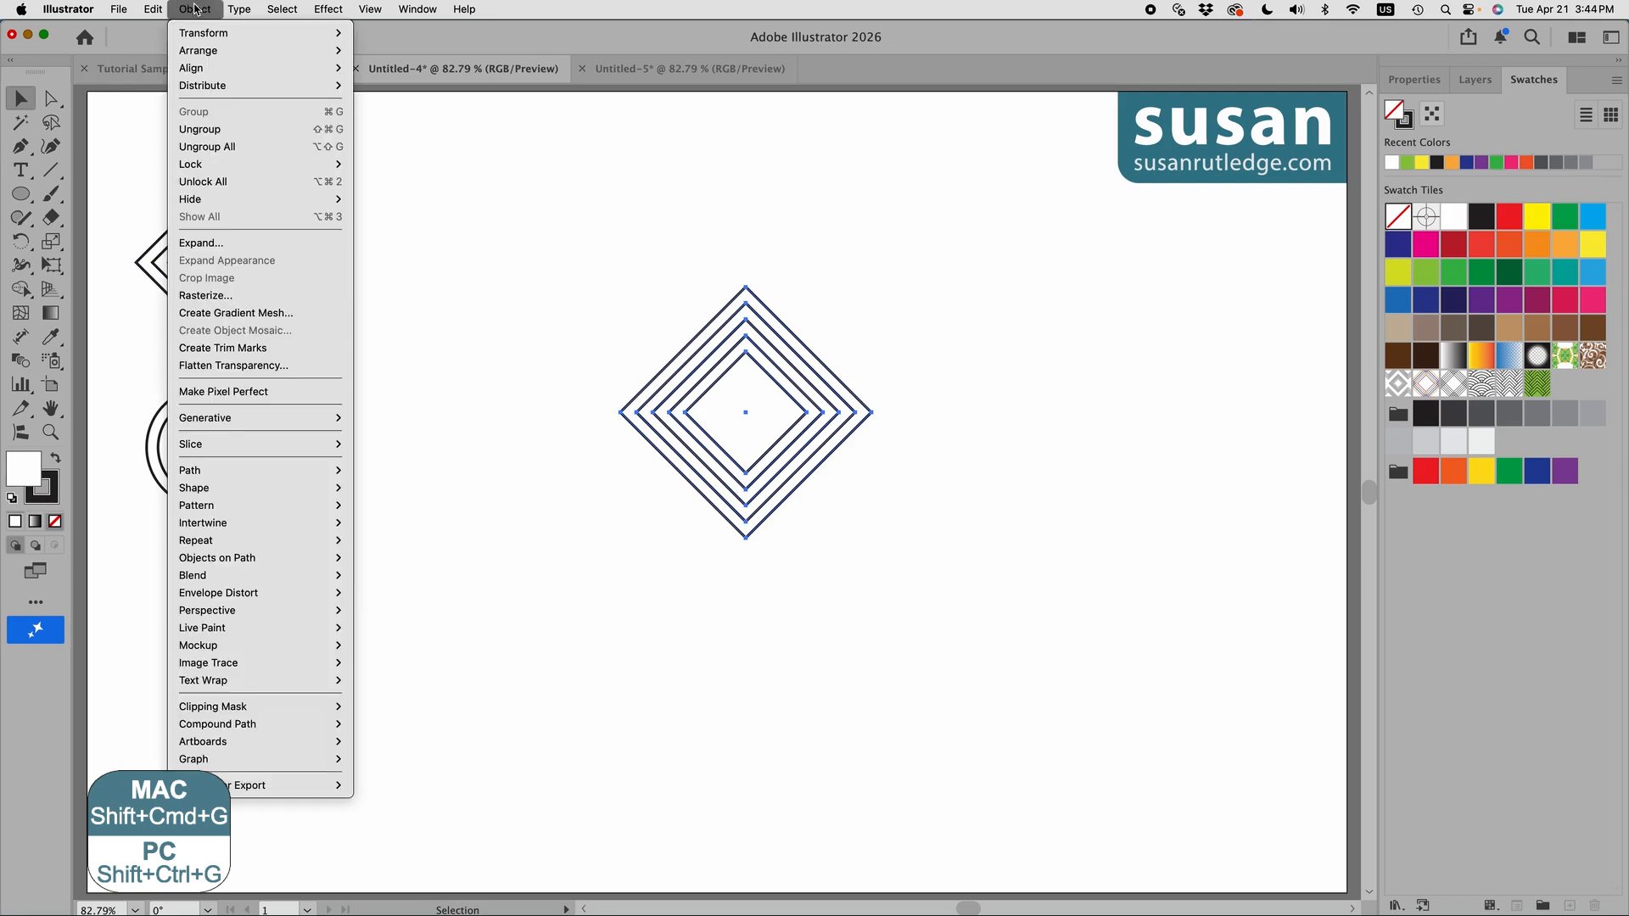
{"action": "left_click", "coordinate": [219, 129]}
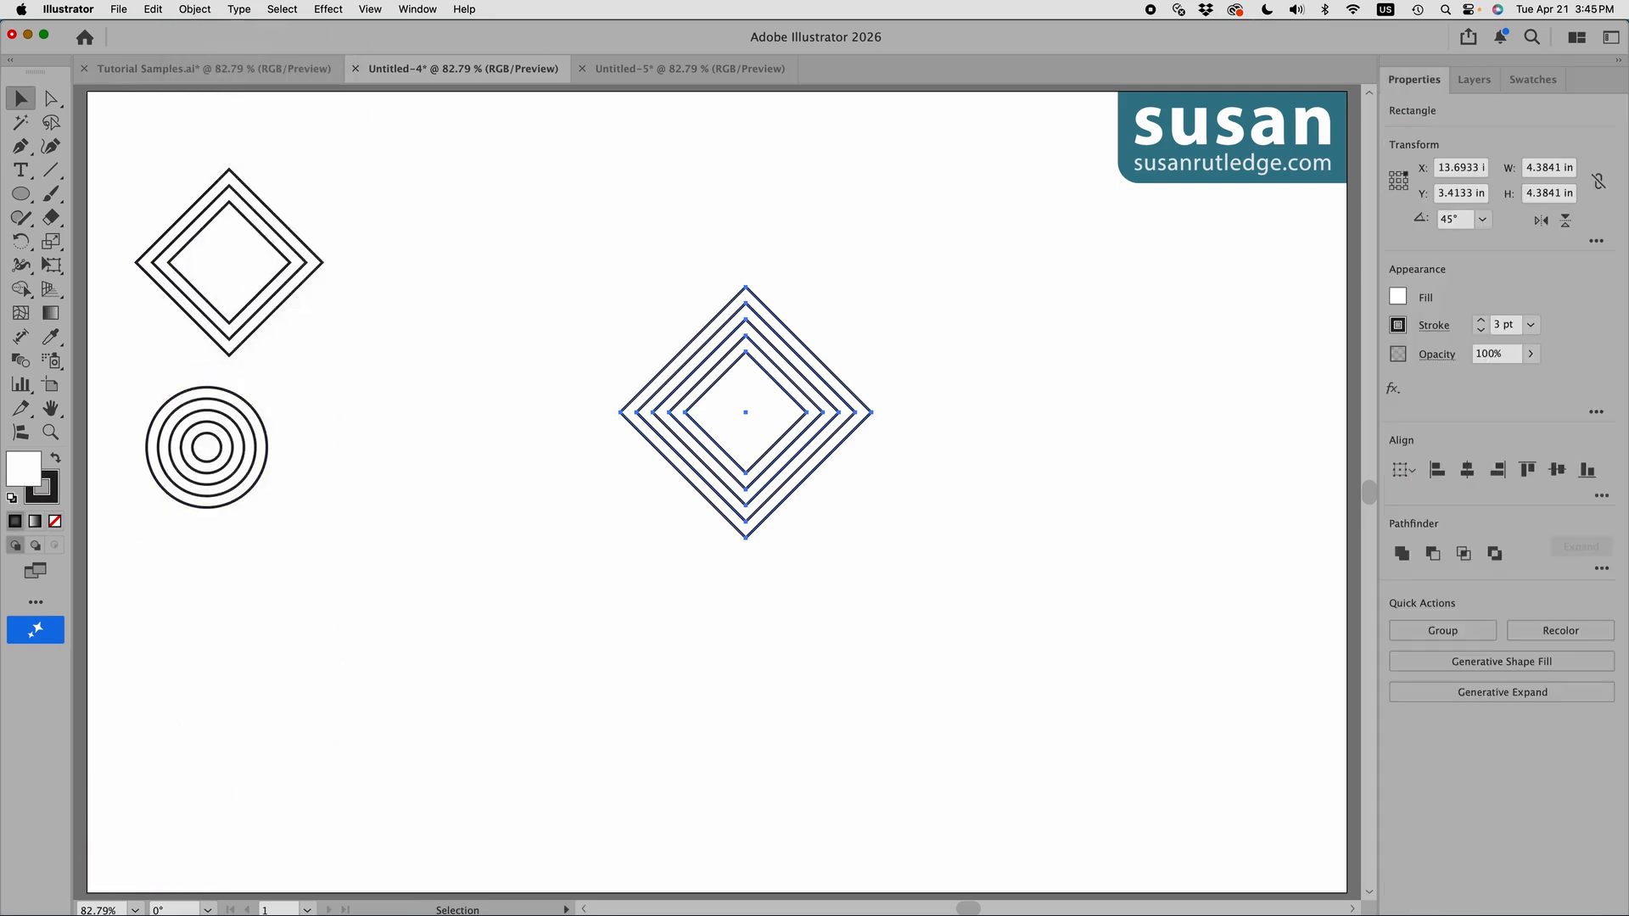
Fill the innermost diamond with light gray a7a9ac and the second diamond with gray 939598.
{"action": "left_click", "coordinate": [23, 469]}
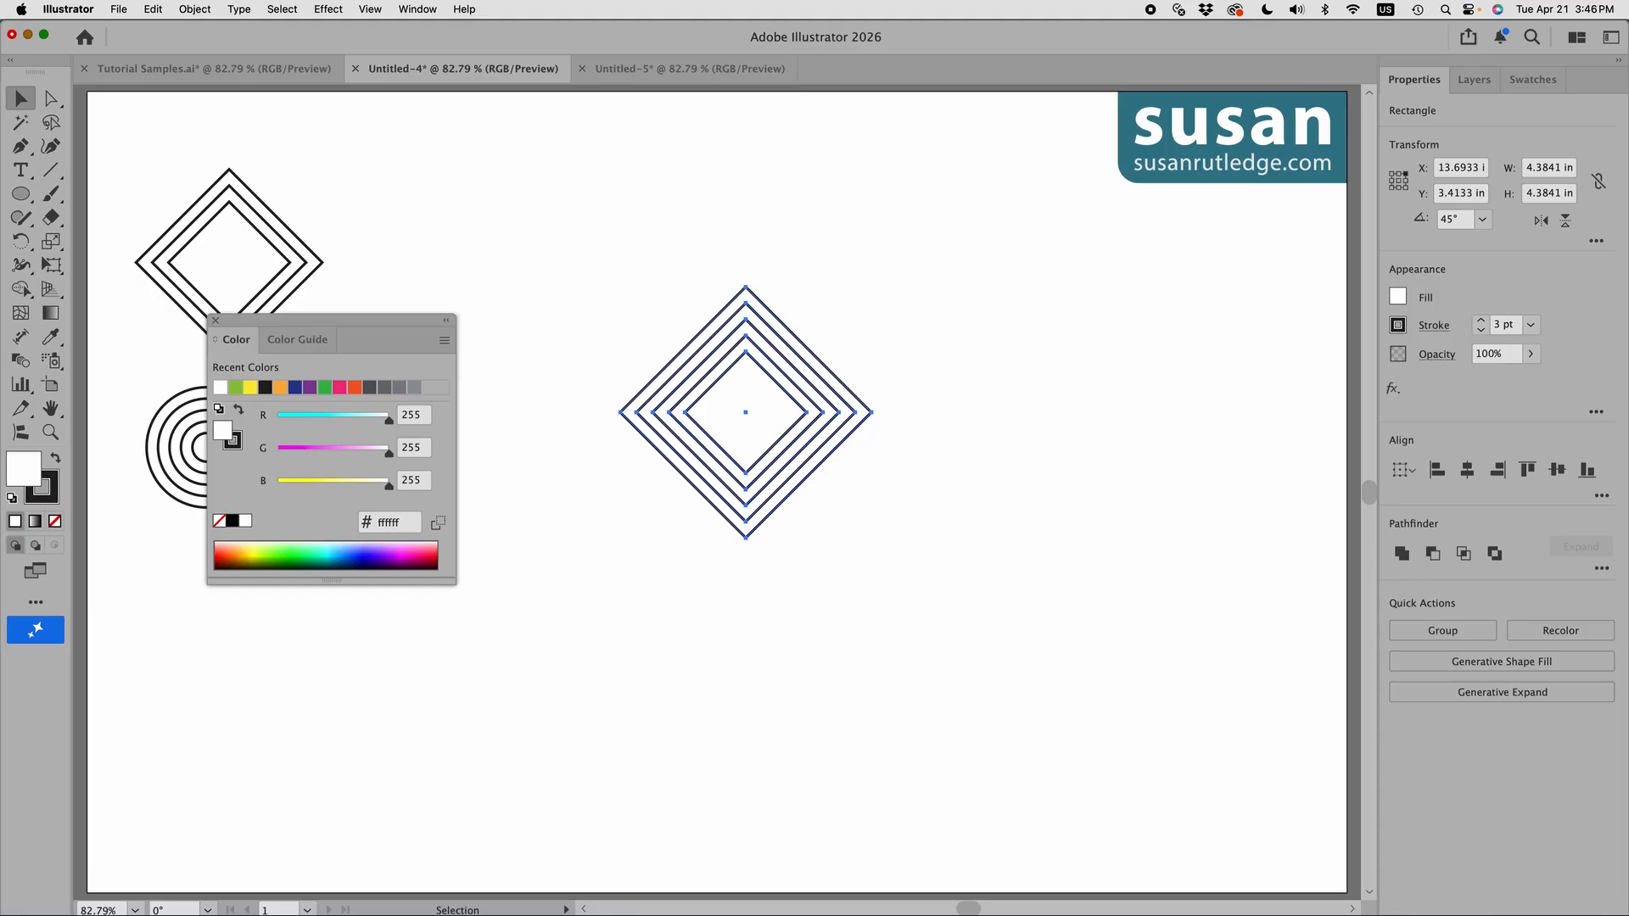
{"action": "key", "text": "super+shift+a"}
{"action": "key", "text": "a"}
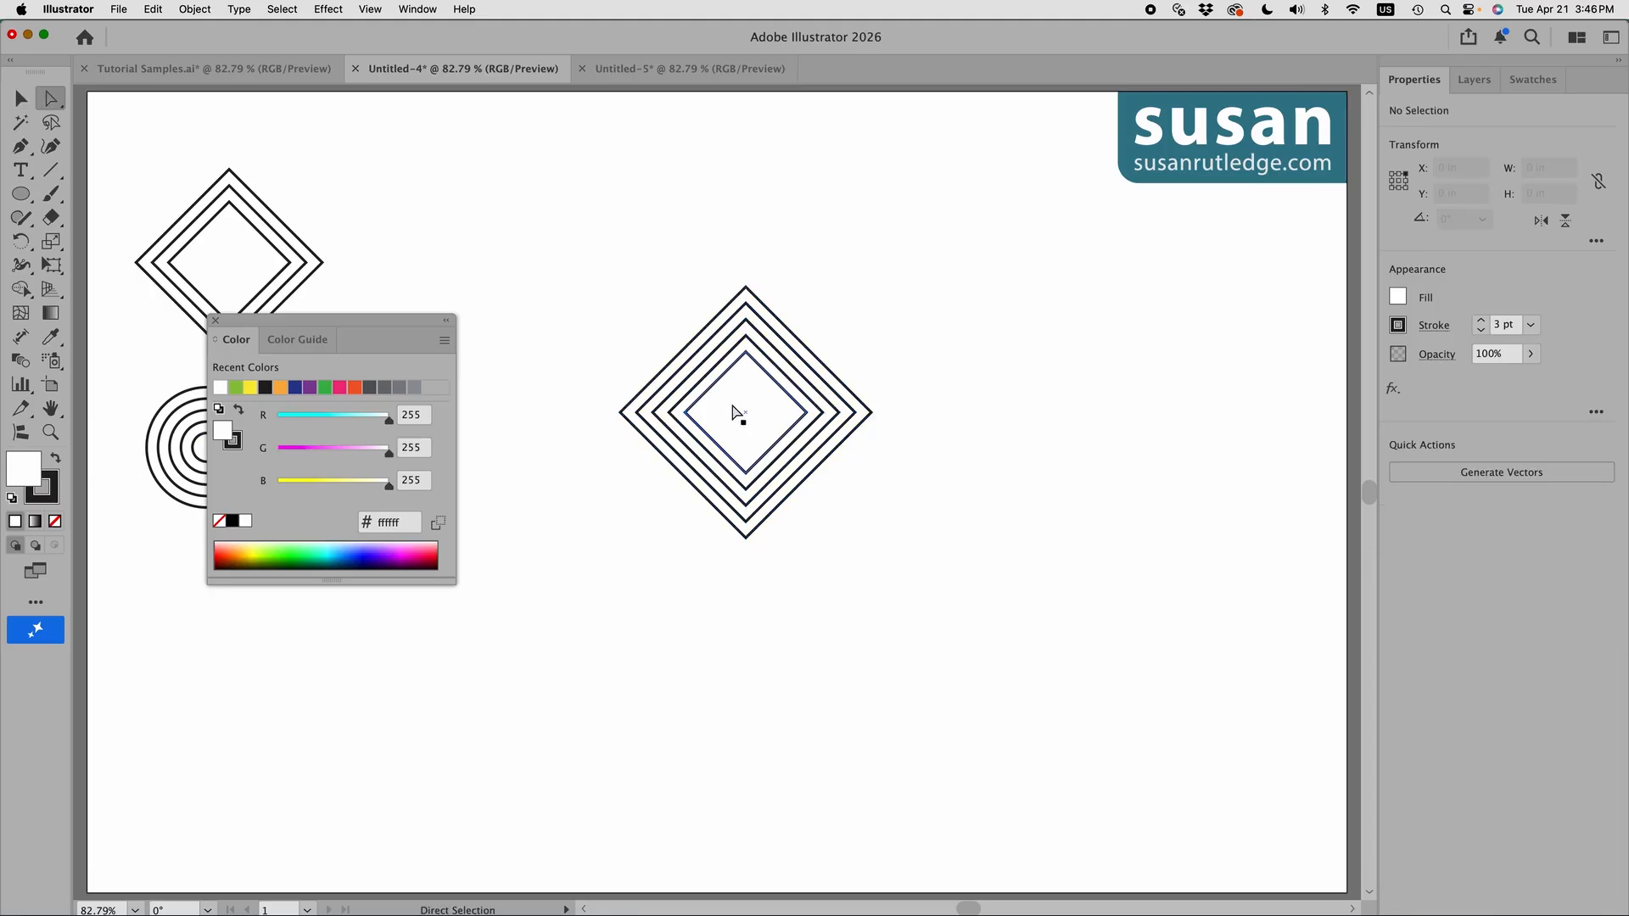
{"action": "left_click", "coordinate": [787, 397]}
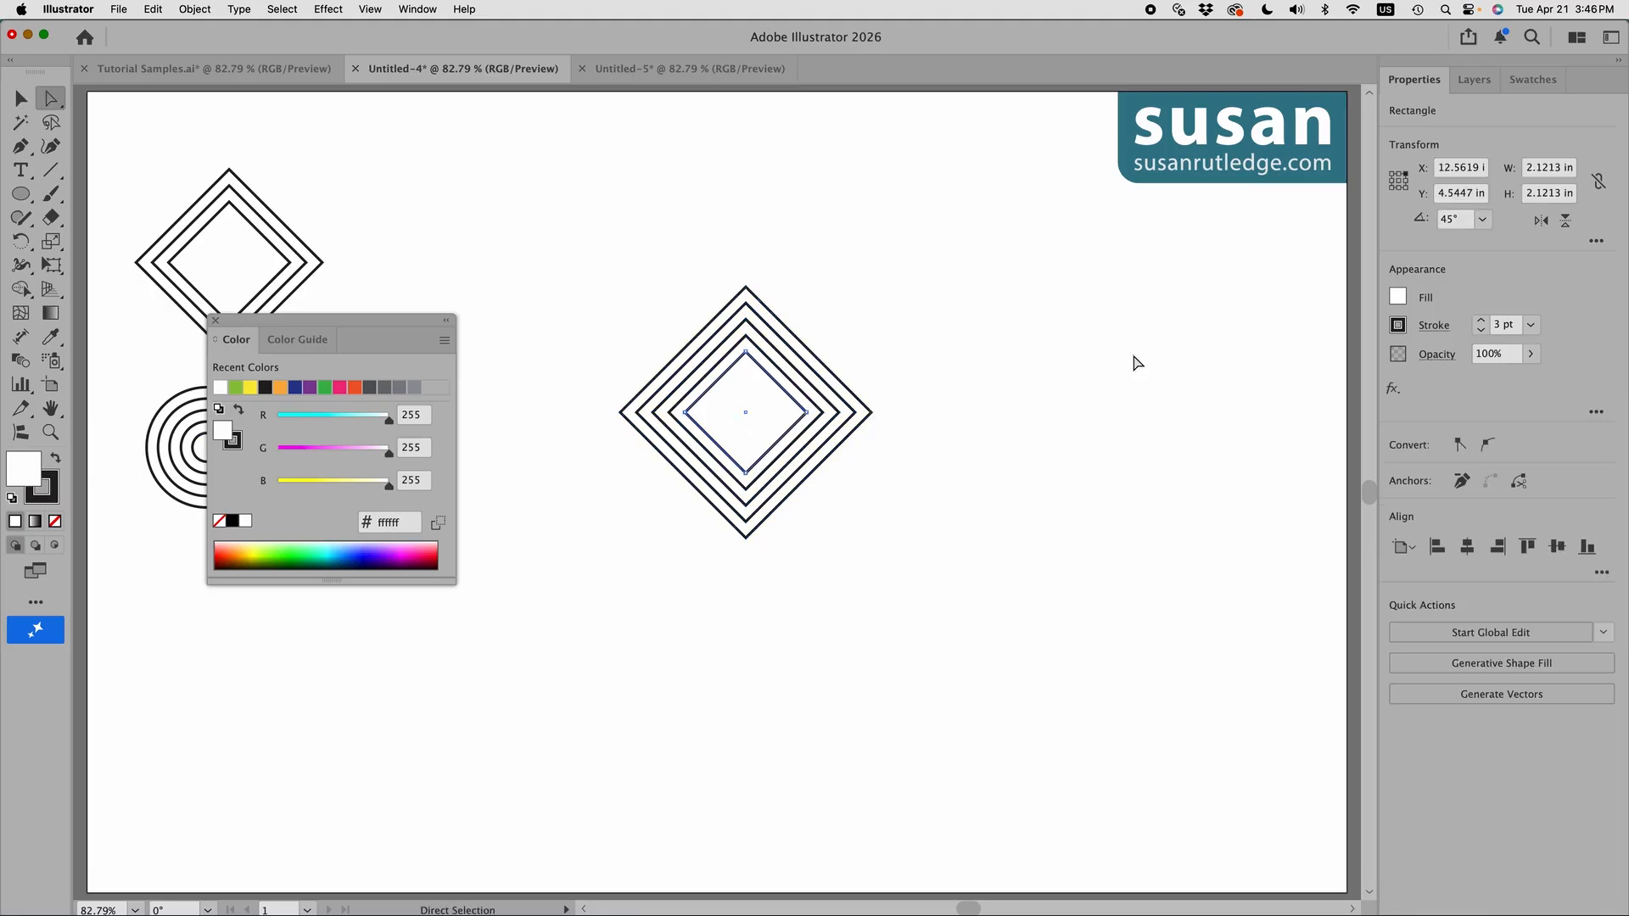
{"action": "left_click", "coordinate": [1524, 82]}
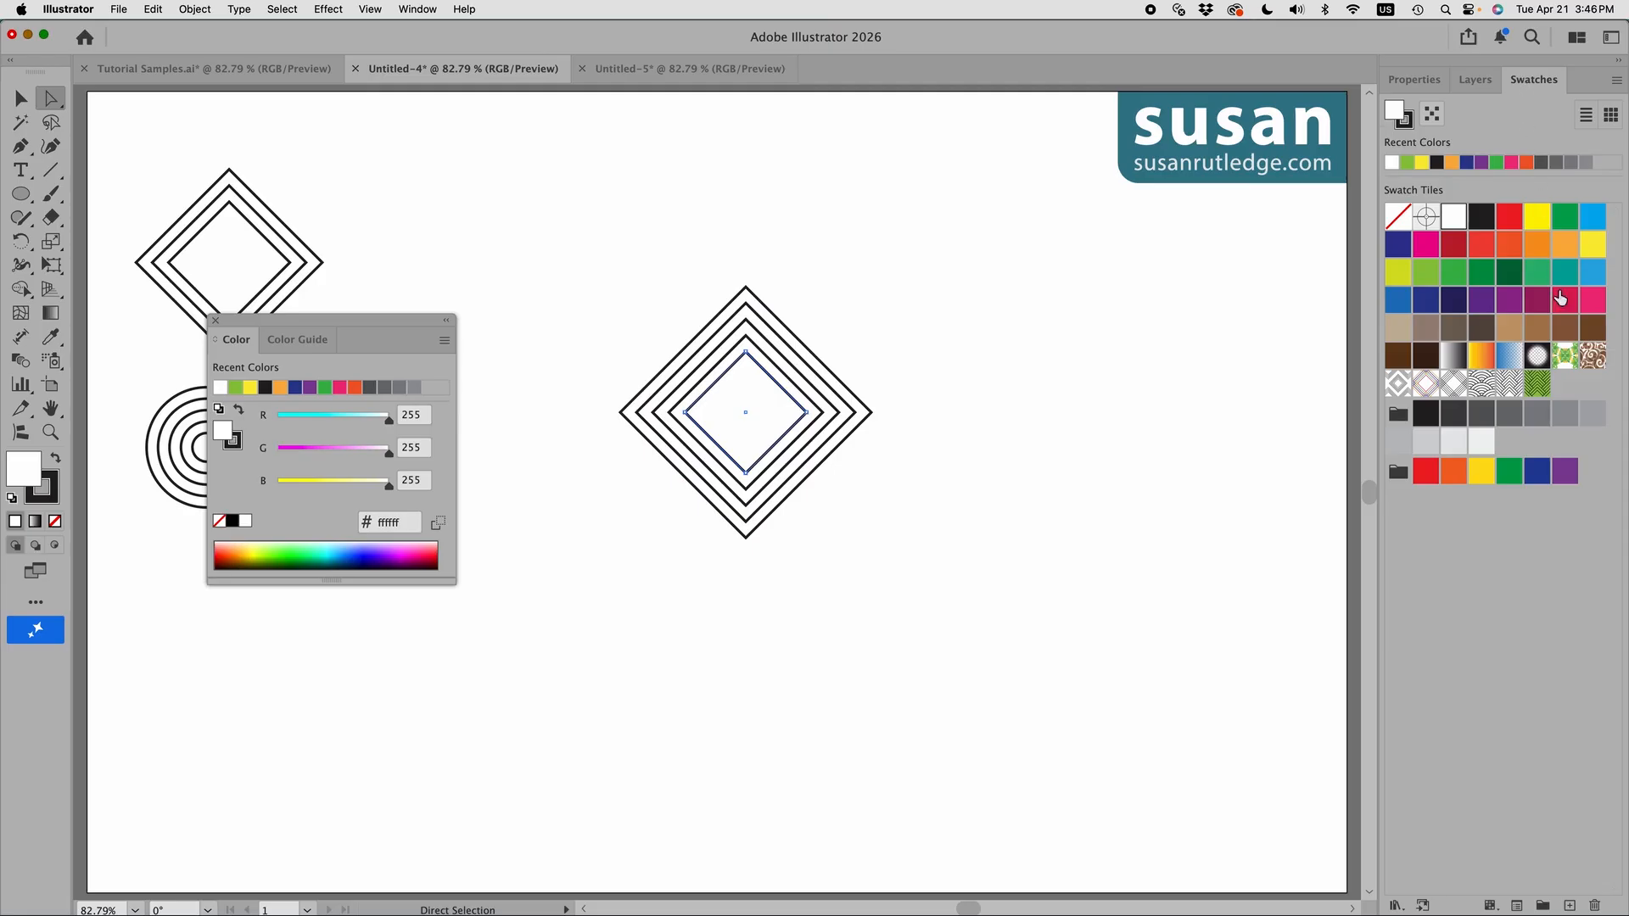
{"action": "left_click", "coordinate": [1593, 414]}
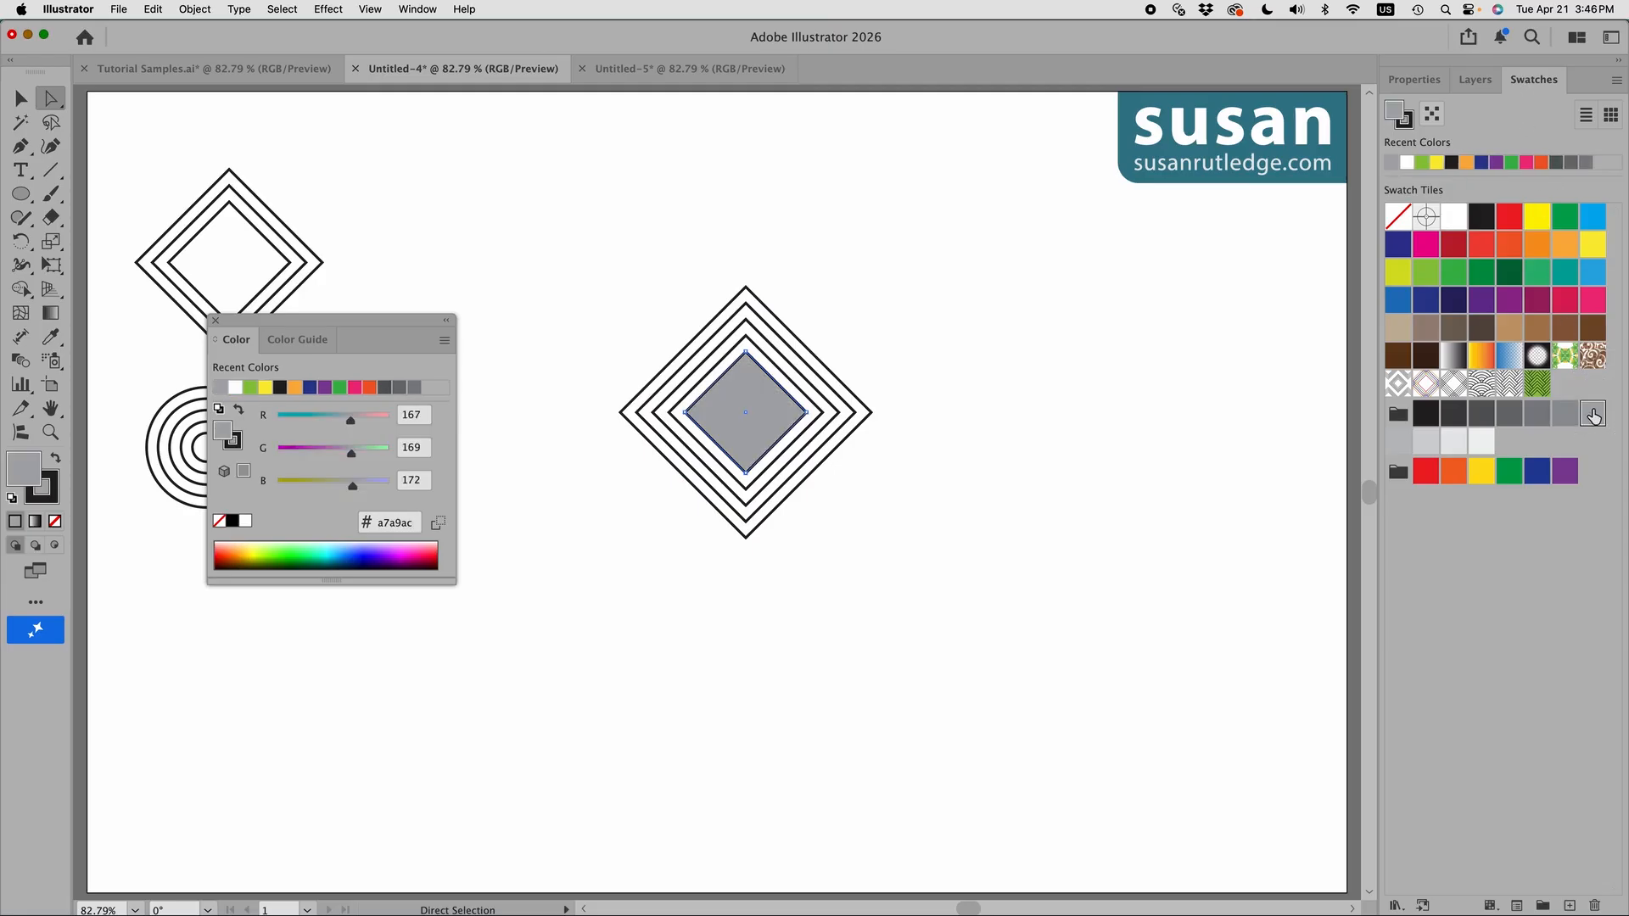
{"action": "left_click", "coordinate": [804, 400]}
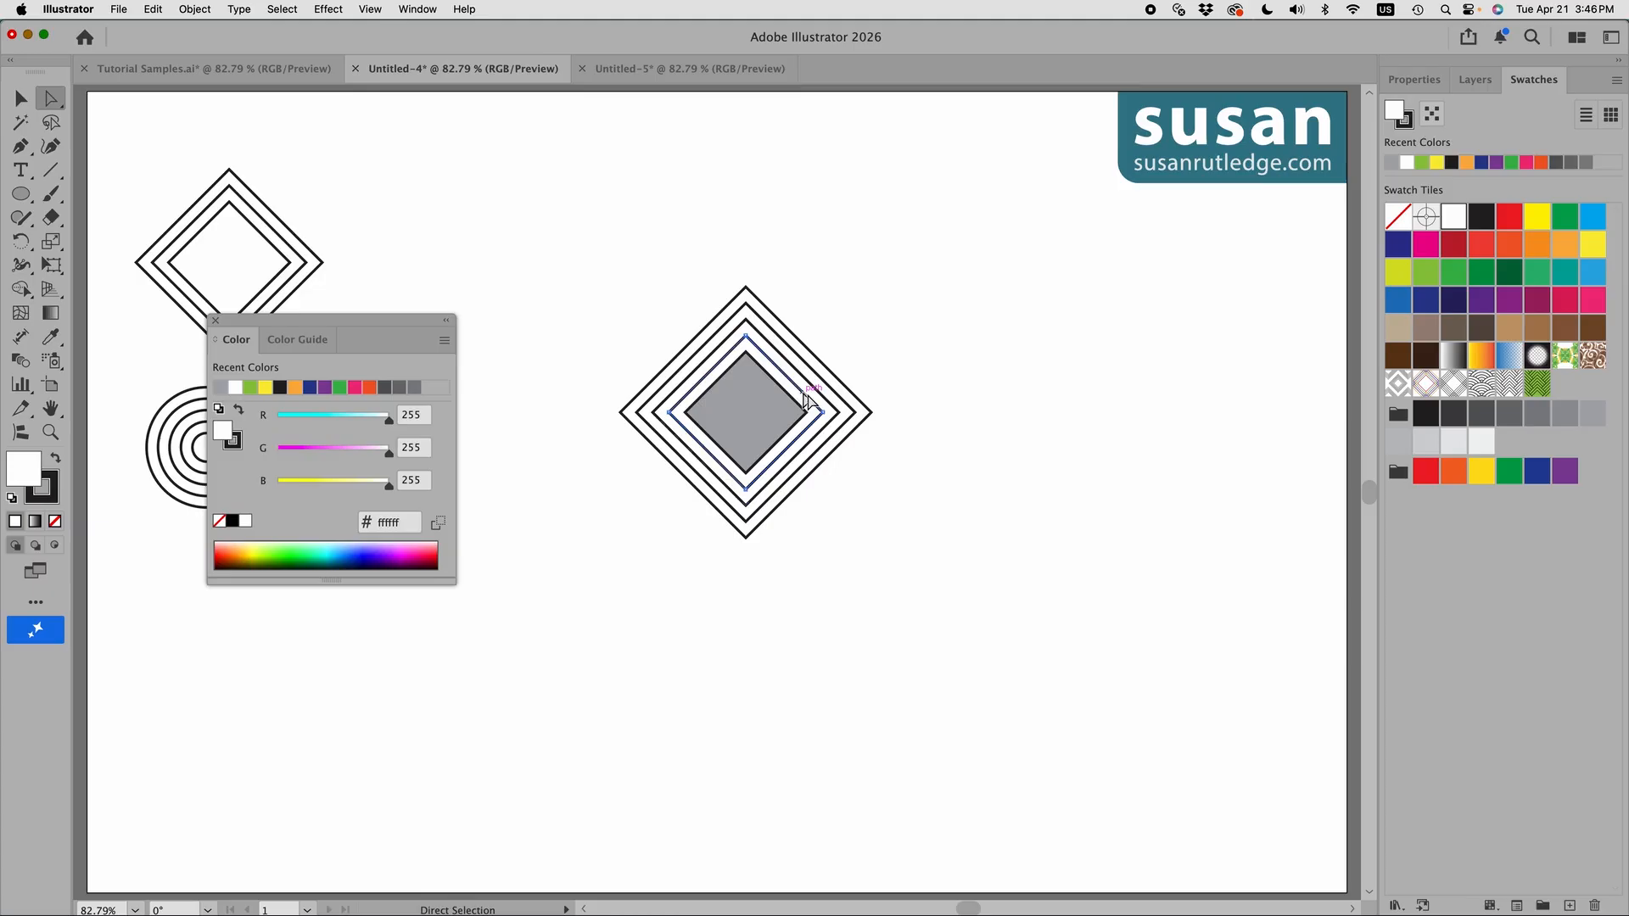
{"action": "left_click", "coordinate": [1564, 413]}
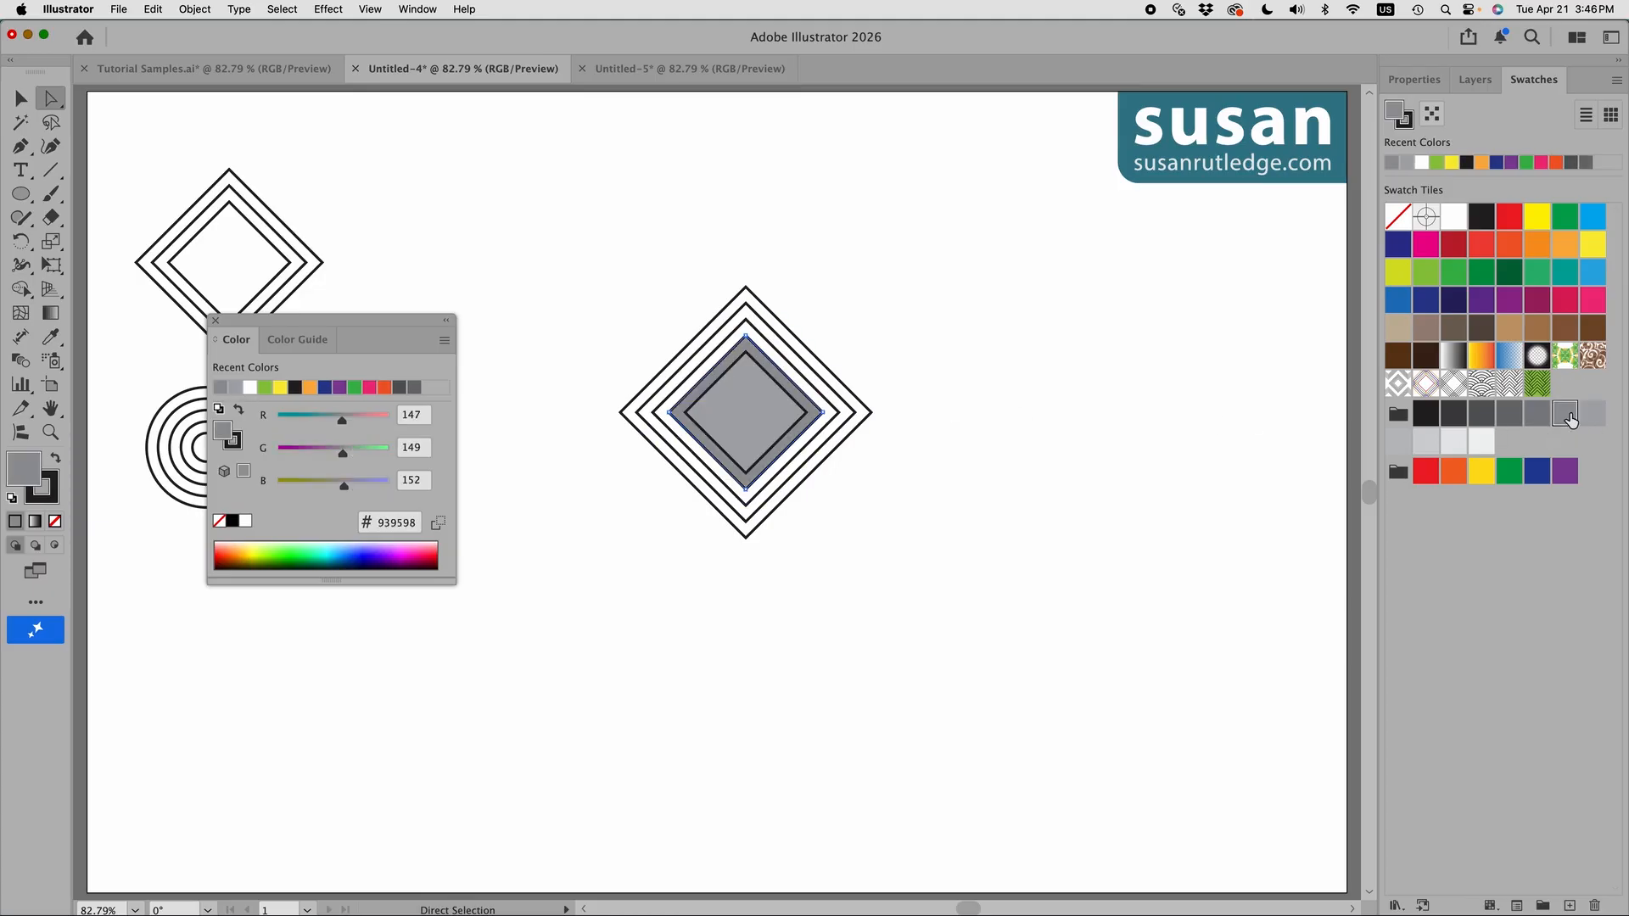
Fill the third, fourth and outermost diamonds with progressively darker grays, ending with 58595b on the outermost.
{"action": "left_click", "coordinate": [831, 404]}
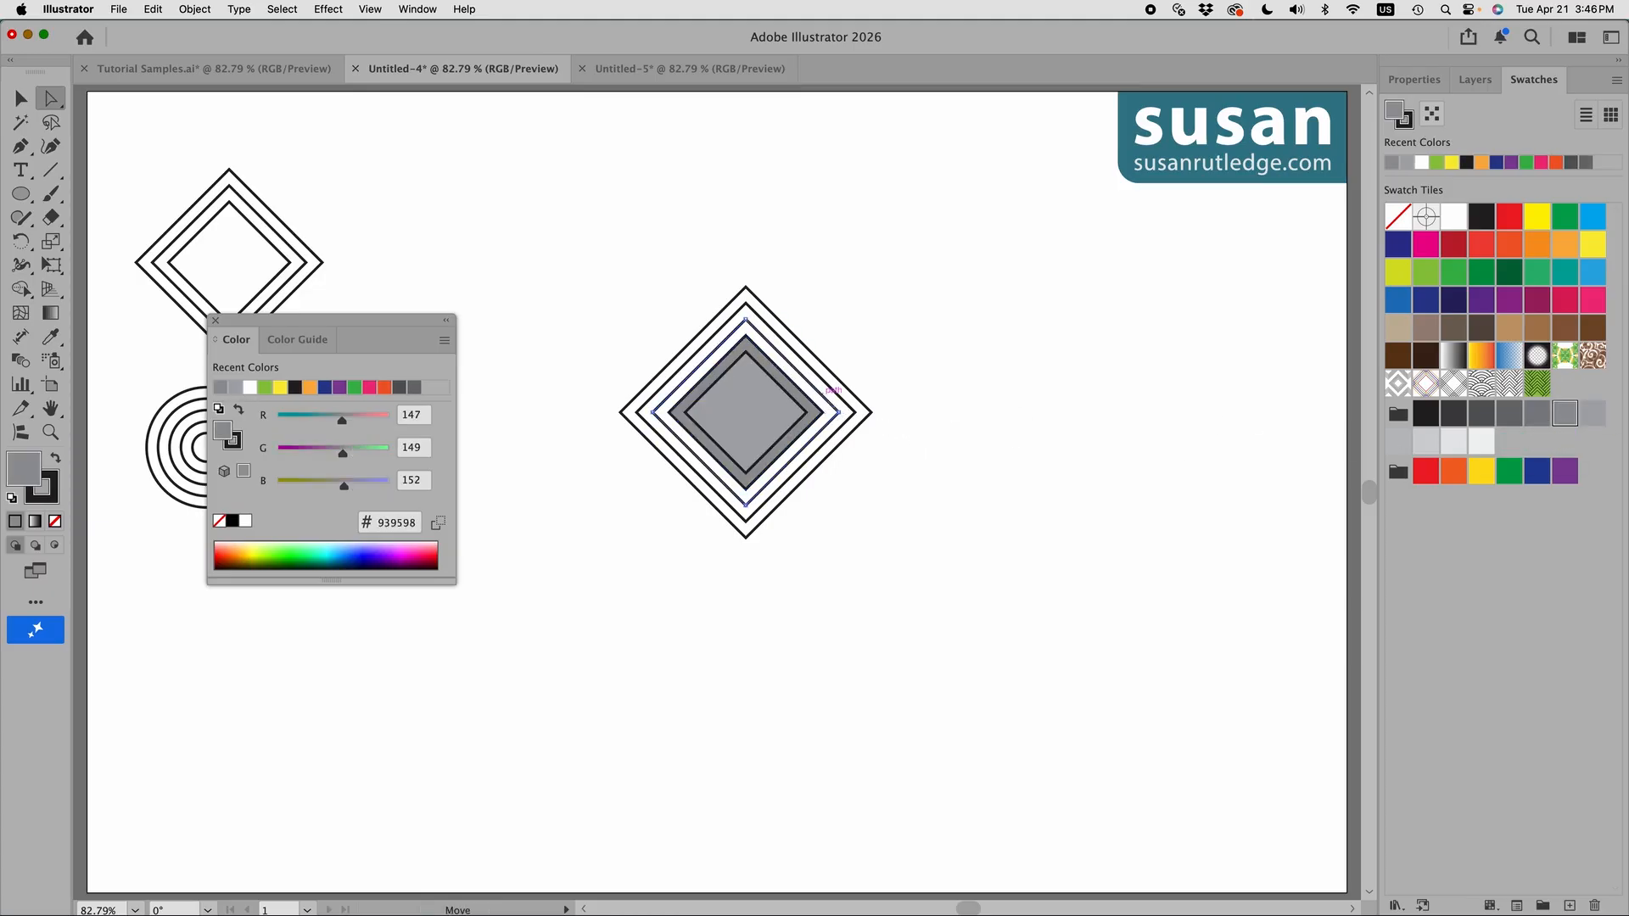
{"action": "left_click", "coordinate": [1537, 413]}
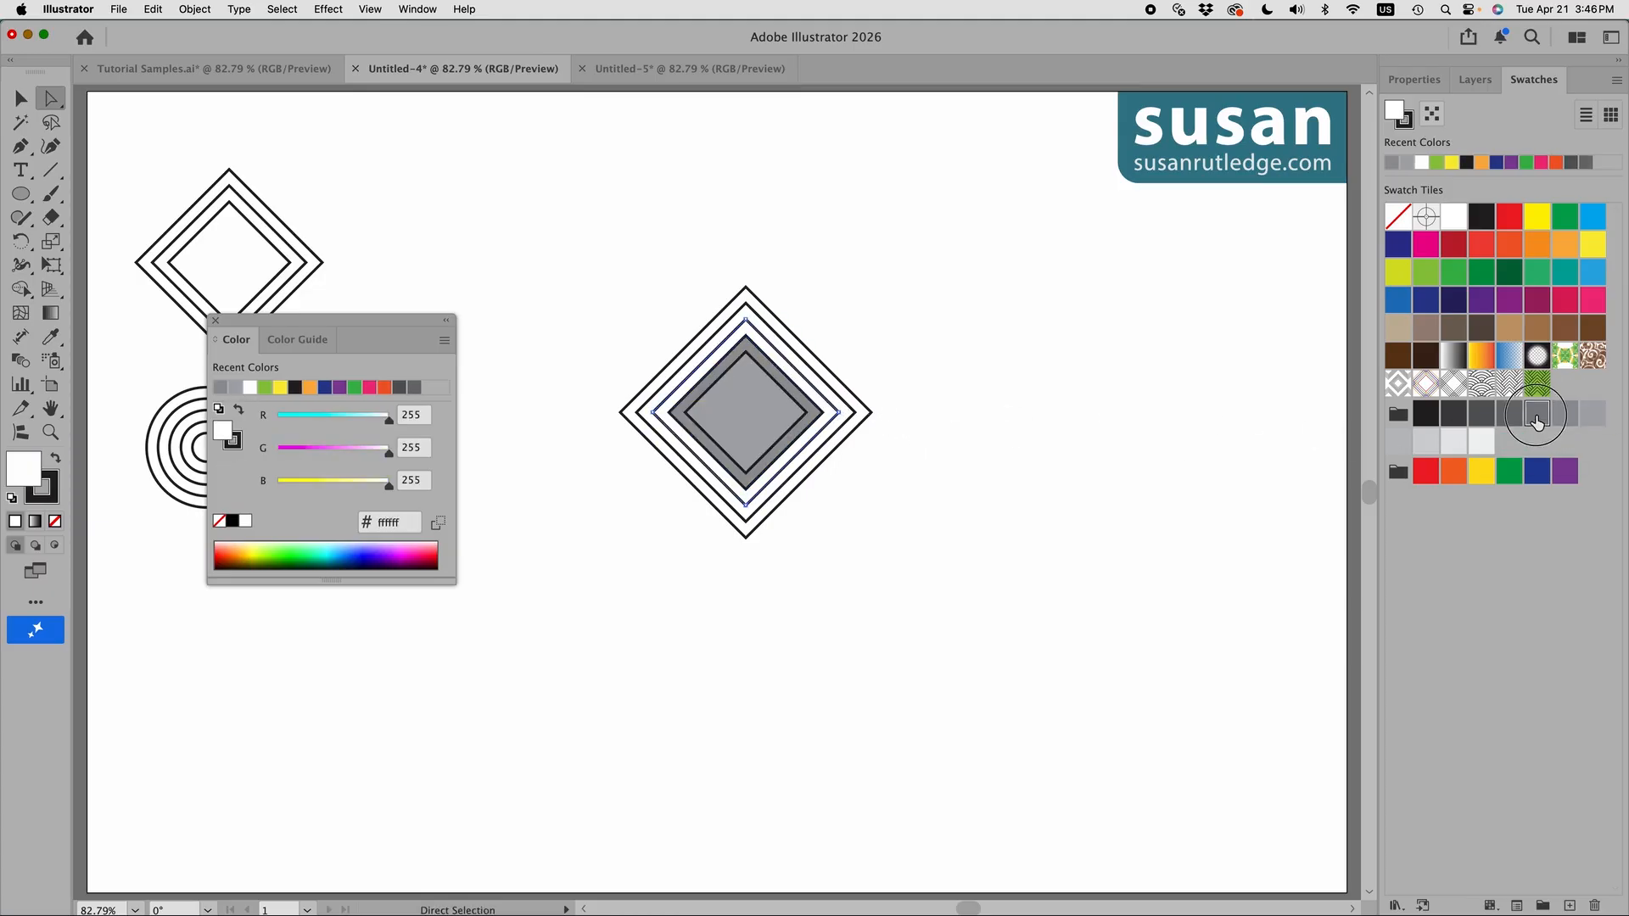
{"action": "left_click", "coordinate": [839, 401]}
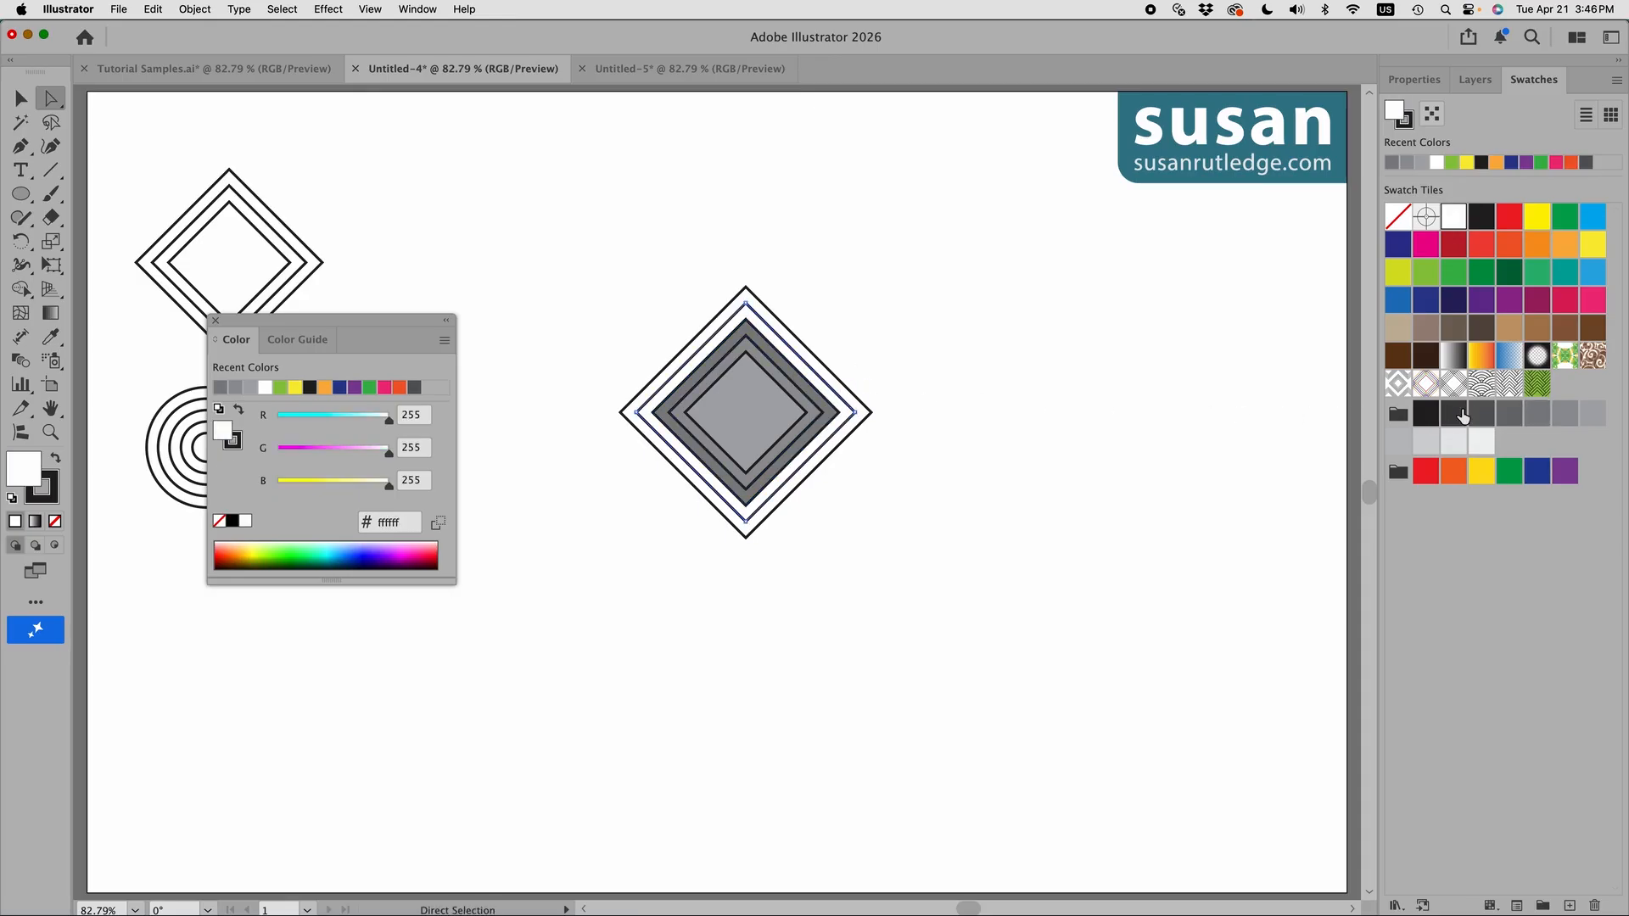
{"action": "left_click", "coordinate": [1515, 415]}
{"action": "left_click", "coordinate": [854, 397]}
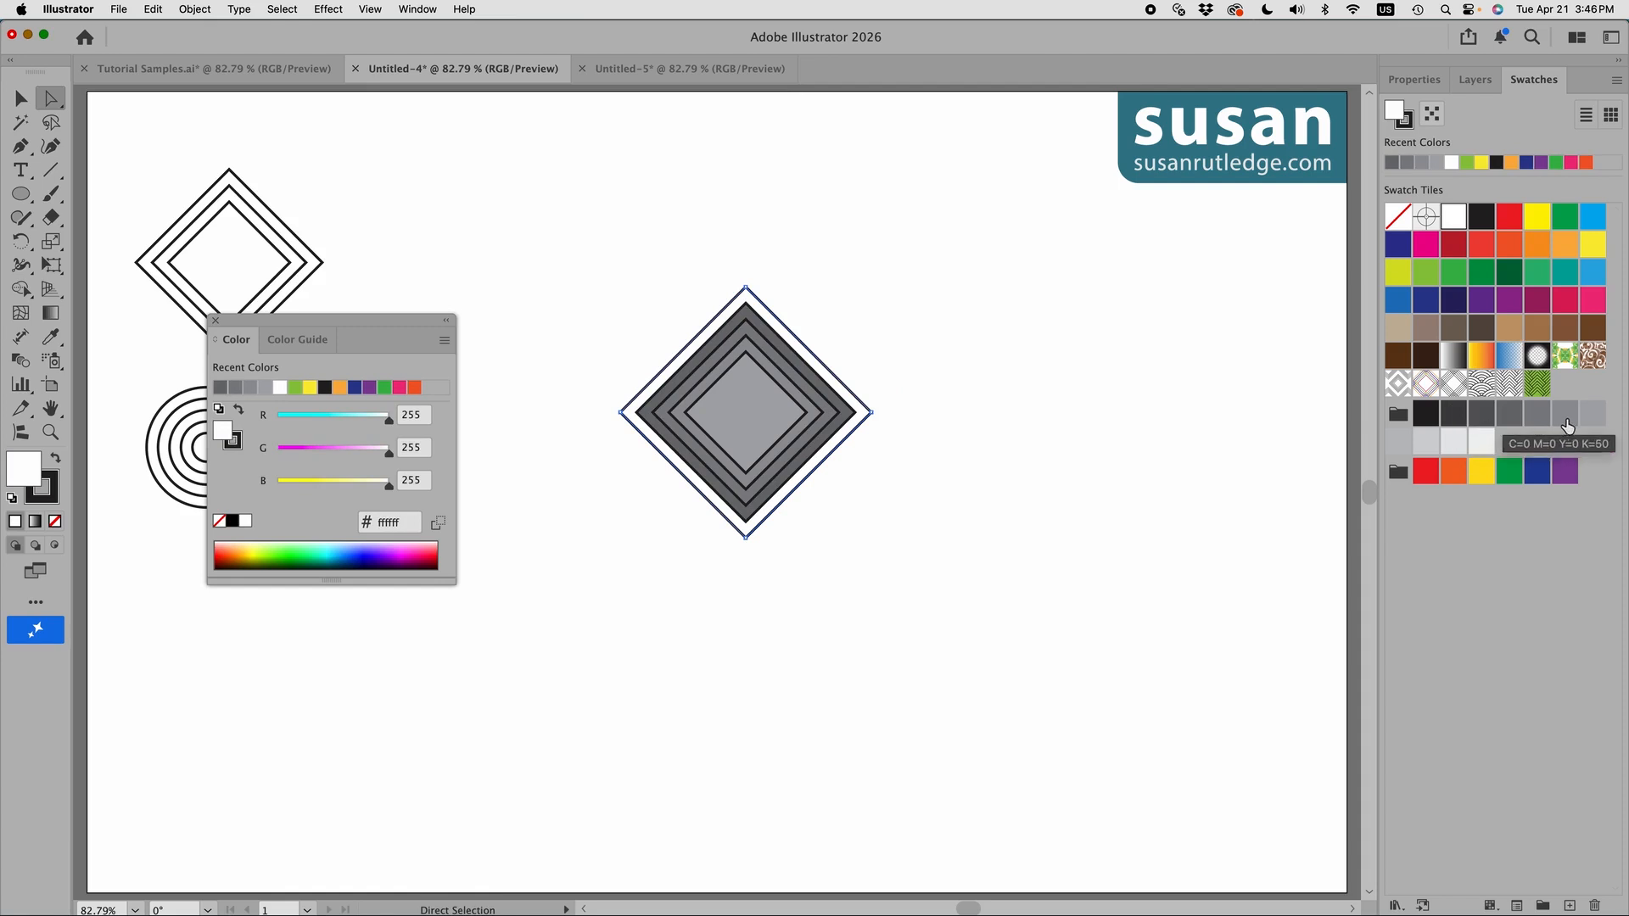
{"action": "left_click", "coordinate": [1482, 416]}
{"action": "left_click", "coordinate": [1065, 433]}
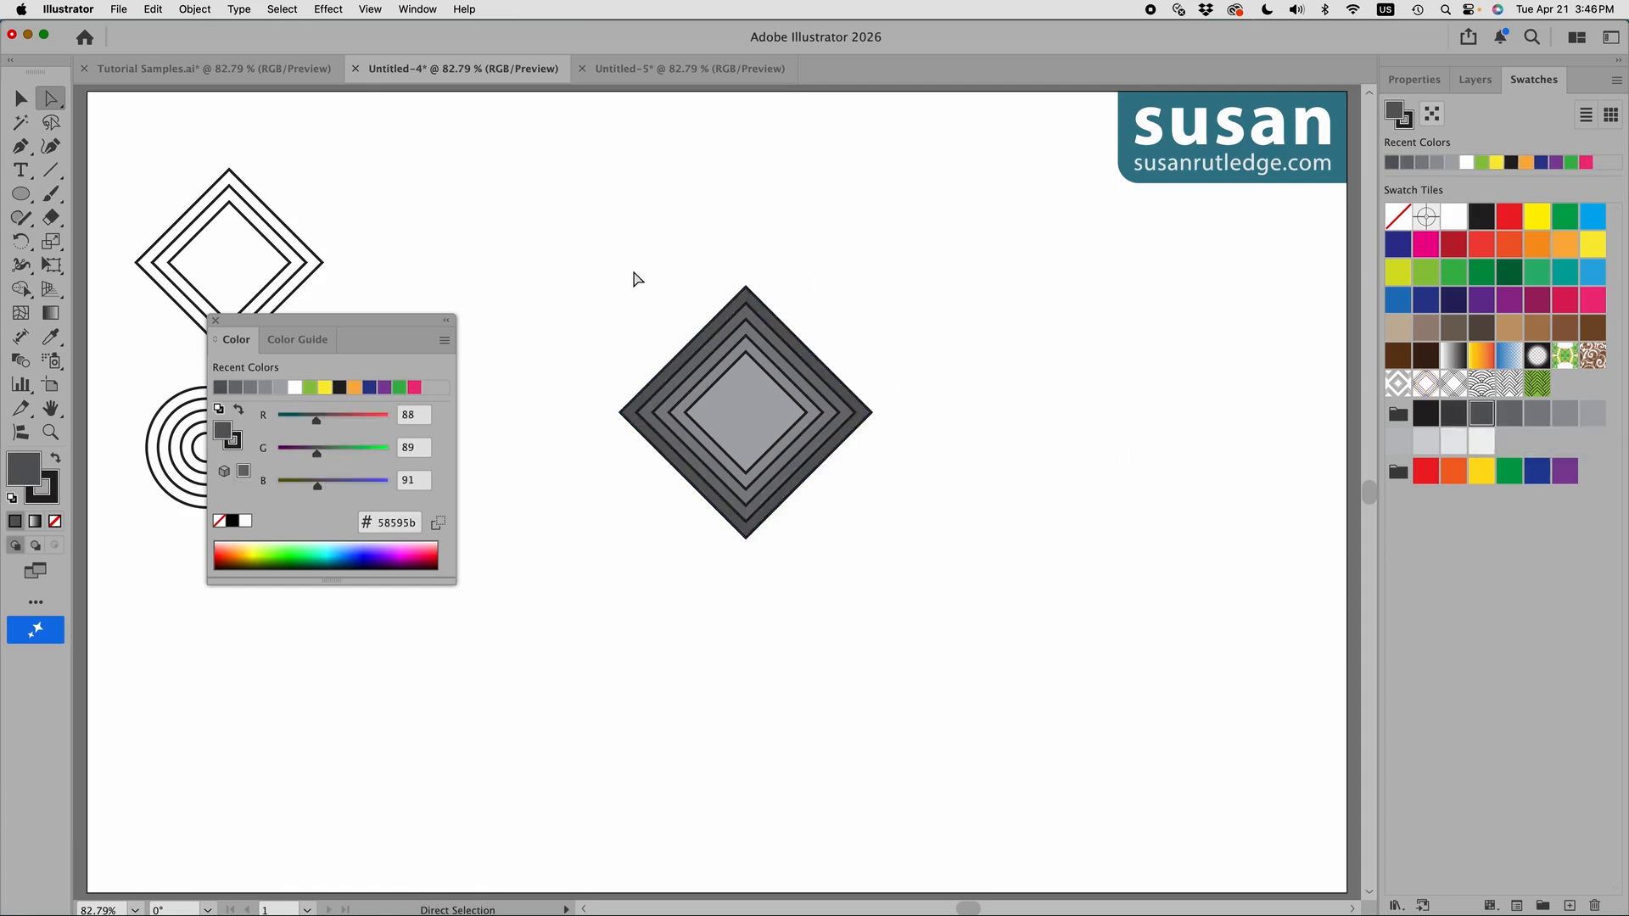
Make a new pattern from the five gray concentric diamonds and close the floating color controls.
{"action": "left_click_drag", "start_coordinate": [617, 264], "coordinate": [865, 543]}
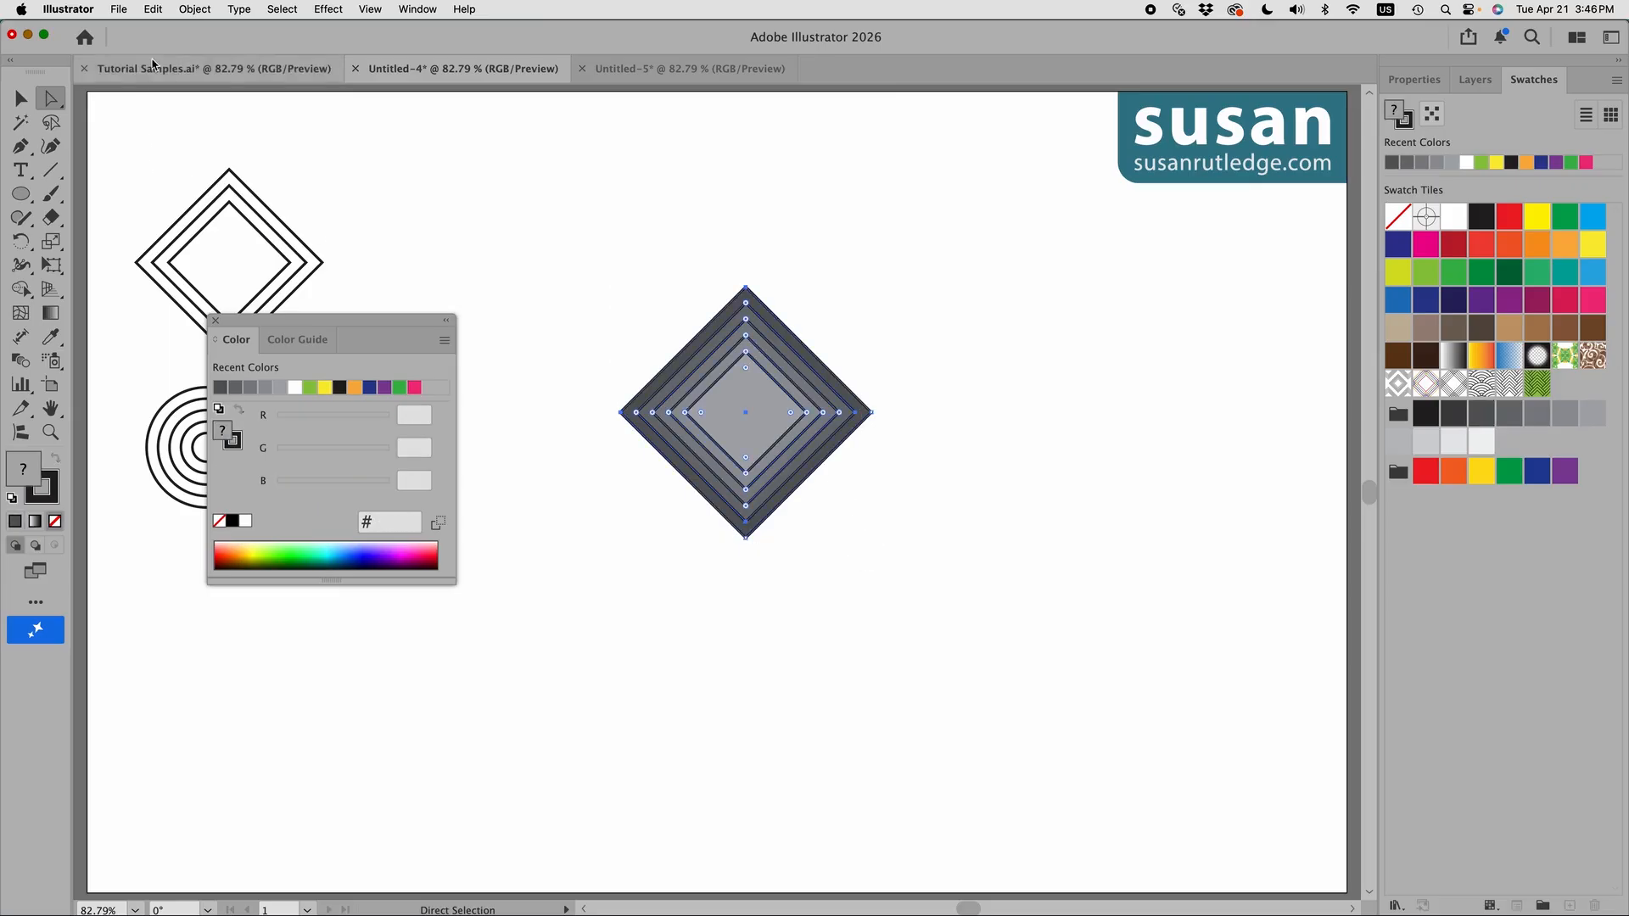
{"action": "left_click", "coordinate": [195, 10]}
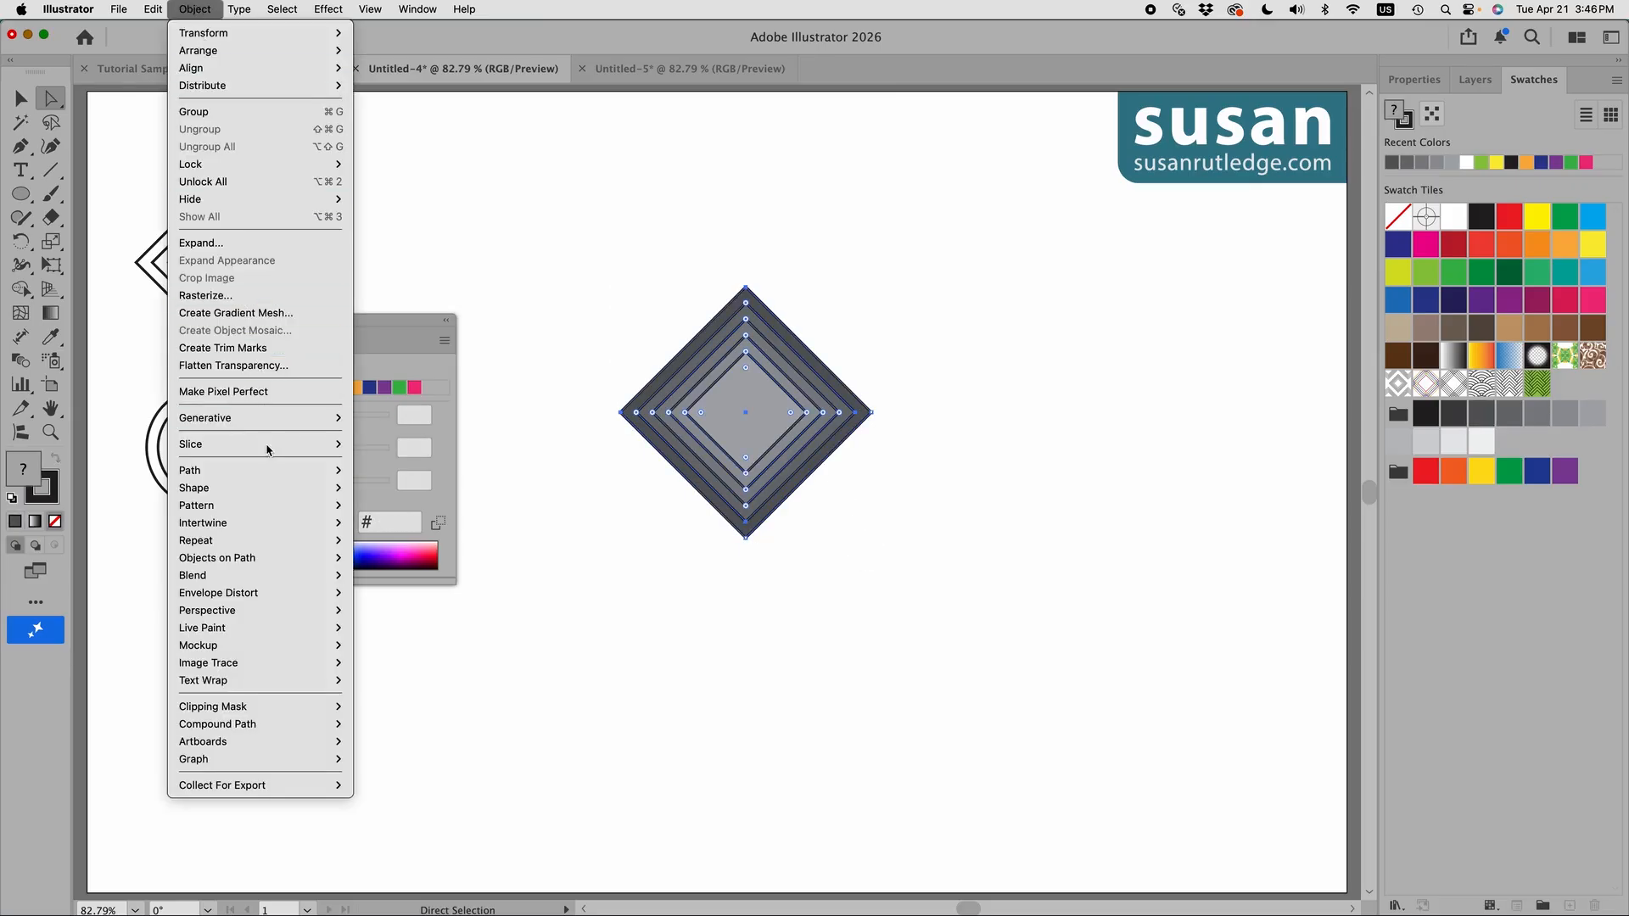
{"action": "mouse_move", "coordinate": [280, 509]}
{"action": "left_click", "coordinate": [396, 506]}
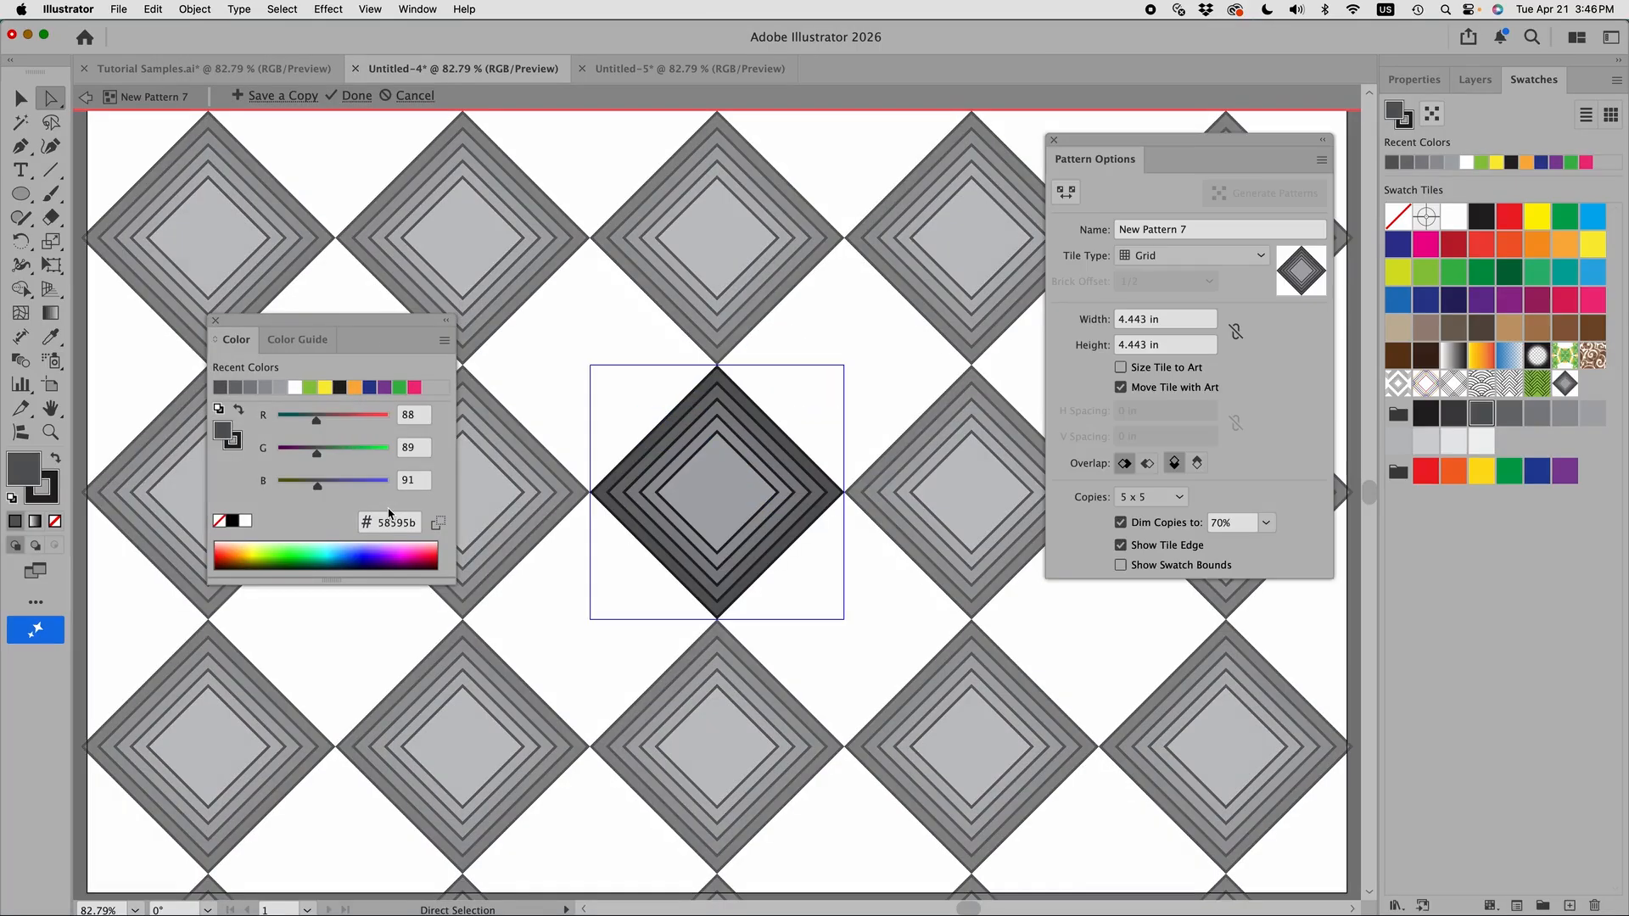
{"action": "left_click", "coordinate": [214, 320]}
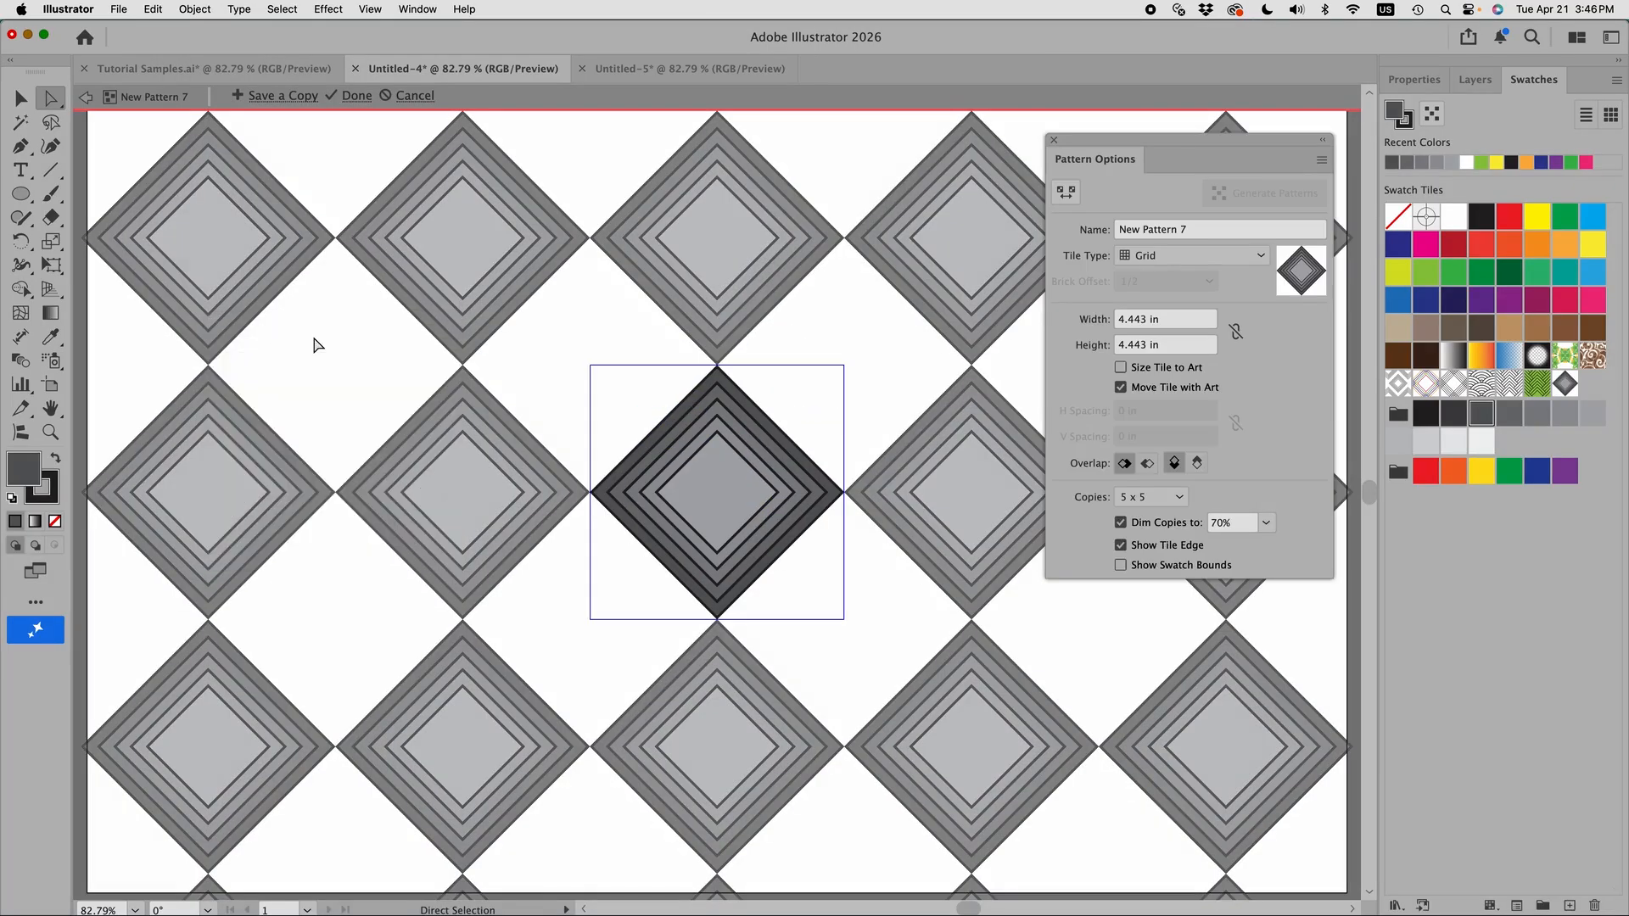
Set the gray diamond pattern's tile type to Brick by Row, width 4.625 in and height 2.5 in, and finish editing.
{"action": "left_click", "coordinate": [1260, 257]}
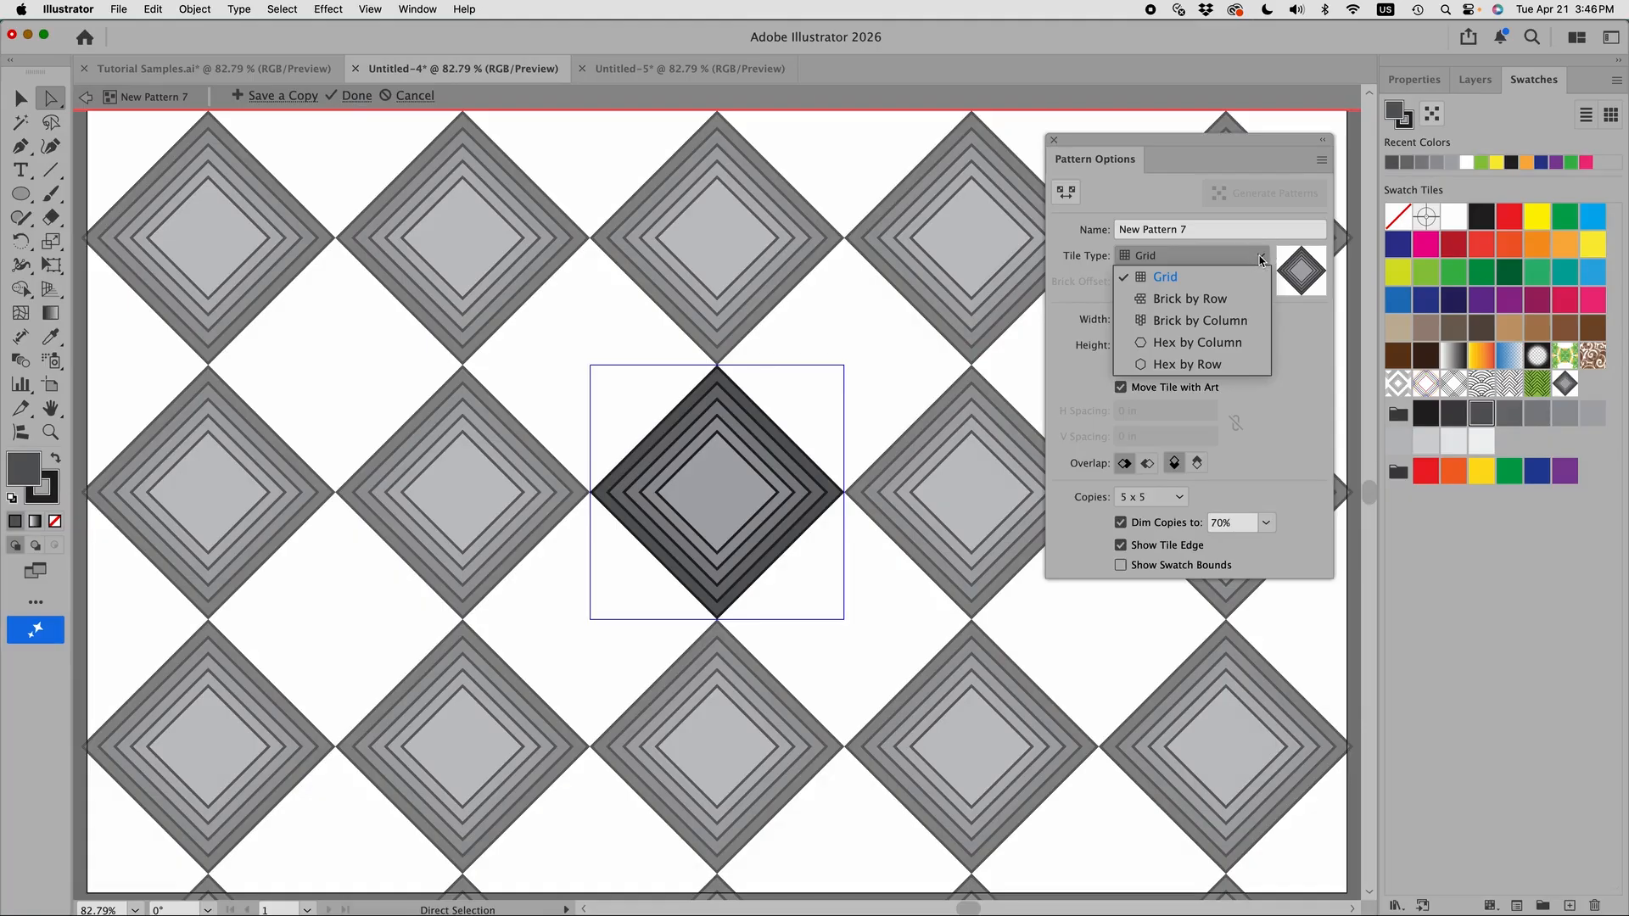
{"action": "left_click", "coordinate": [1227, 300]}
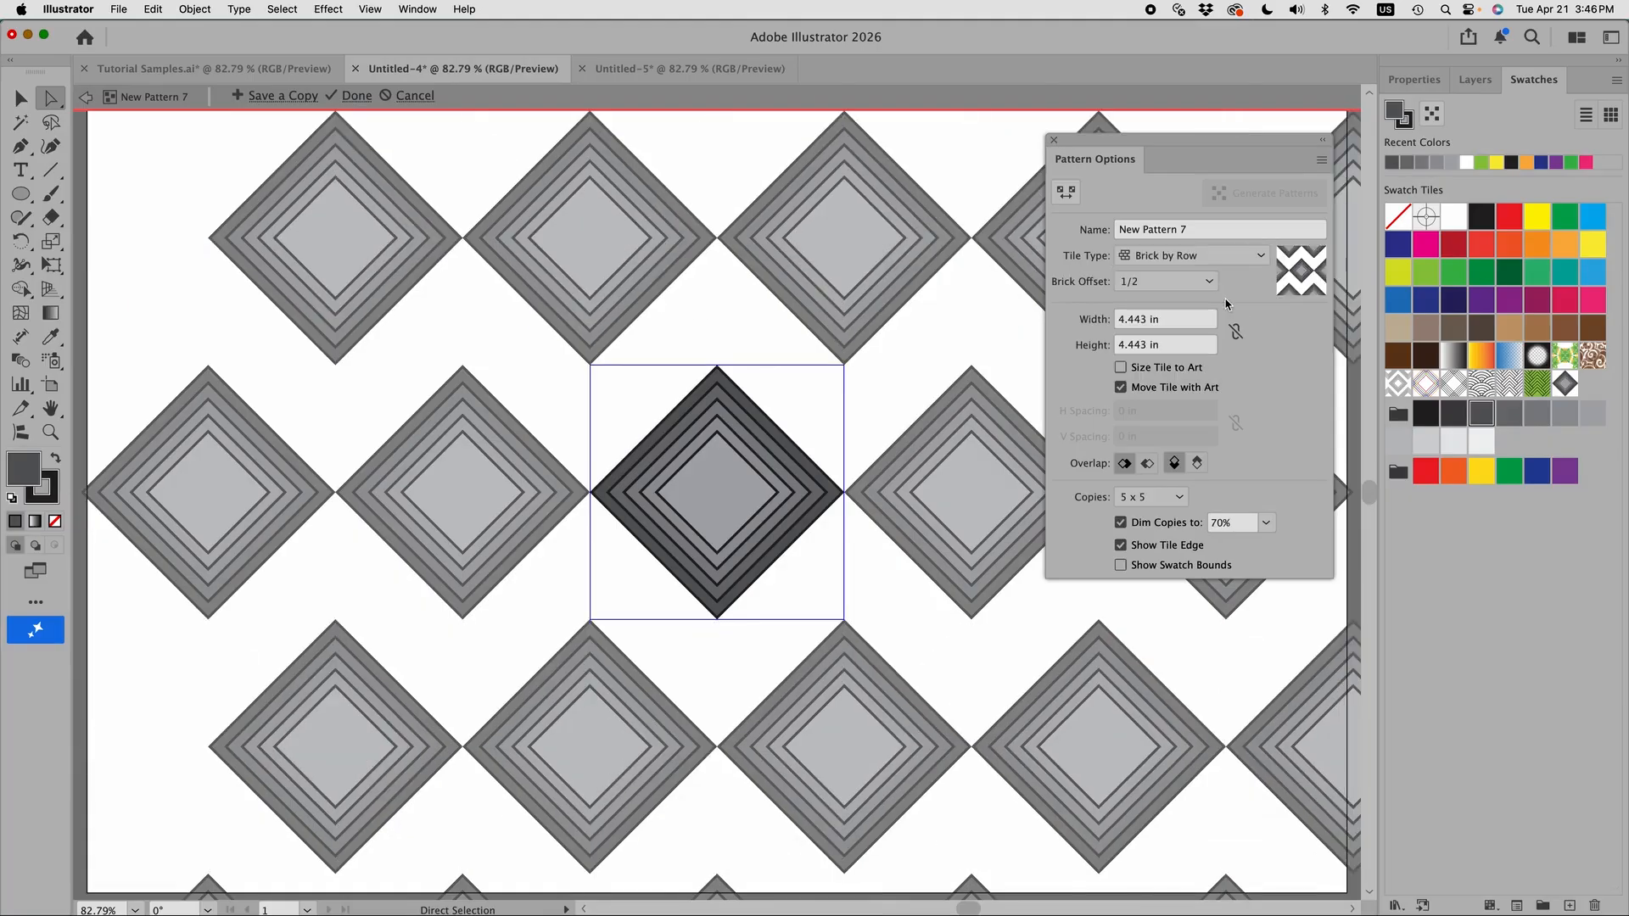
{"action": "scroll", "coordinate": [1176, 328], "scroll_direction": "up", "scroll_amount": 2}
{"action": "scroll", "coordinate": [1180, 345], "scroll_direction": "down", "scroll_amount": 12}
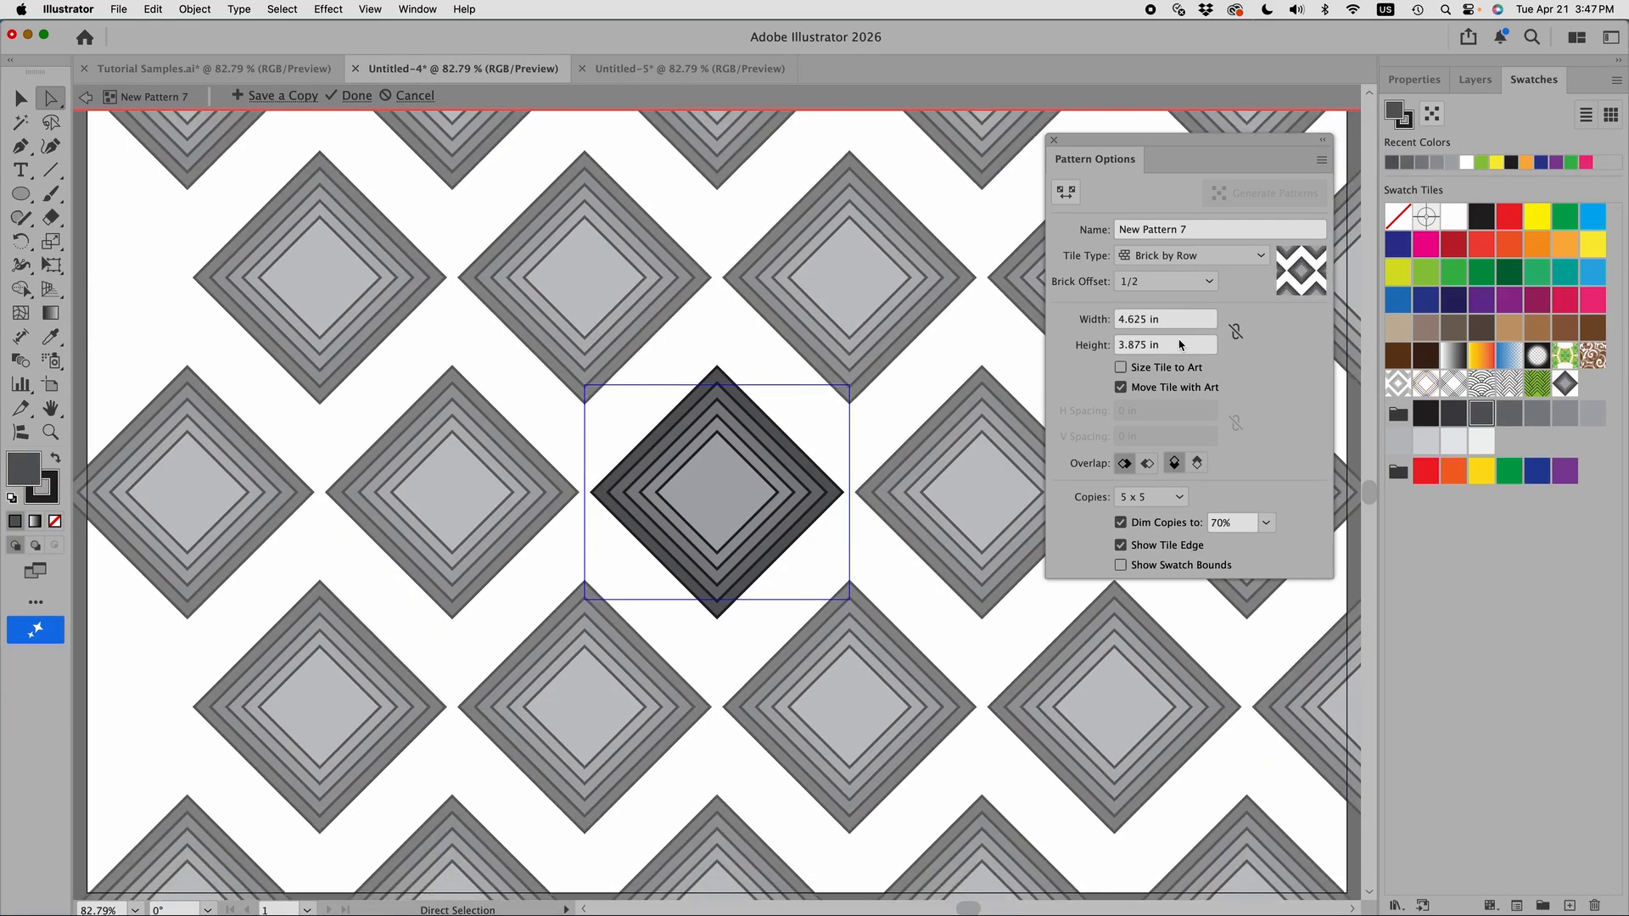
{"action": "scroll", "coordinate": [1180, 345], "scroll_direction": "down", "scroll_amount": 2}
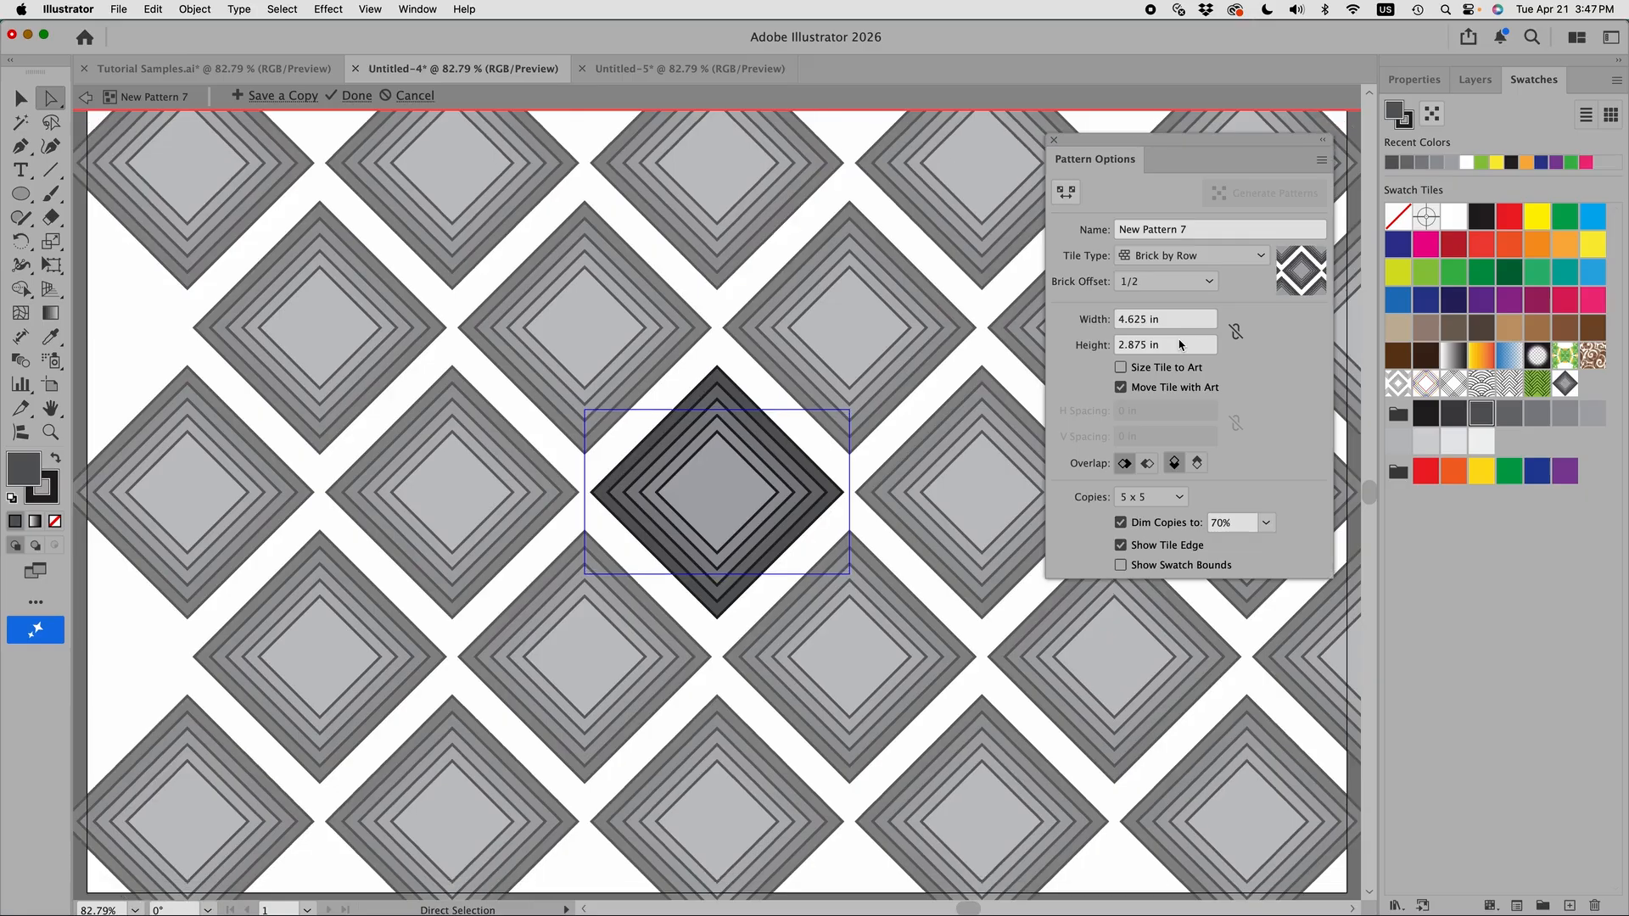
{"action": "scroll", "coordinate": [1181, 344], "scroll_direction": "down", "scroll_amount": 1}
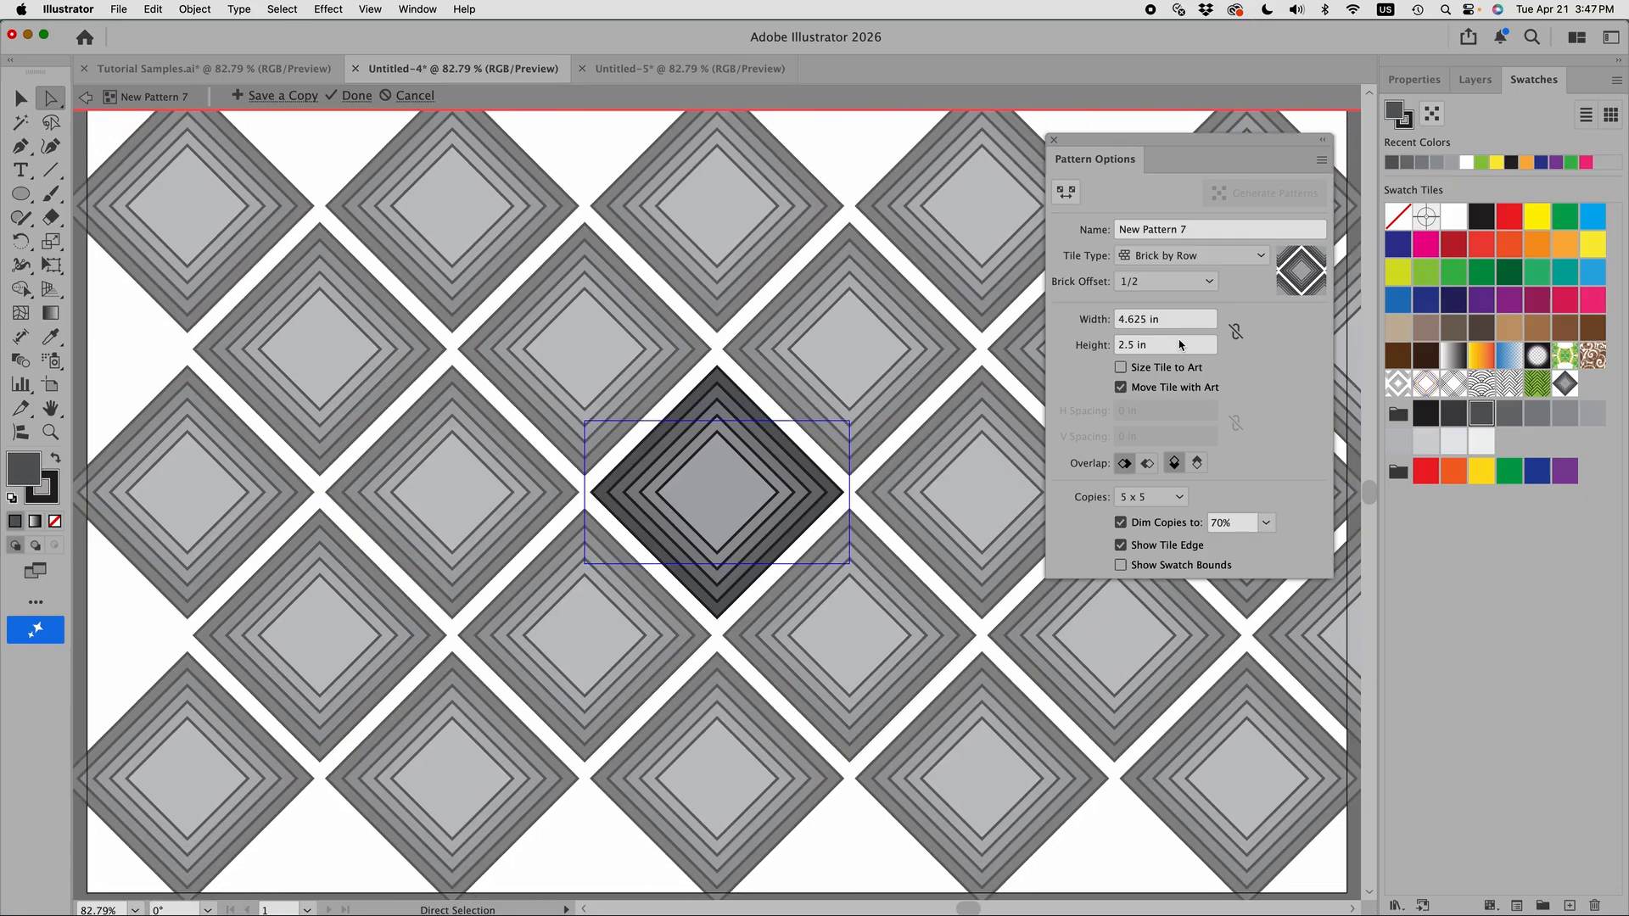
{"action": "left_click", "coordinate": [1054, 140]}
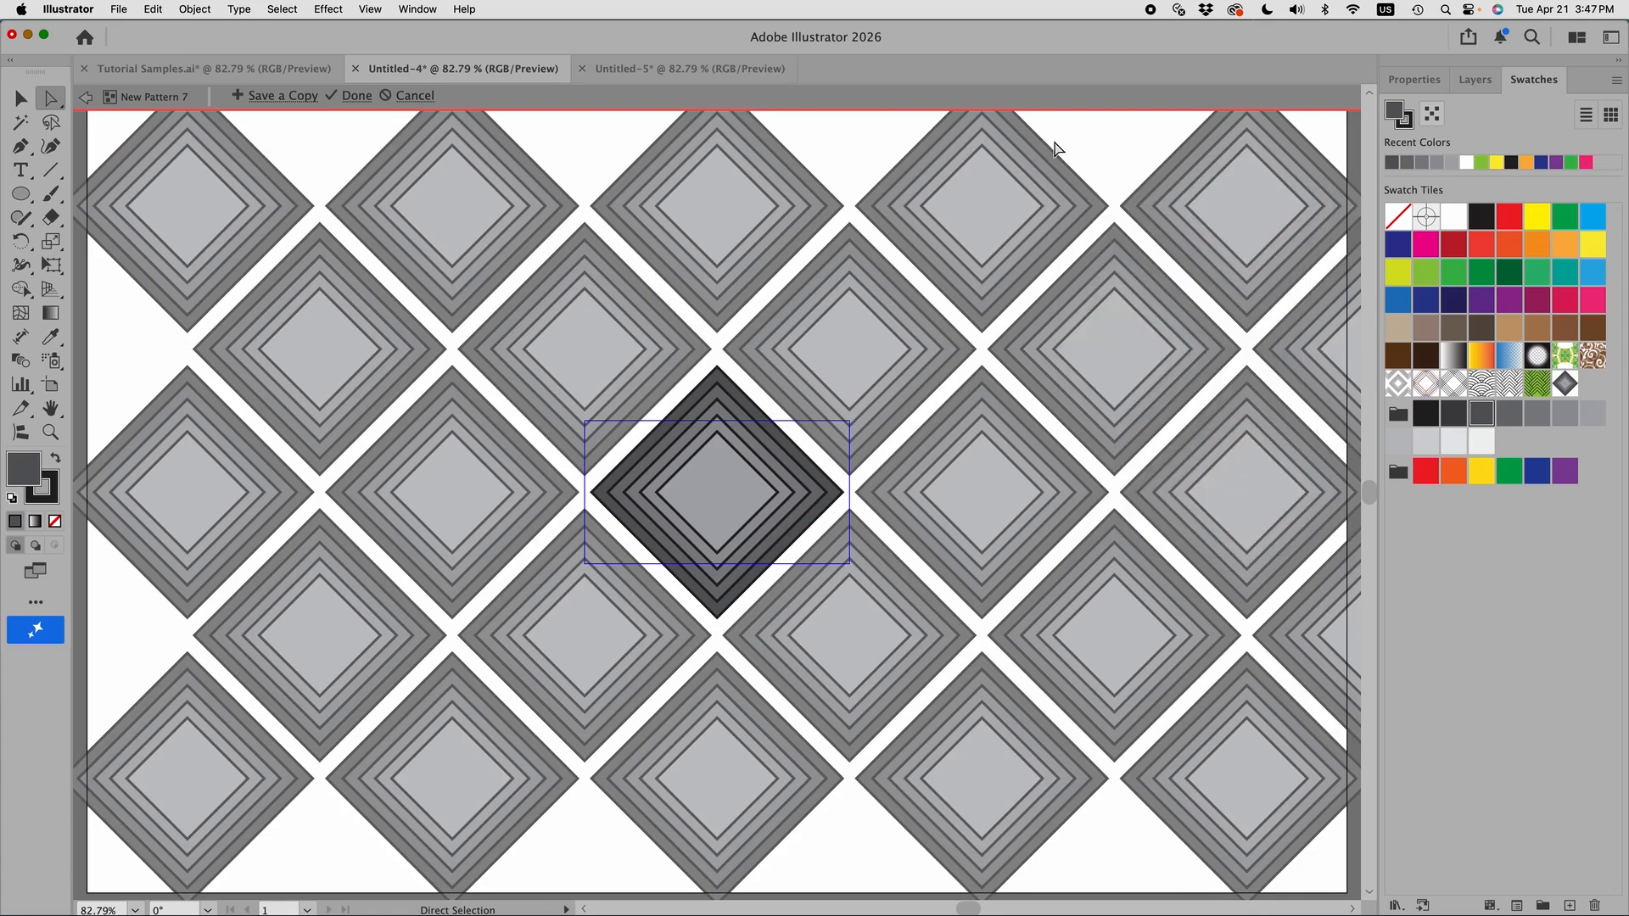
{"action": "left_click", "coordinate": [86, 98]}
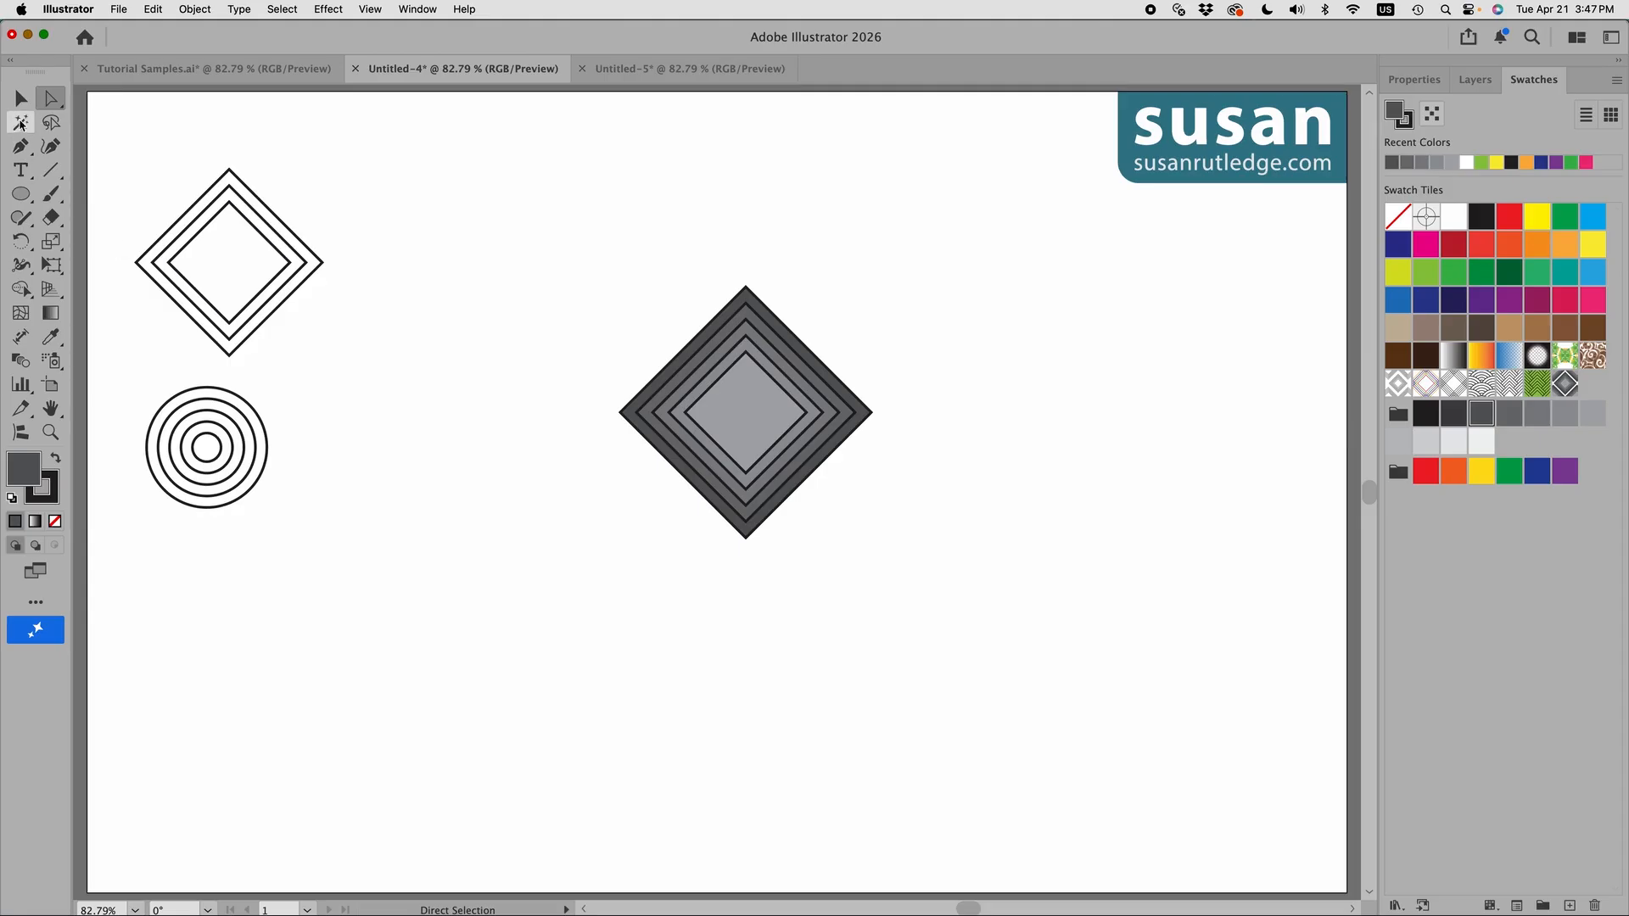
Hide the diamonds and the circle group on Layer 1, leaving the linked logo visible.
{"action": "left_click", "coordinate": [20, 98]}
{"action": "left_click_drag", "start_coordinate": [120, 124], "coordinate": [888, 590]}
{"action": "left_click", "coordinate": [1472, 81]}
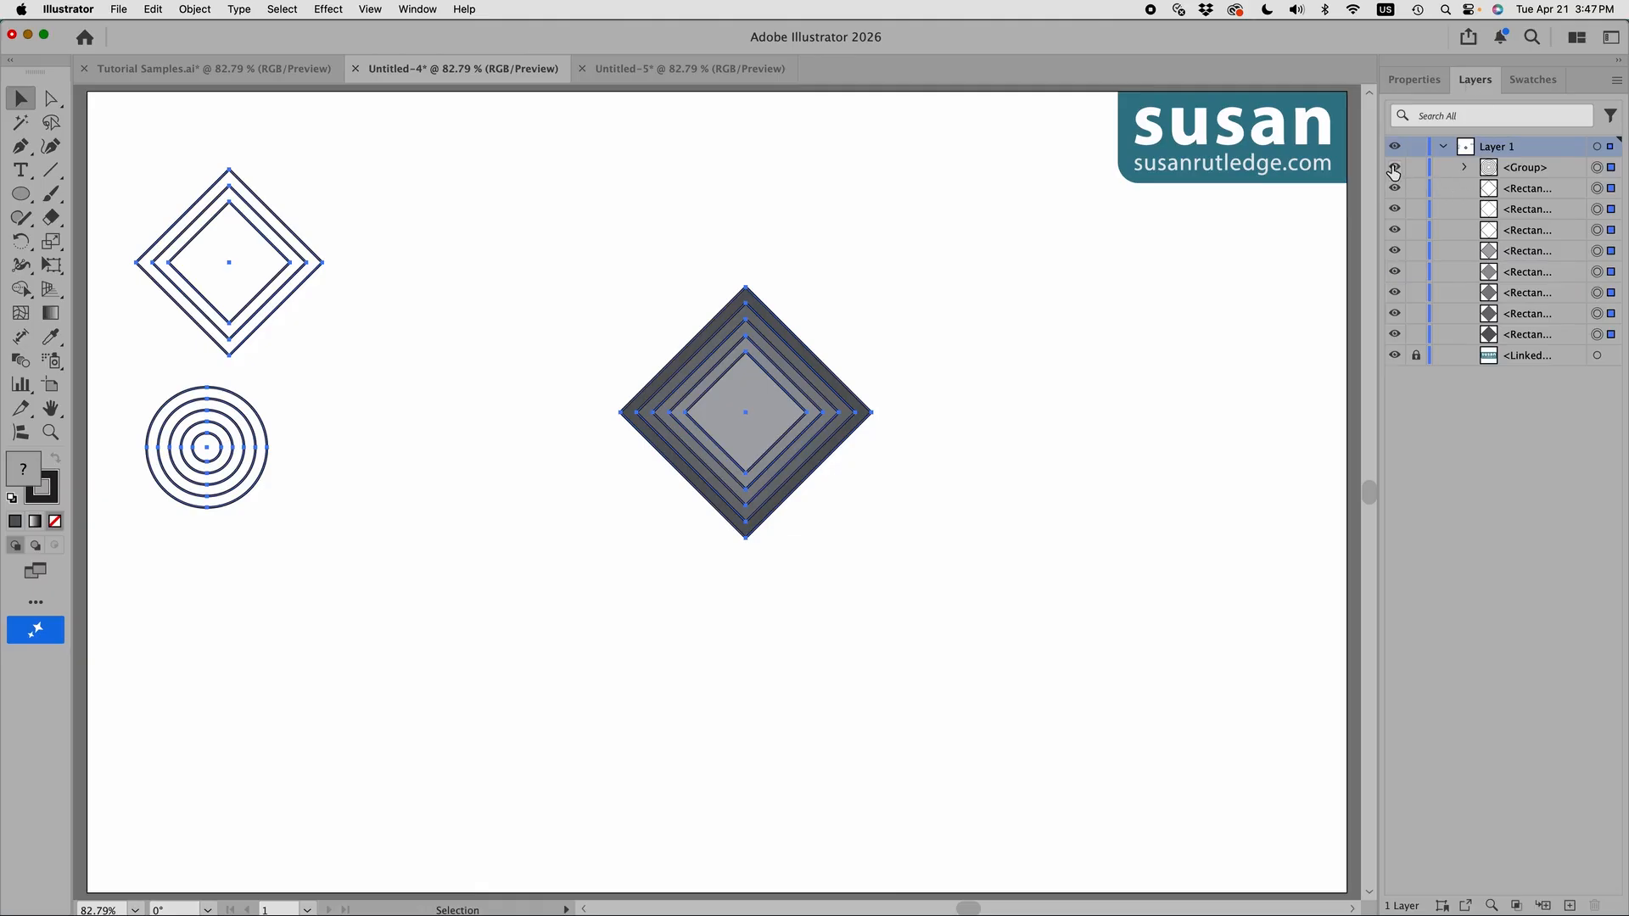
{"action": "left_click_drag", "start_coordinate": [1394, 170], "coordinate": [1404, 344]}
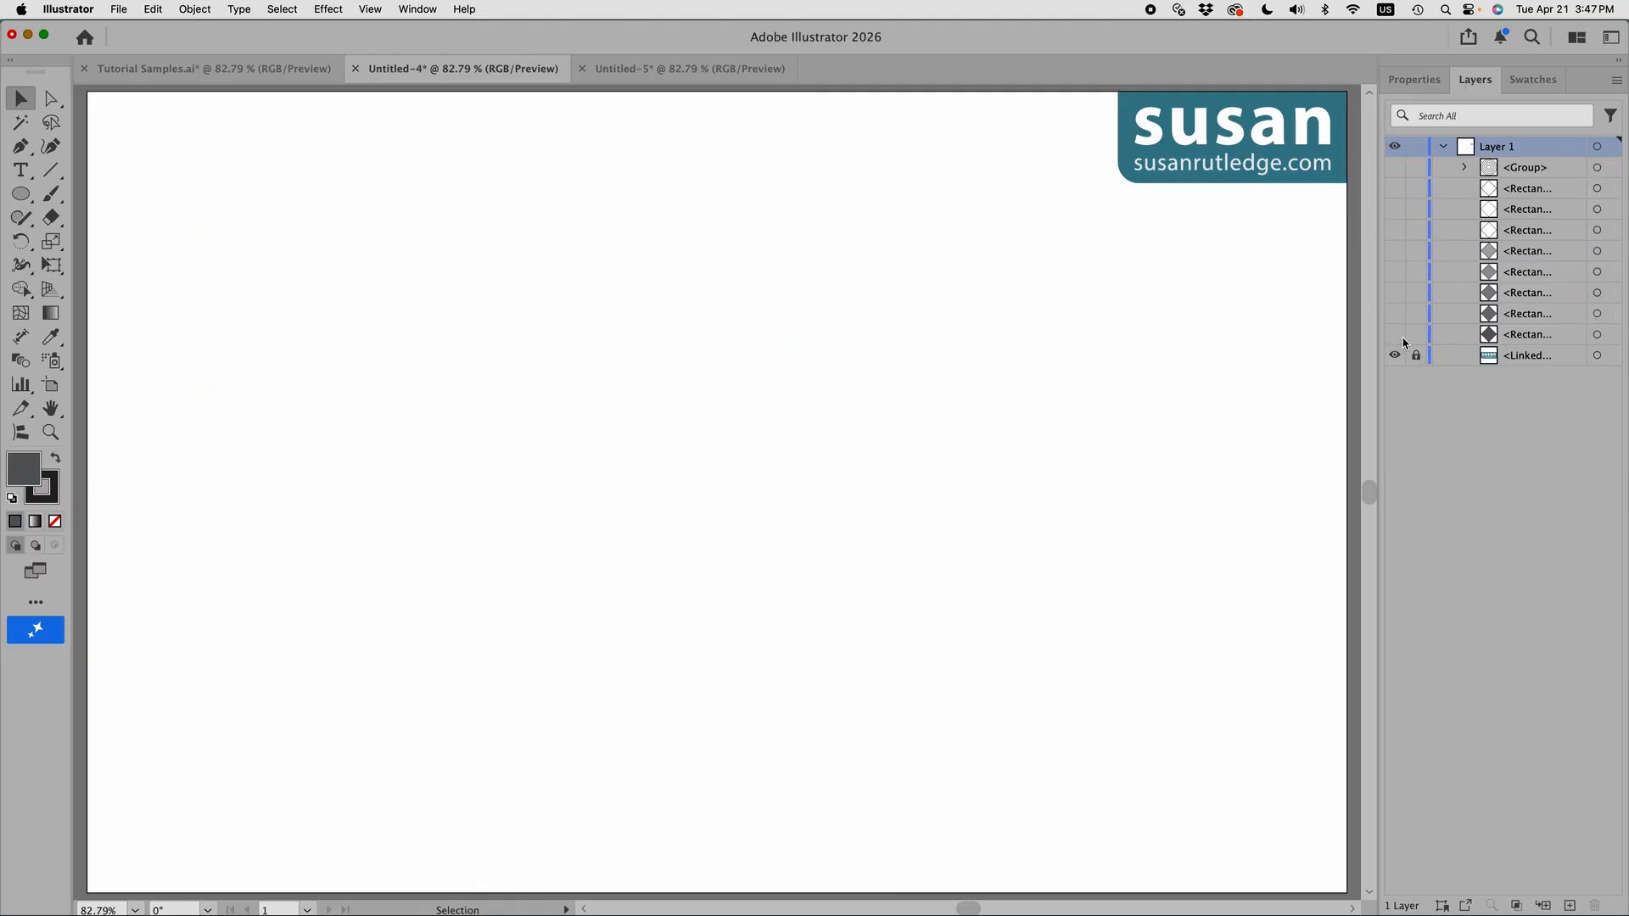
Draw a square of about 4.49 in near the artboard's upper-left corner and duplicate it twice sideways into an evenly spaced row of three.
{"action": "left_click", "coordinate": [1430, 88]}
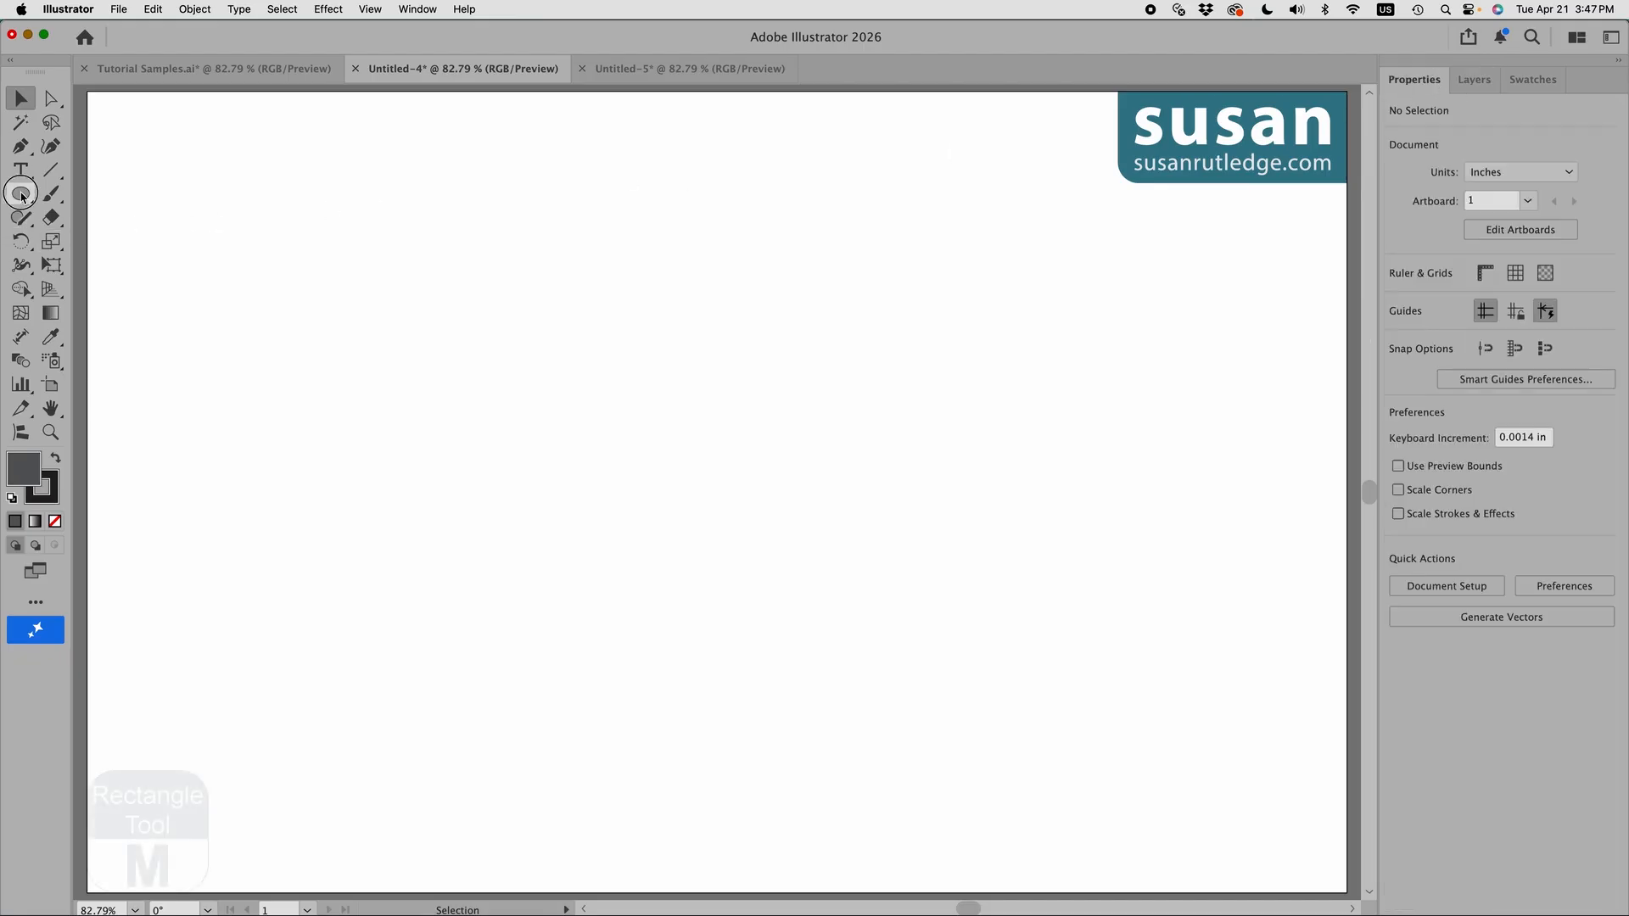
{"action": "left_click_drag", "start_coordinate": [21, 194], "coordinate": [66, 196]}
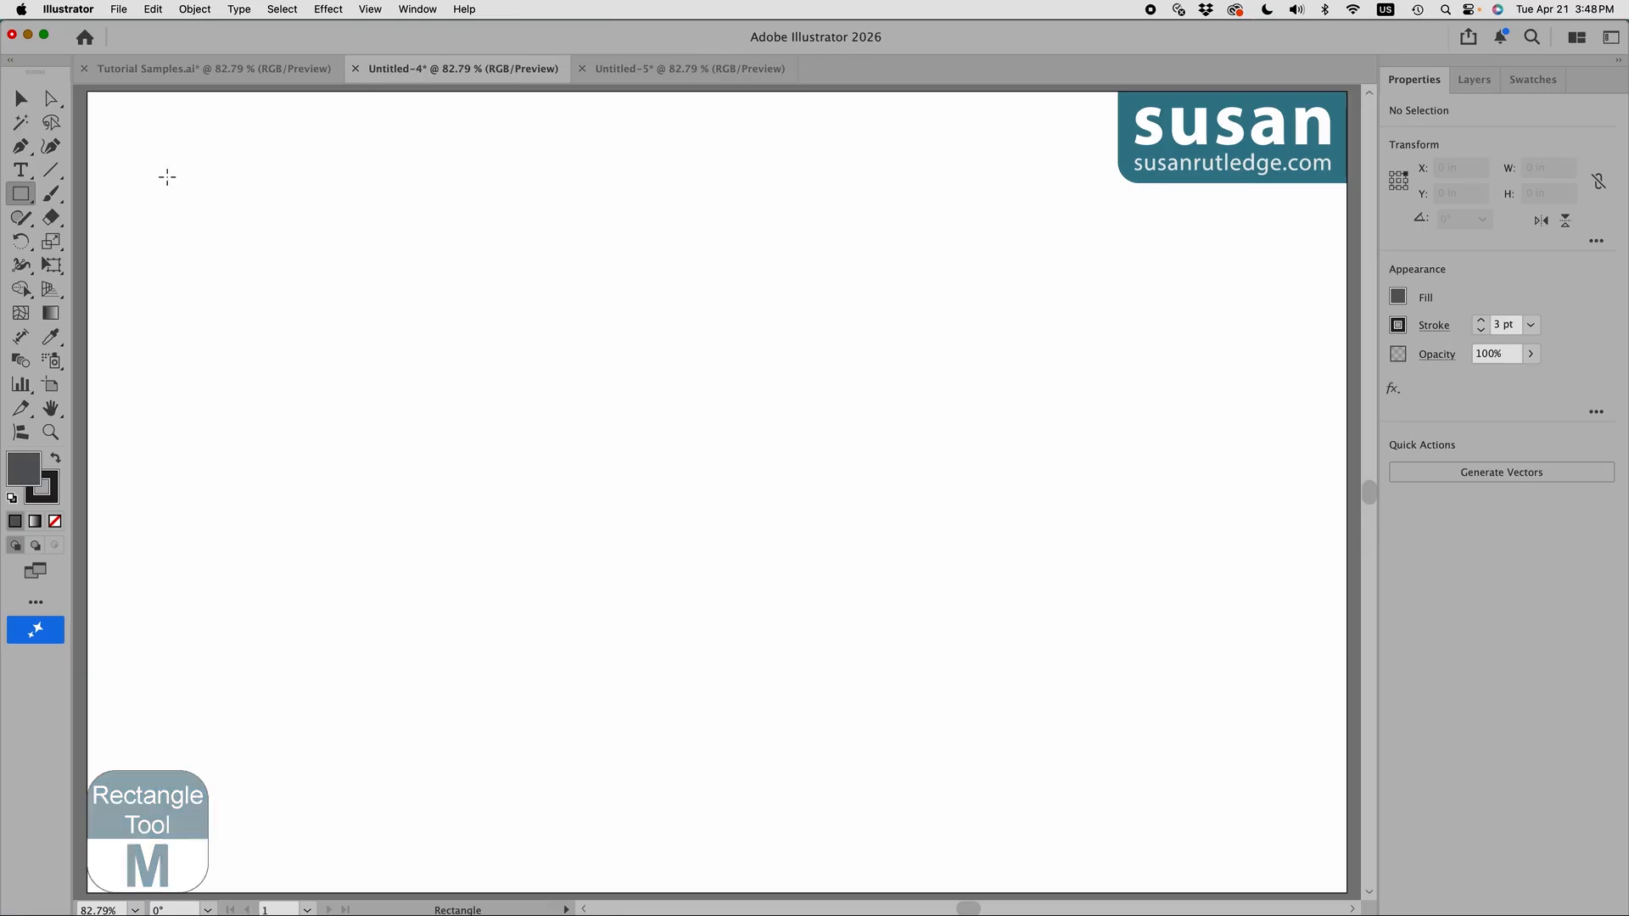
{"action": "left_click_drag", "start_coordinate": [130, 120], "coordinate": [584, 315]}
{"action": "key", "text": "v"}
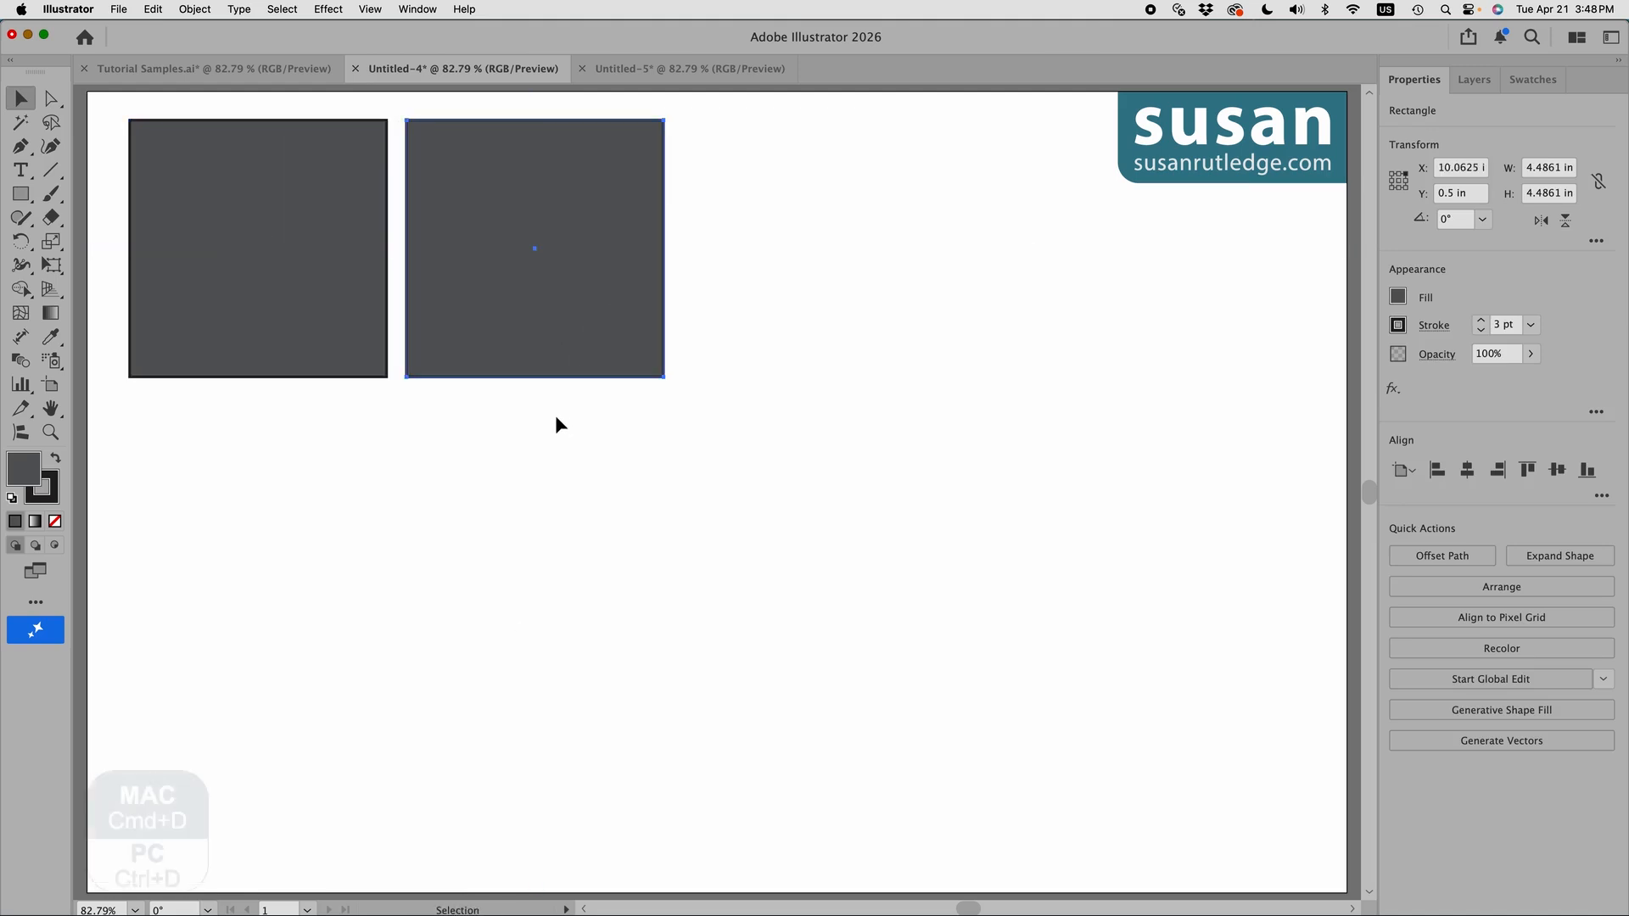
{"action": "key", "text": "super+d"}
Duplicate the row of three squares directly below it, and add a fourth square to the upper row by copying its last square.
{"action": "left_click_drag", "start_coordinate": [877, 429], "coordinate": [307, 307]}
{"action": "left_click_drag", "start_coordinate": [457, 352], "coordinate": [463, 628]}
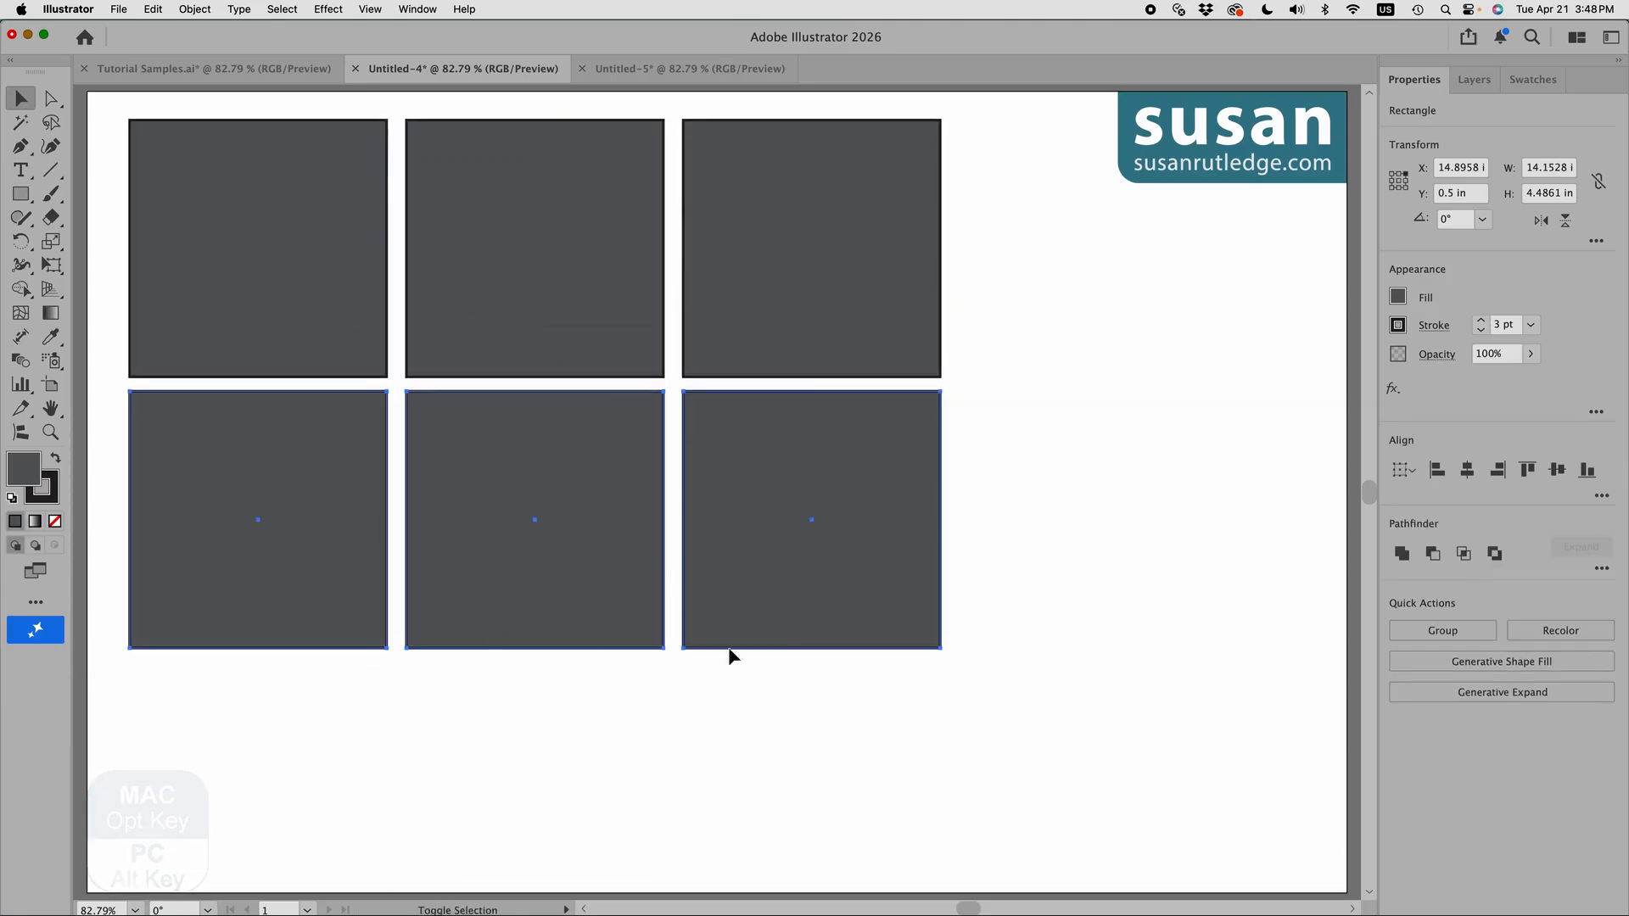
{"action": "left_click", "coordinate": [1103, 530]}
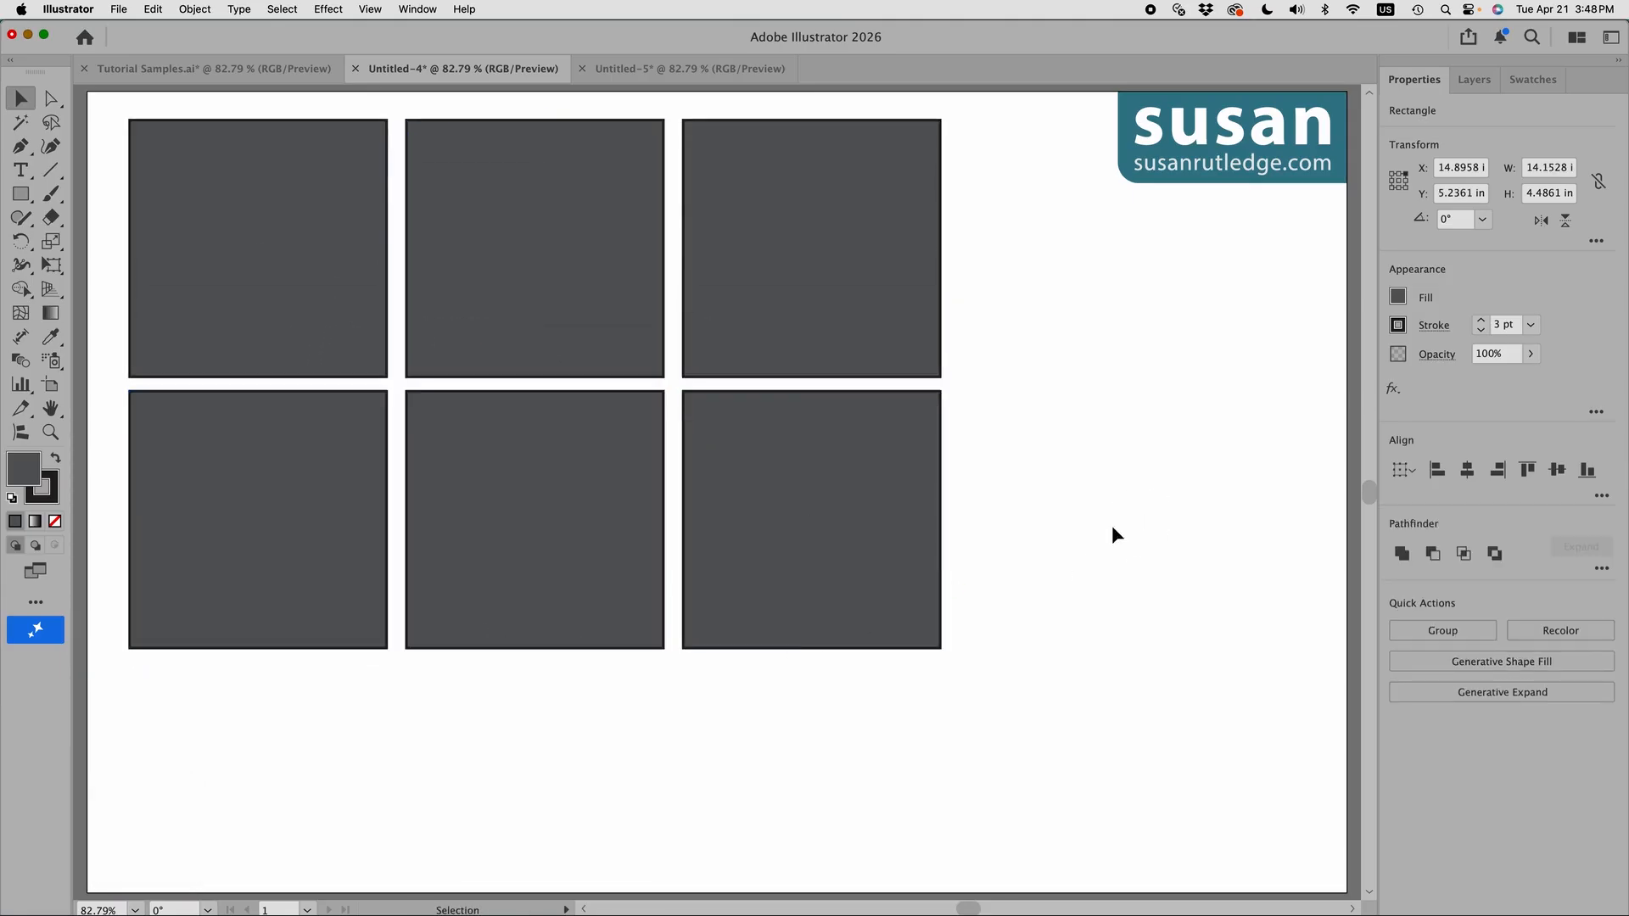
{"action": "left_click", "coordinate": [828, 338], "text": "alt"}
{"action": "left_click_drag", "start_coordinate": [809, 327], "coordinate": [1084, 324]}
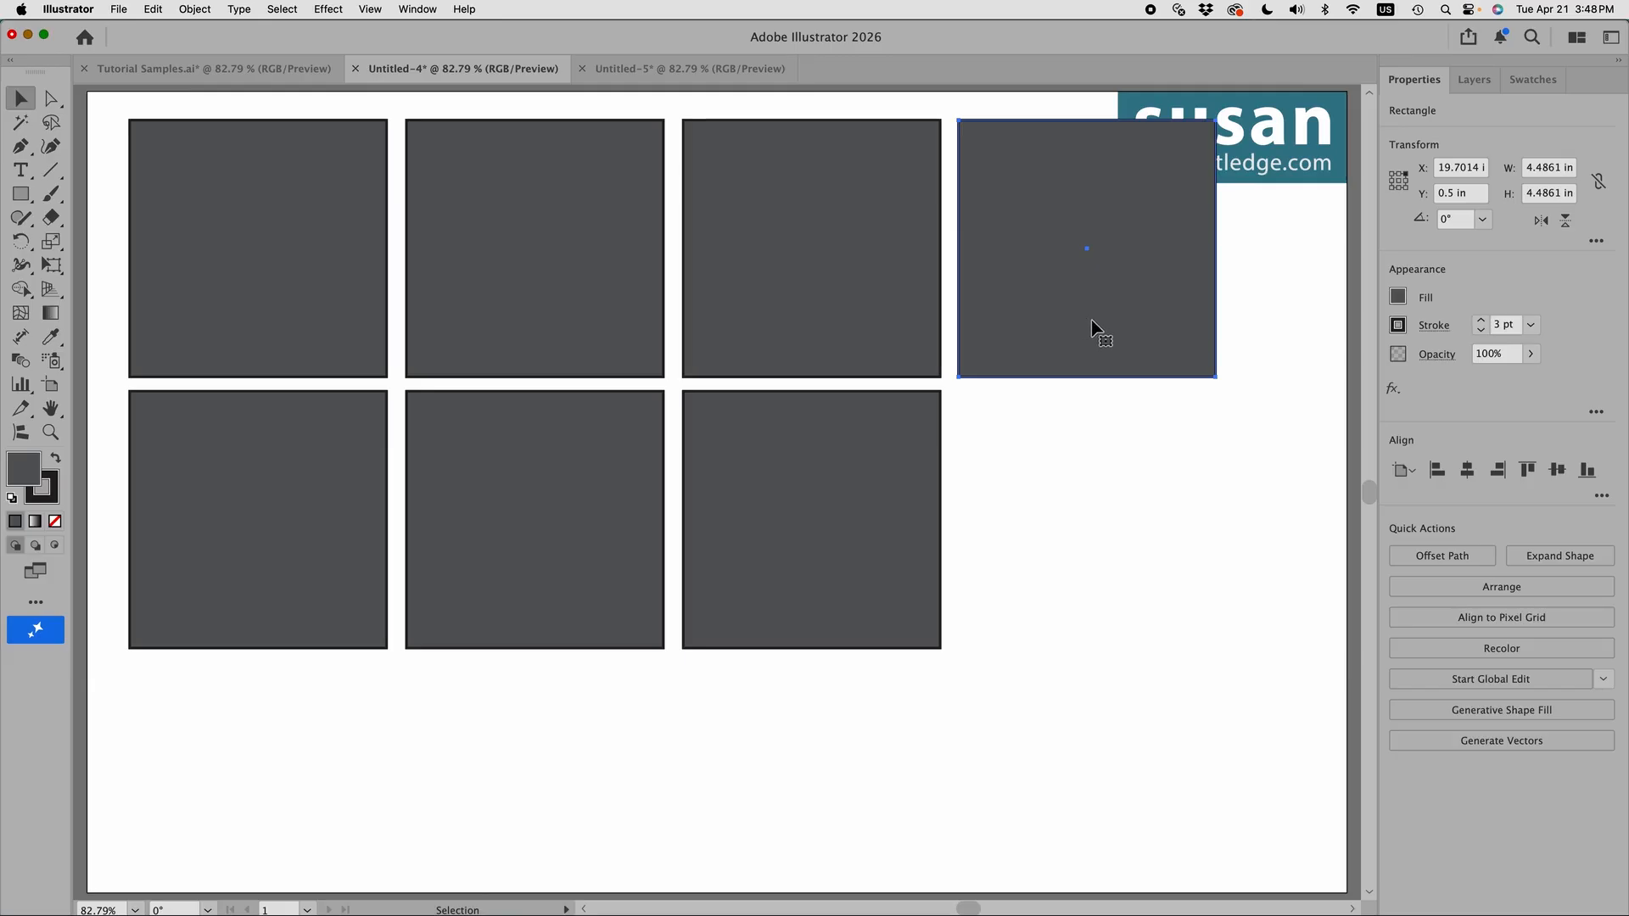
Fill the first square in the upper row with the black concentric diamond pattern swatch.
{"action": "left_click", "coordinate": [1530, 82]}
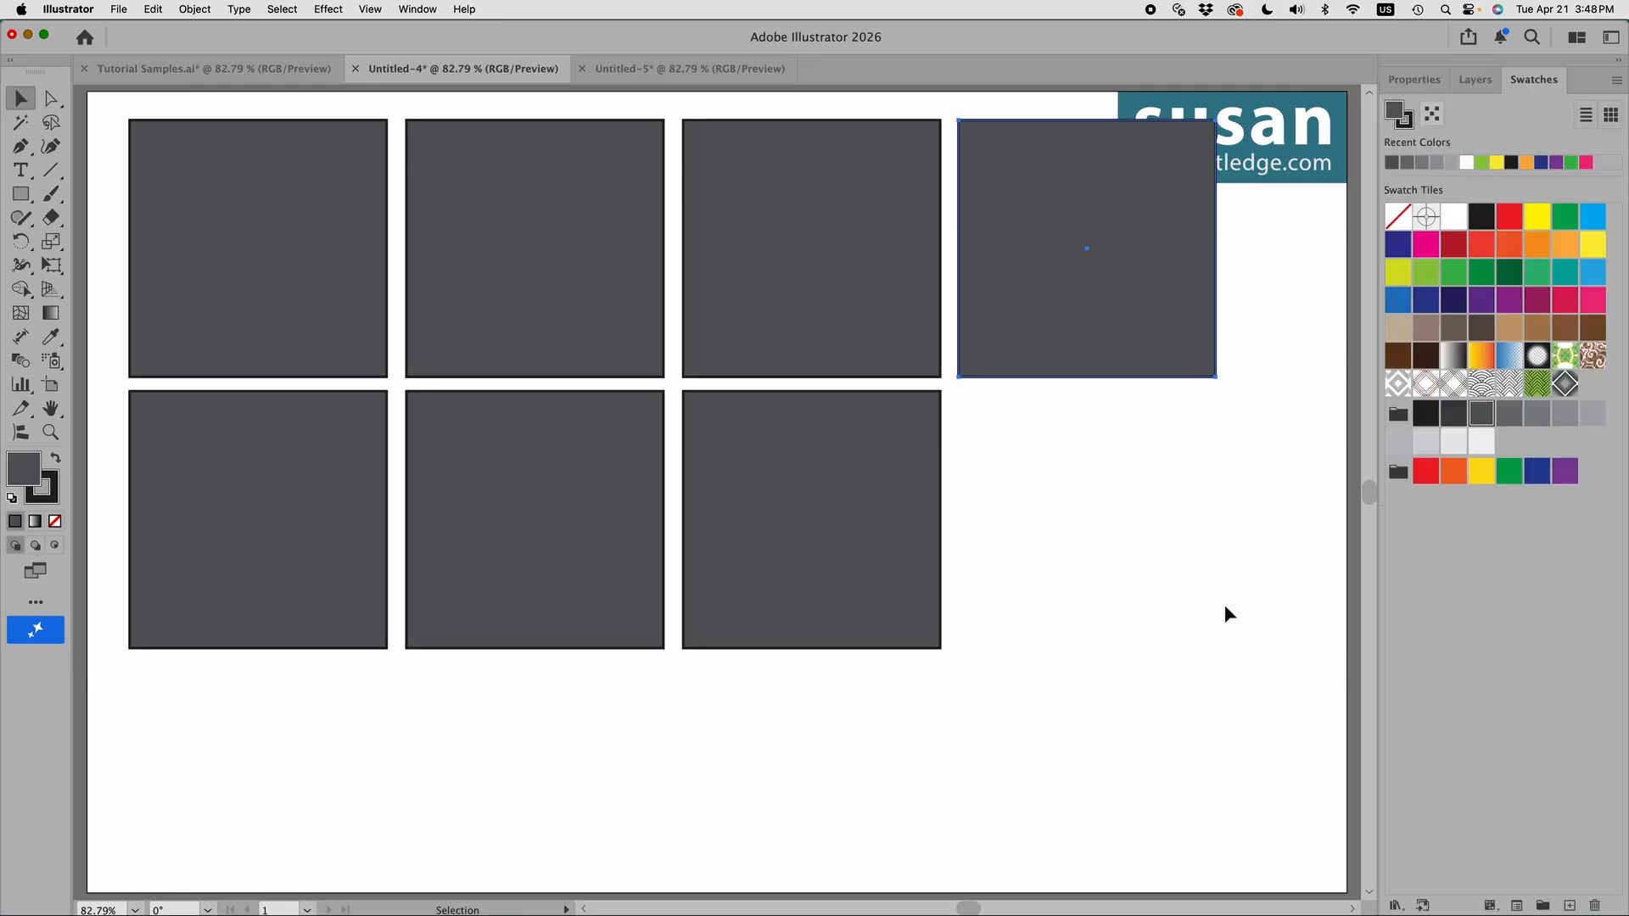
{"action": "left_click", "coordinate": [272, 309]}
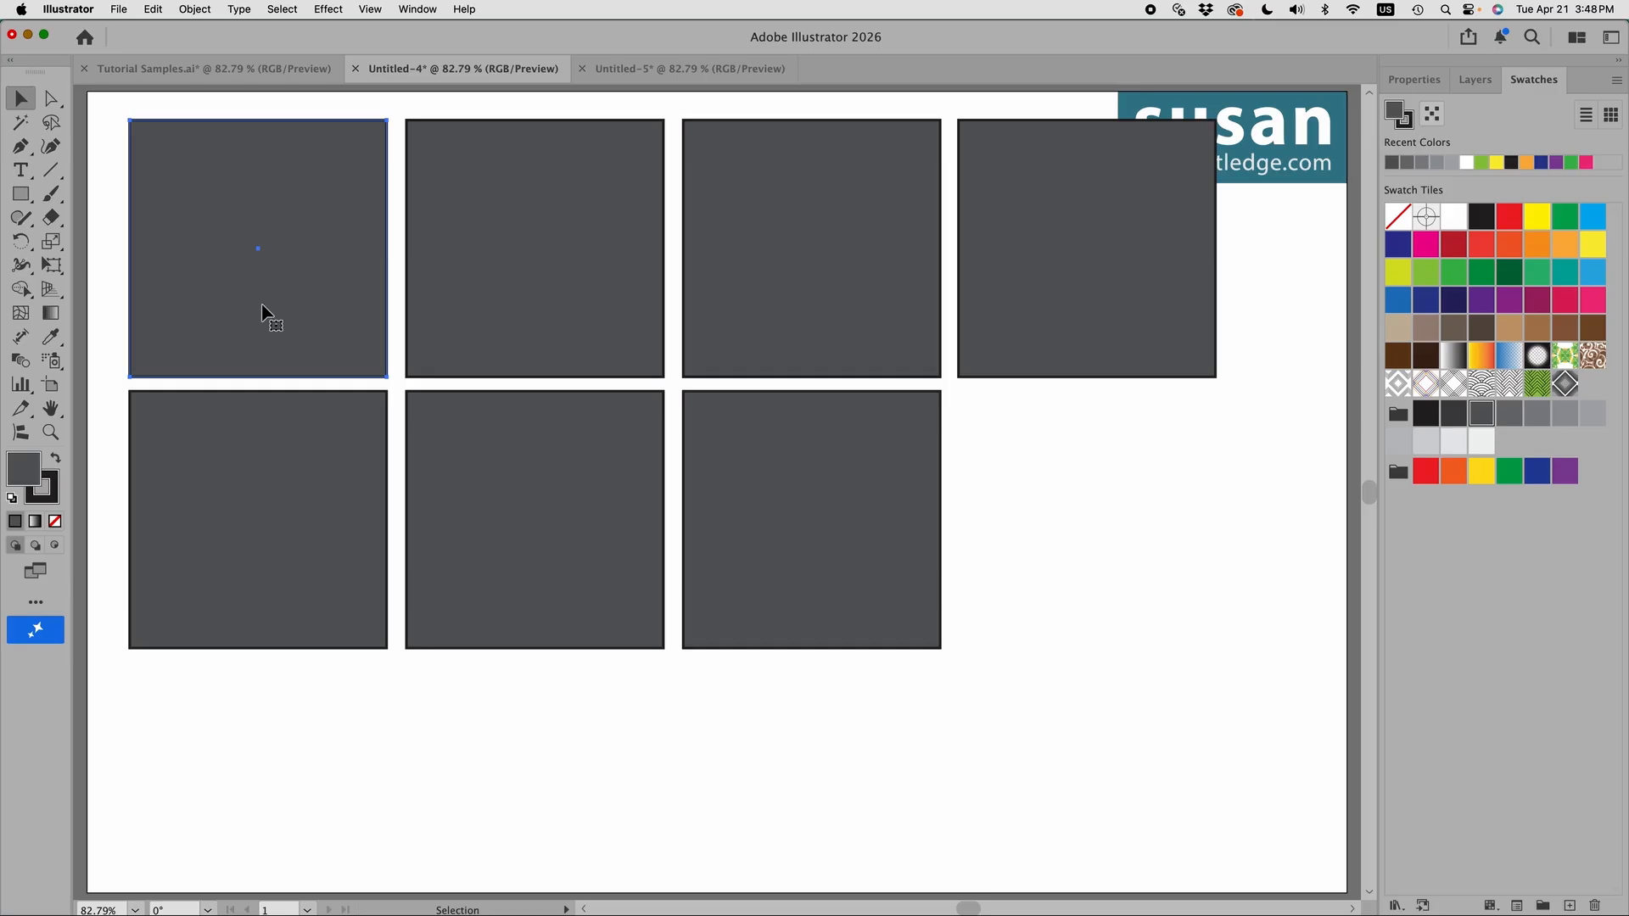
{"action": "left_click", "coordinate": [1398, 383]}
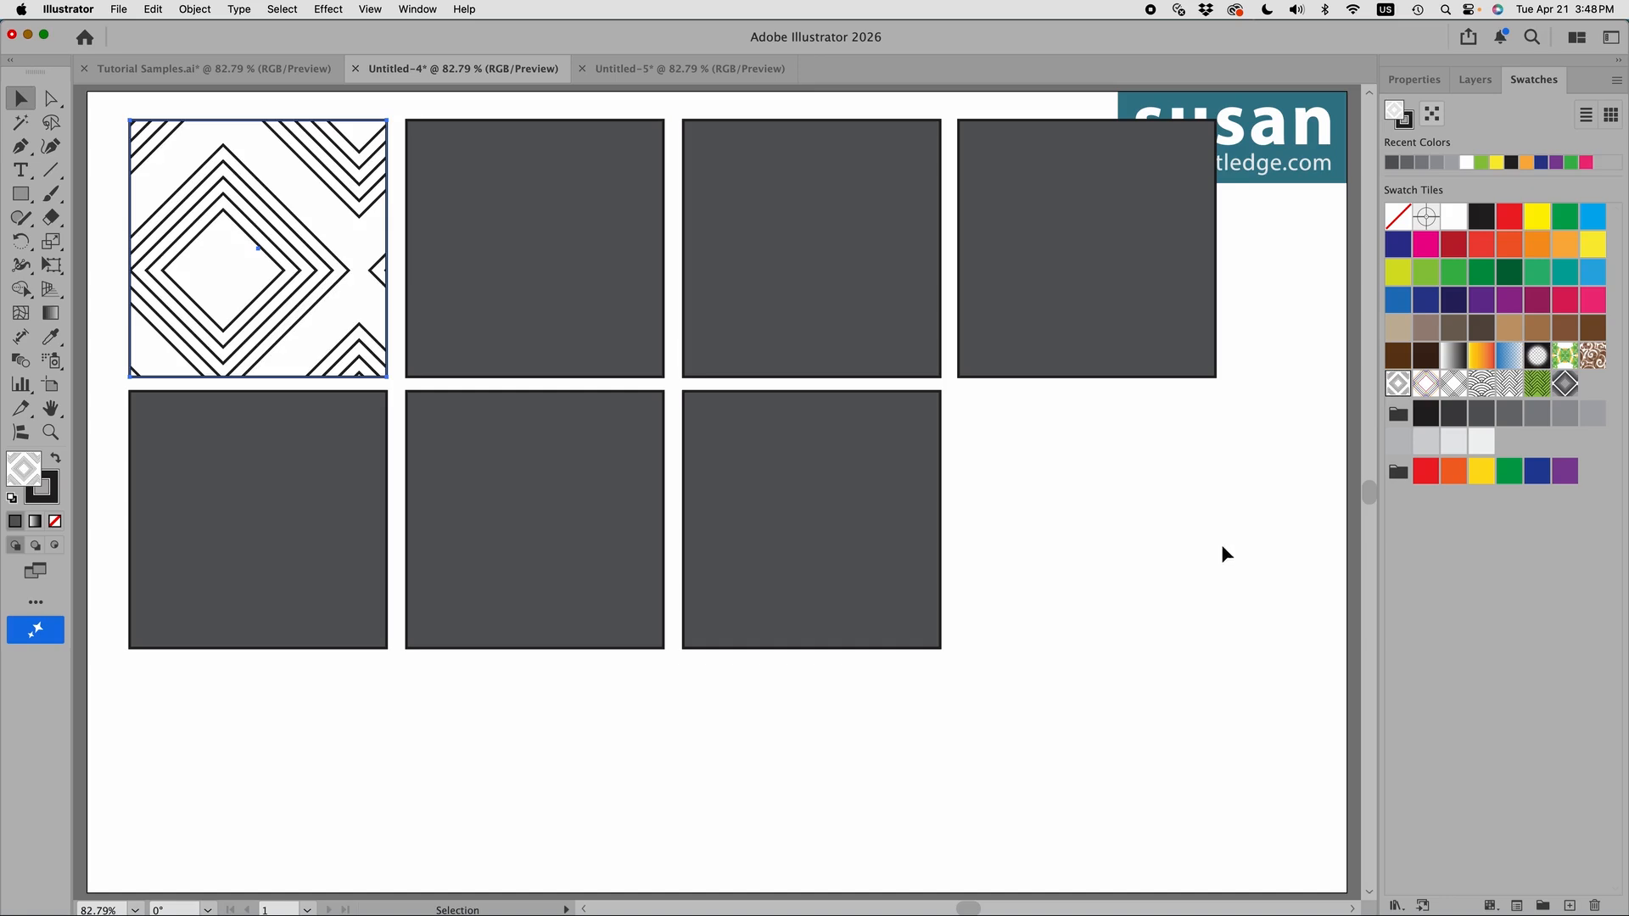
Scale only the pattern inside the first square uniformly to 41%, with Transform Objects off and Transform Patterns on.
{"action": "left_click", "coordinate": [197, 9]}
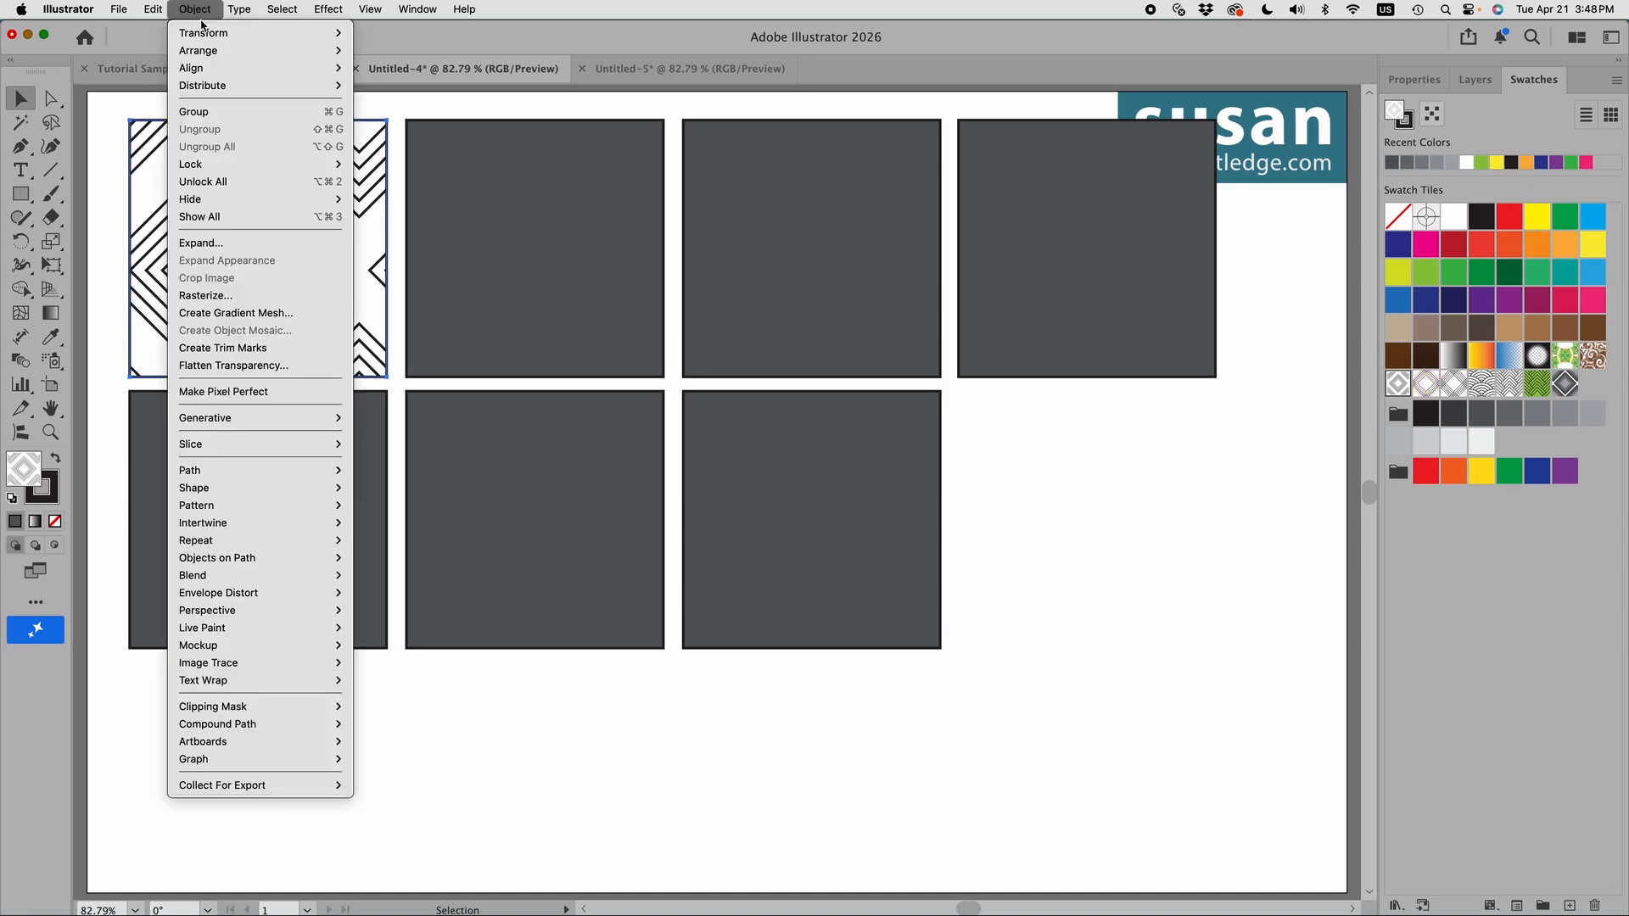
{"action": "mouse_move", "coordinate": [203, 38]}
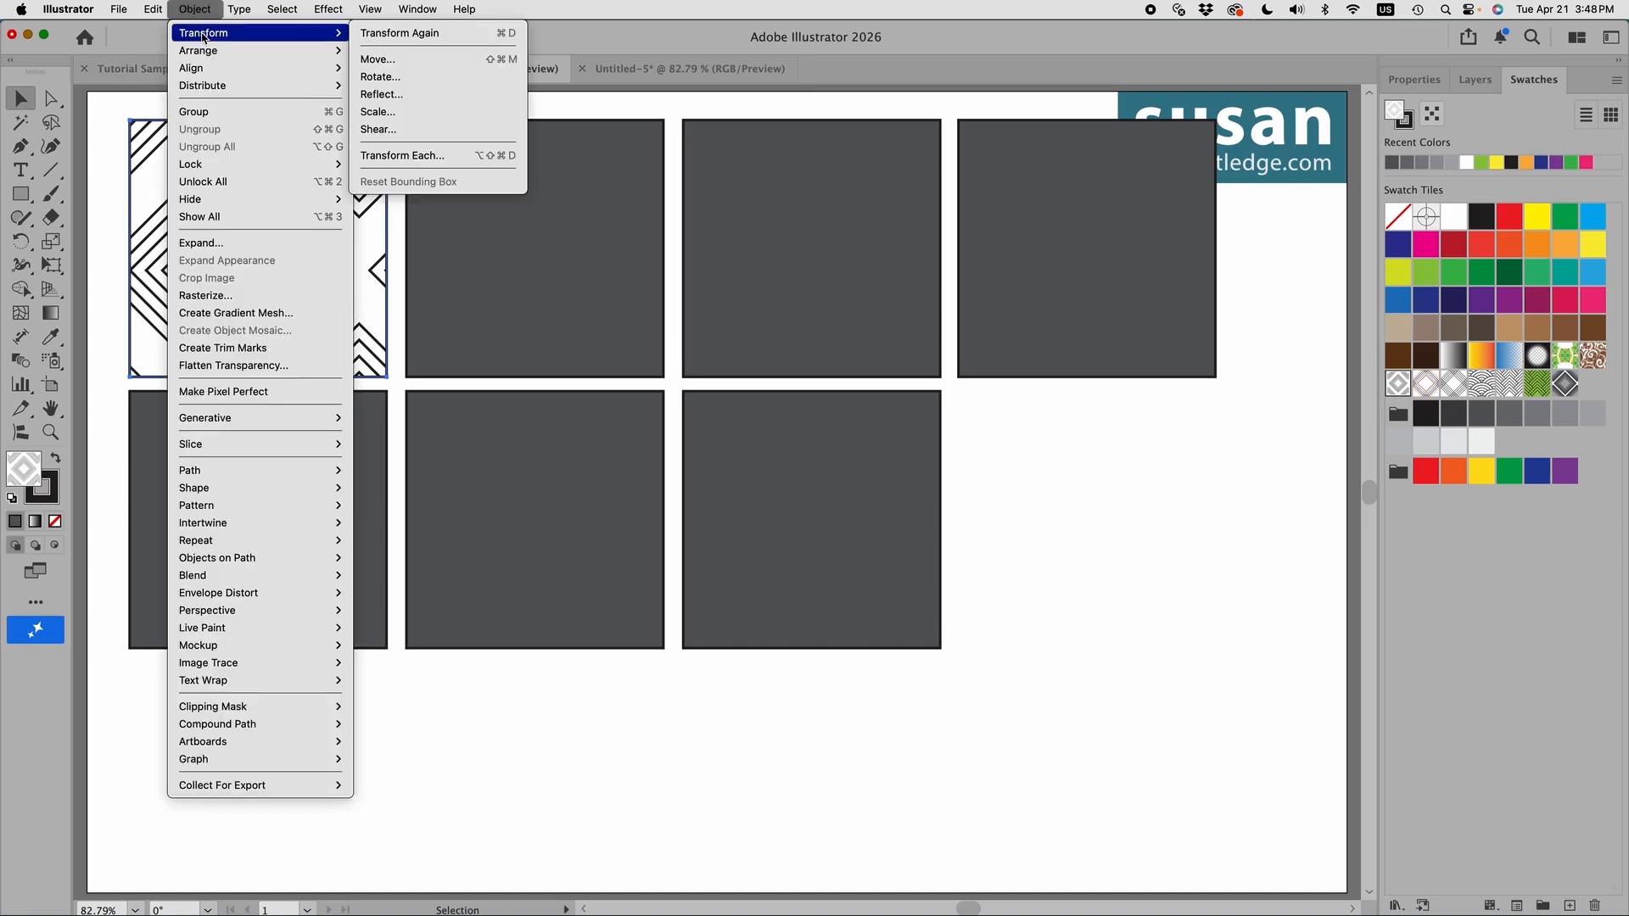
{"action": "left_click", "coordinate": [414, 112]}
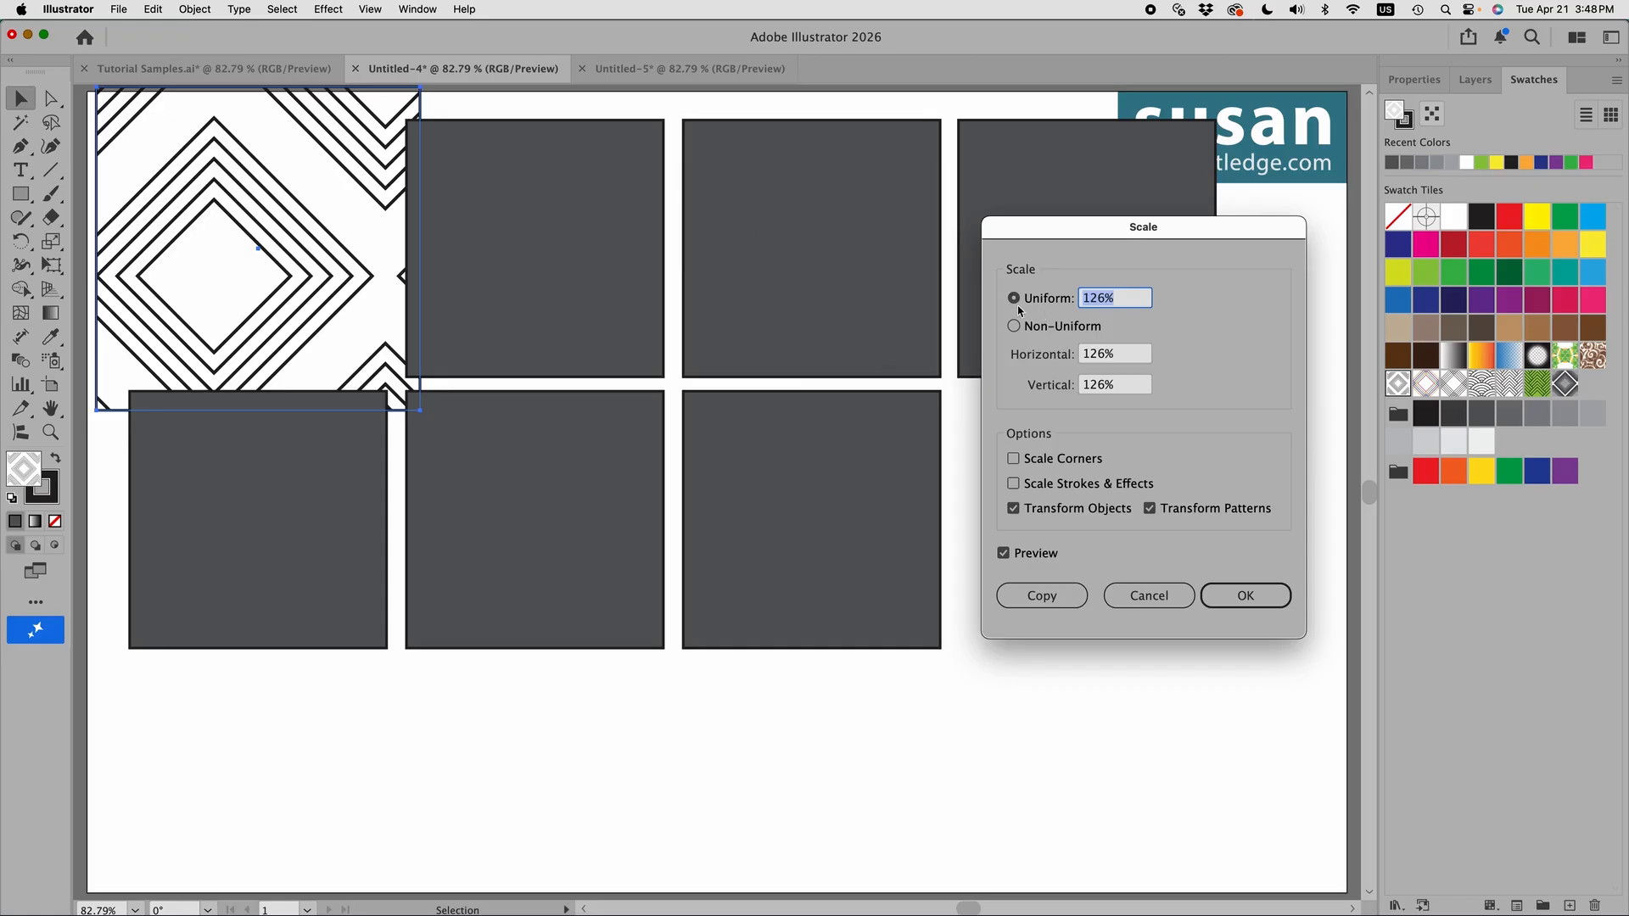
{"action": "left_click", "coordinate": [1030, 516]}
{"action": "left_click", "coordinate": [1014, 511]}
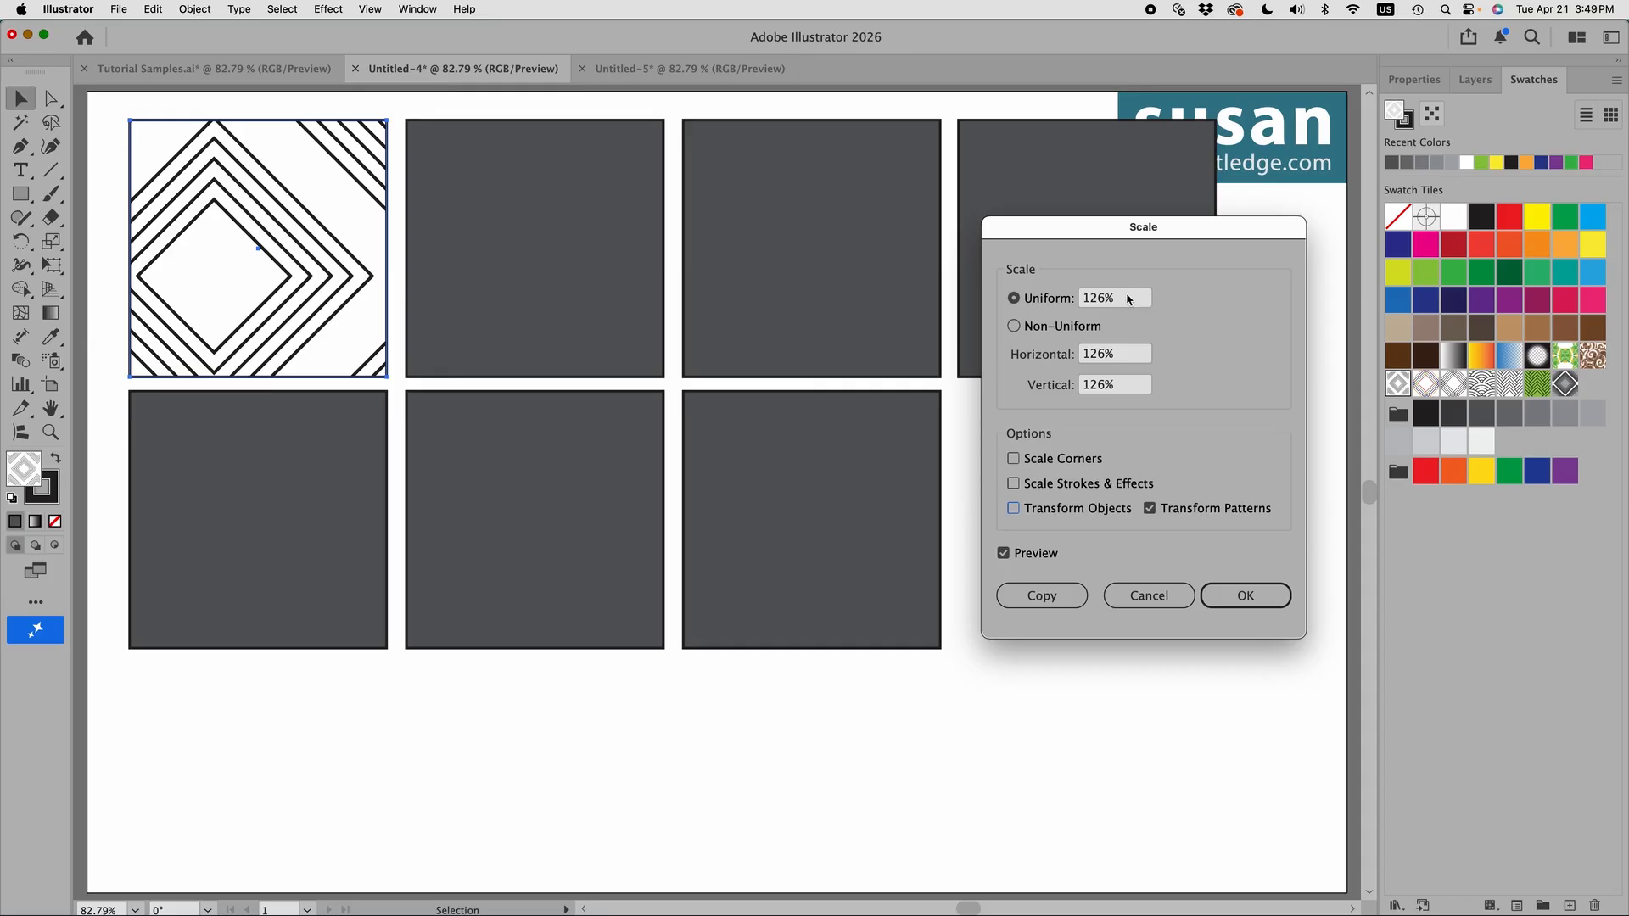
{"action": "scroll", "coordinate": [1128, 298], "scroll_direction": "down", "scroll_amount": 10}
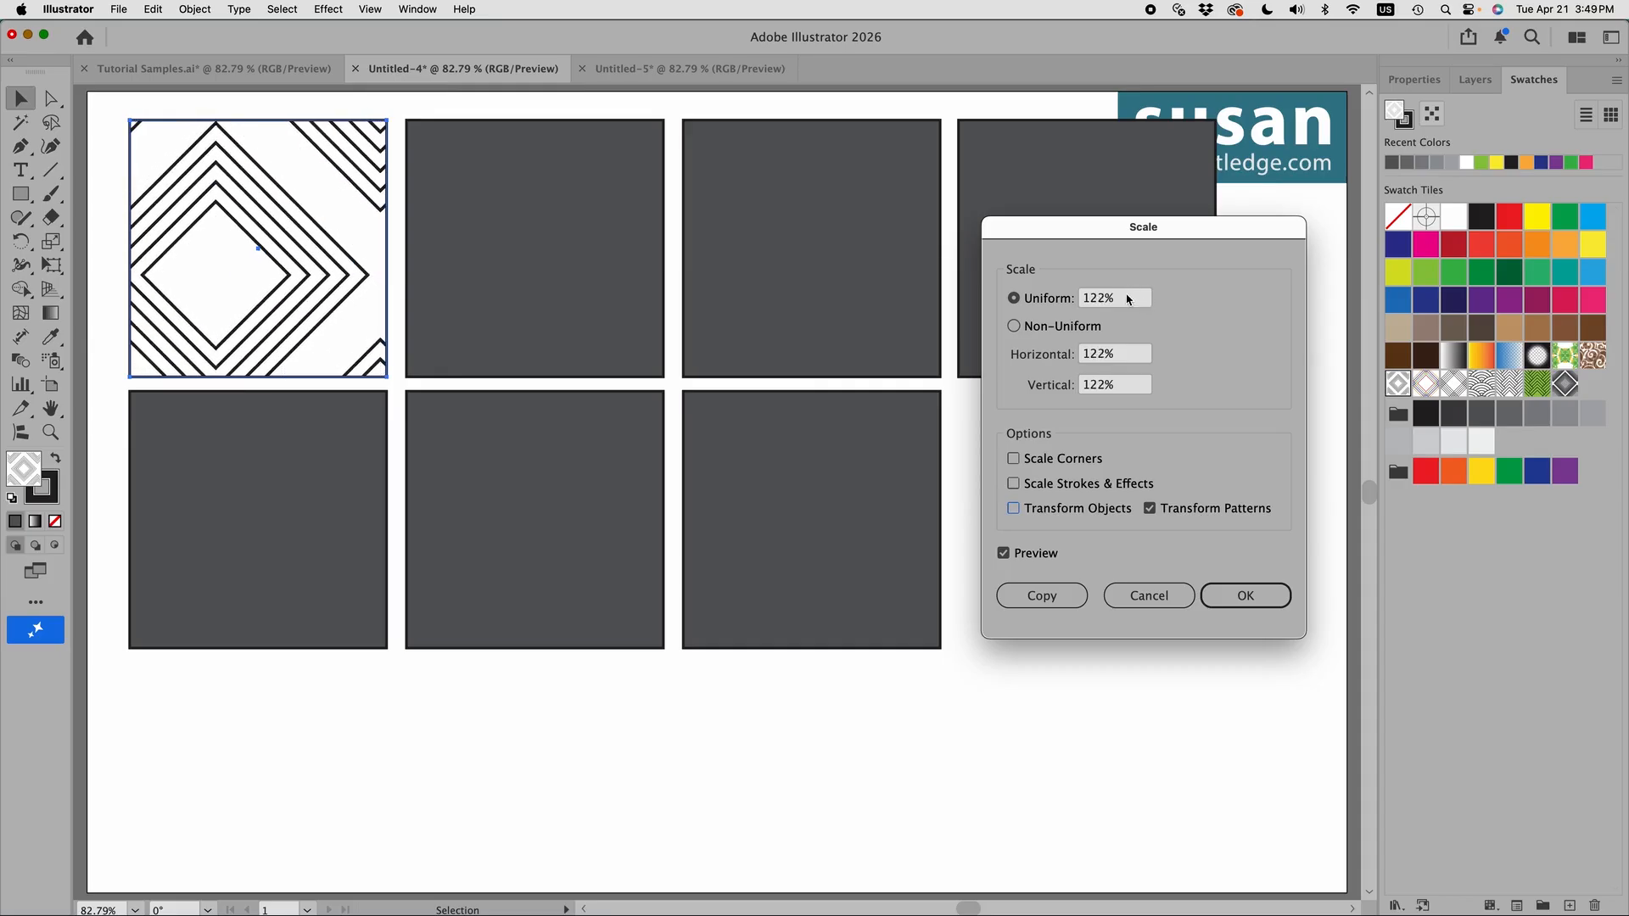
{"action": "scroll", "coordinate": [1128, 299], "scroll_direction": "down", "scroll_amount": 20}
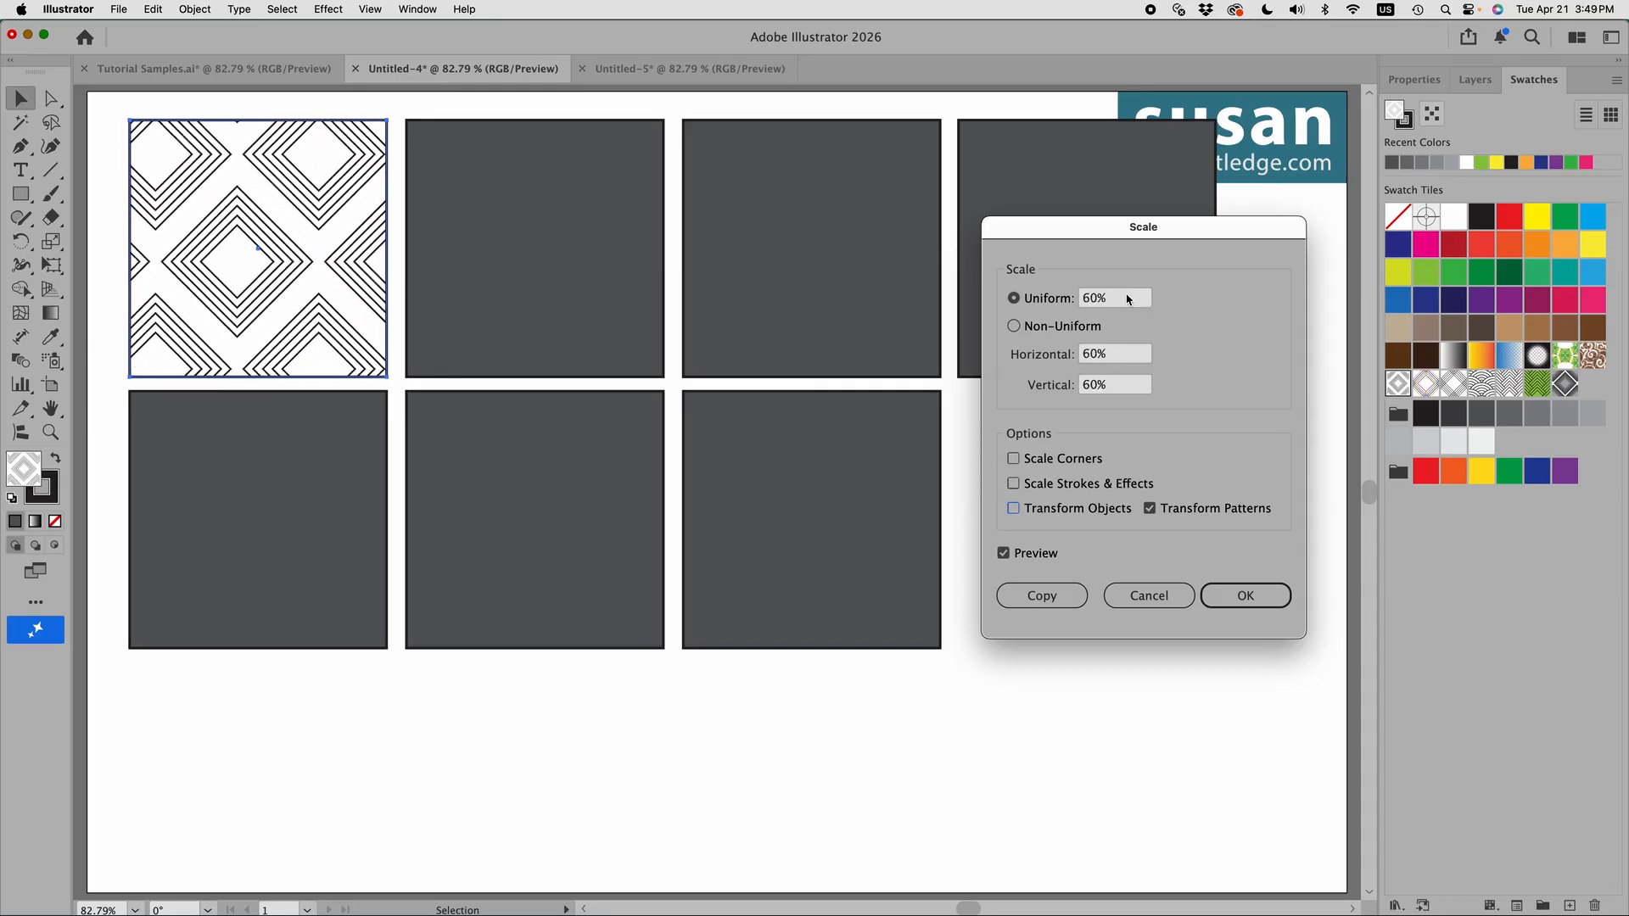
{"action": "scroll", "coordinate": [1128, 299], "scroll_direction": "down", "scroll_amount": 11}
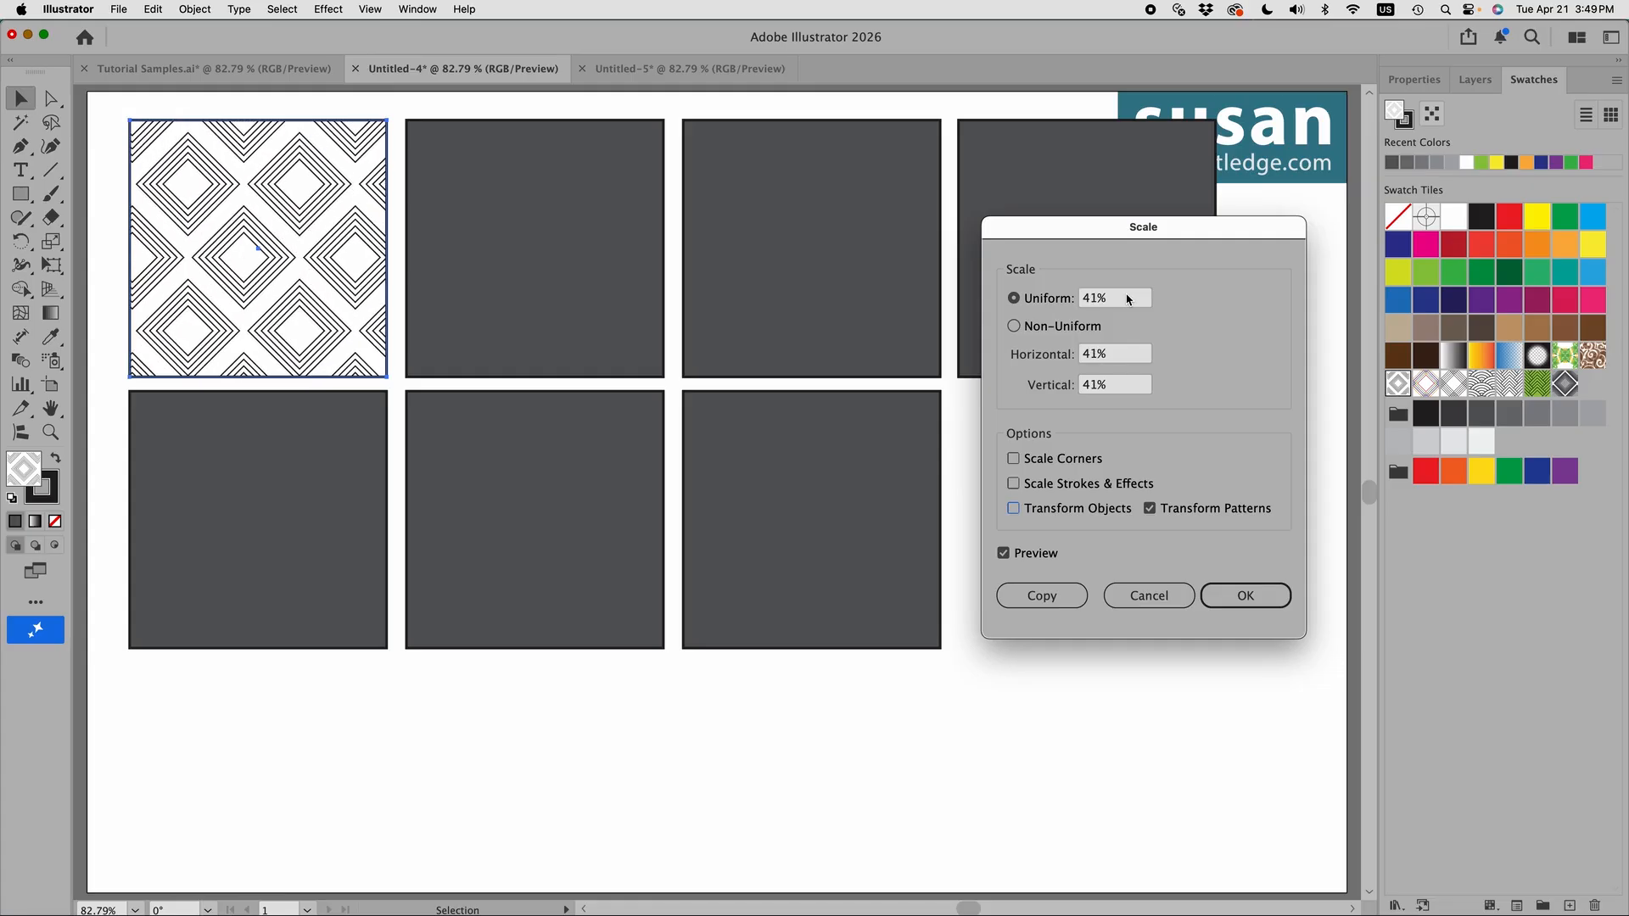
{"action": "left_click", "coordinate": [1244, 594]}
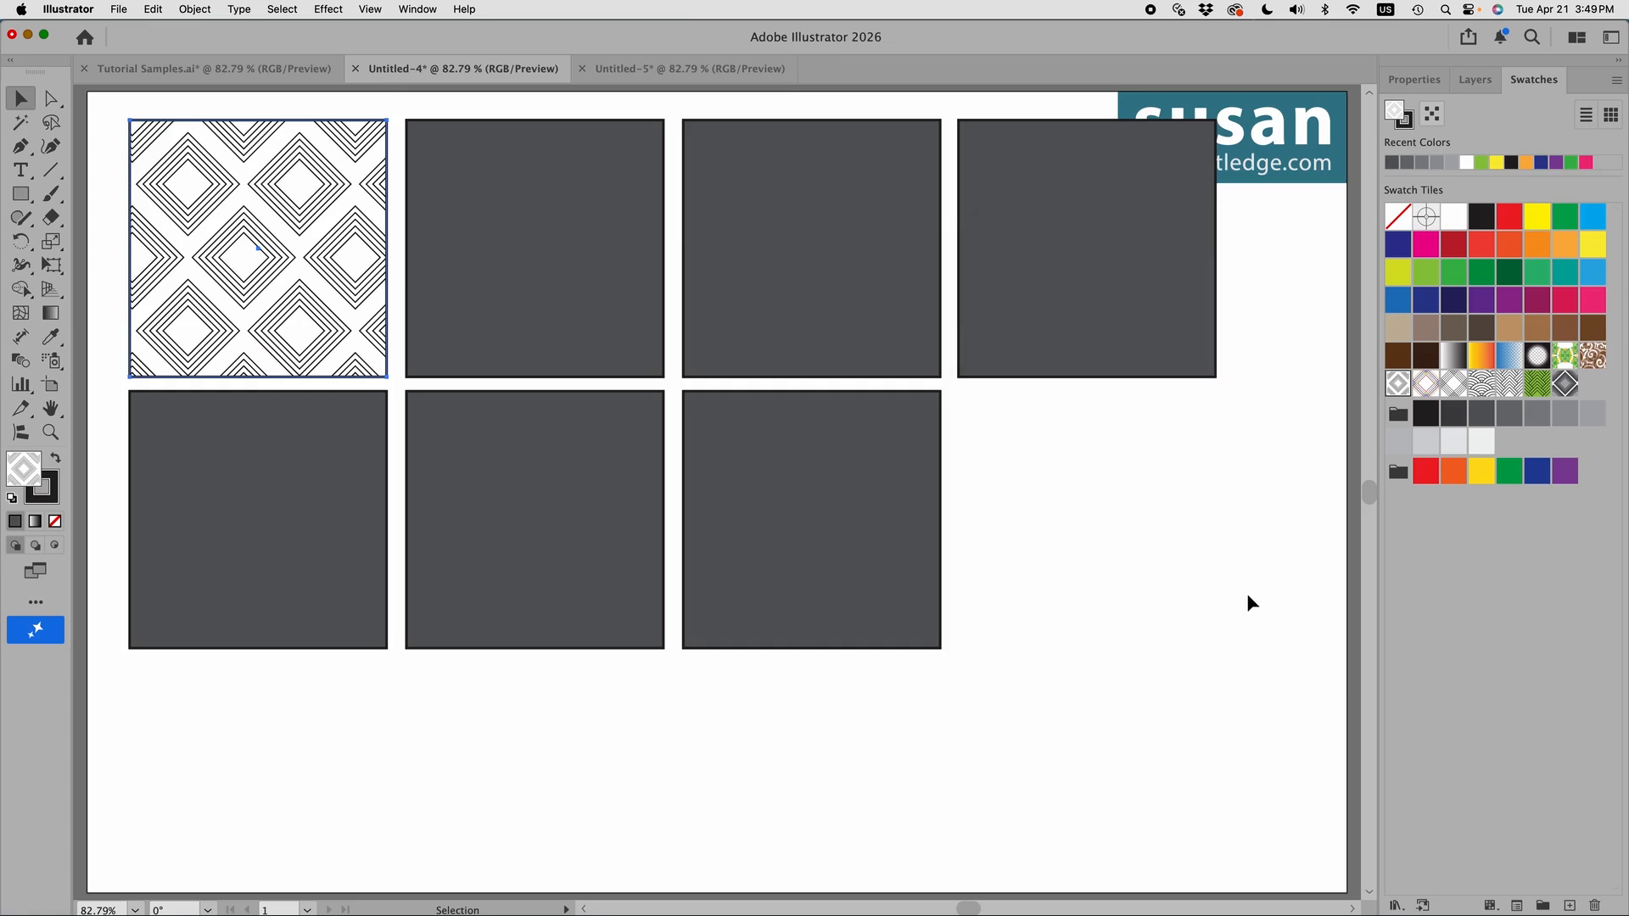
Fill the second upper square with the black crossed-line diamond pattern and scale only its pattern uniformly to 67%.
{"action": "left_click", "coordinate": [553, 265]}
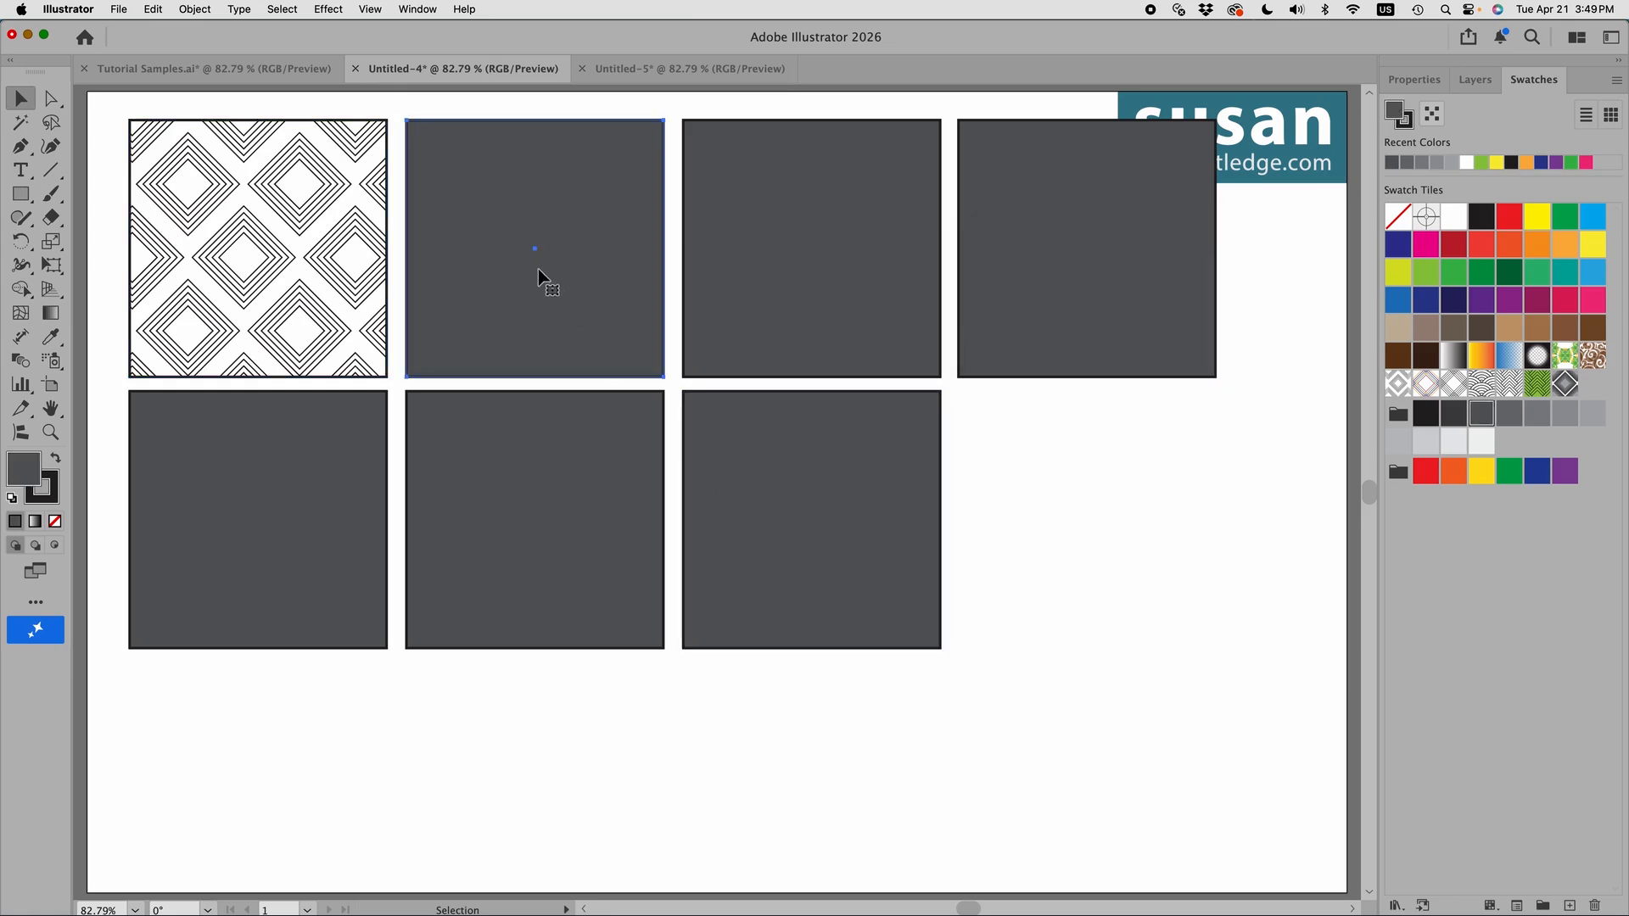
{"action": "left_click", "coordinate": [1453, 384]}
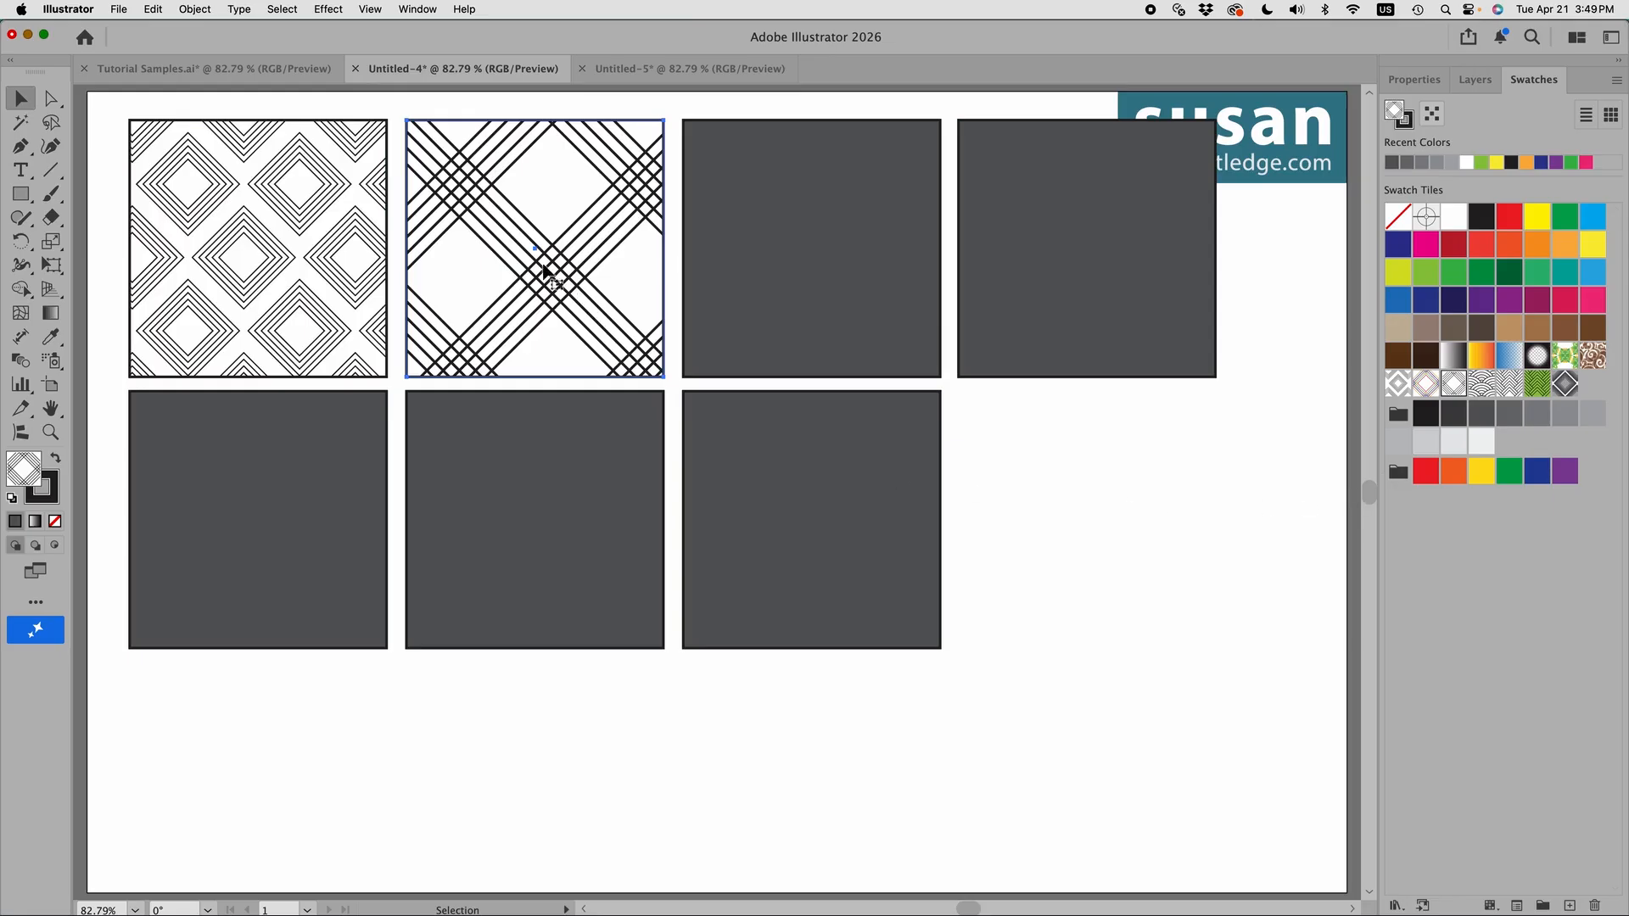
{"action": "left_click", "coordinate": [195, 8]}
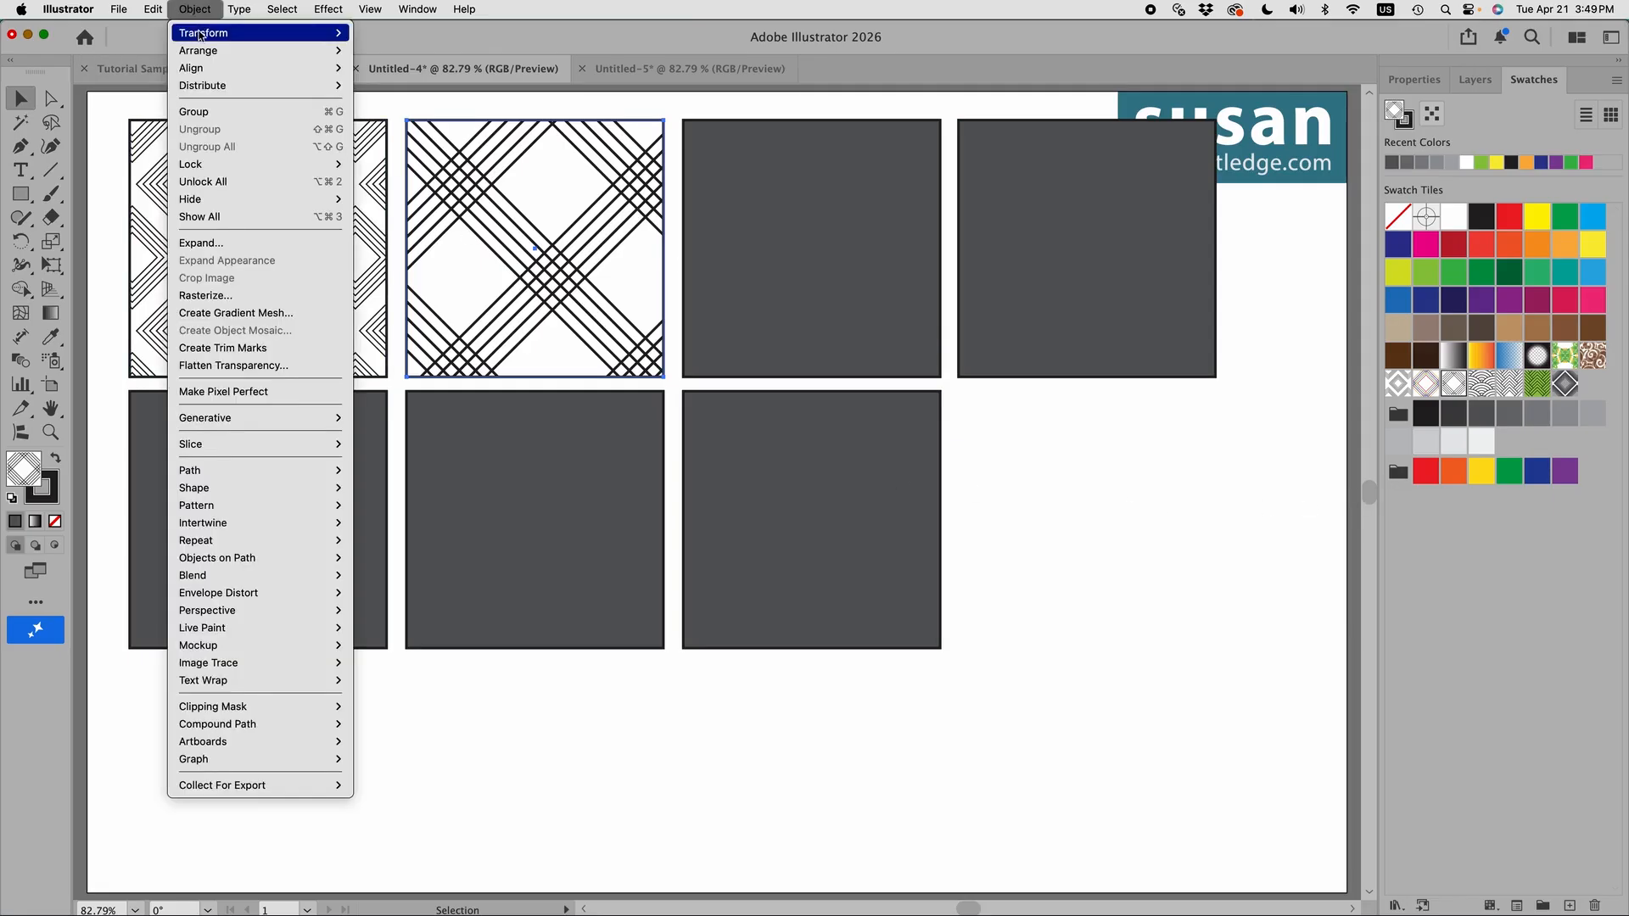
{"action": "mouse_move", "coordinate": [280, 33]}
{"action": "left_click", "coordinate": [412, 112]}
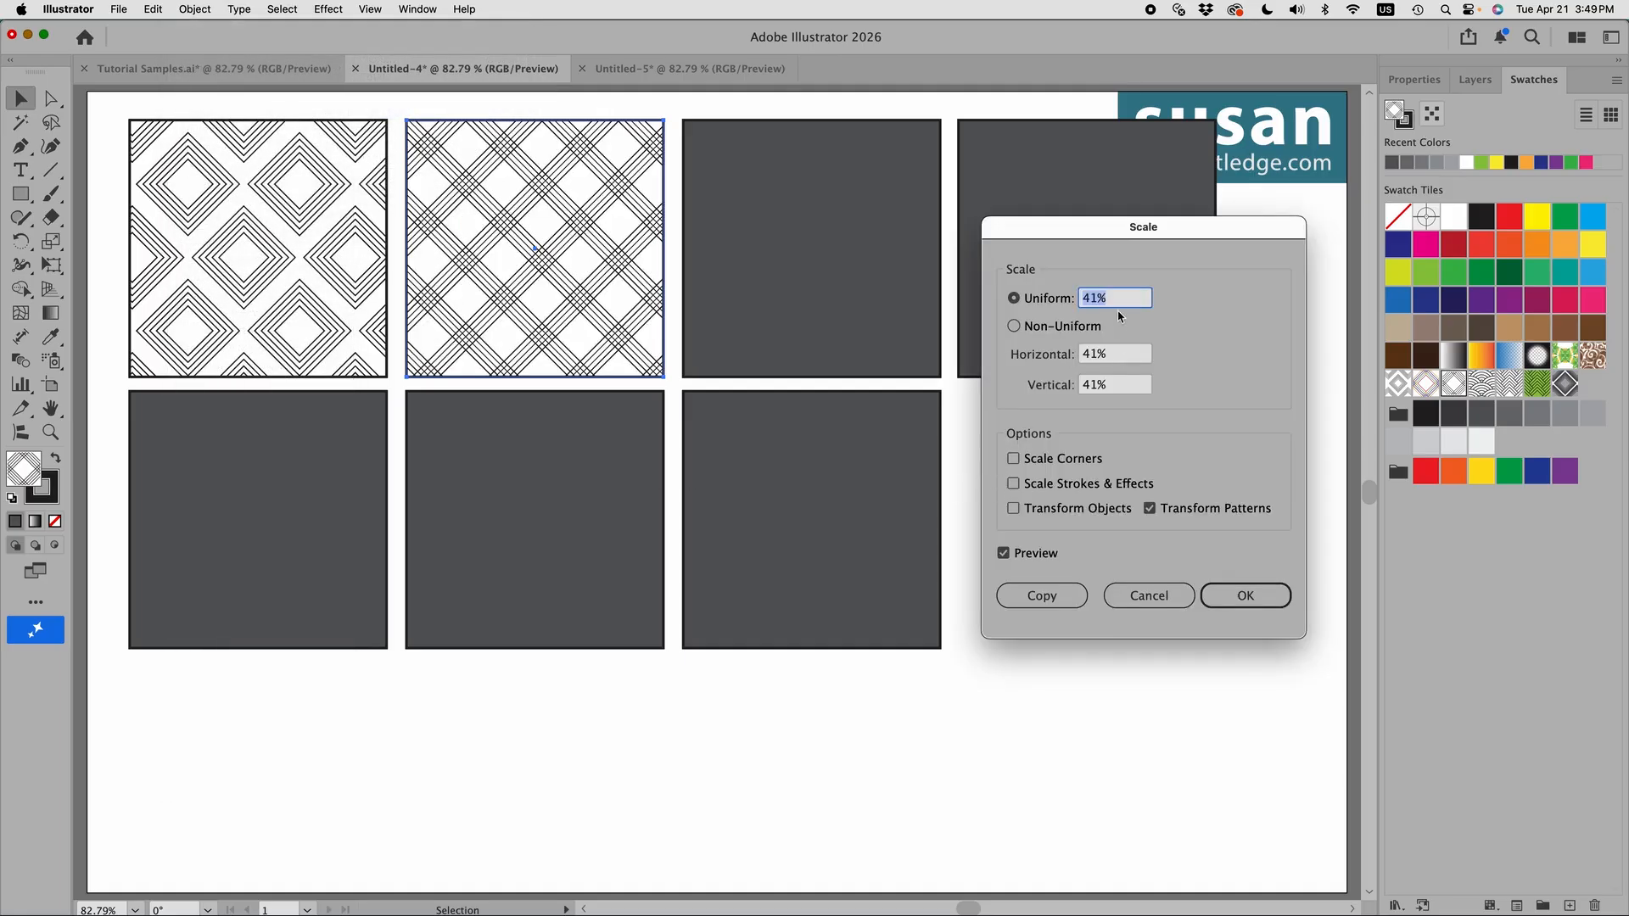
{"action": "key", "text": "Up"}
{"action": "key", "text": "Up"}
{"action": "key", "text": "Up"}
{"action": "key", "text": "Up"}
{"action": "key", "text": "Up"}
{"action": "key", "text": "Up"}
{"action": "key", "text": "Up"}
{"action": "key", "text": "Up"}
{"action": "key", "text": "Up"}
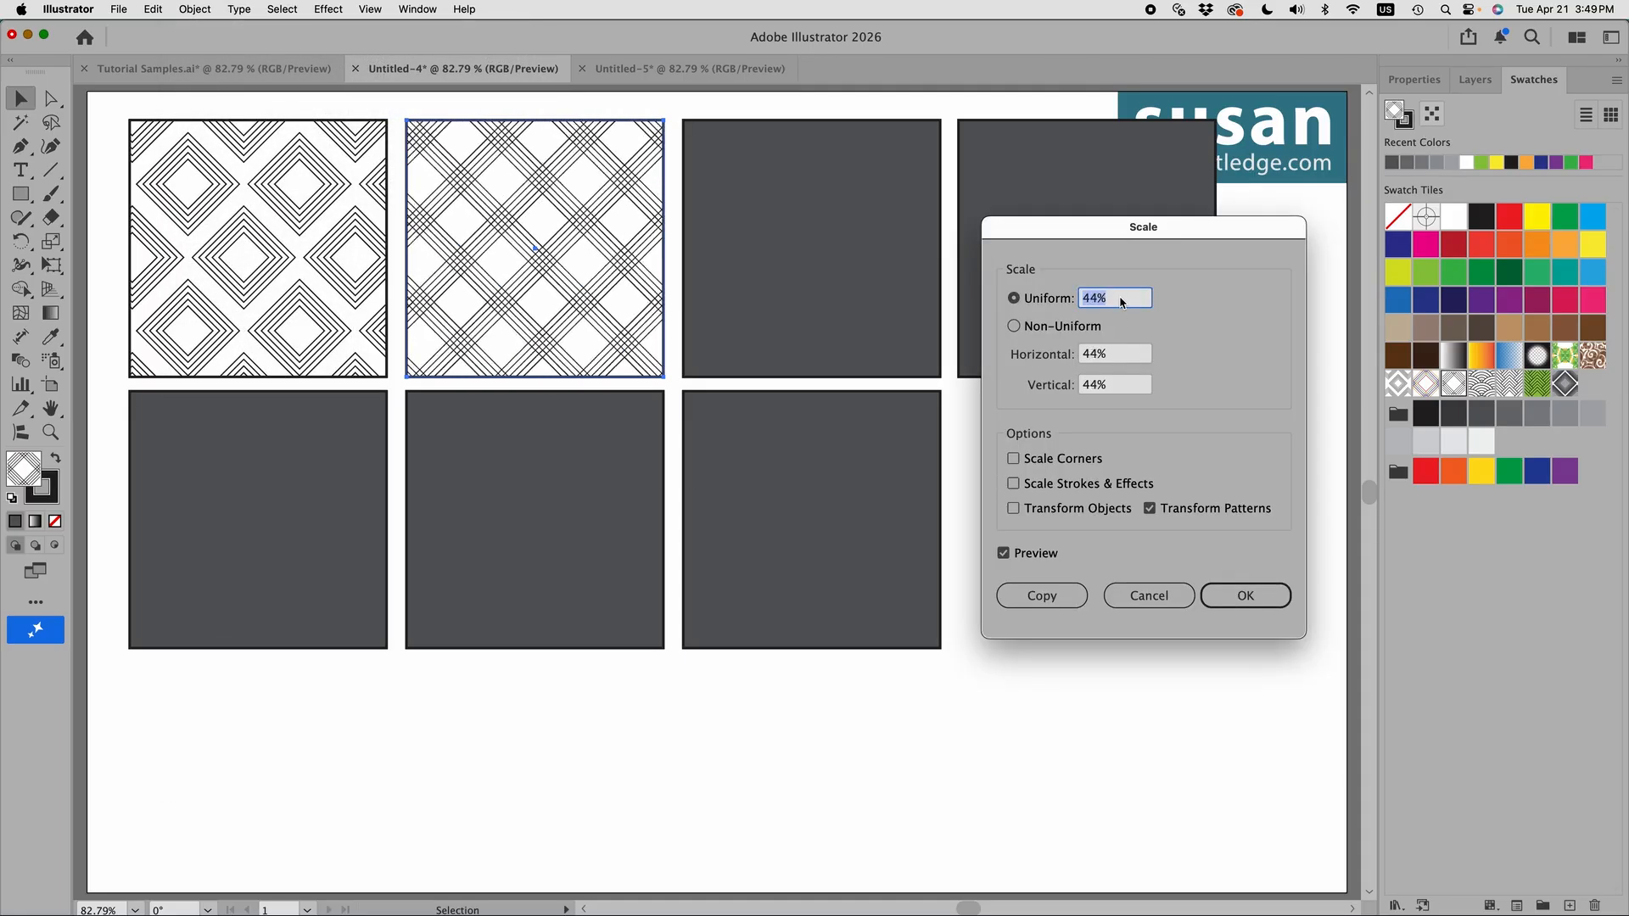
{"action": "key", "text": "Up"}
{"action": "key", "text": "Up"}
{"action": "key", "text": "Up"}
{"action": "key", "text": "Up"}
{"action": "key", "text": "Up"}
{"action": "key", "text": "Up"}
{"action": "key", "text": "Up"}
{"action": "key", "text": "Up"}
{"action": "key", "text": "Up"}
{"action": "key", "text": "Up"}
{"action": "key", "text": "Up"}
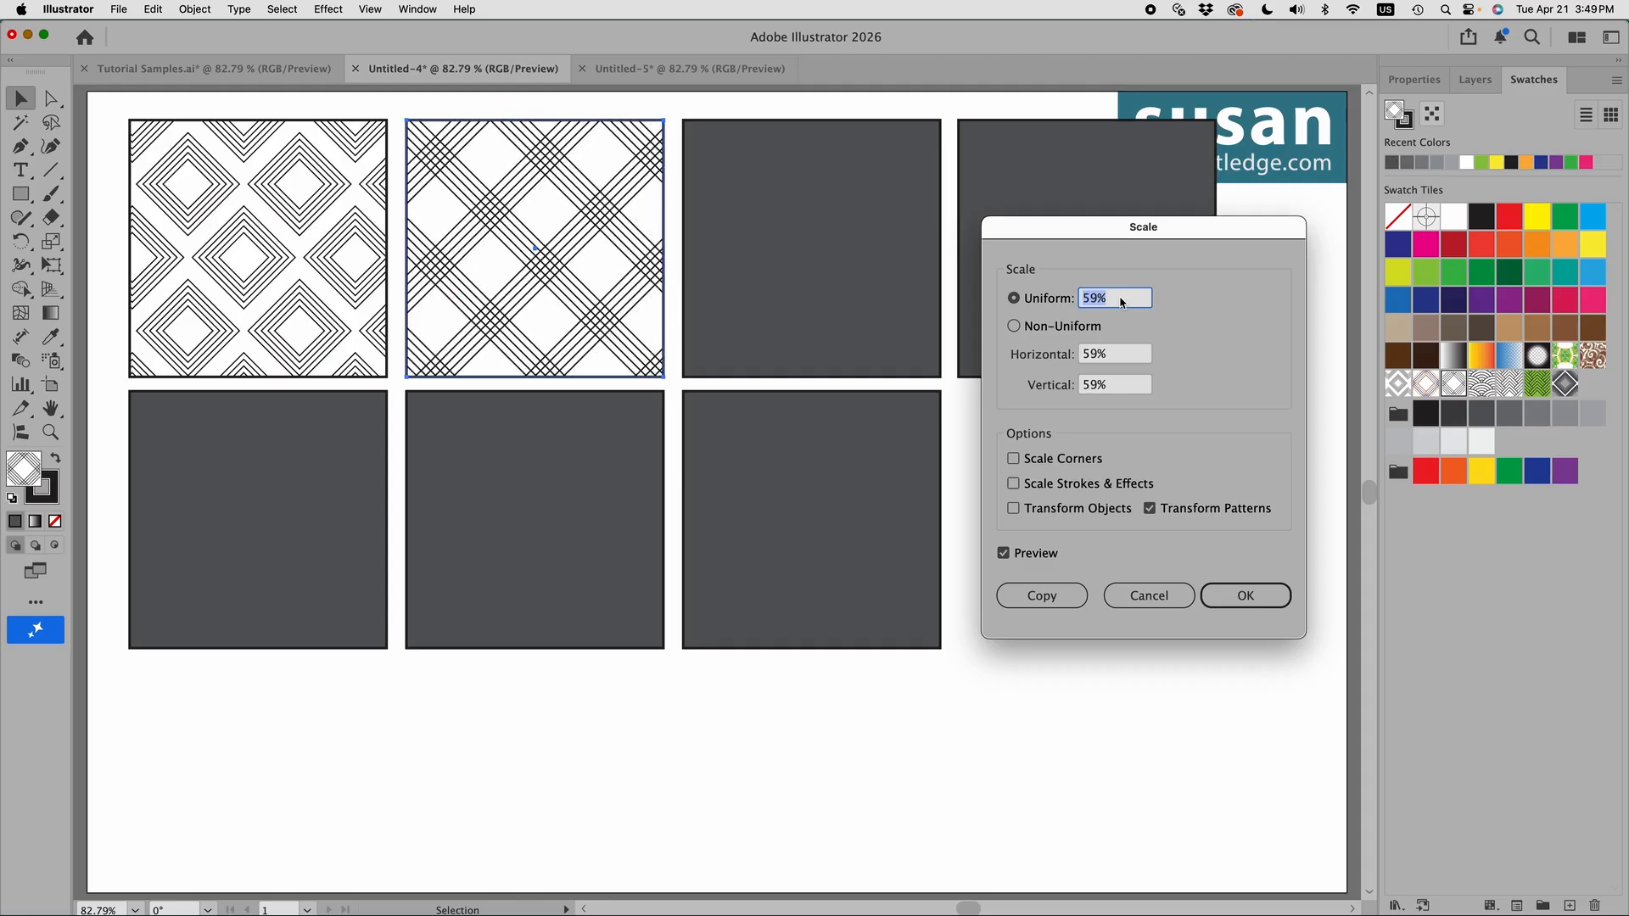
{"action": "key", "text": "Up"}
{"action": "key", "text": "Up"}
{"action": "key", "text": "Up"}
{"action": "key", "text": "Up"}
{"action": "key", "text": "Up"}
{"action": "key", "text": "Up"}
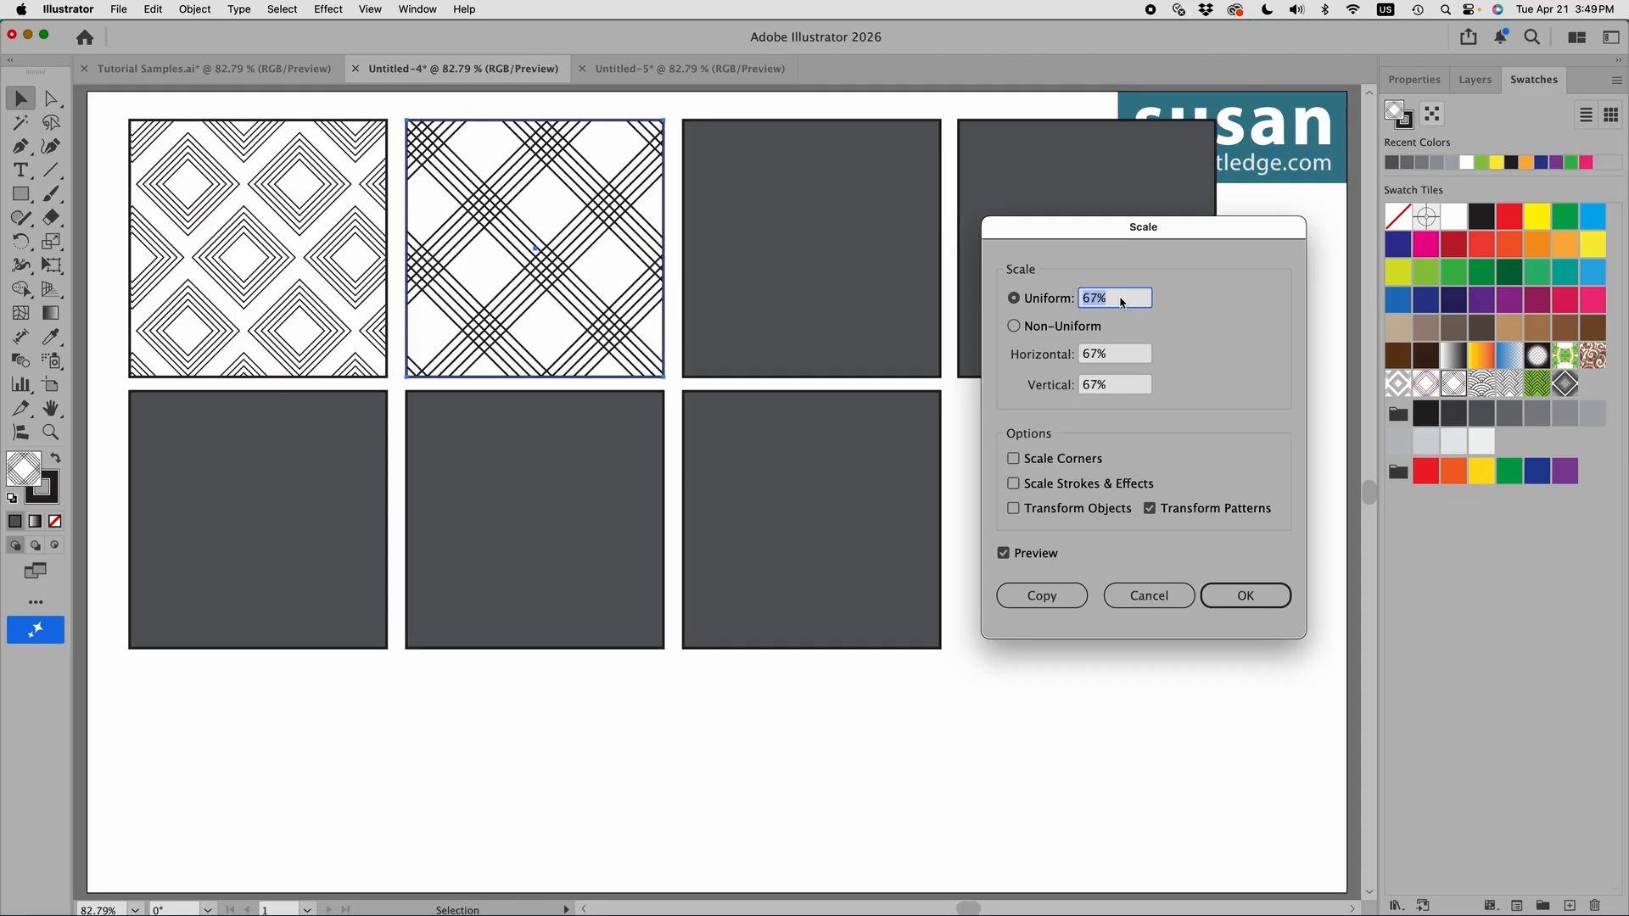
{"action": "left_click", "coordinate": [1249, 593]}
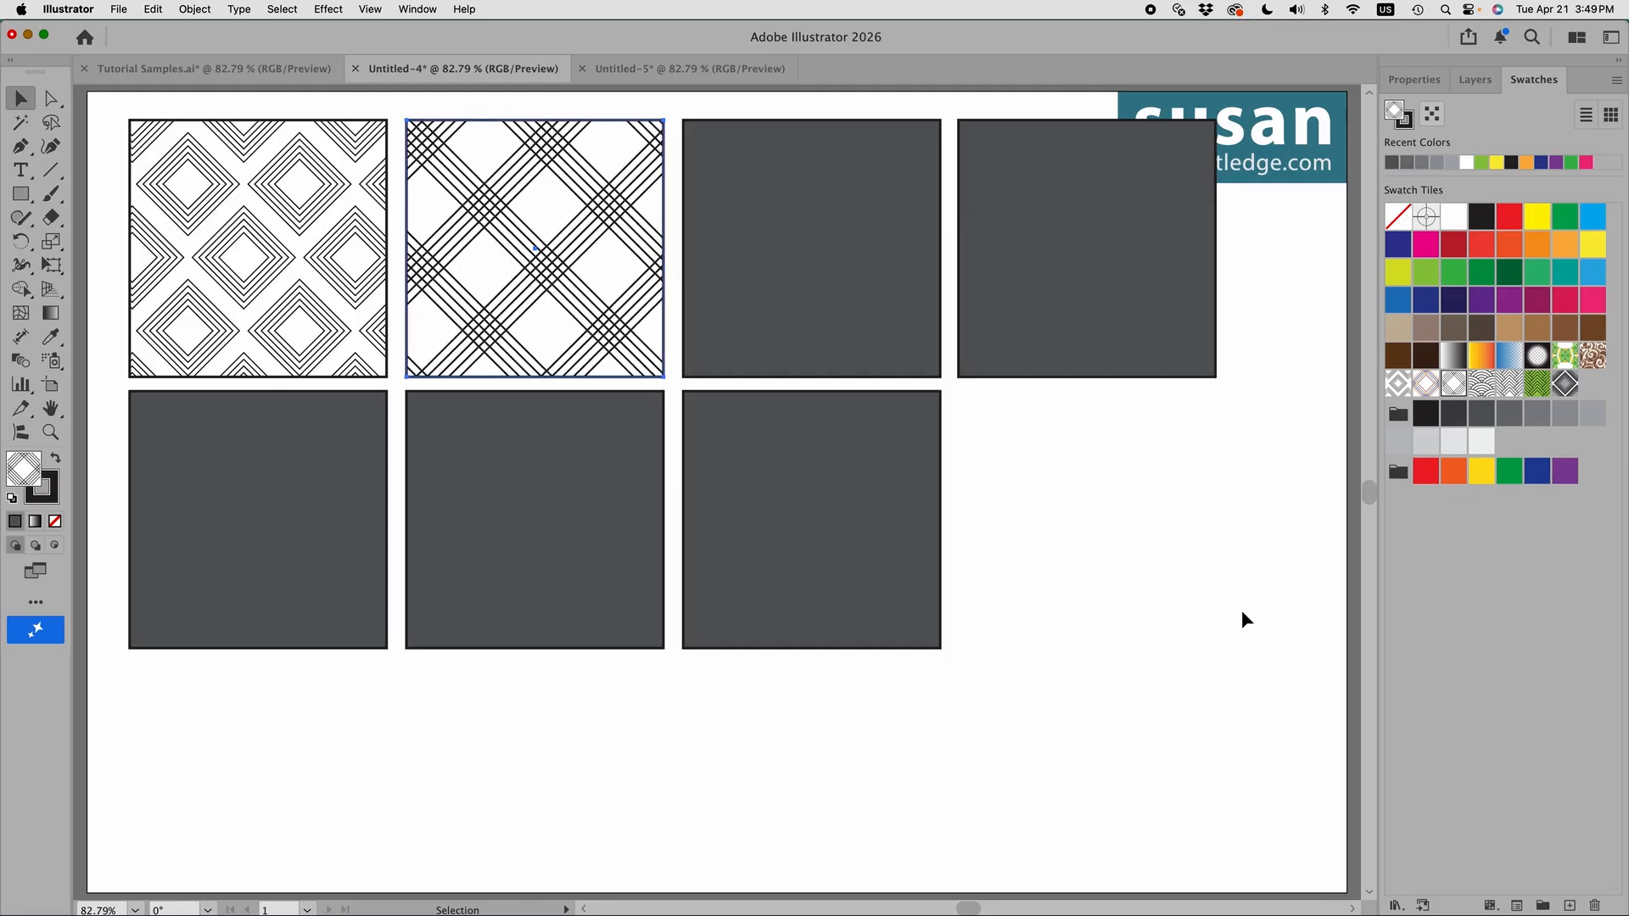
Fill the third square in the upper row with the multicolored crossed-line diamond pattern swatch.
{"action": "left_click", "coordinate": [776, 227]}
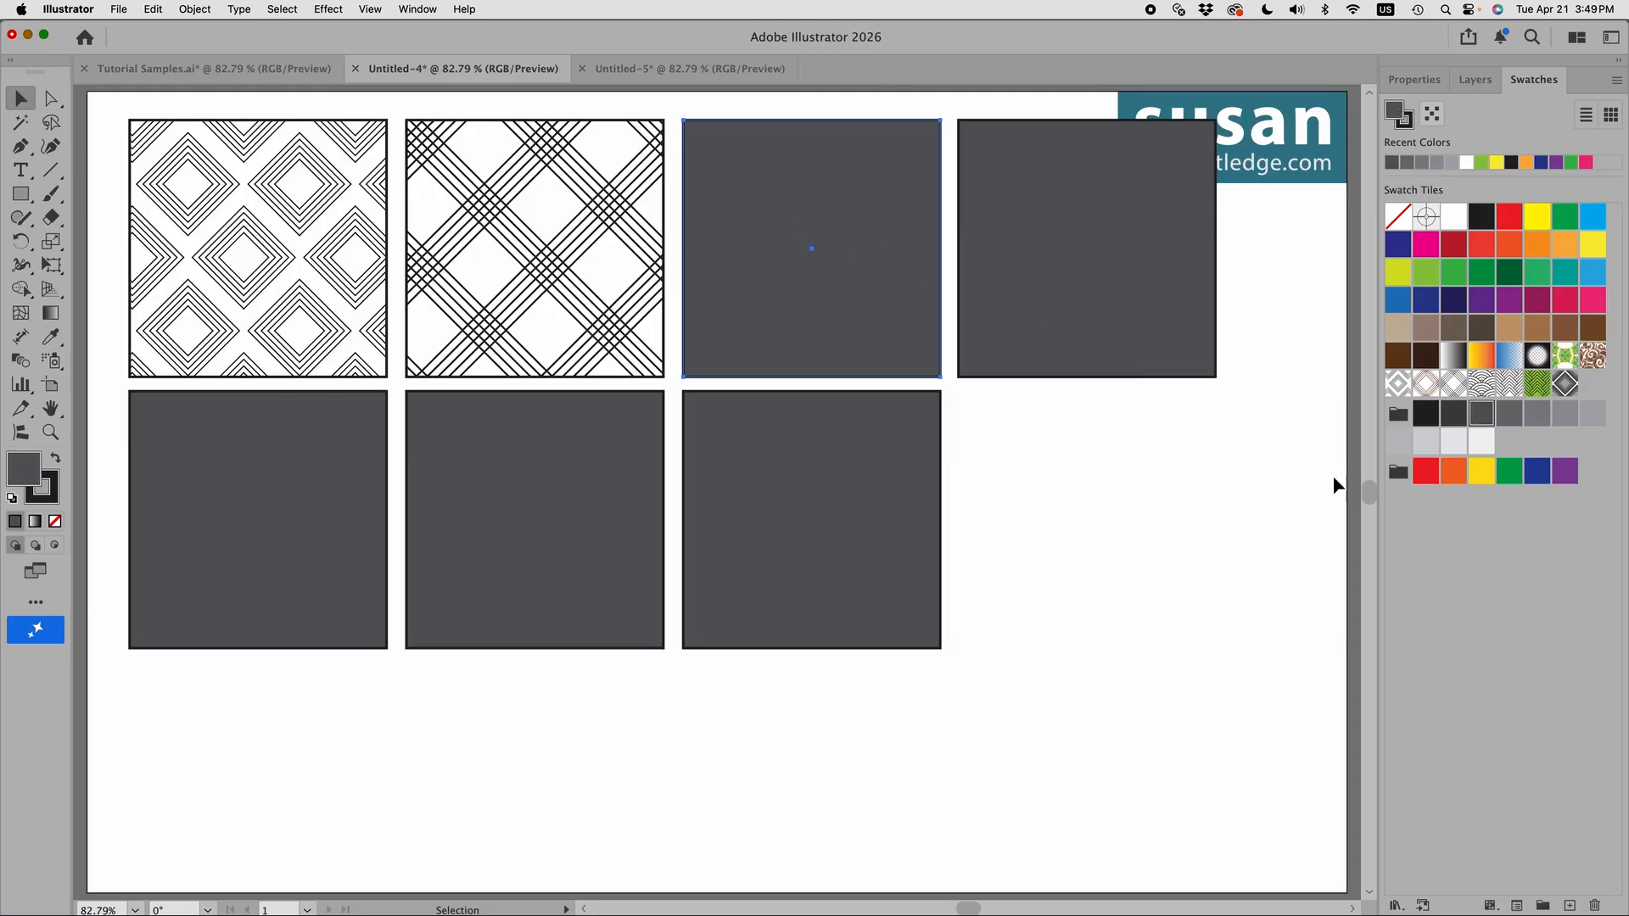
{"action": "left_click", "coordinate": [1425, 386]}
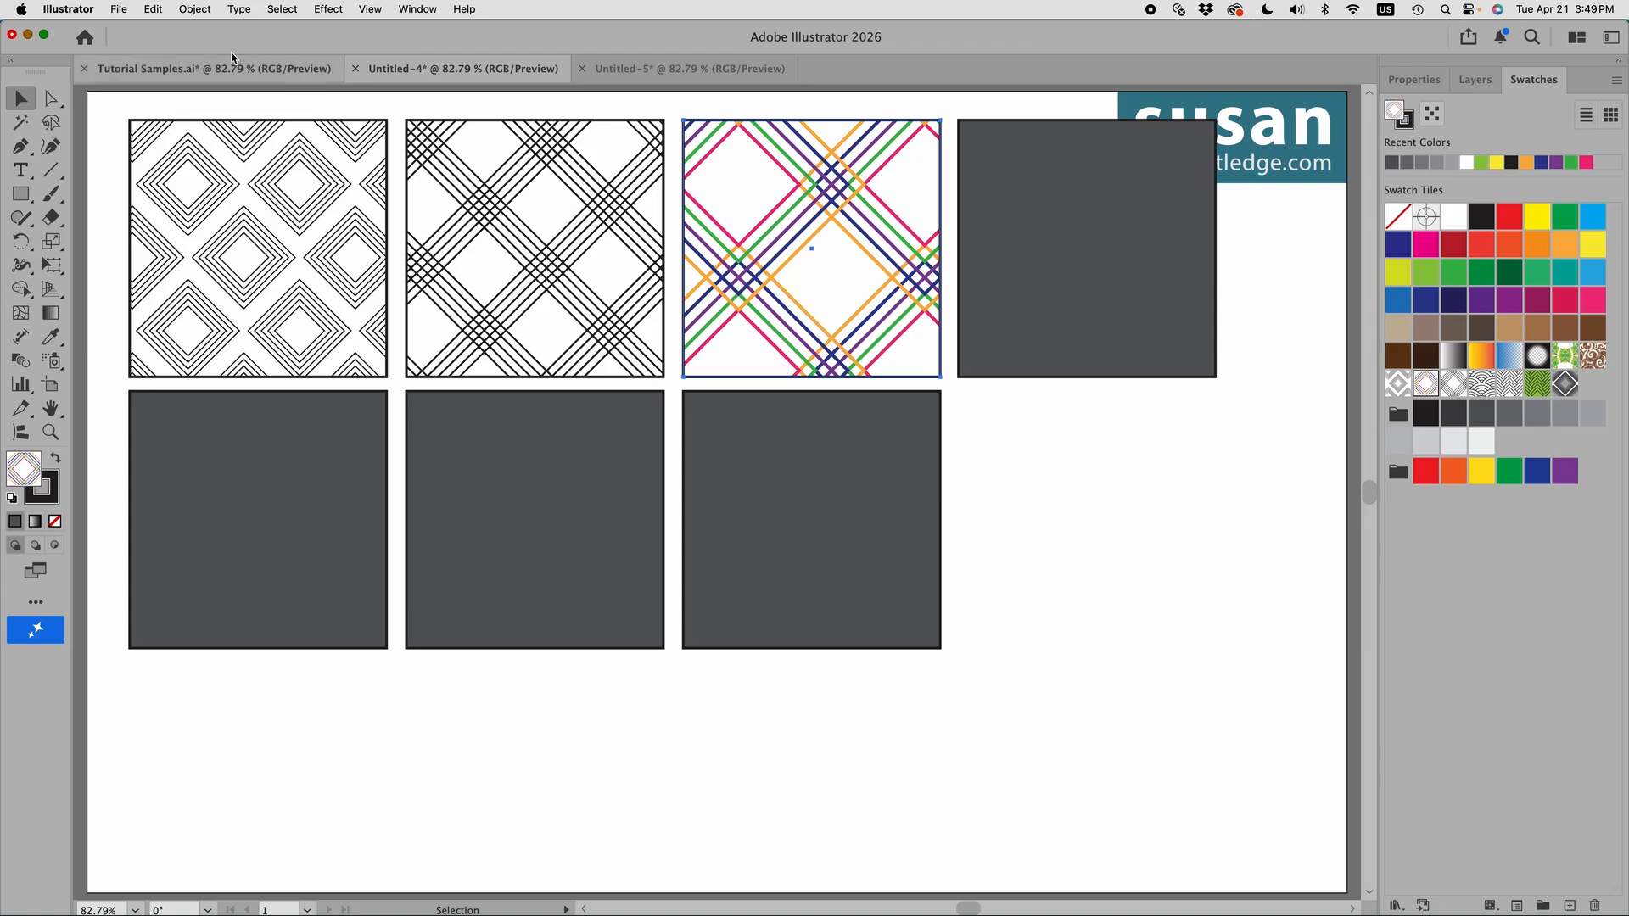
{"action": "left_click", "coordinate": [195, 9]}
{"action": "mouse_move", "coordinate": [313, 38]}
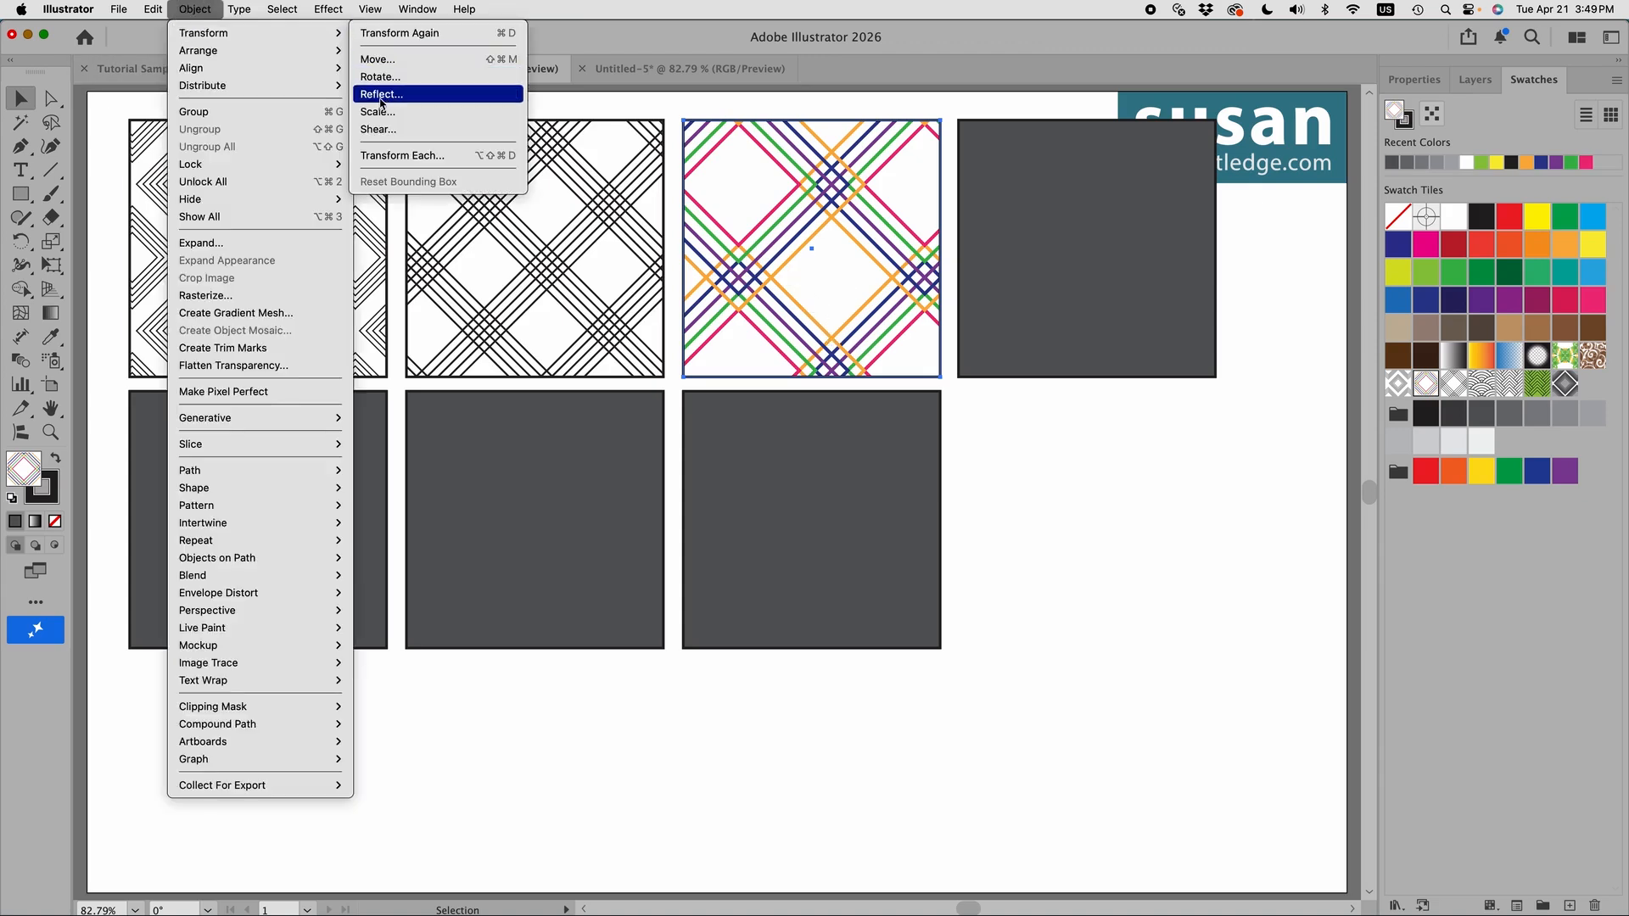
{"action": "left_click", "coordinate": [380, 111]}
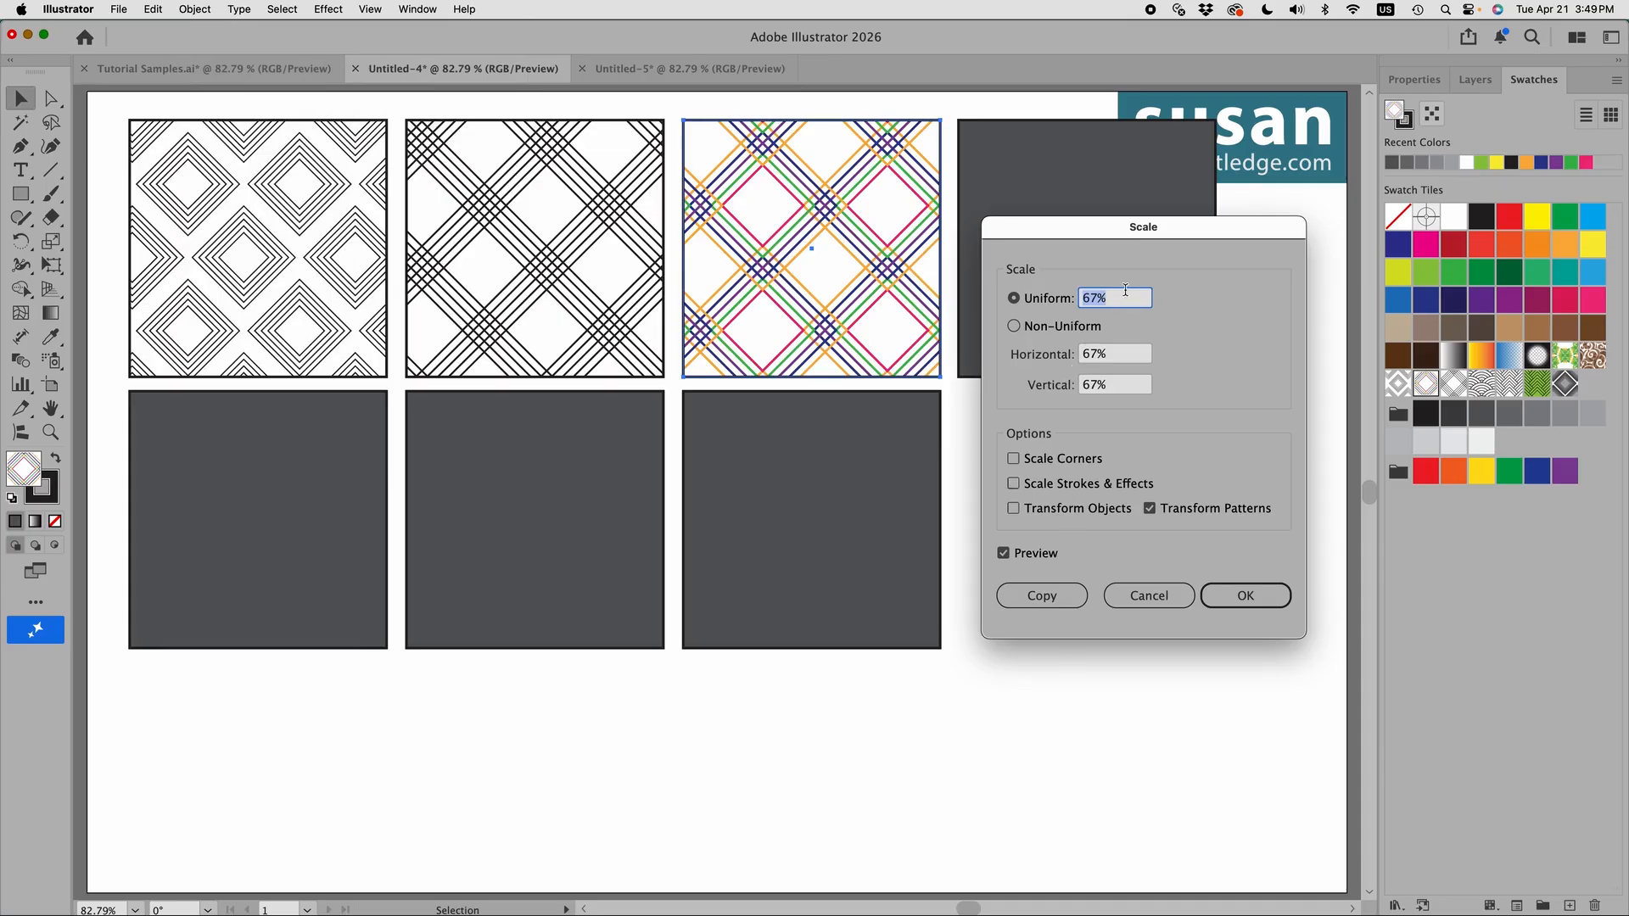
{"action": "key", "text": "Down"}
{"action": "key", "text": "Down"}
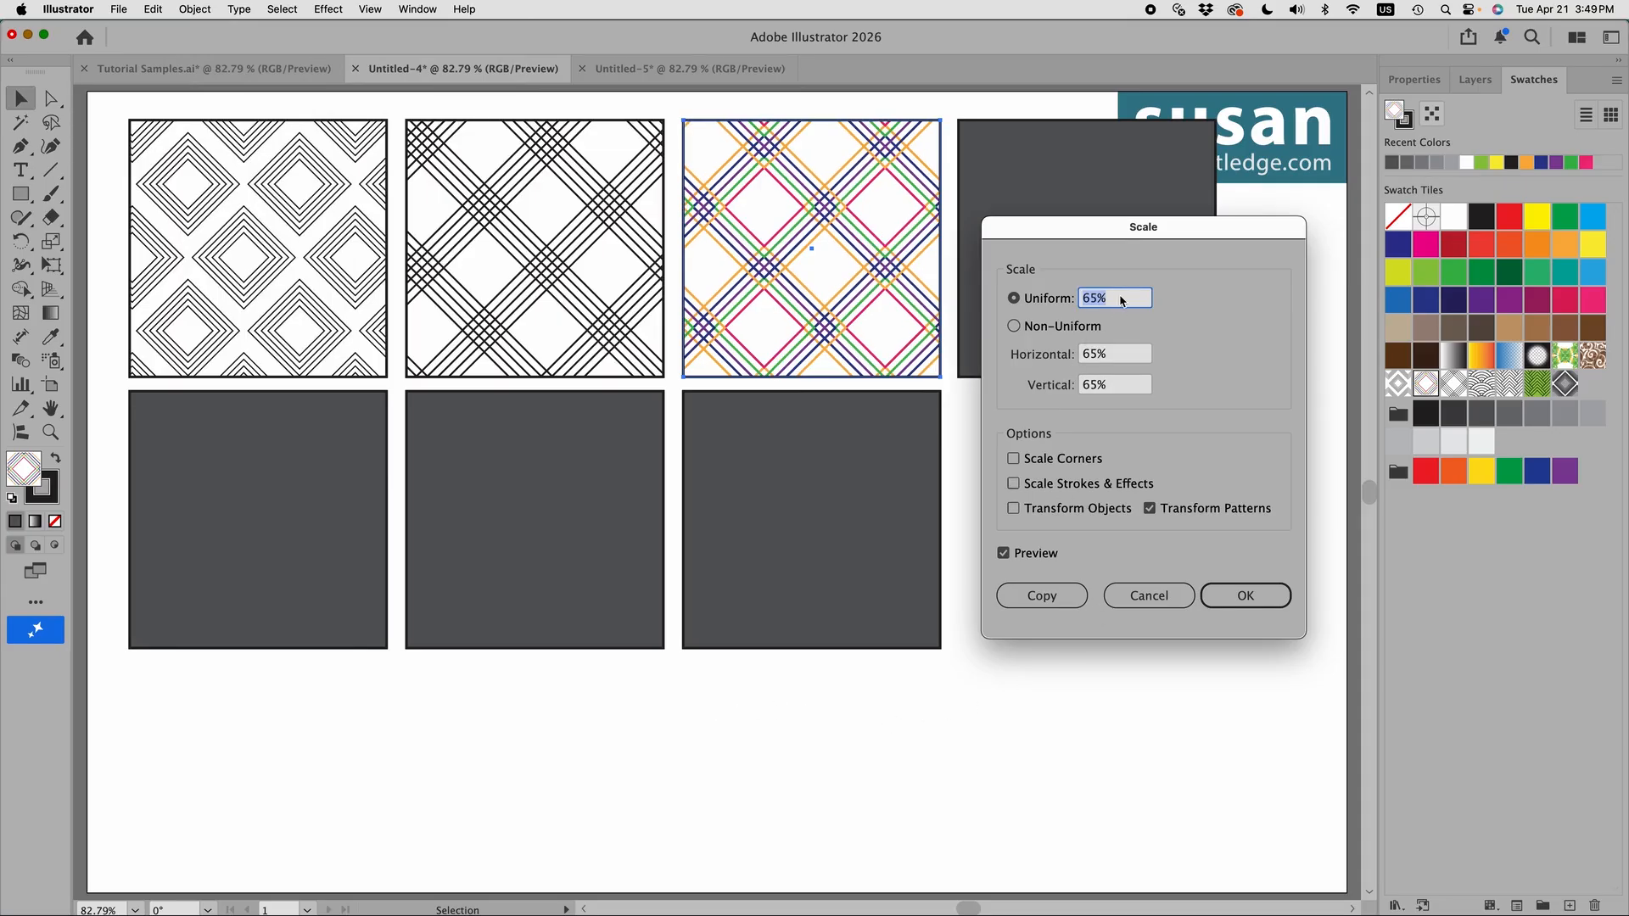
{"action": "key", "text": "shift+Up"}
{"action": "key", "text": "shift+Up"}
{"action": "key", "text": "shift+Up"}
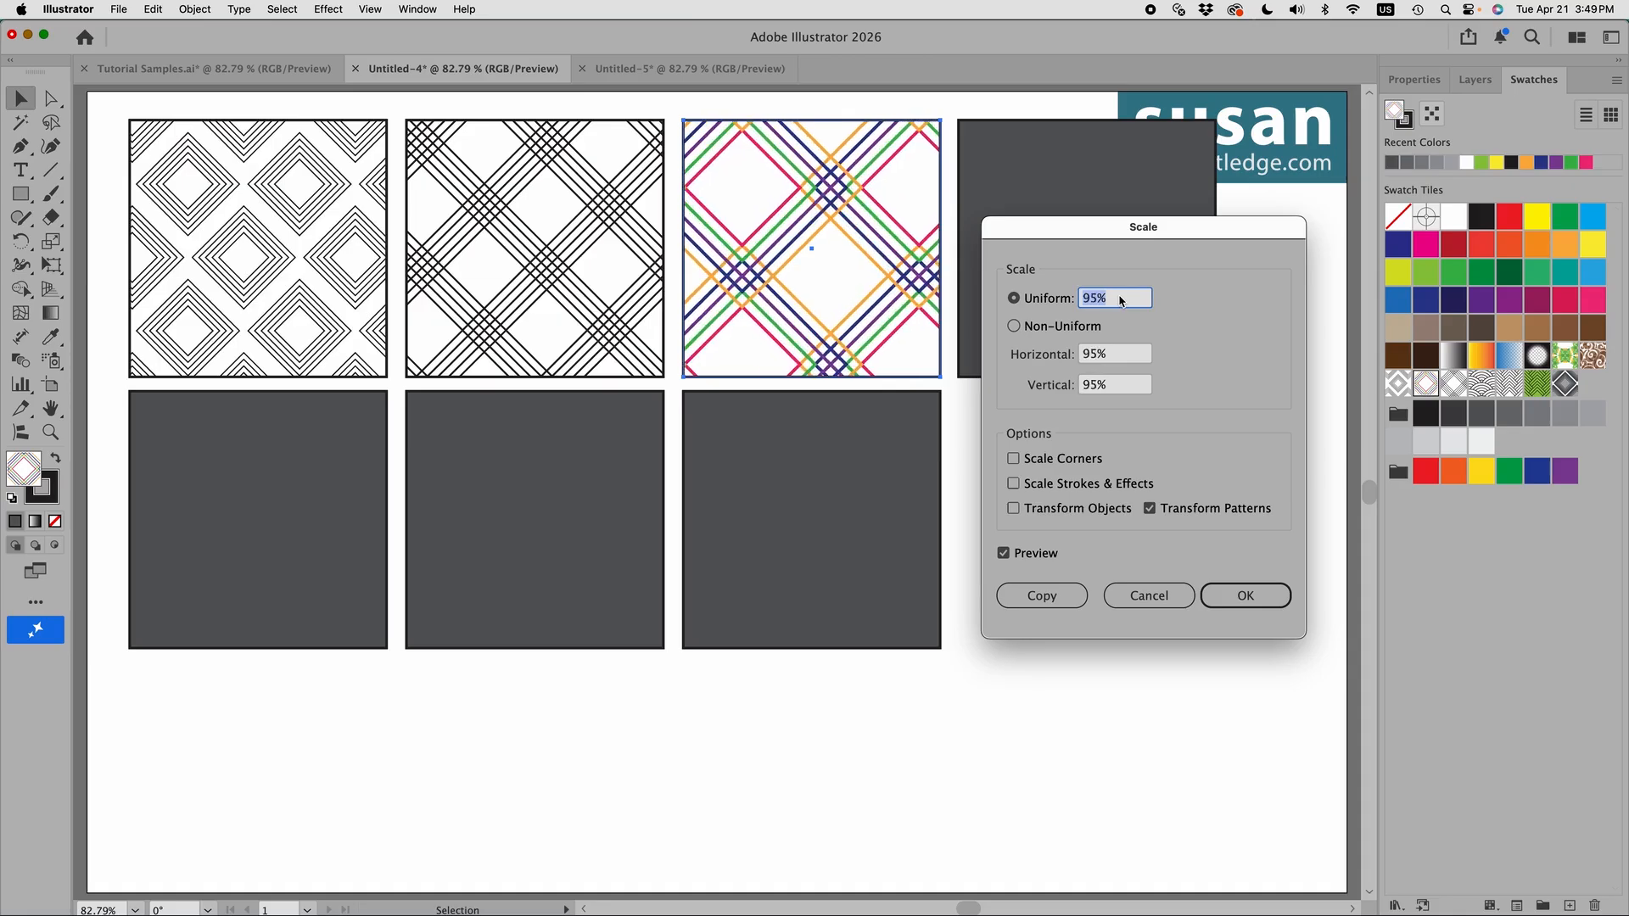
{"action": "key", "text": "Return"}
Fill the fourth upper square with the black overlapping-arcs pattern and scale only its pattern uniformly to 67%.
{"action": "left_click", "coordinate": [1077, 369], "text": "shift"}
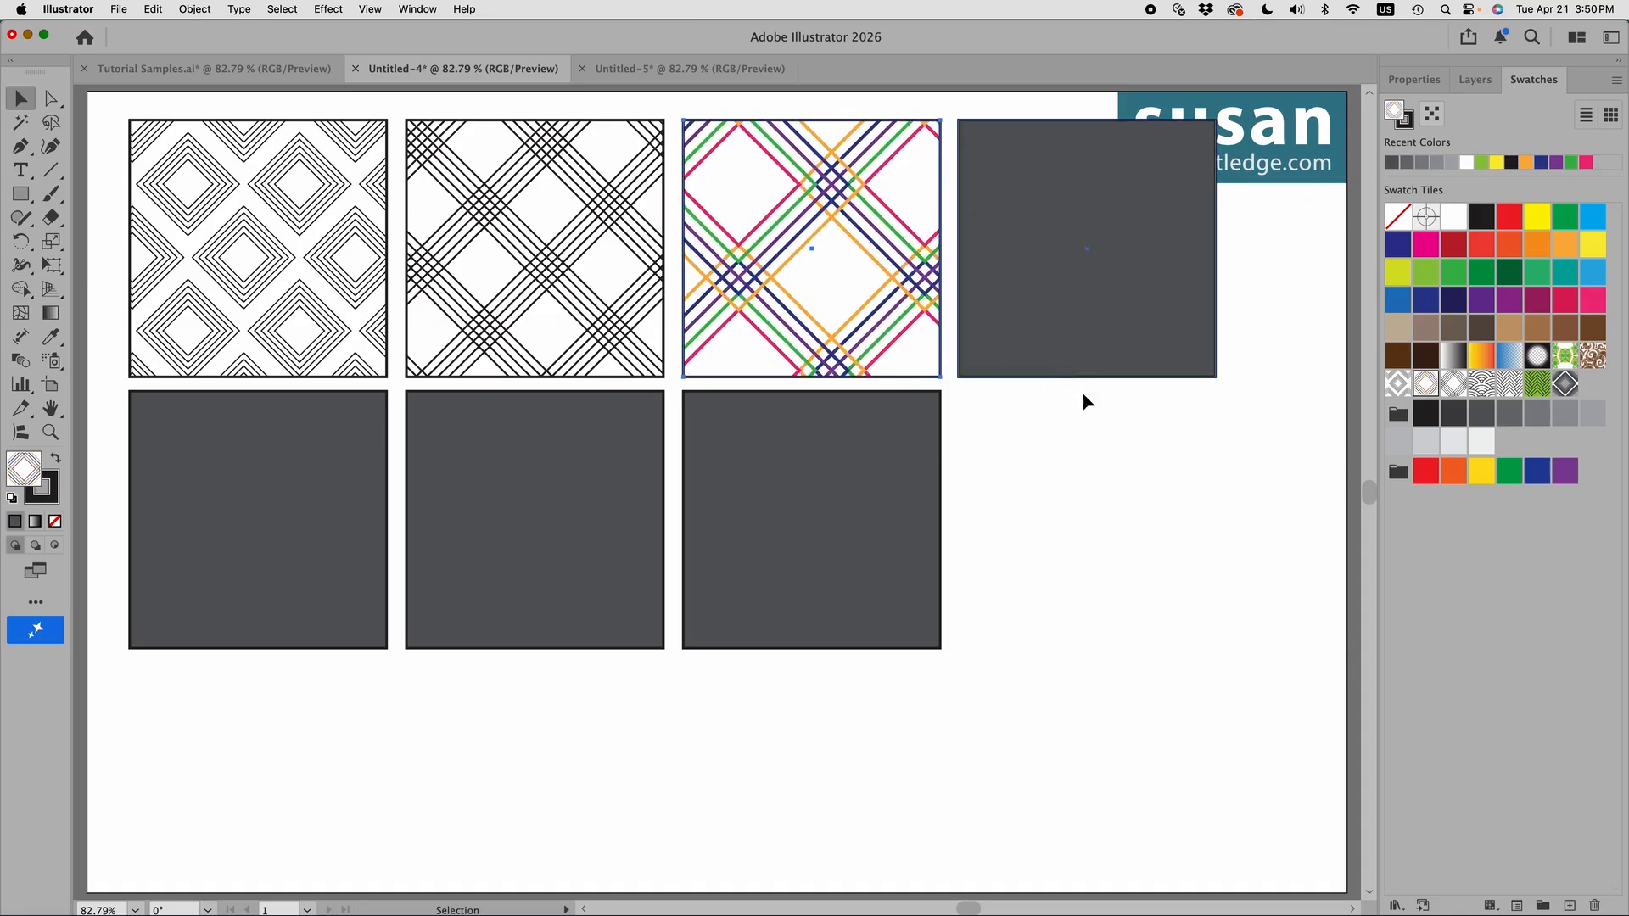
{"action": "left_click", "coordinate": [1104, 336]}
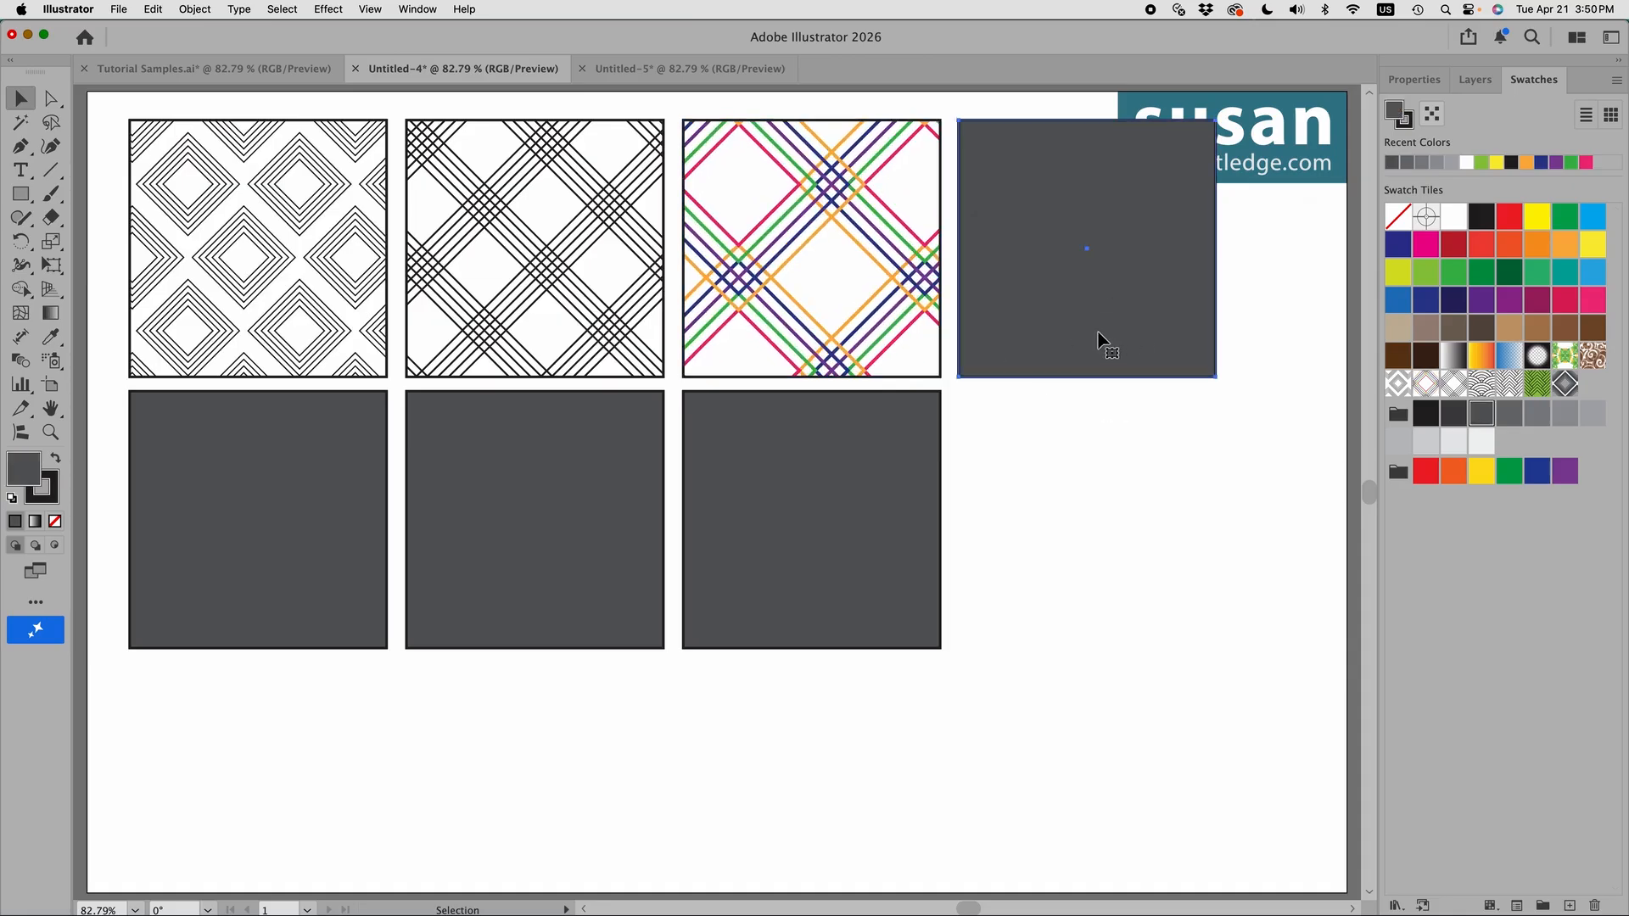
{"action": "left_click", "coordinate": [1481, 384]}
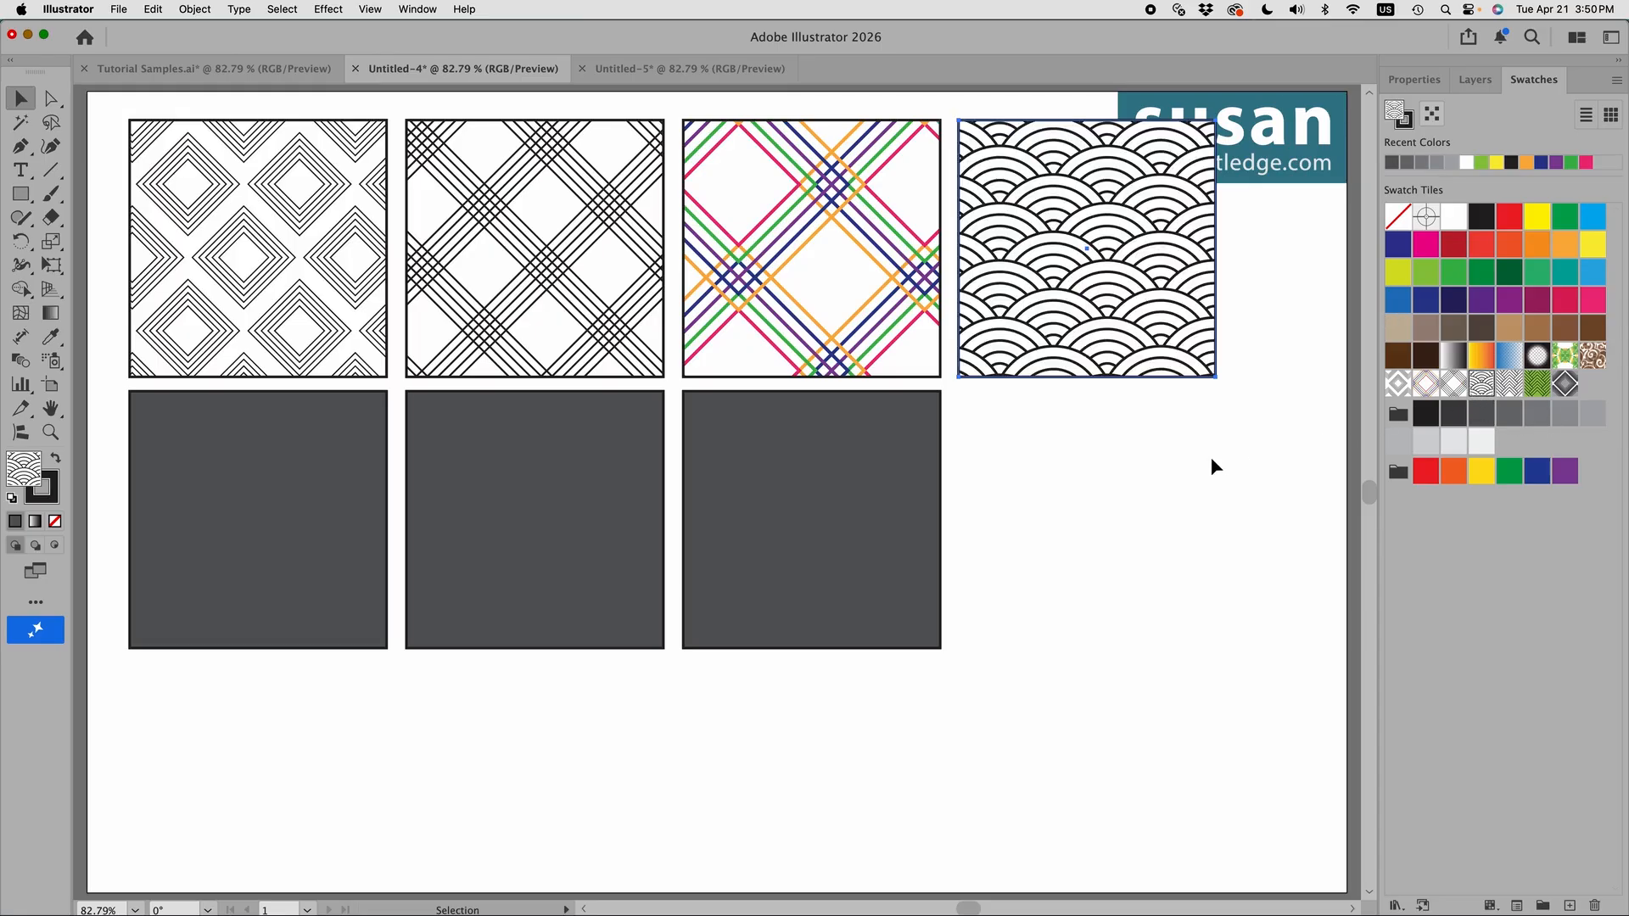
{"action": "left_click", "coordinate": [195, 9]}
{"action": "mouse_move", "coordinate": [220, 32]}
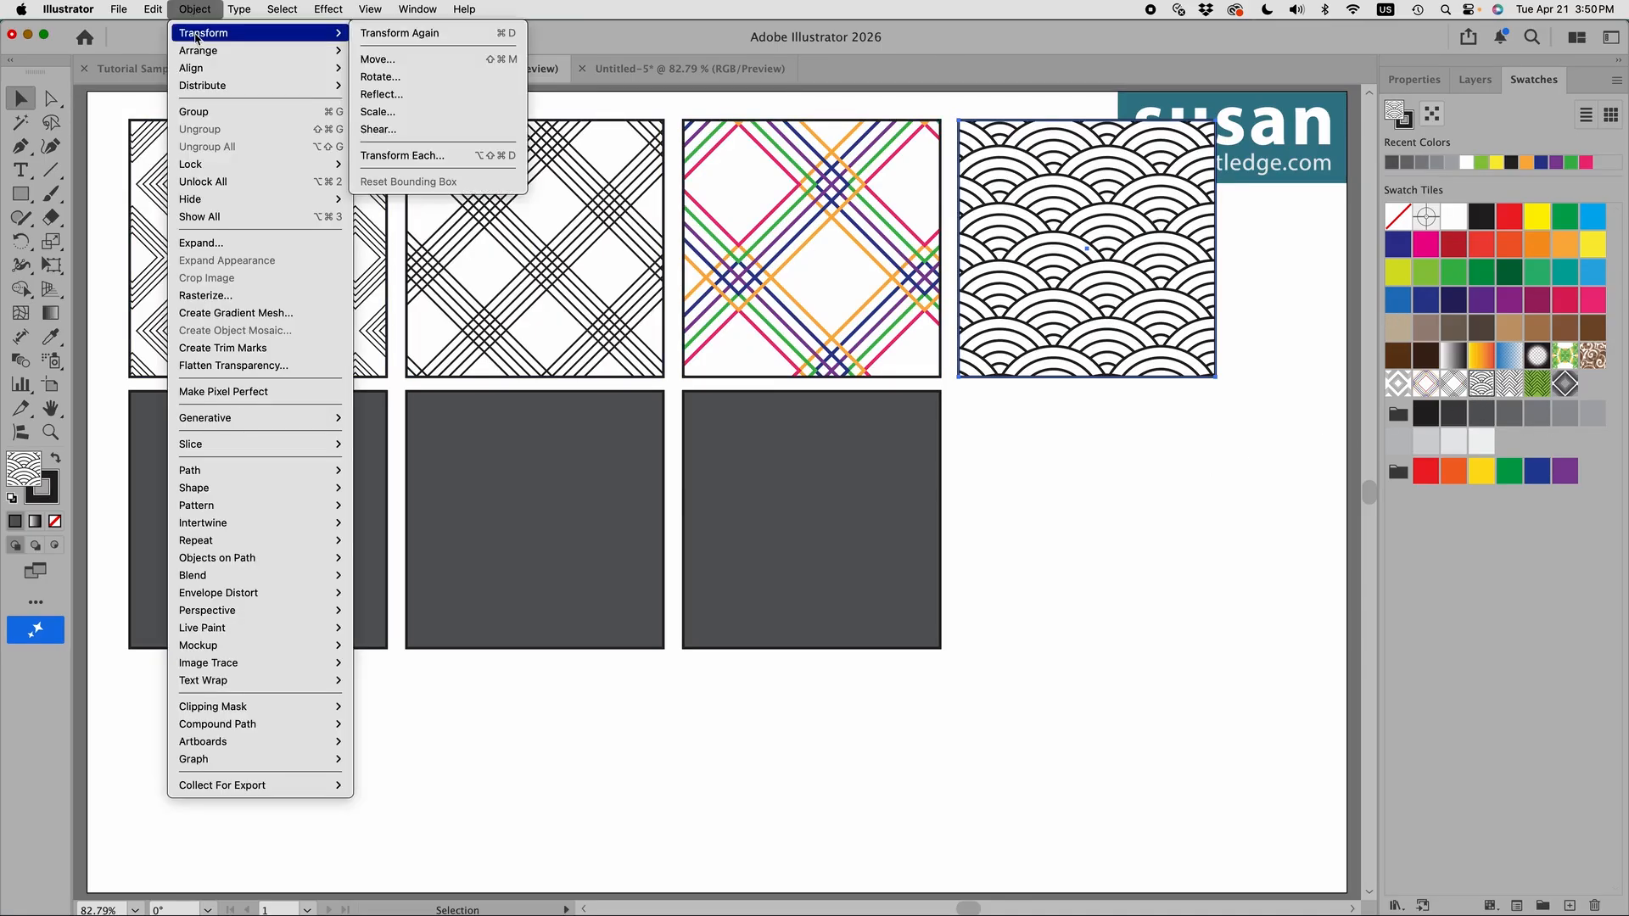
{"action": "left_click", "coordinate": [378, 111]}
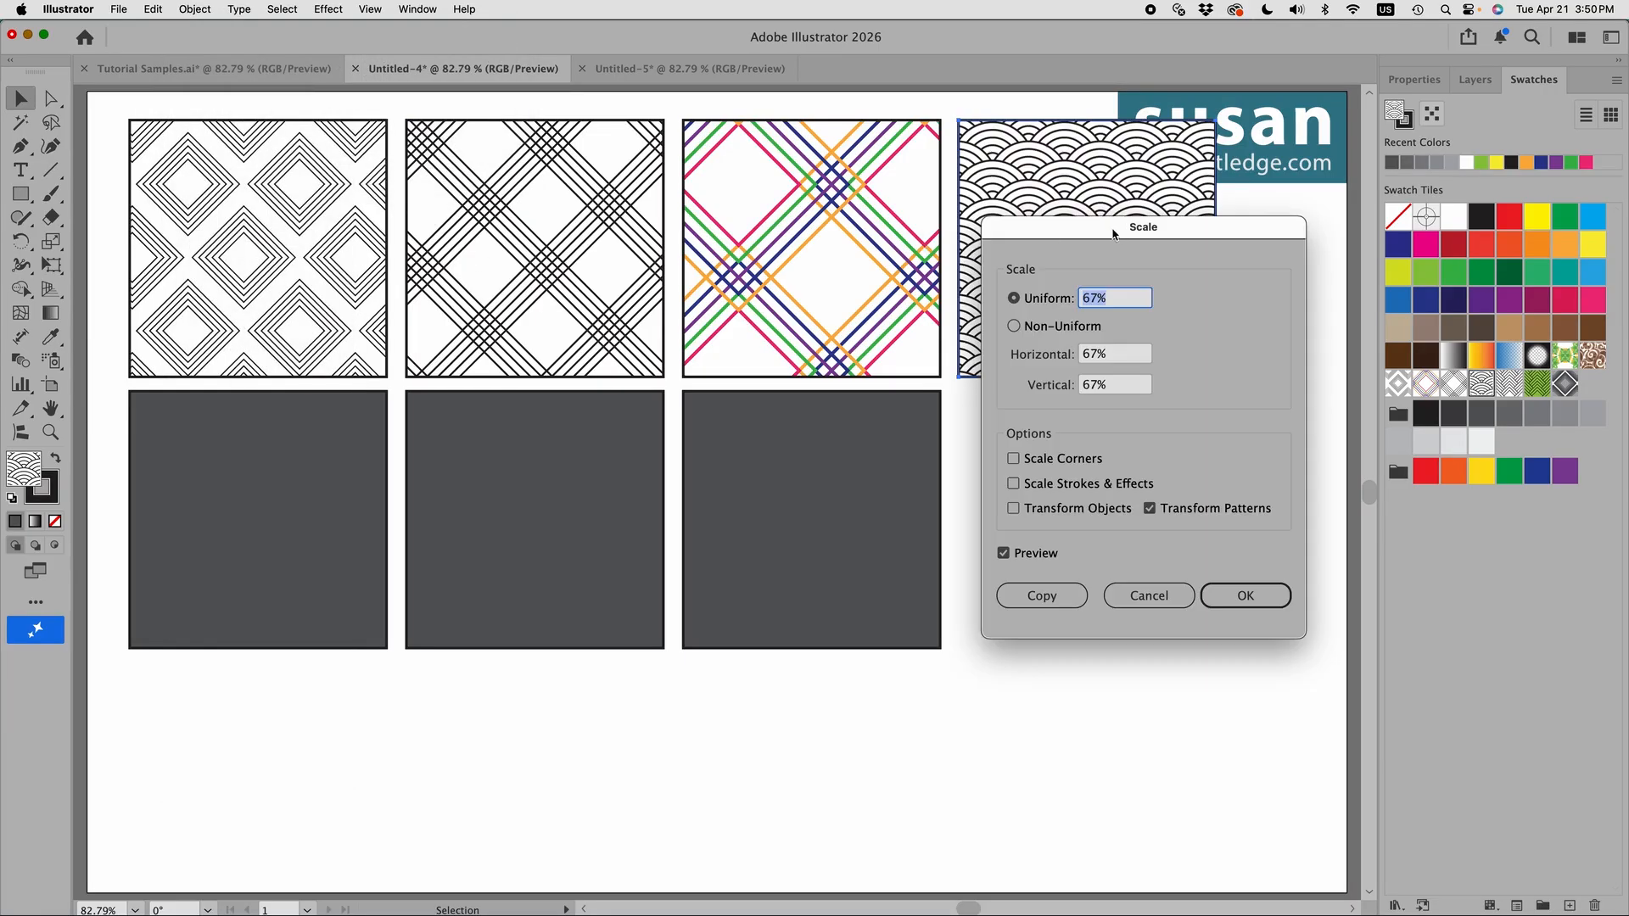
{"action": "left_click_drag", "start_coordinate": [1114, 234], "coordinate": [1090, 399]}
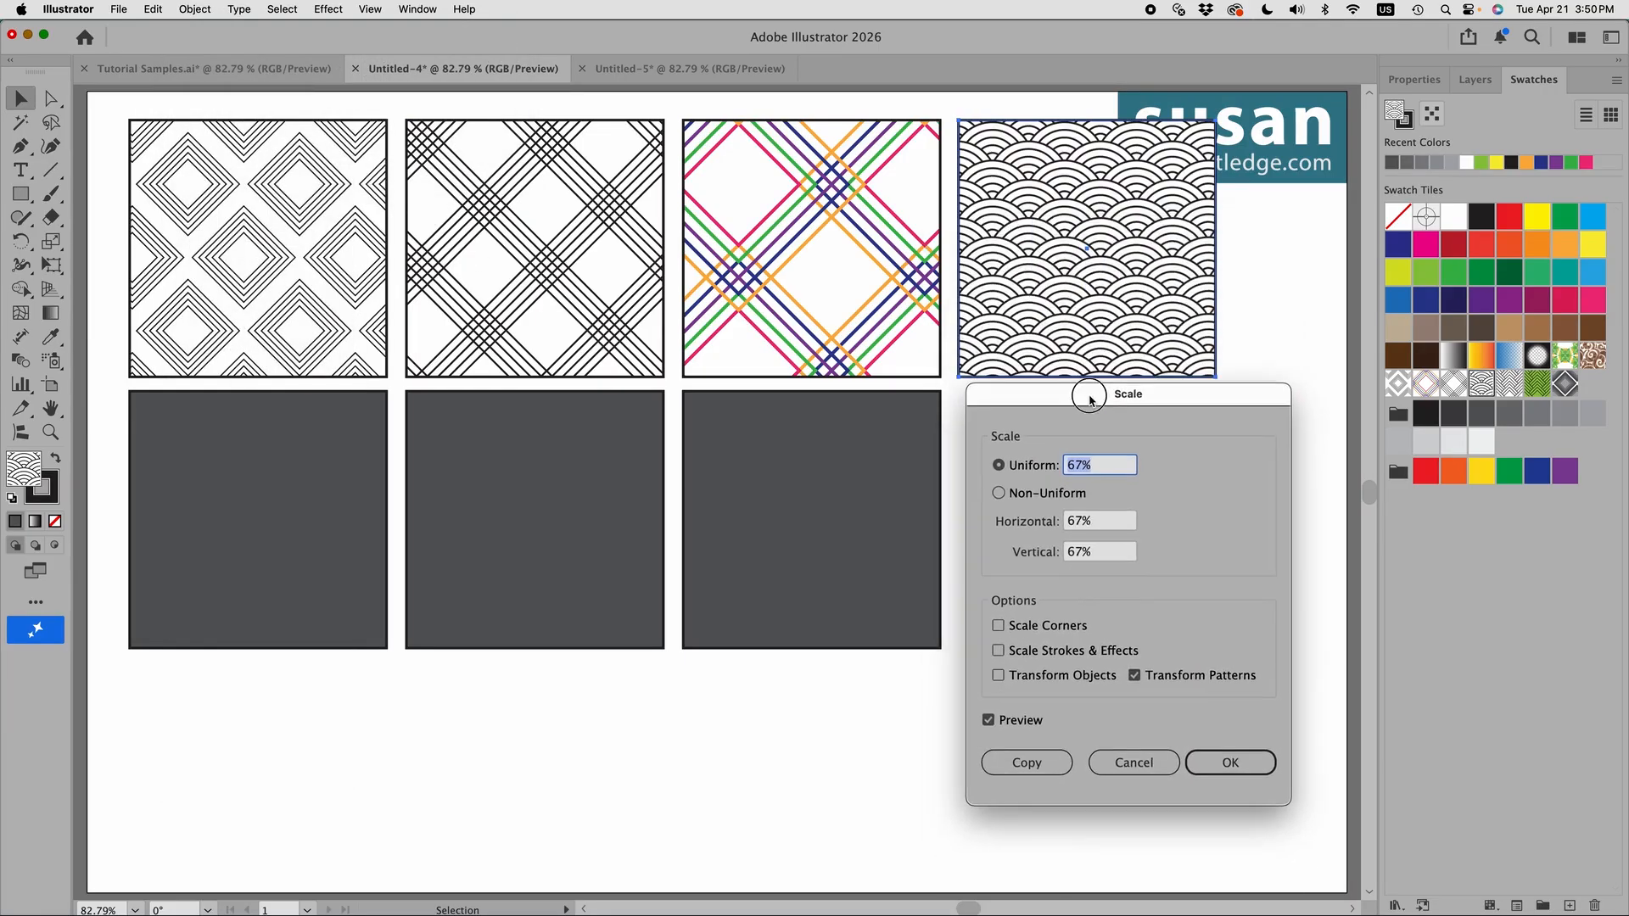
{"action": "left_click", "coordinate": [1227, 762]}
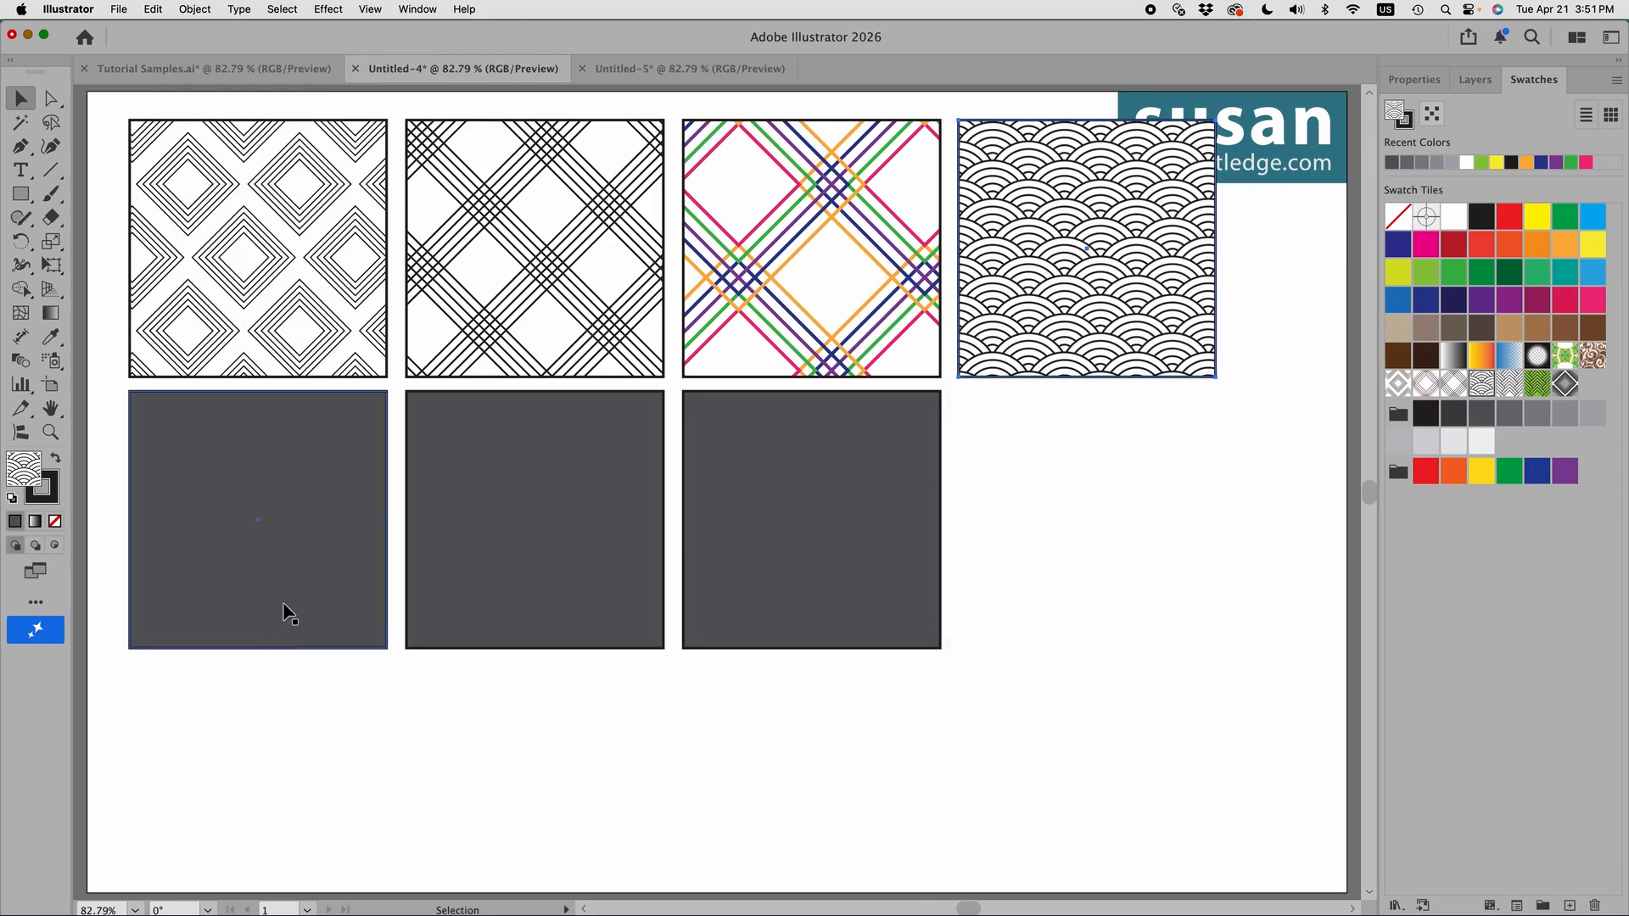
Fill the first square in the lower row with the black herringbone-like chevron line pattern swatch.
{"action": "left_click", "coordinate": [308, 560]}
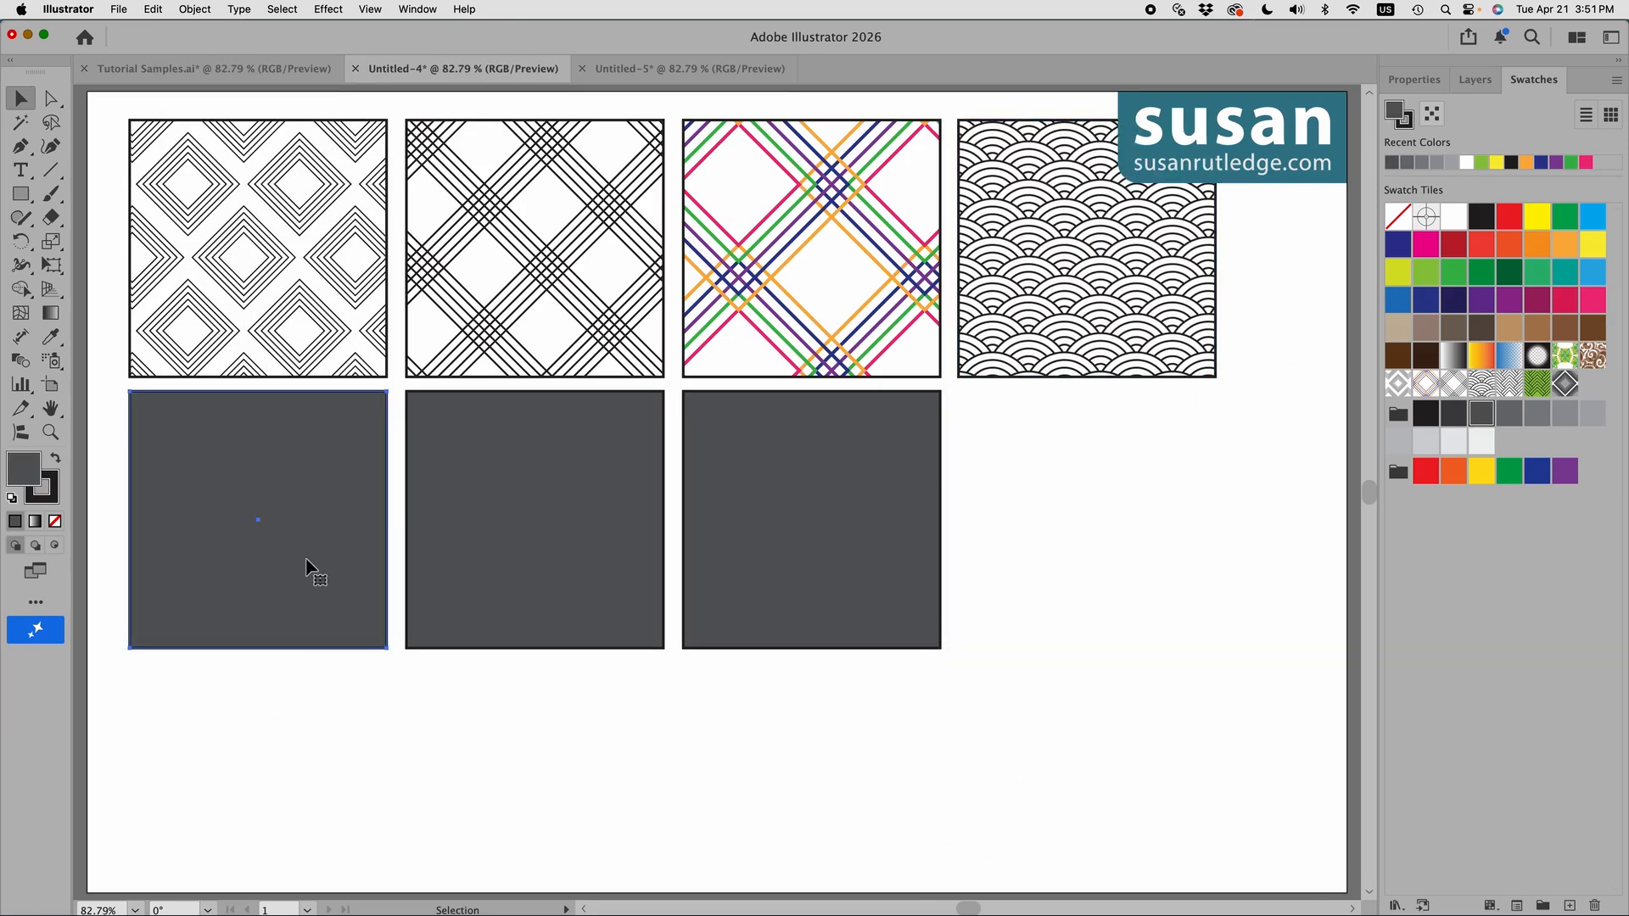
{"action": "left_click", "coordinate": [810, 575], "text": "shift"}
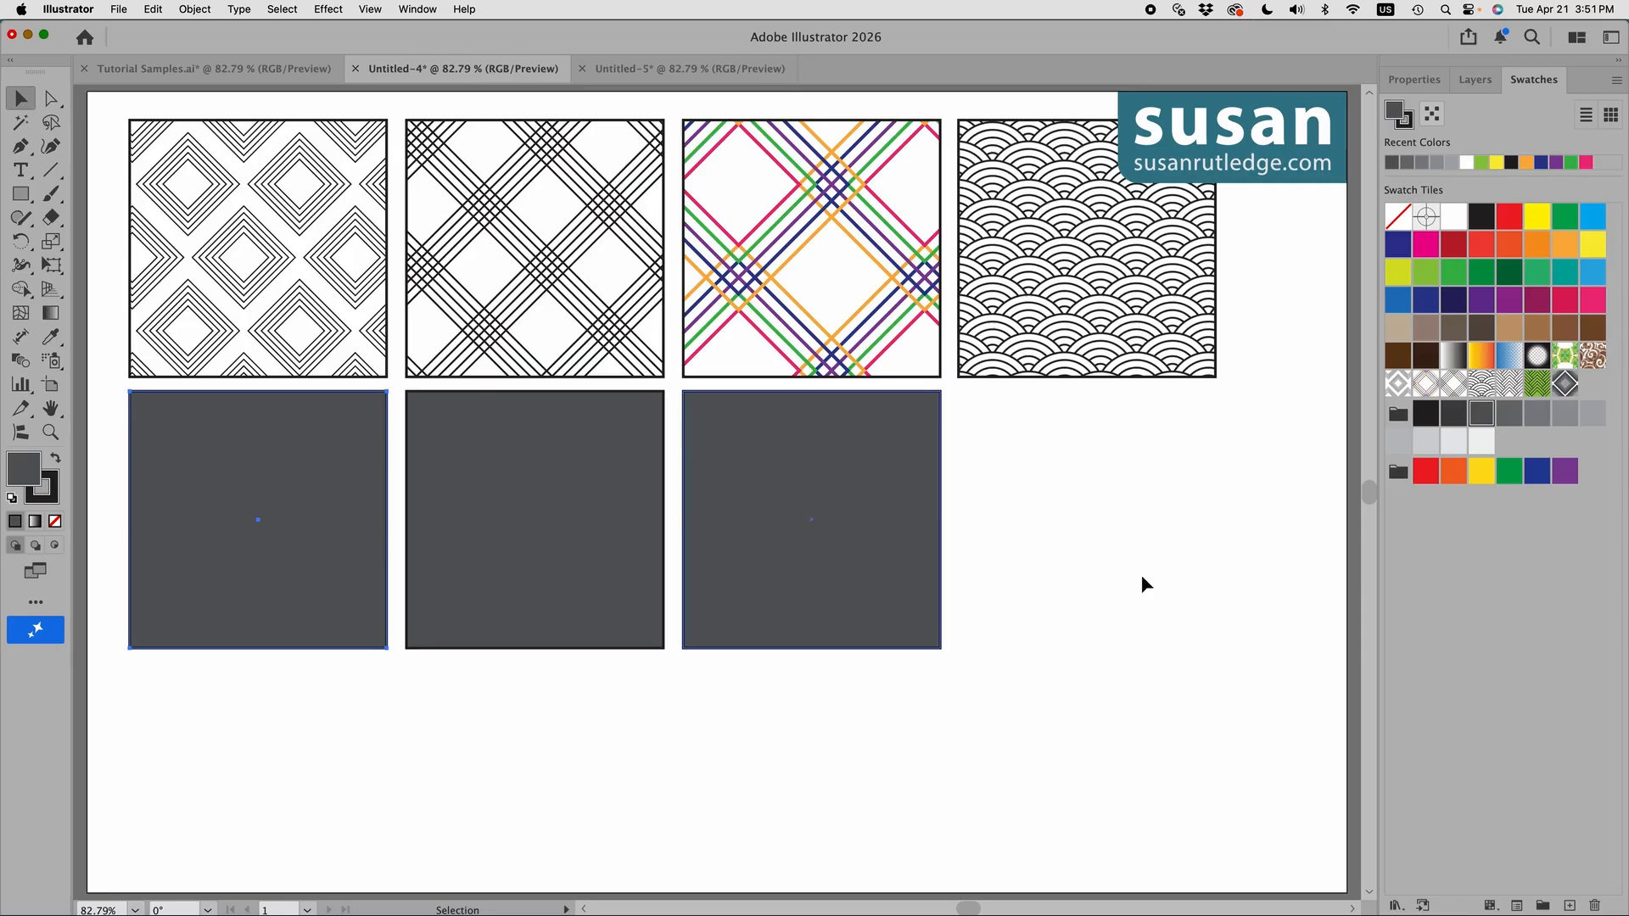
{"action": "left_click", "coordinate": [1509, 383]}
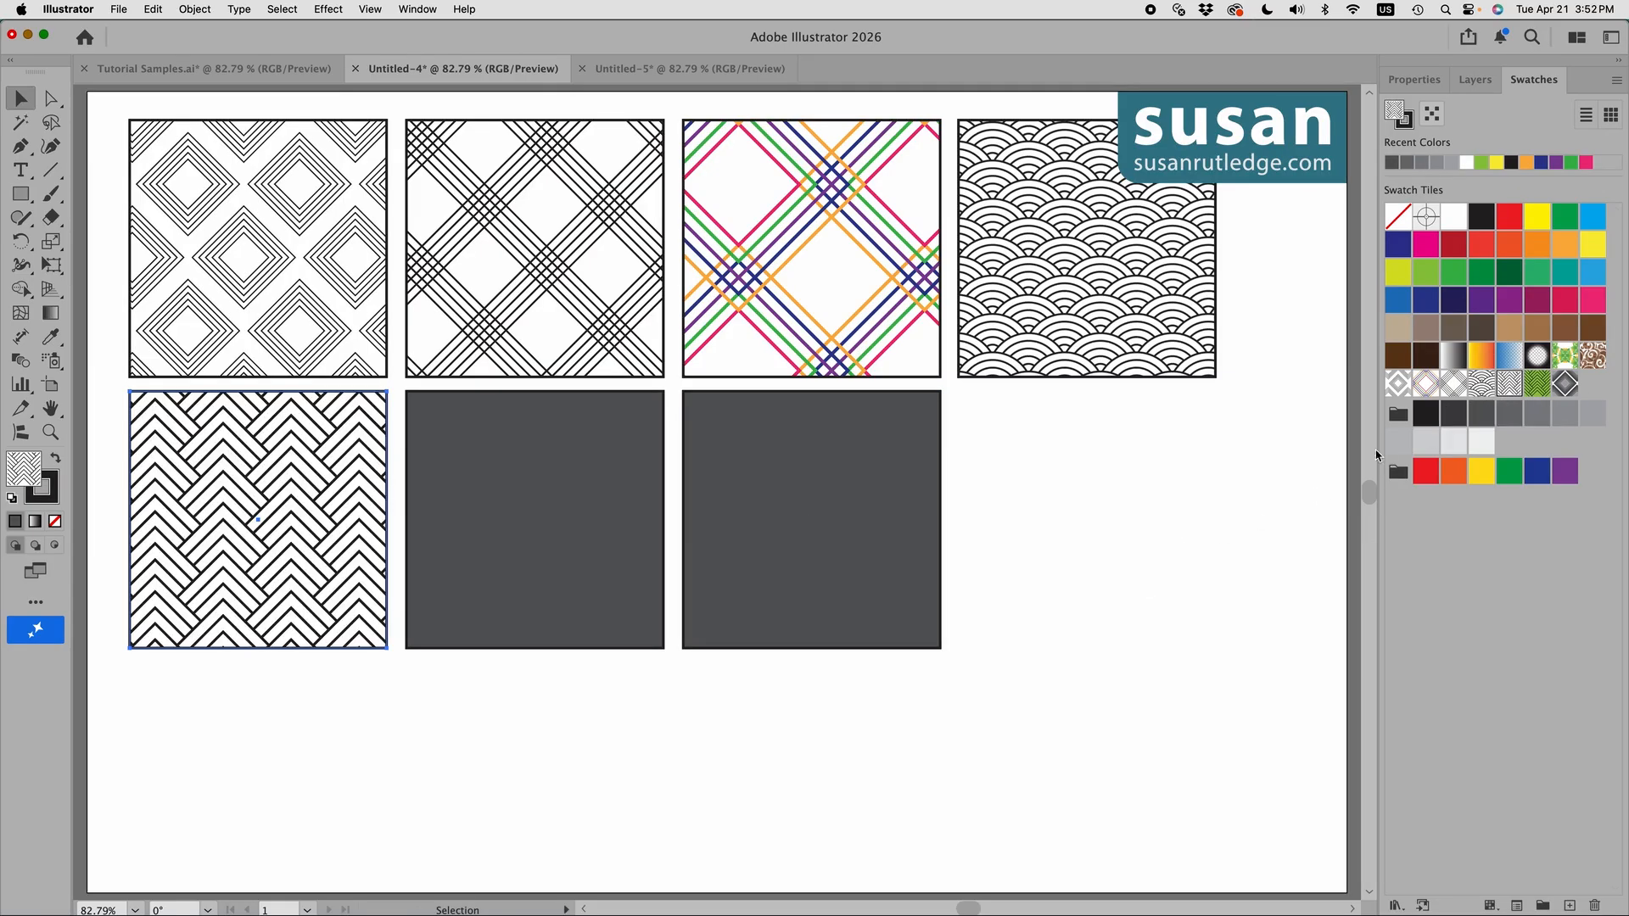
Scale only the pattern inside the first lower square uniformly to 67%, leaving the square itself untransformed.
{"action": "left_click", "coordinate": [195, 10]}
{"action": "mouse_move", "coordinate": [206, 34]}
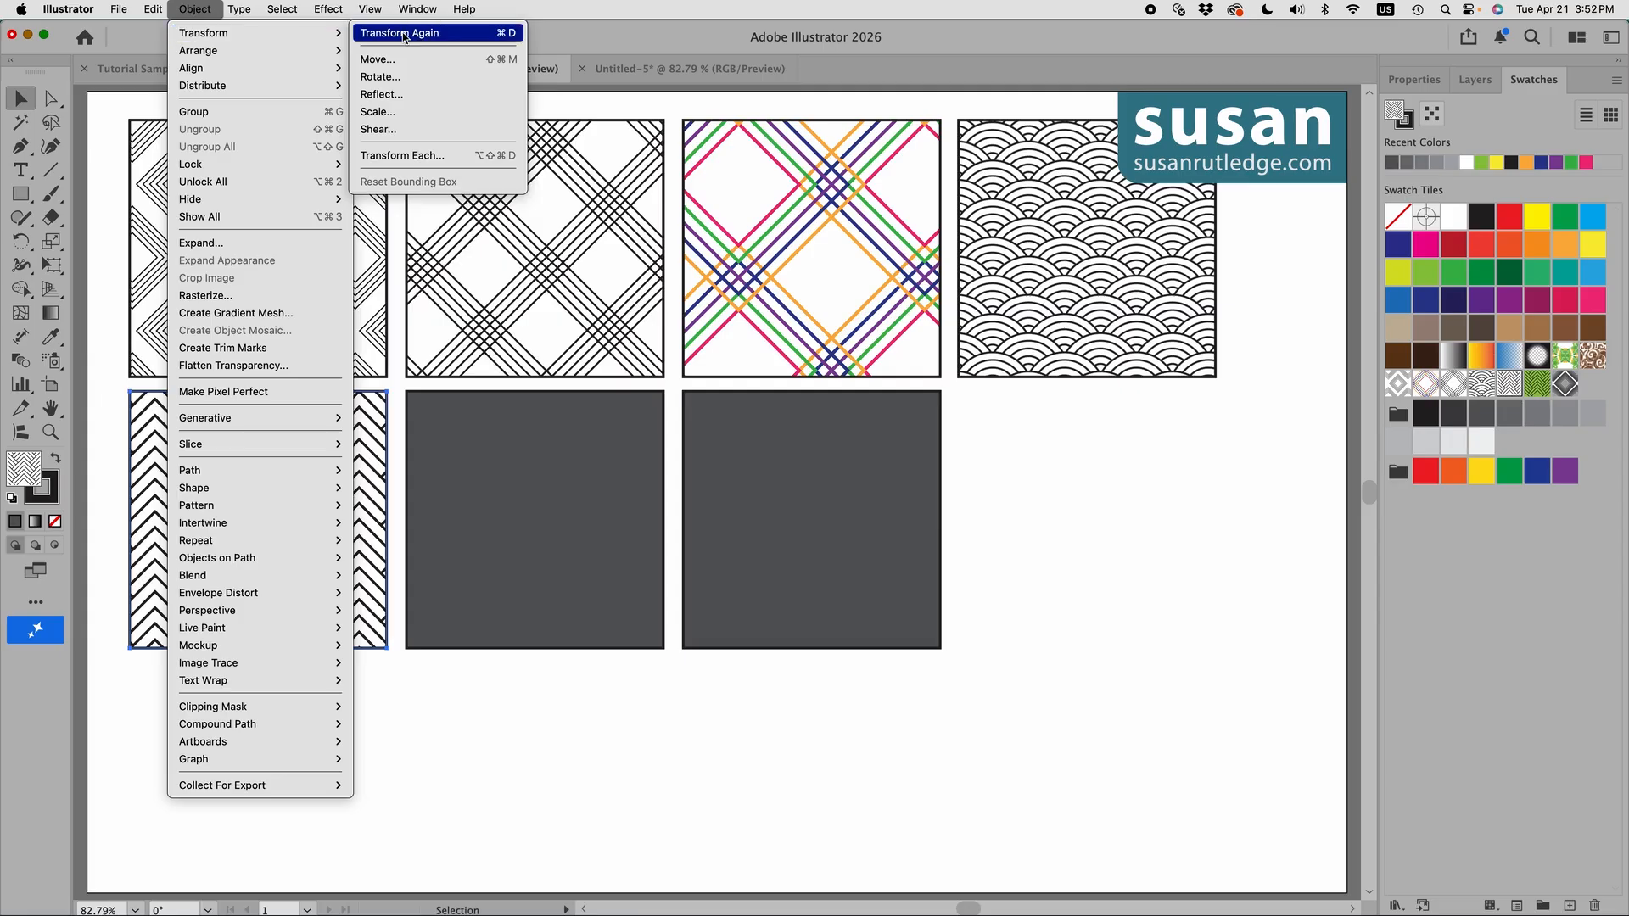
{"action": "left_click", "coordinate": [422, 111]}
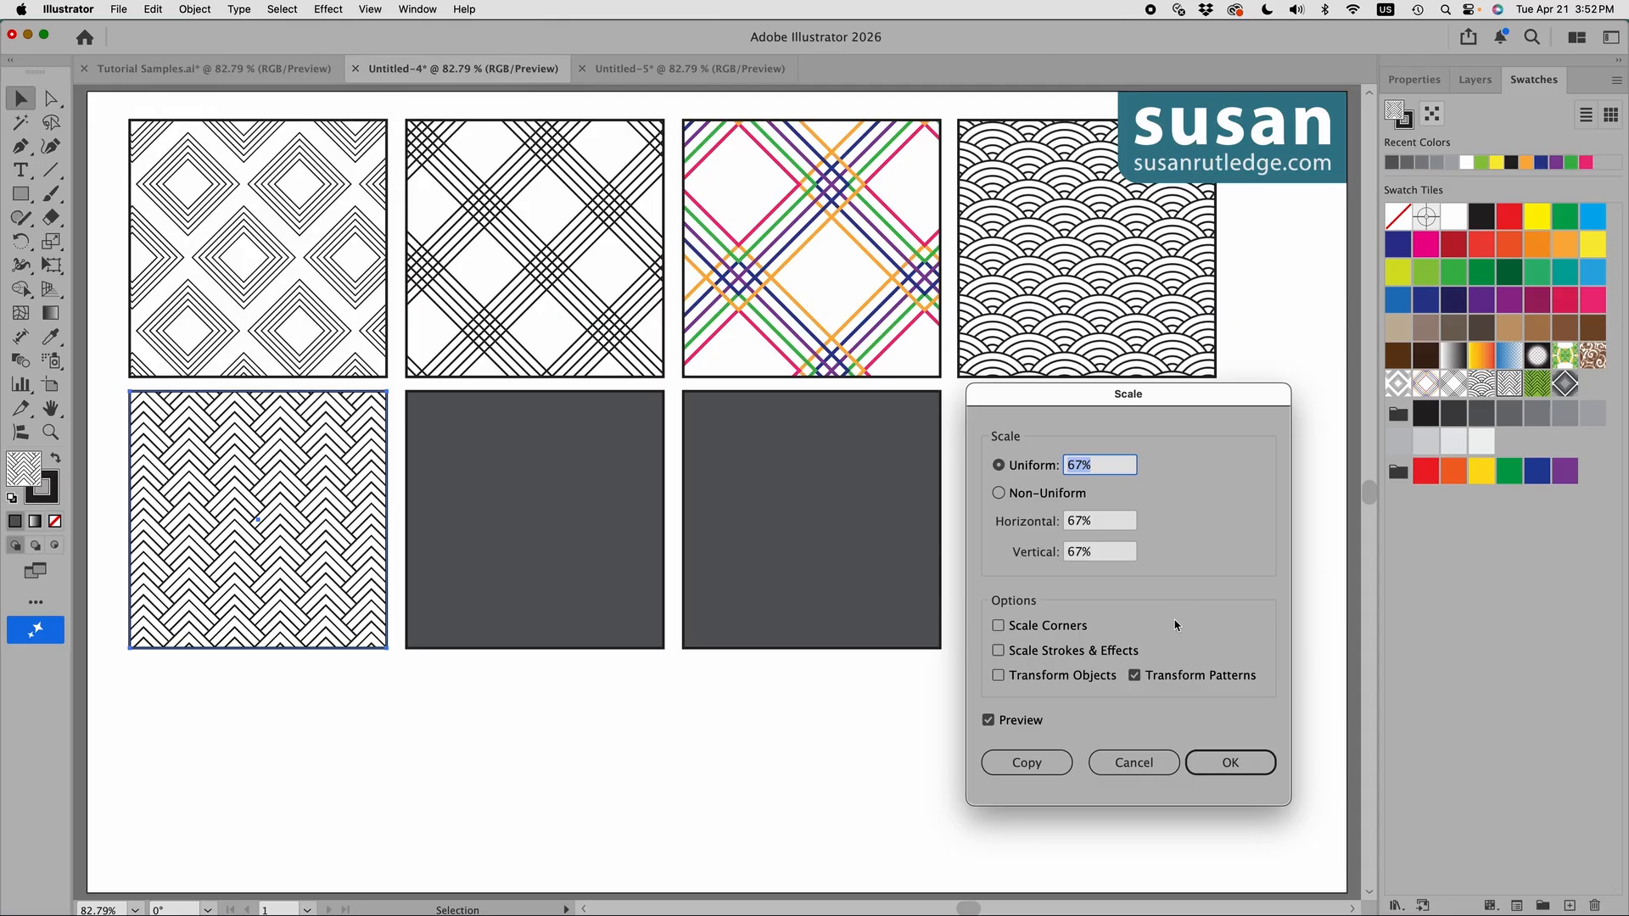
{"action": "left_click", "coordinate": [1216, 774]}
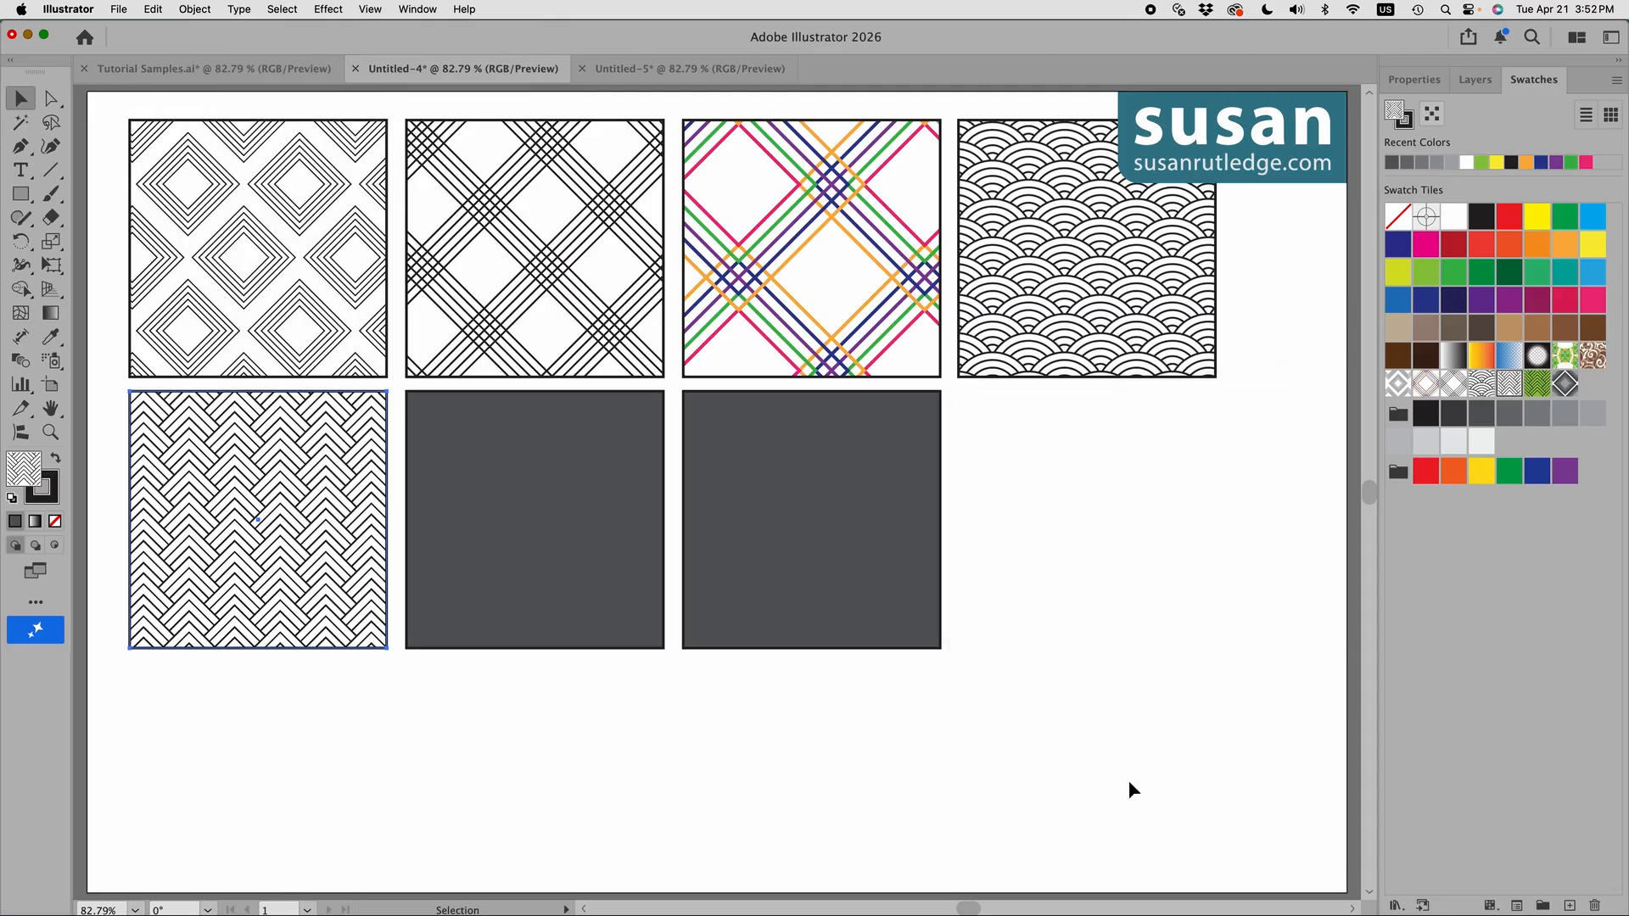
Fill the second lower square with the green chevron pattern swatch and scale only its pattern uniformly to 67%.
{"action": "left_click", "coordinate": [521, 557]}
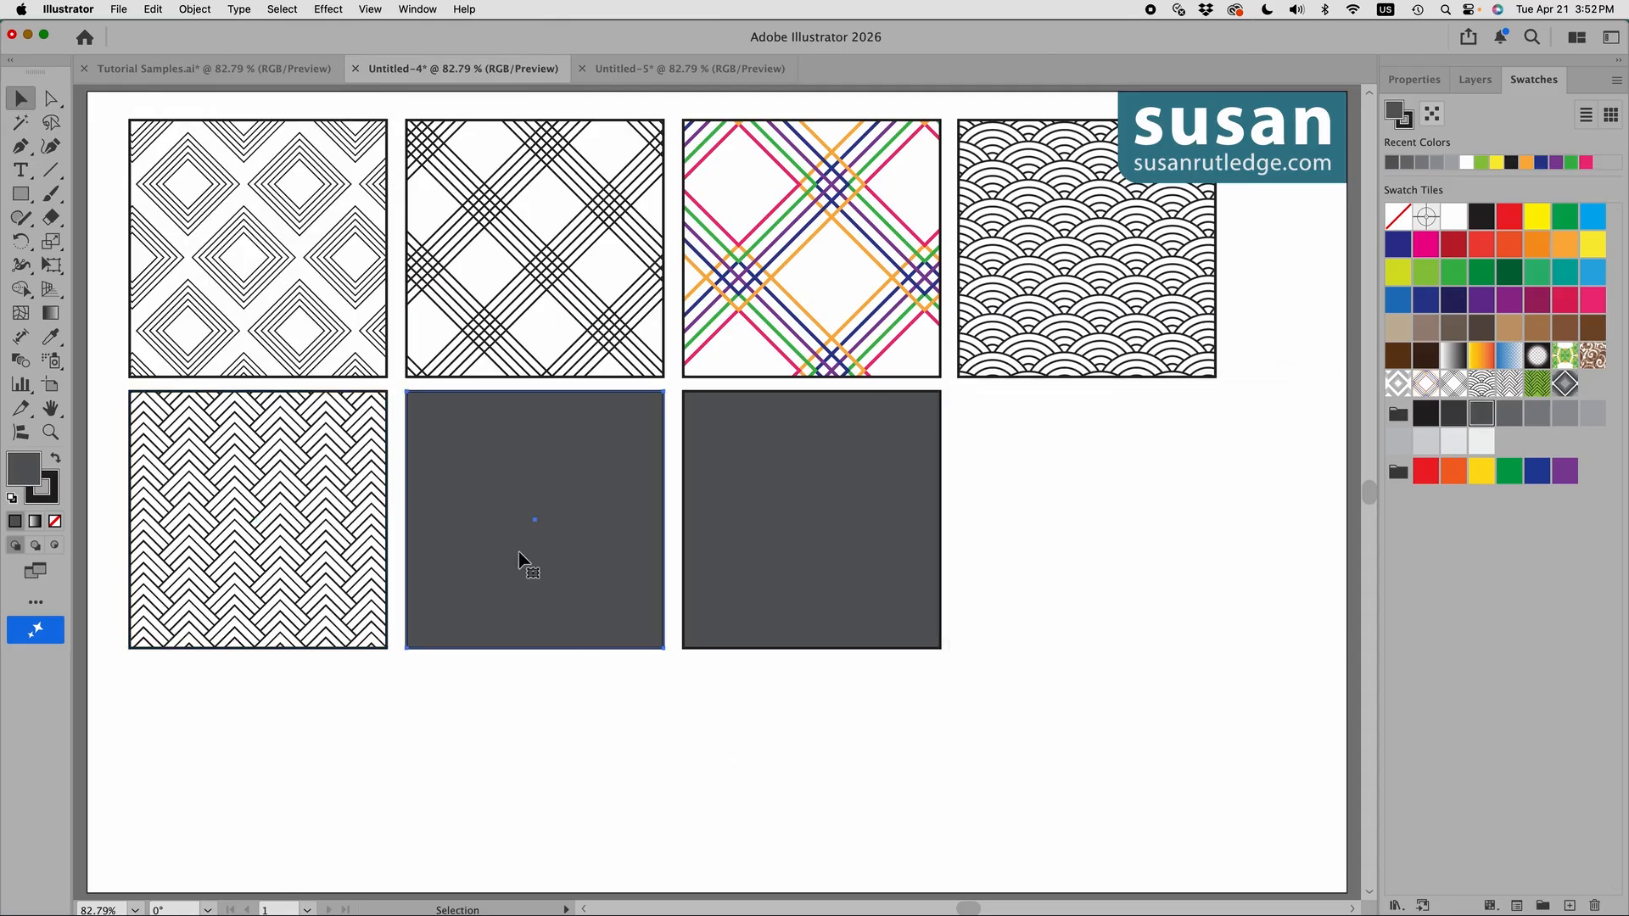
{"action": "left_click", "coordinate": [1528, 394]}
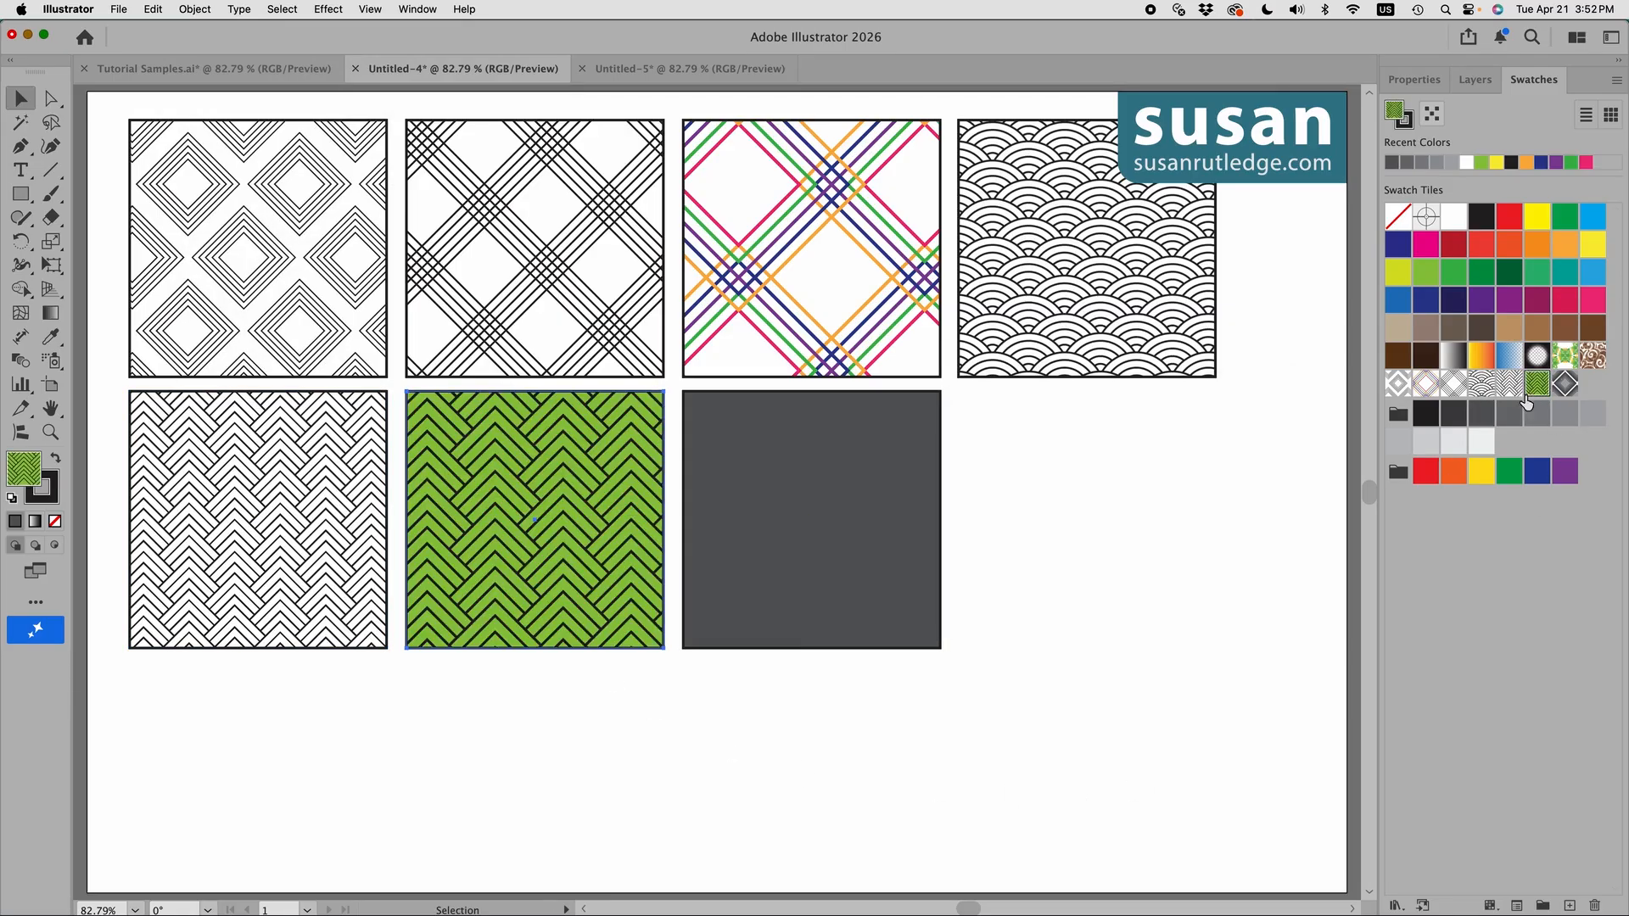
{"action": "left_click", "coordinate": [195, 9]}
{"action": "mouse_move", "coordinate": [280, 34]}
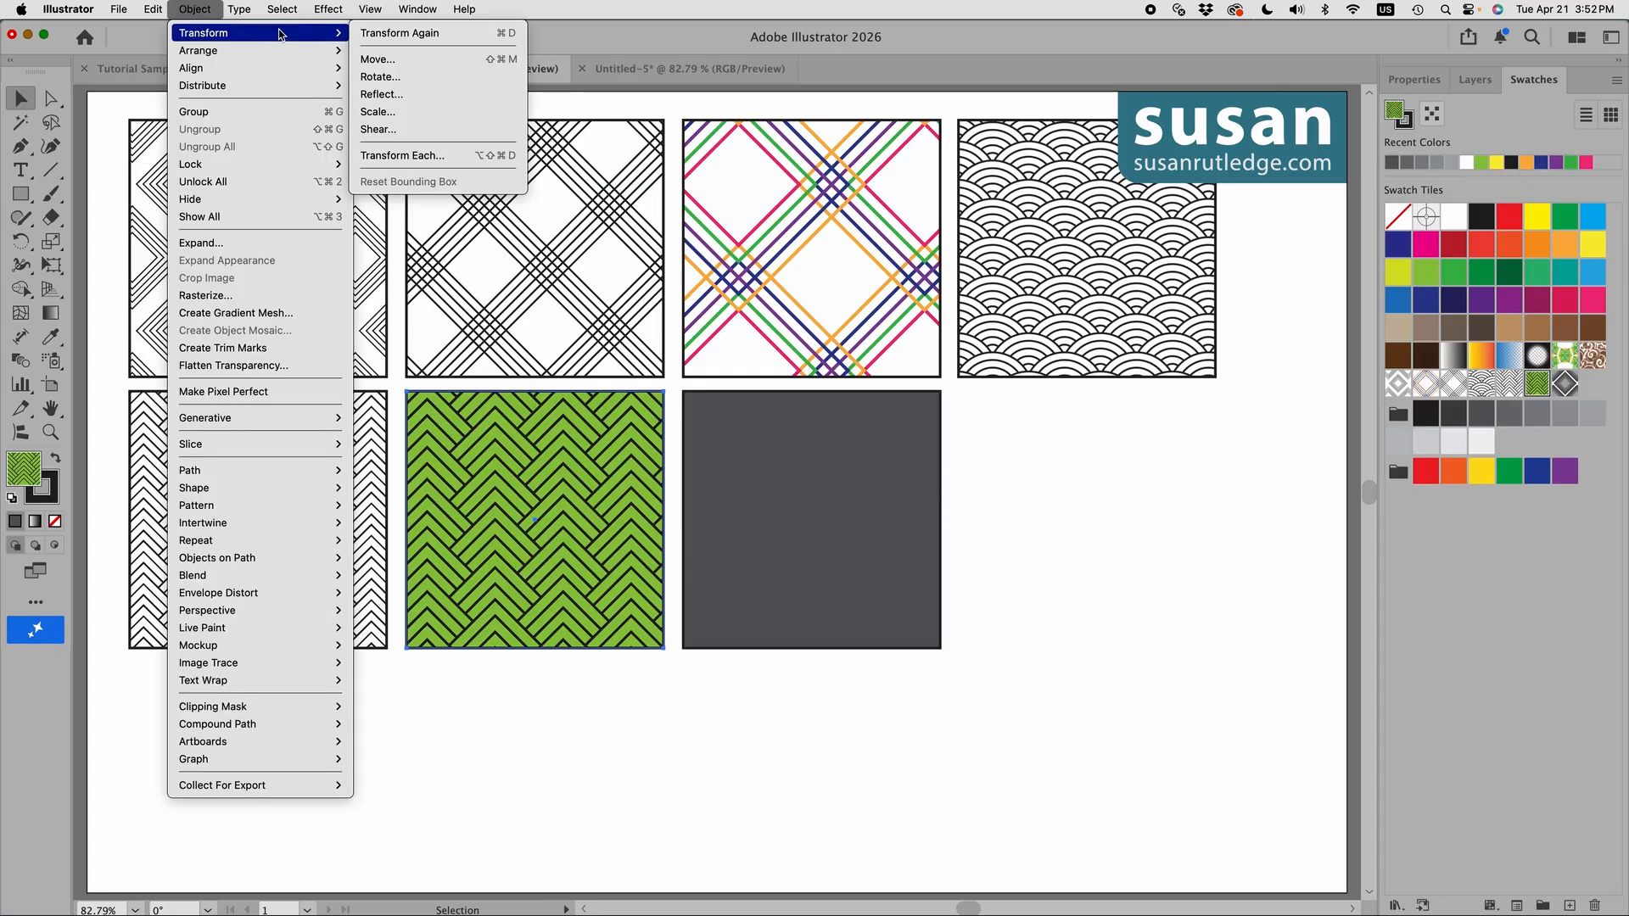
{"action": "left_click", "coordinate": [395, 113]}
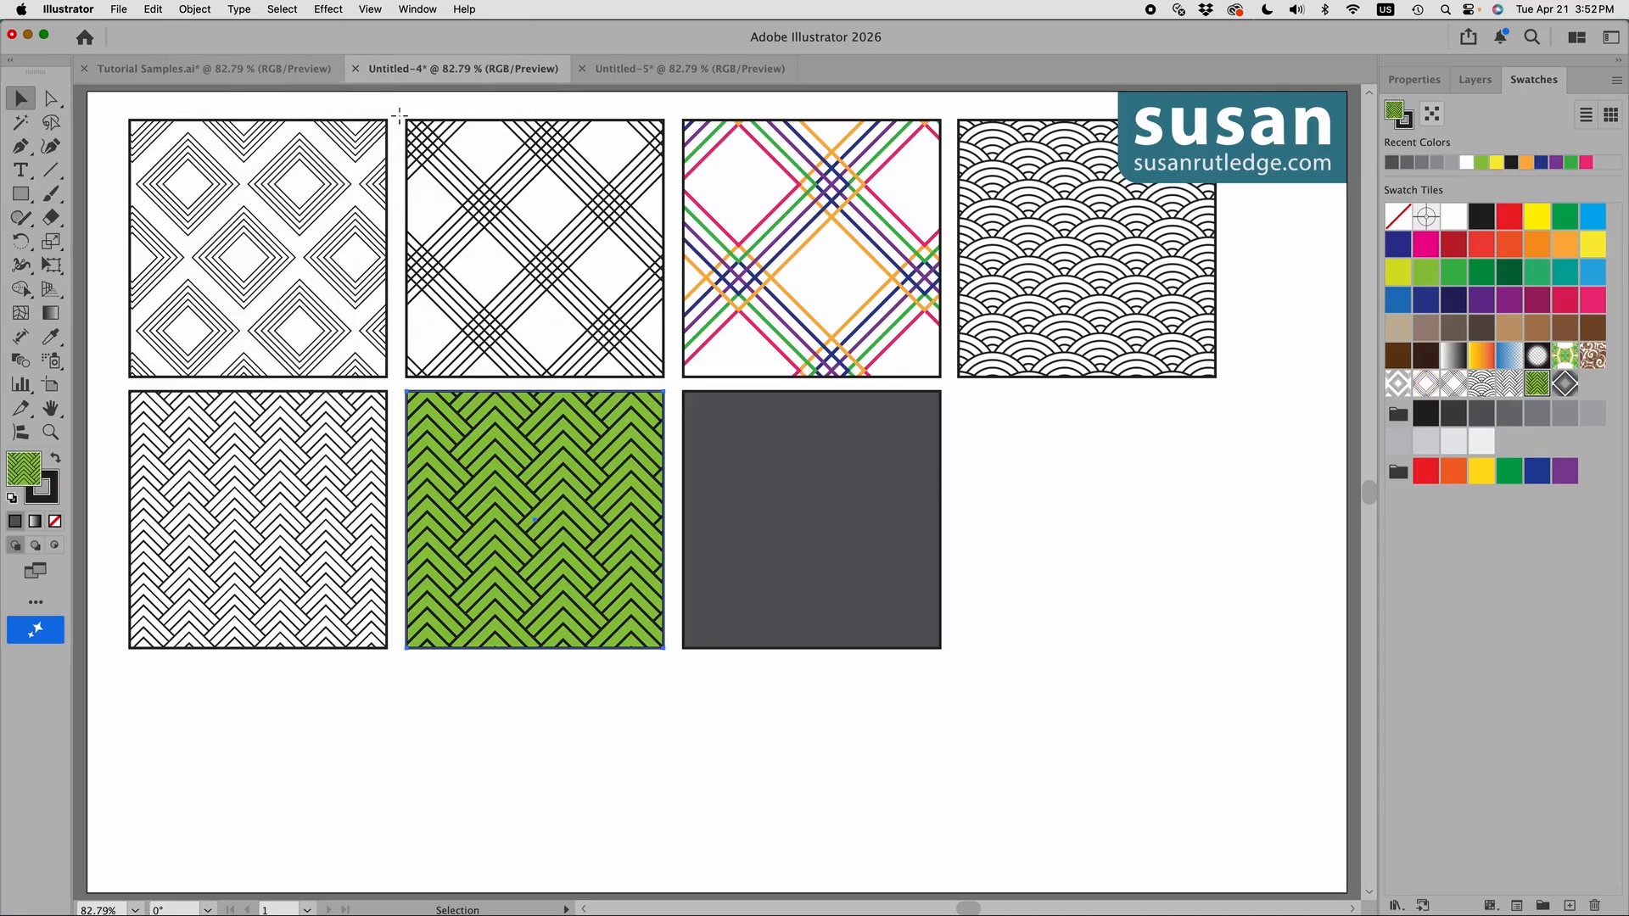
{"action": "left_click", "coordinate": [1230, 762]}
Fill the third lower square with the gray concentric-diamond pattern, scale only its pattern uniformly to 38%, and deselect the square.
{"action": "left_click", "coordinate": [853, 507]}
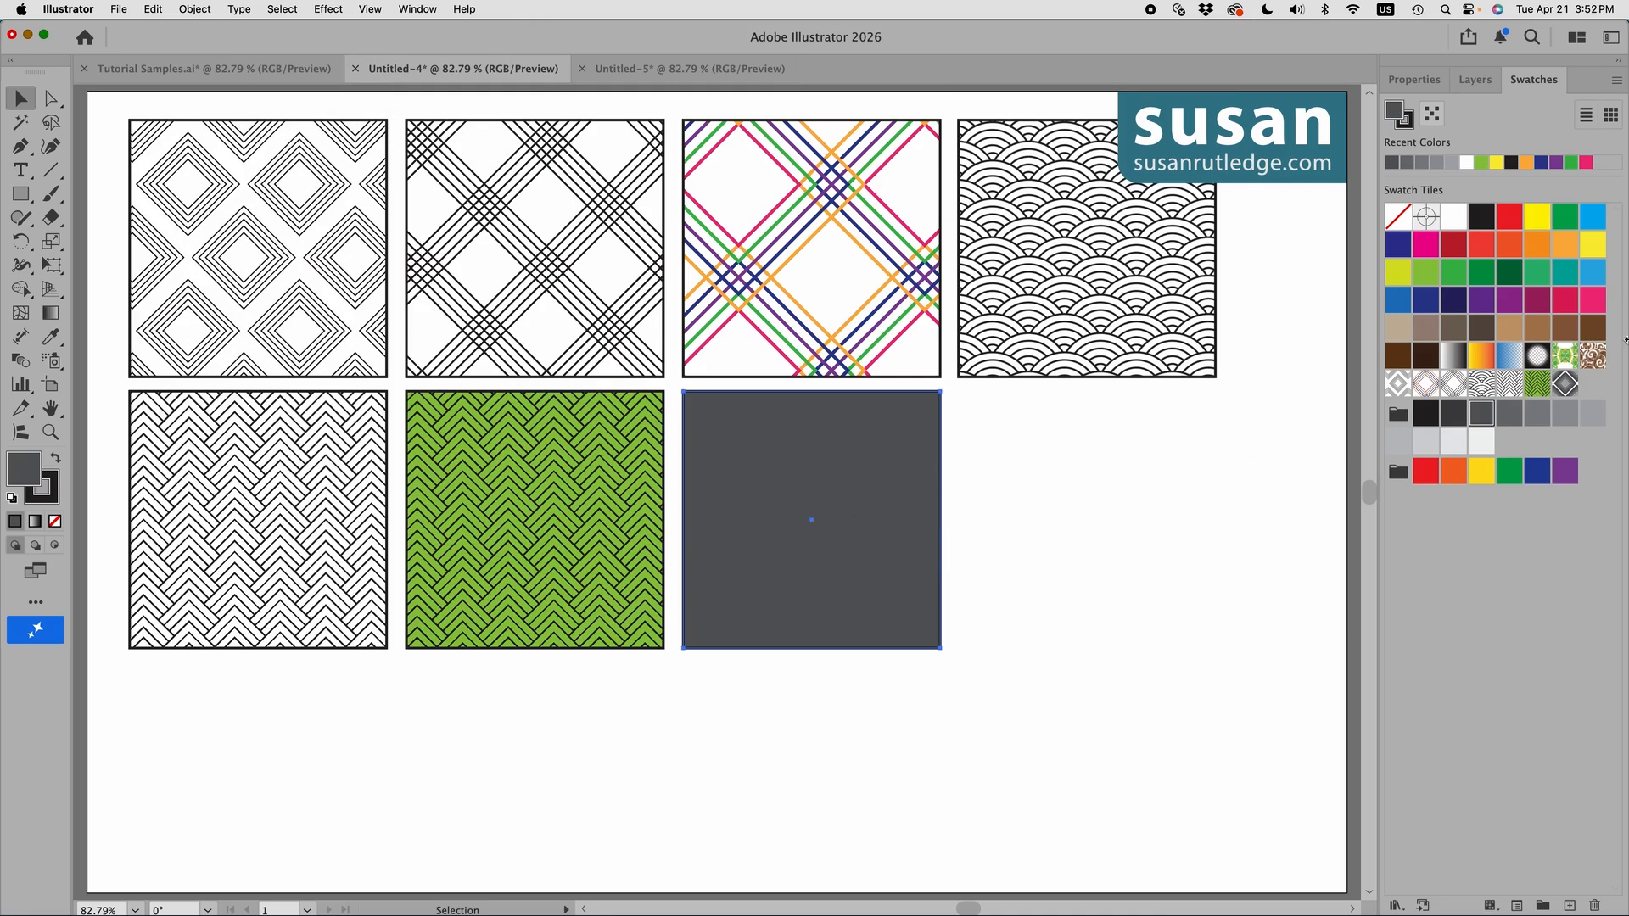
{"action": "left_click", "coordinate": [1566, 384]}
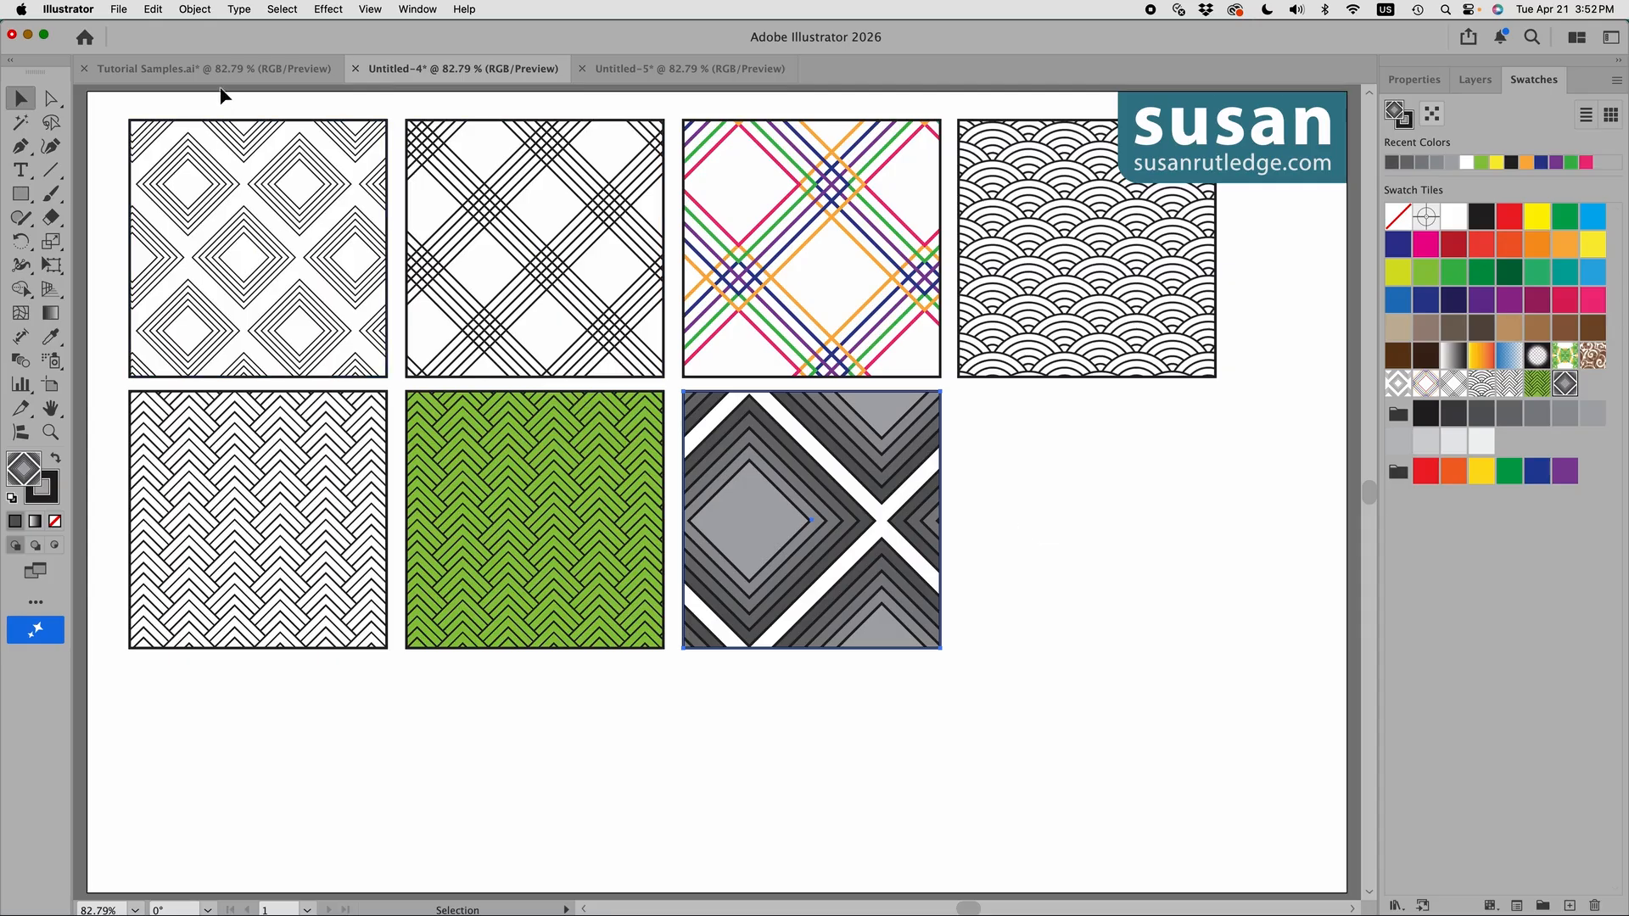
{"action": "left_click", "coordinate": [194, 11]}
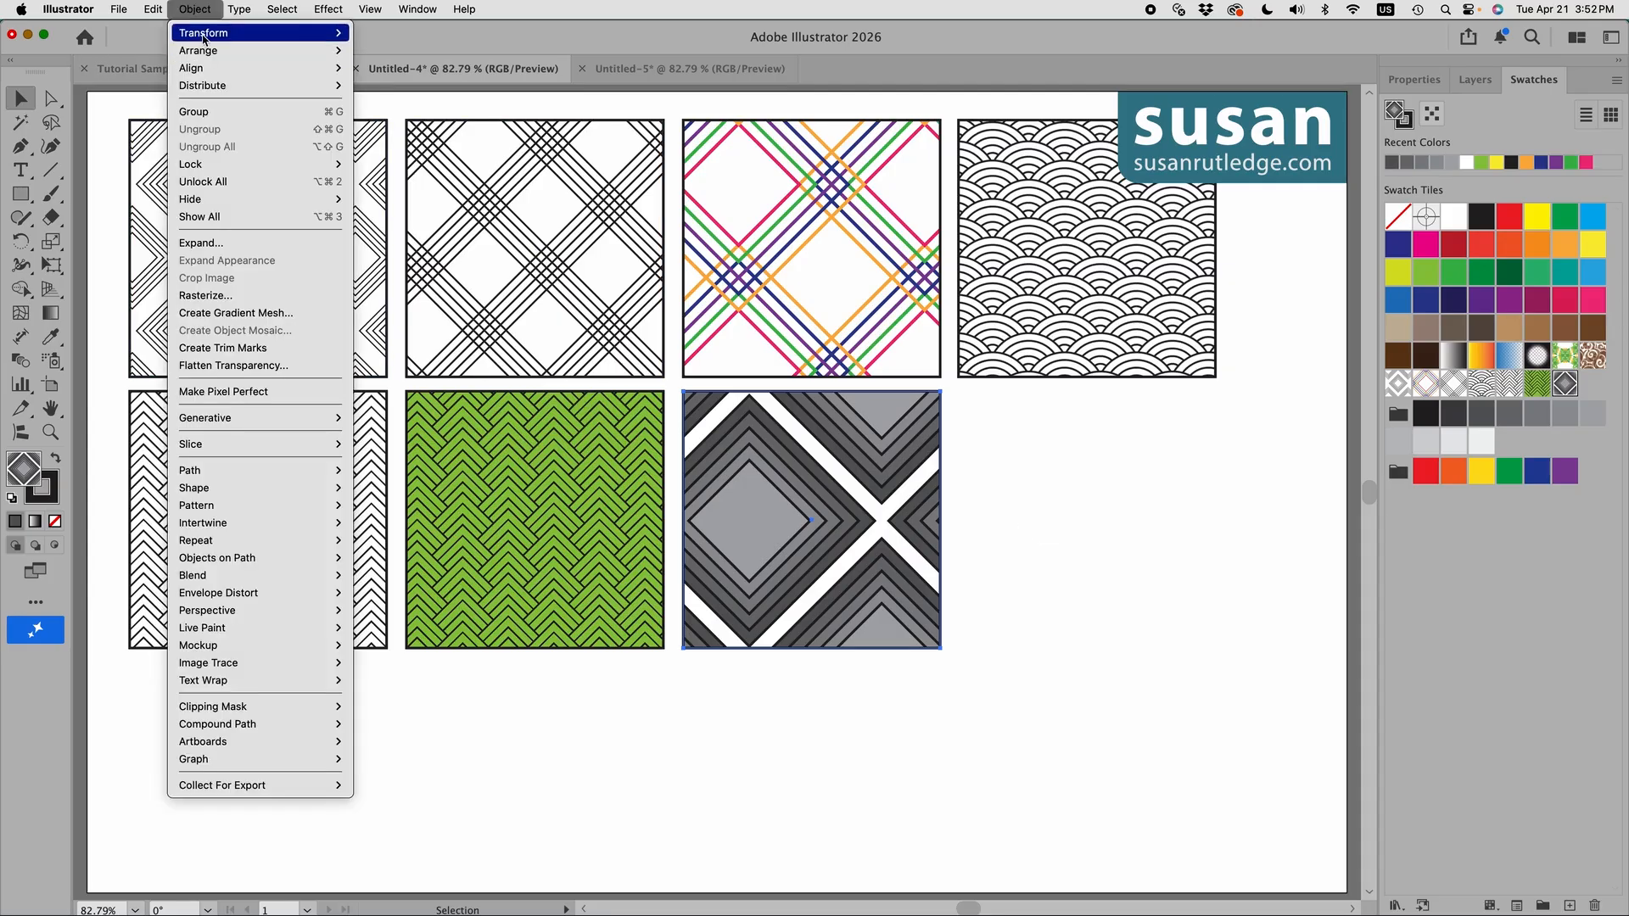
{"action": "mouse_move", "coordinate": [206, 34]}
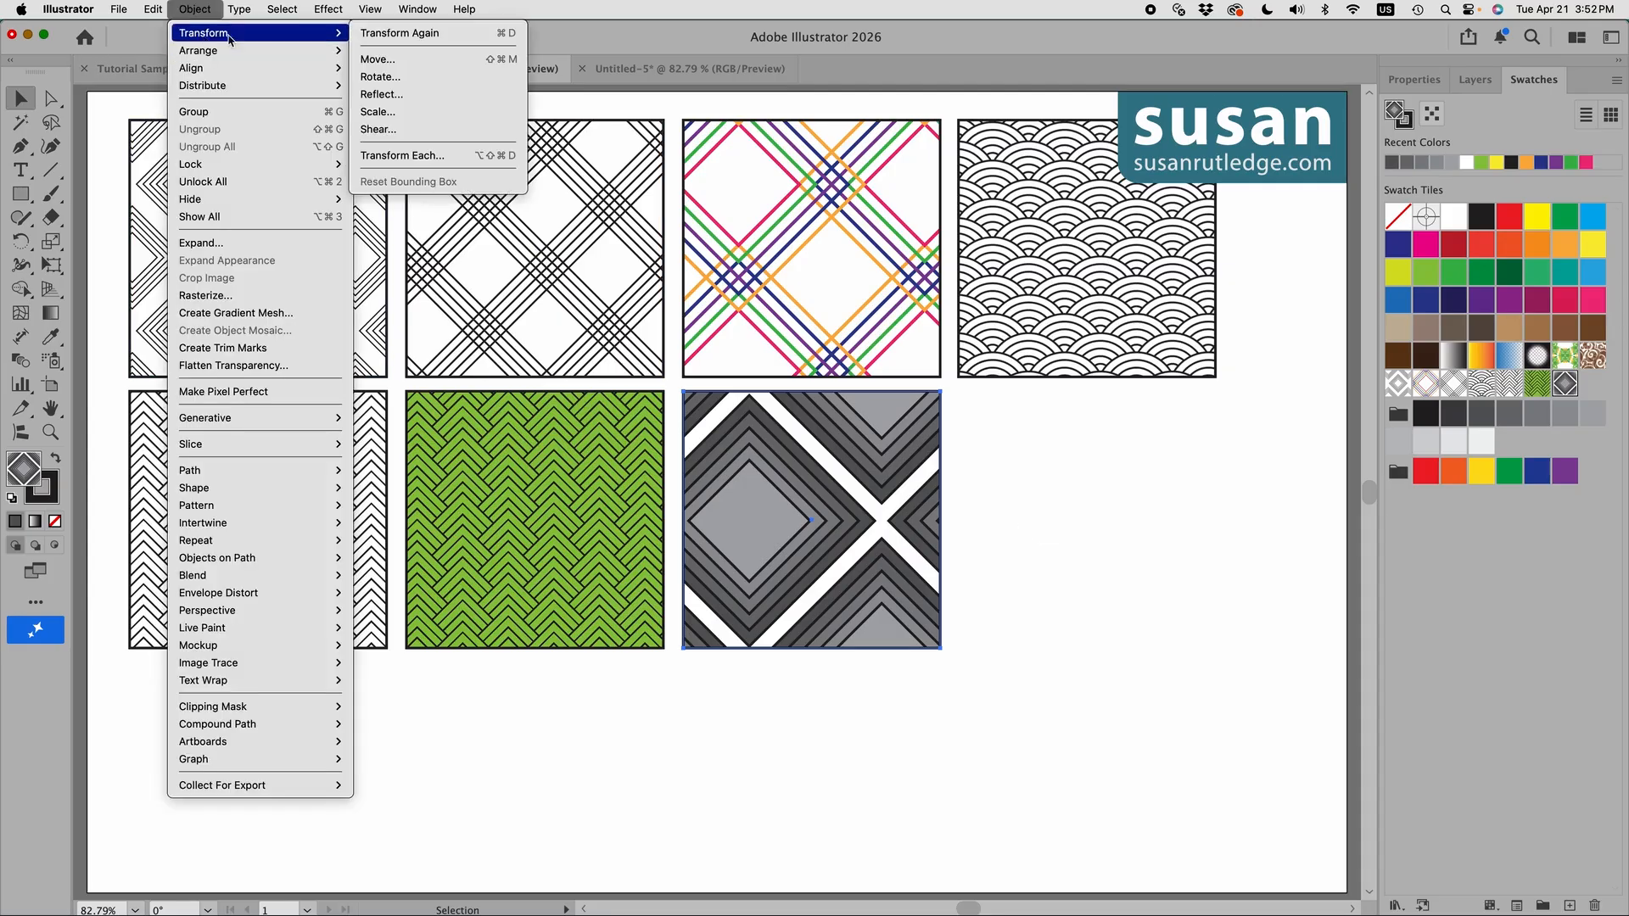
{"action": "left_click", "coordinate": [427, 112]}
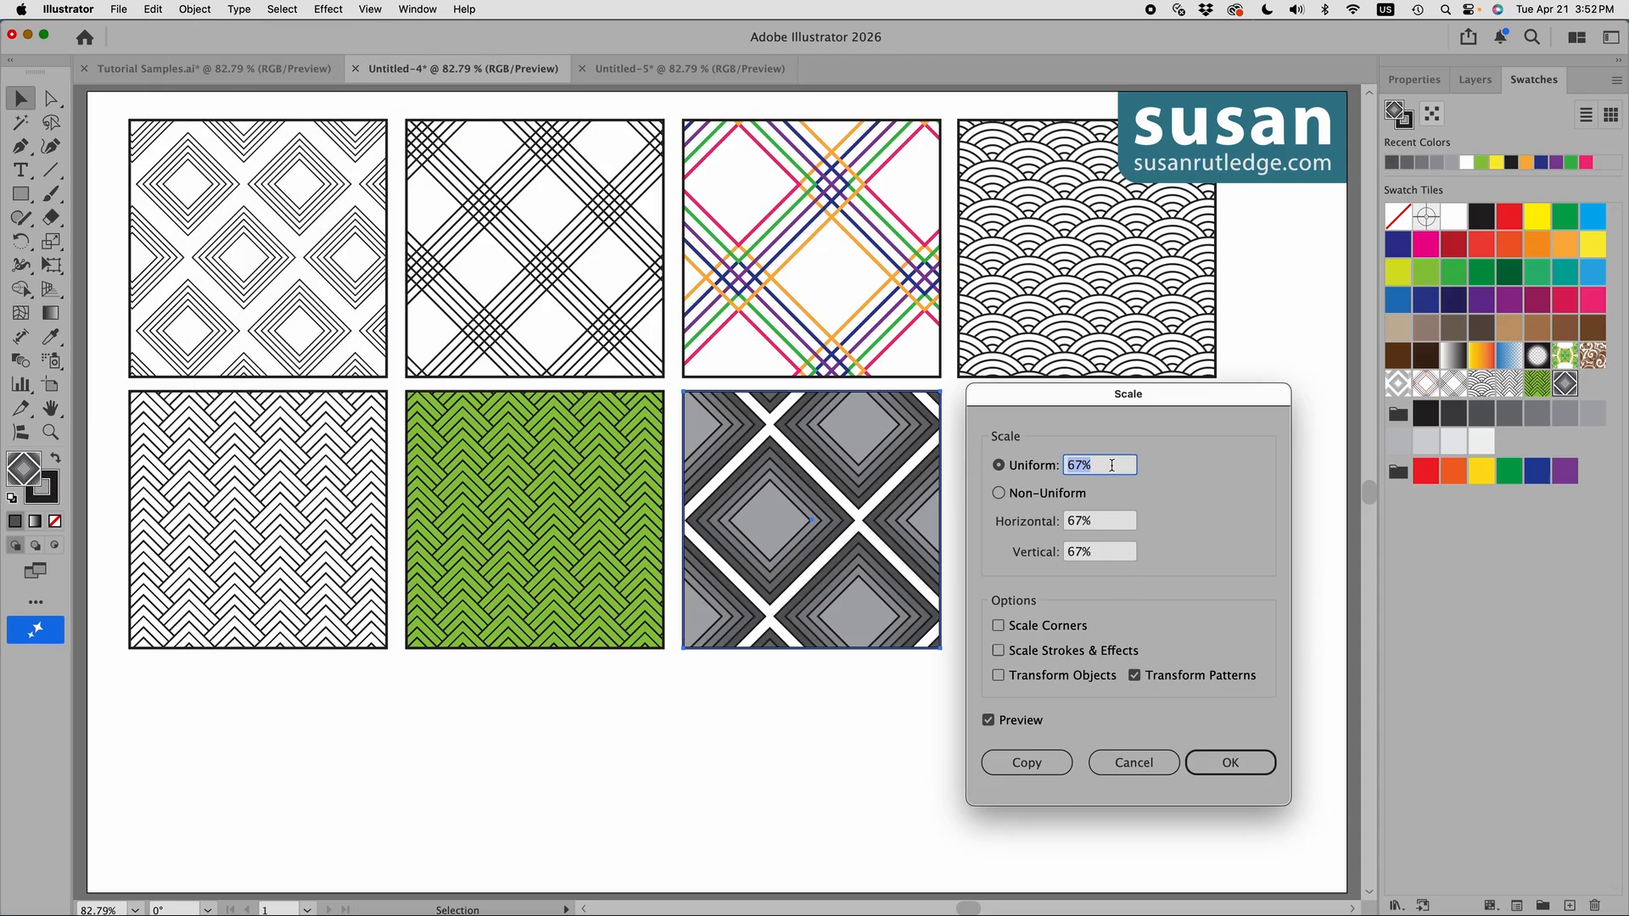
{"action": "scroll", "coordinate": [1111, 465], "scroll_direction": "up", "scroll_amount": 4}
{"action": "scroll", "coordinate": [1111, 465], "scroll_direction": "down", "scroll_amount": 5}
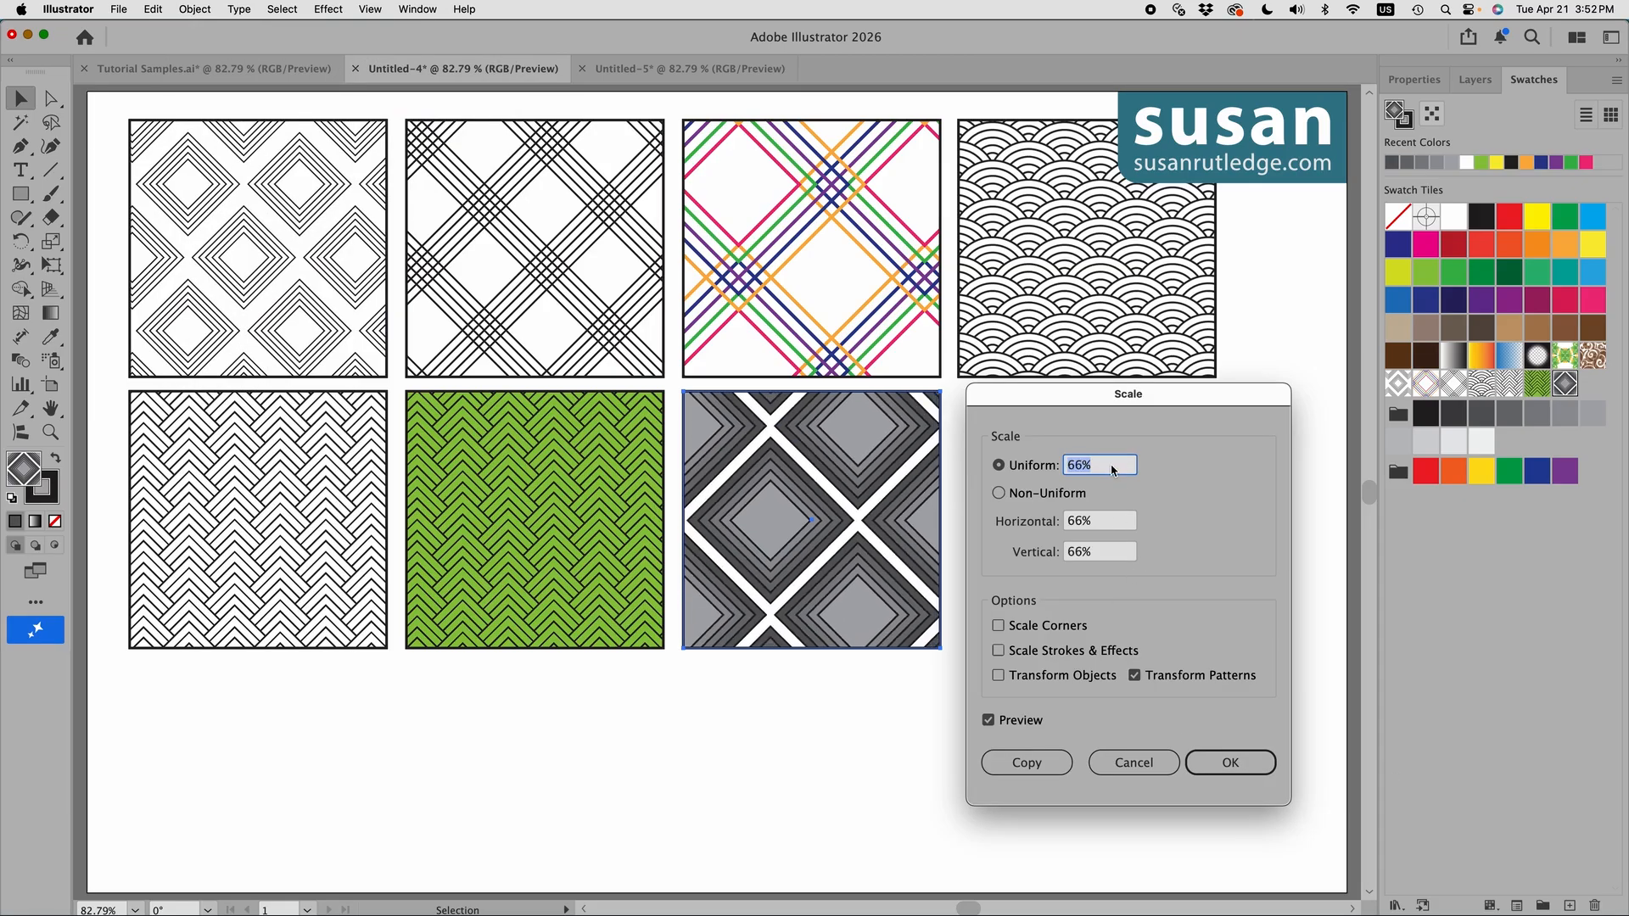
{"action": "scroll", "coordinate": [1113, 471], "scroll_direction": "down", "scroll_amount": 20}
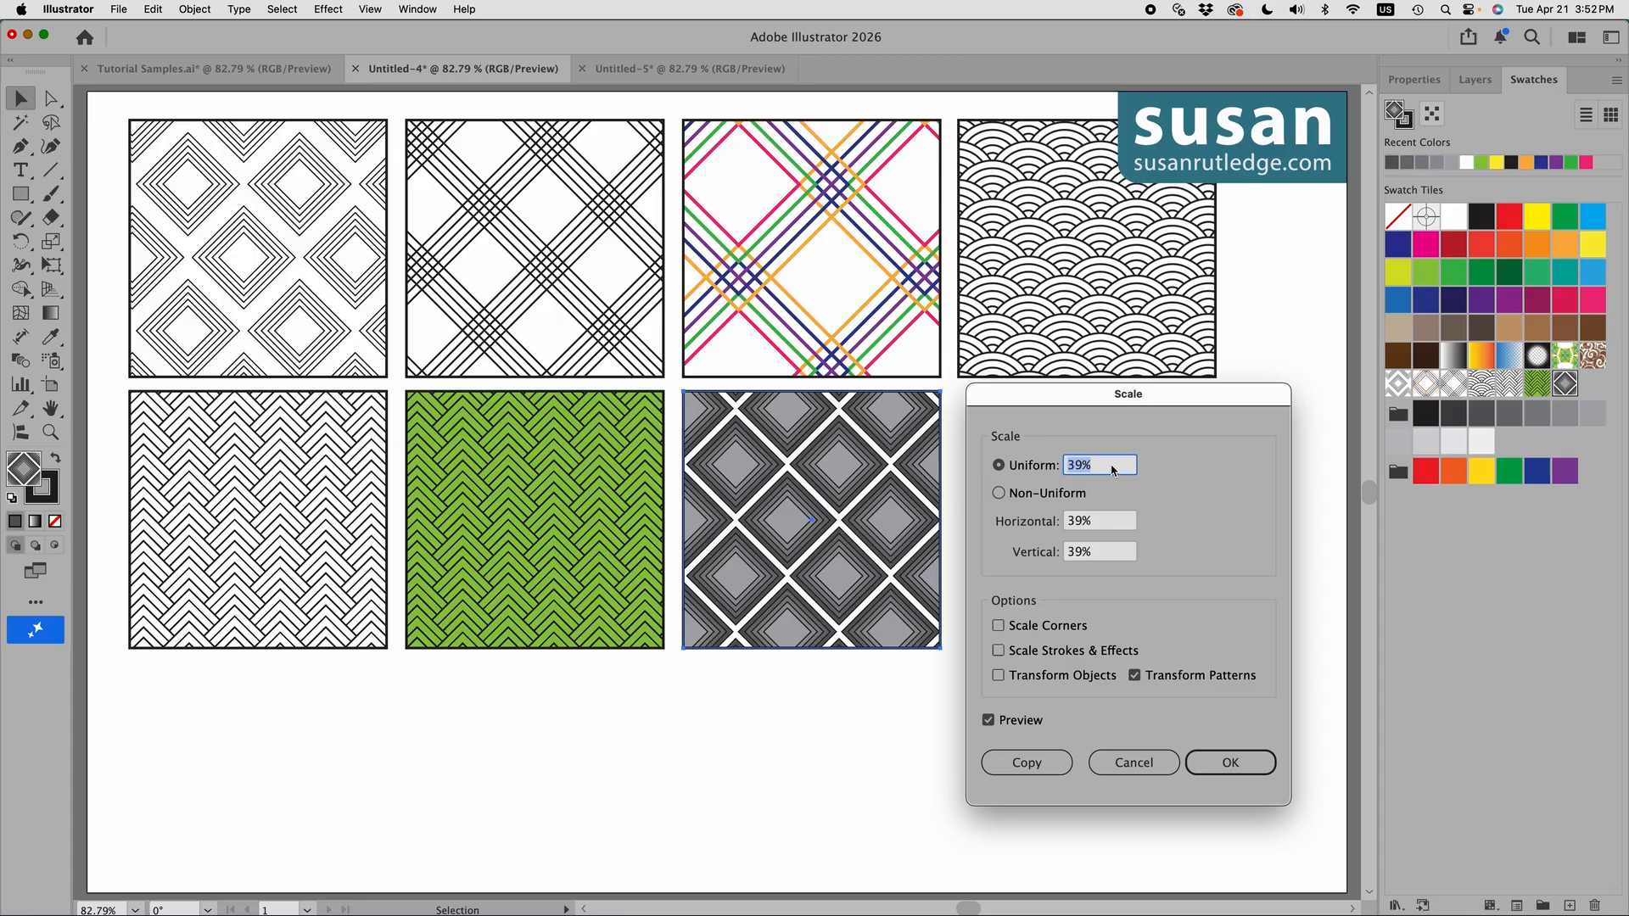
{"action": "scroll", "coordinate": [1113, 471], "scroll_direction": "down", "scroll_amount": 1}
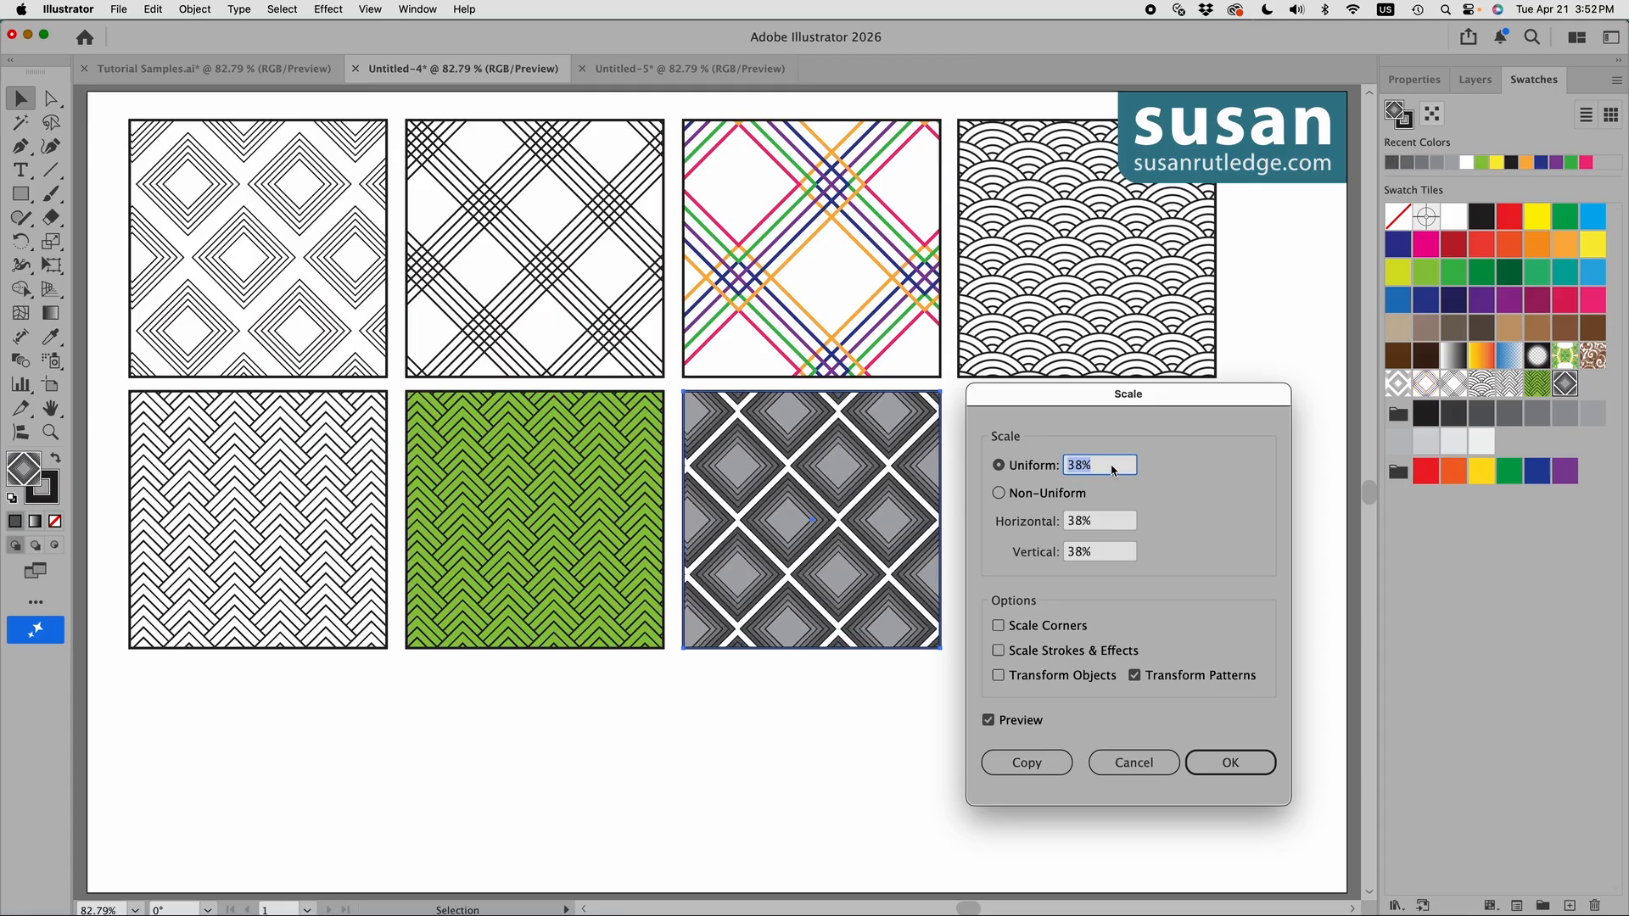
{"action": "left_click", "coordinate": [1228, 764]}
{"action": "left_click", "coordinate": [995, 700]}
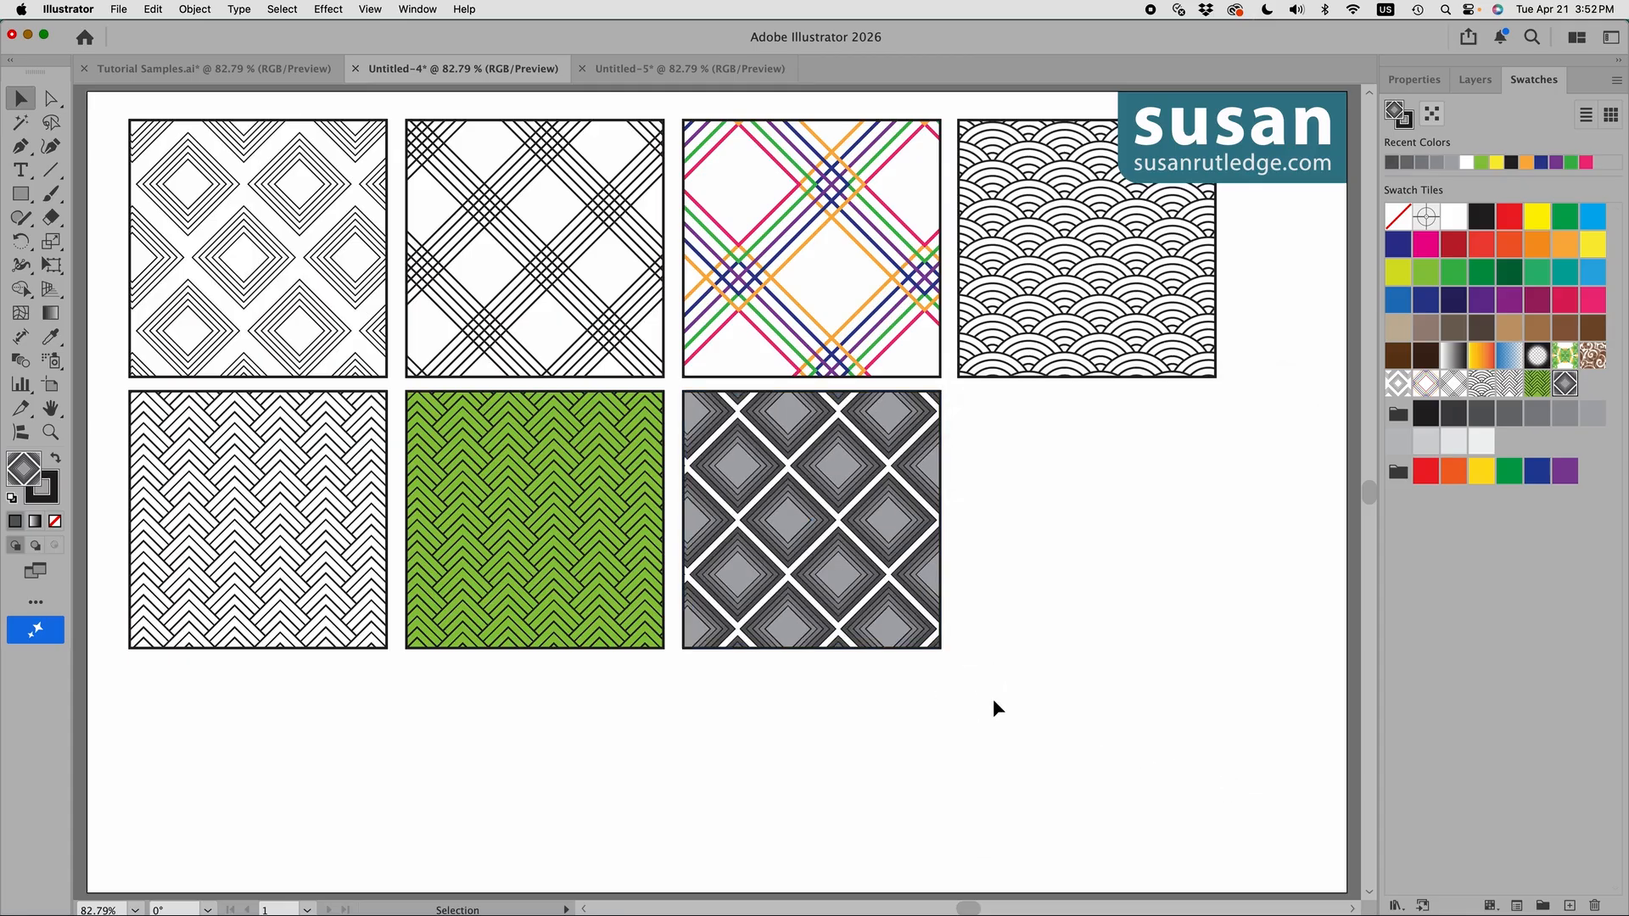